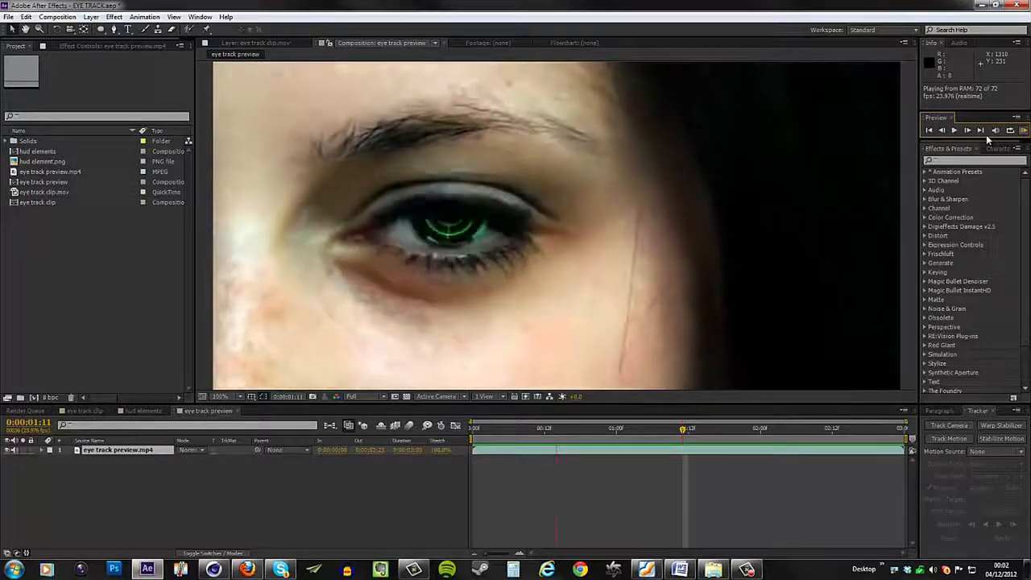
Step: Review the eye track preview playback, the eye track clip composition and the four ring layers of the hud elements composition
{"action": "left_click", "coordinate": [1023, 130]}
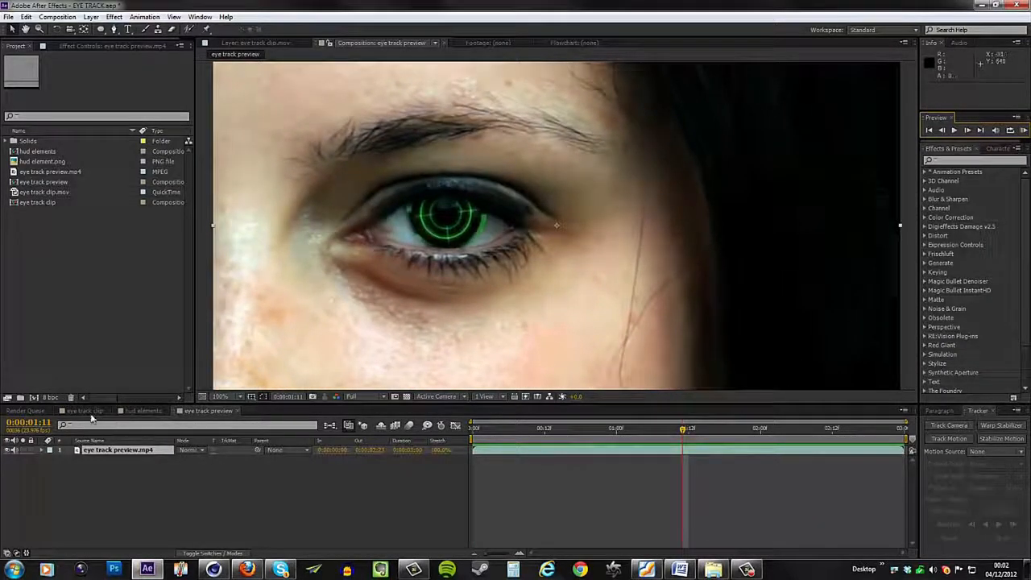
{"action": "left_click", "coordinate": [87, 412]}
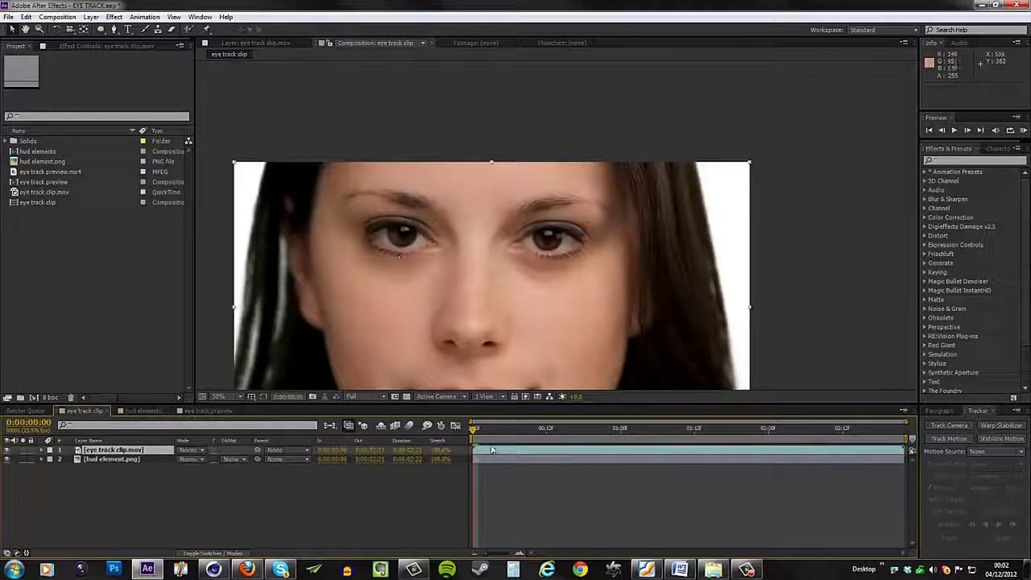
{"action": "mouse_move", "coordinate": [475, 431]}
{"action": "left_mouse_down"}
{"action": "mouse_move", "coordinate": [528, 431]}
{"action": "mouse_move", "coordinate": [485, 430]}
{"action": "left_mouse_up"}
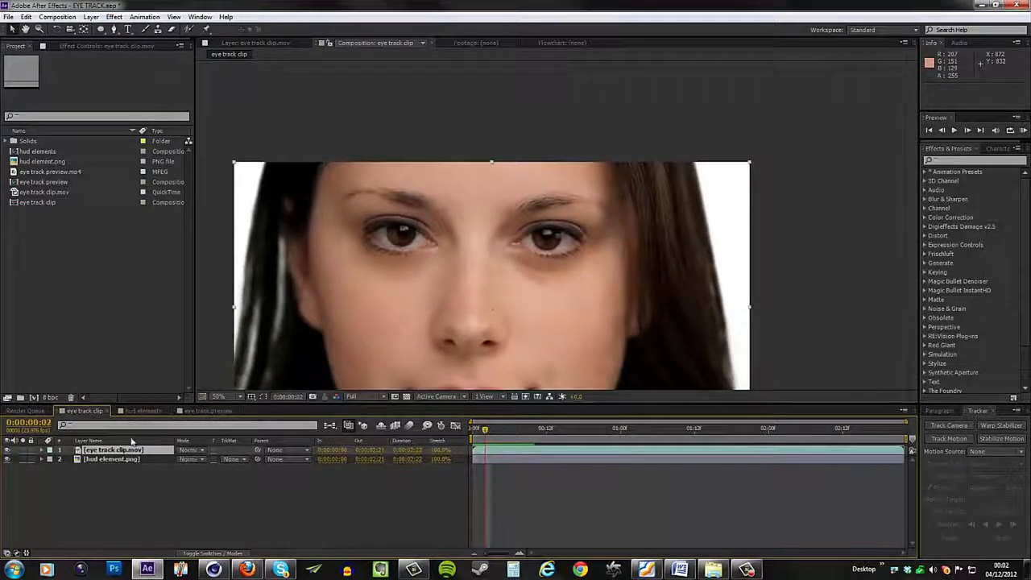
{"action": "left_click", "coordinate": [141, 411]}
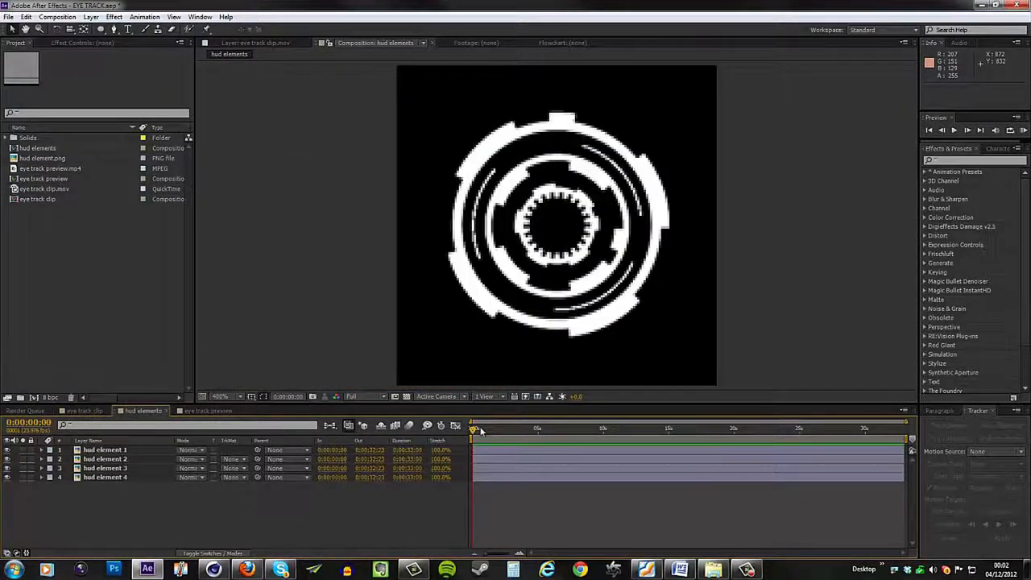
{"action": "left_click_drag", "start_coordinate": [475, 431], "coordinate": [553, 437]}
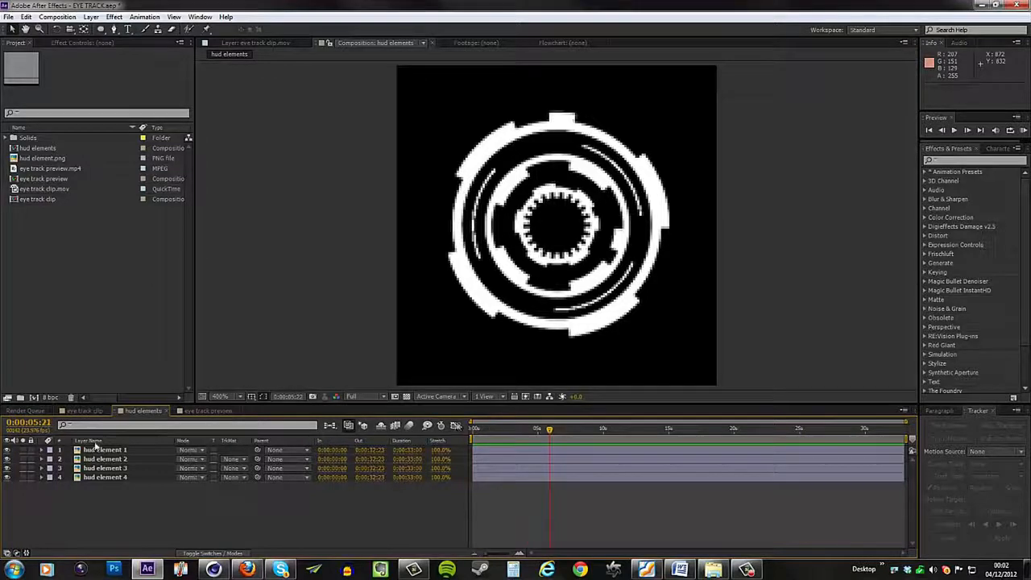
{"action": "left_click", "coordinate": [95, 449]}
{"action": "left_click", "coordinate": [101, 458]}
{"action": "left_click", "coordinate": [101, 470]}
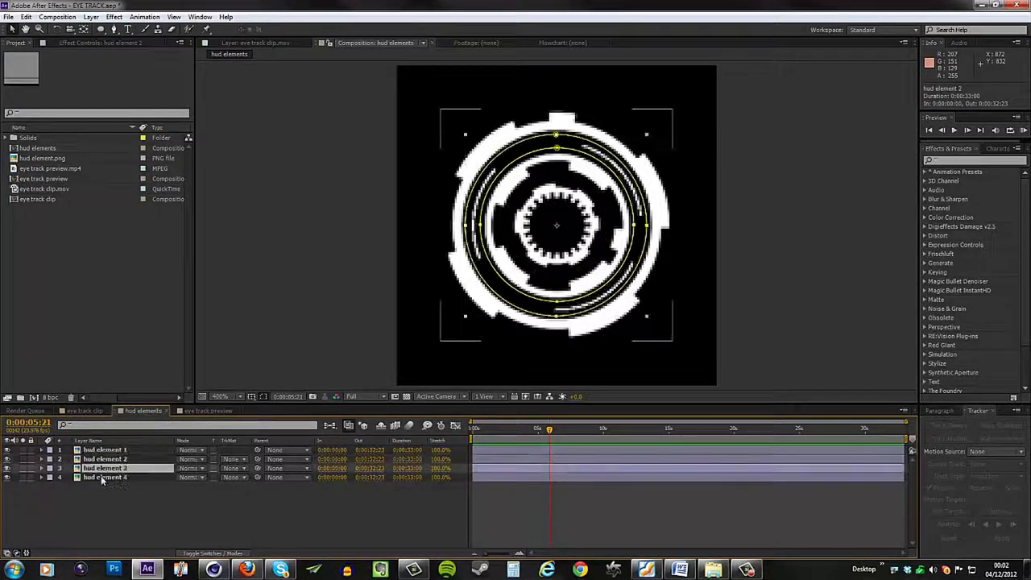
{"action": "left_click", "coordinate": [100, 477]}
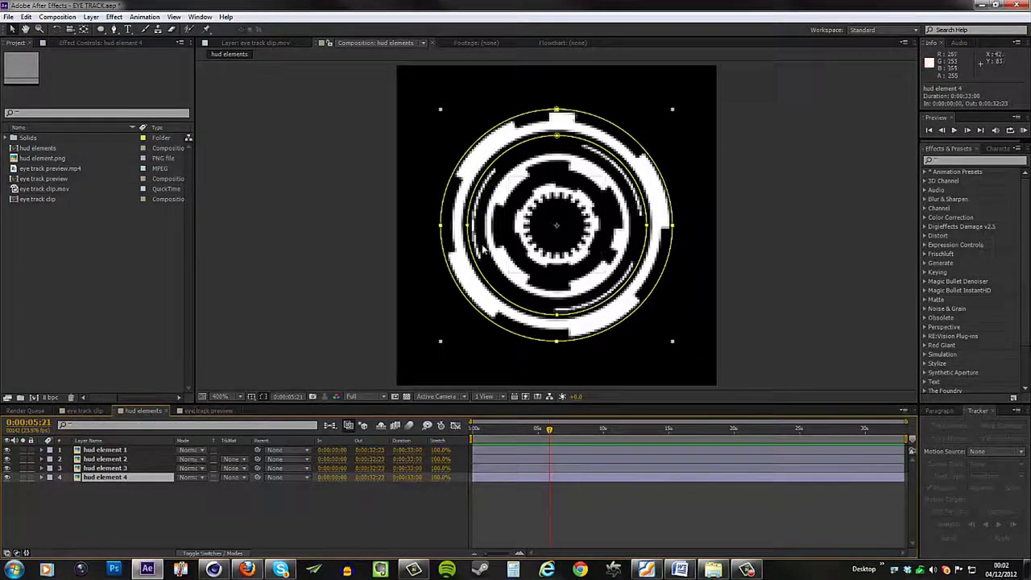
Step: Examine the inner eye corners in the eye track clip composition with the eyes open and during the blink at 0:00:01:09
{"action": "left_click", "coordinate": [84, 411]}
{"action": "scroll", "coordinate": [299, 249], "scroll_direction": "up", "scroll_amount": 1}
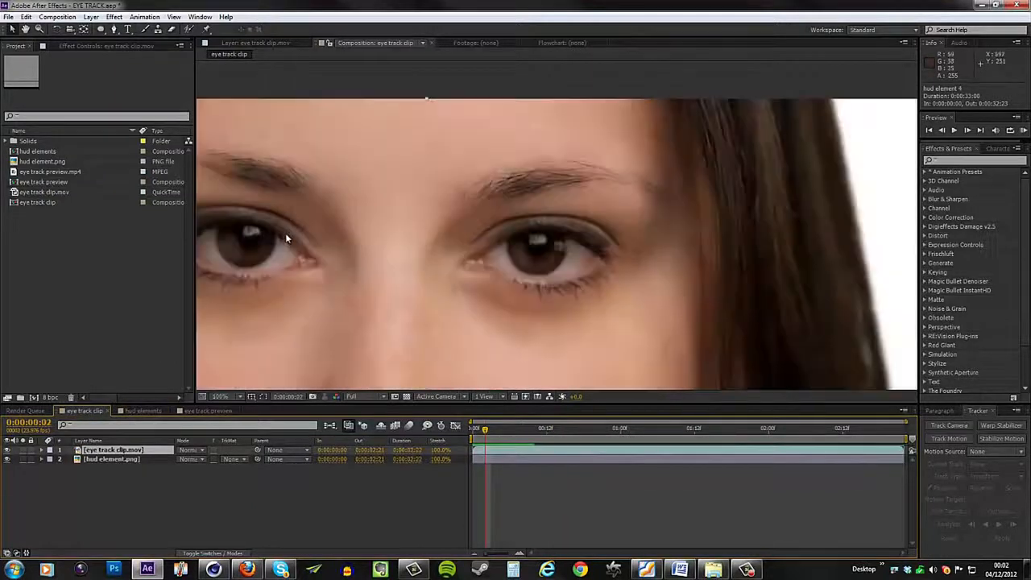
{"action": "left_click_drag", "start_coordinate": [255, 239], "coordinate": [386, 245]}
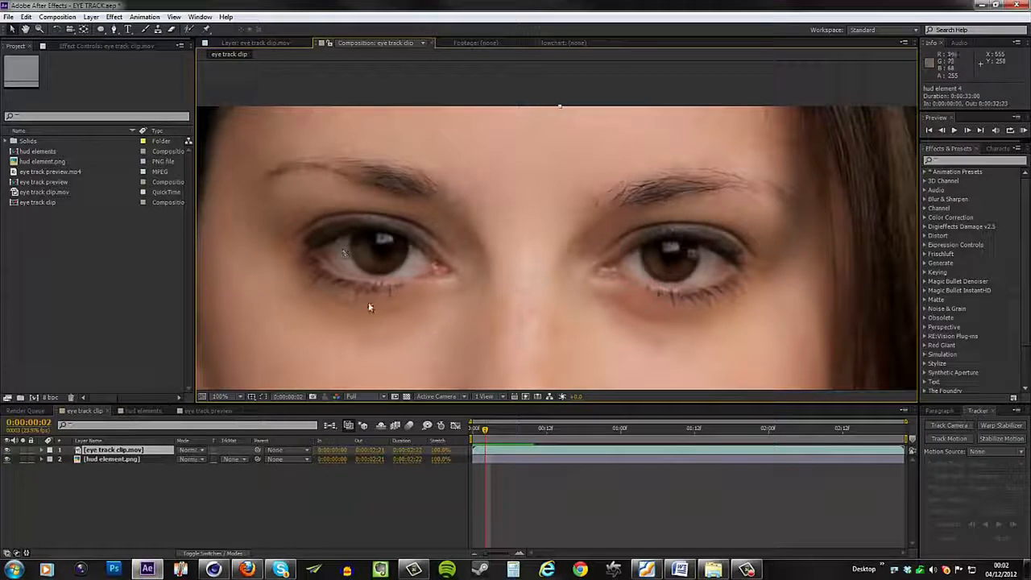
{"action": "scroll", "coordinate": [368, 299], "scroll_direction": "up", "scroll_amount": 1}
{"action": "scroll", "coordinate": [357, 333], "scroll_direction": "up", "scroll_amount": 1}
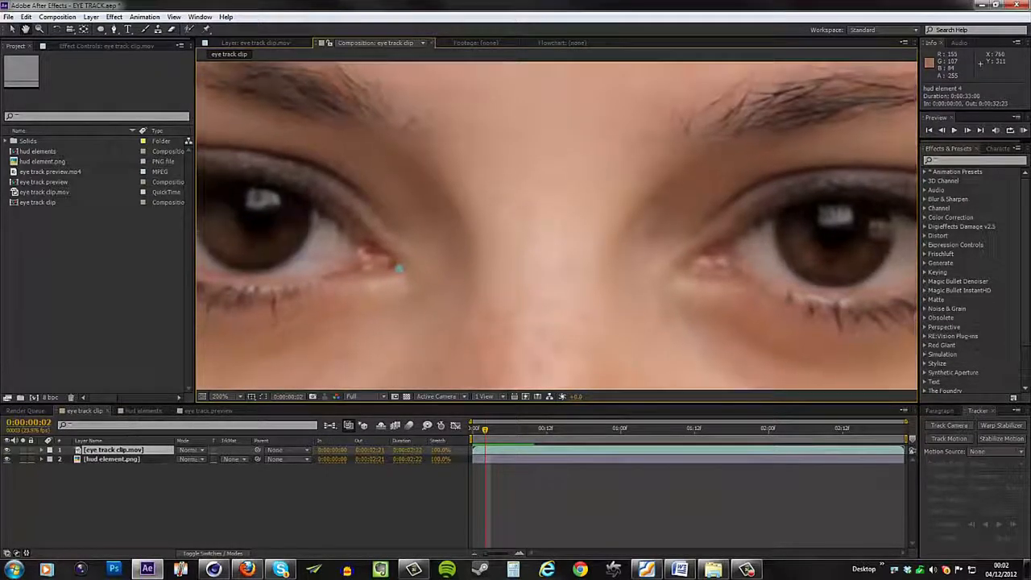
{"action": "left_click_drag", "start_coordinate": [399, 271], "coordinate": [415, 287]}
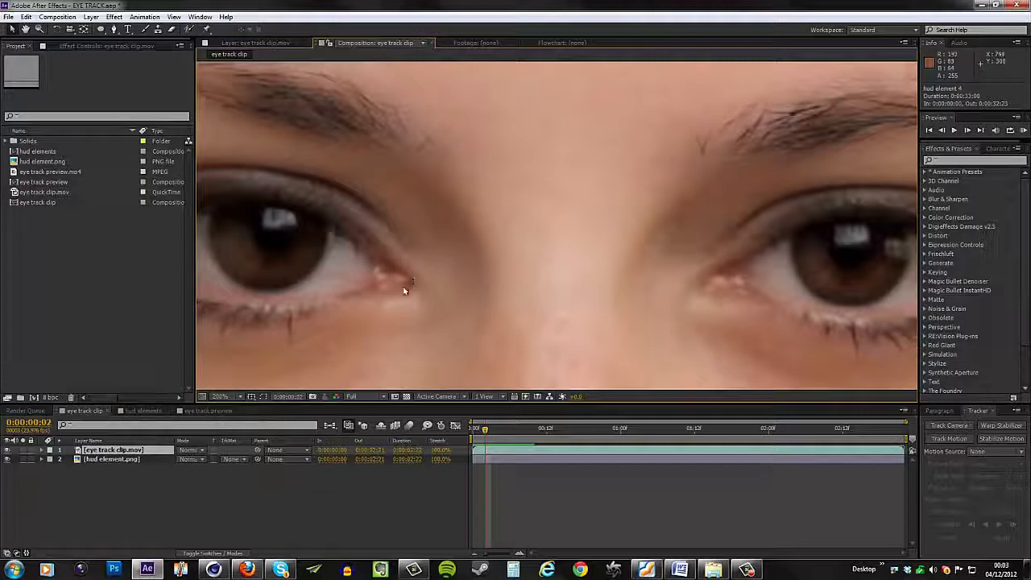
{"action": "left_click_drag", "start_coordinate": [486, 432], "coordinate": [675, 445]}
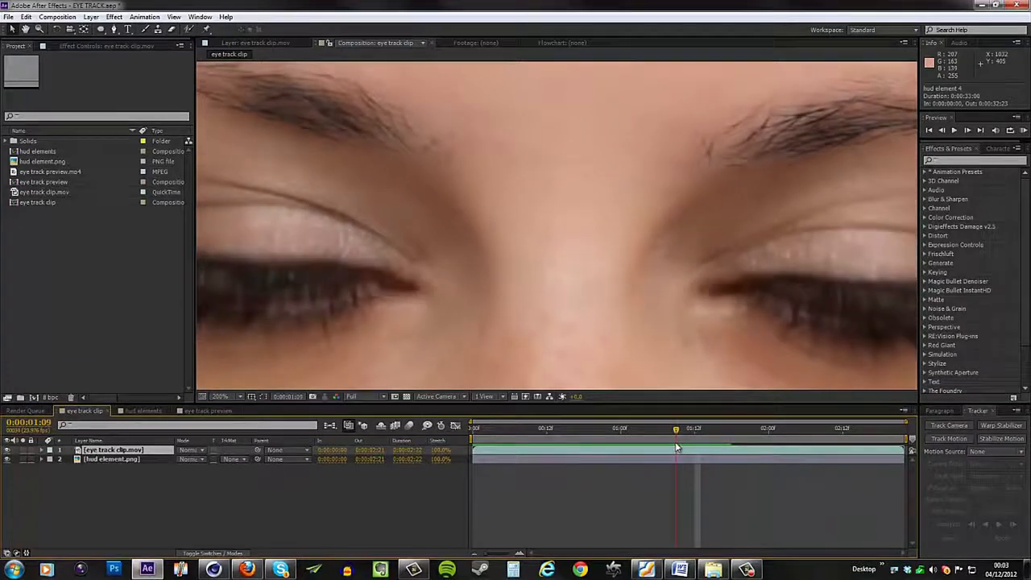
{"action": "left_click", "coordinate": [723, 291]}
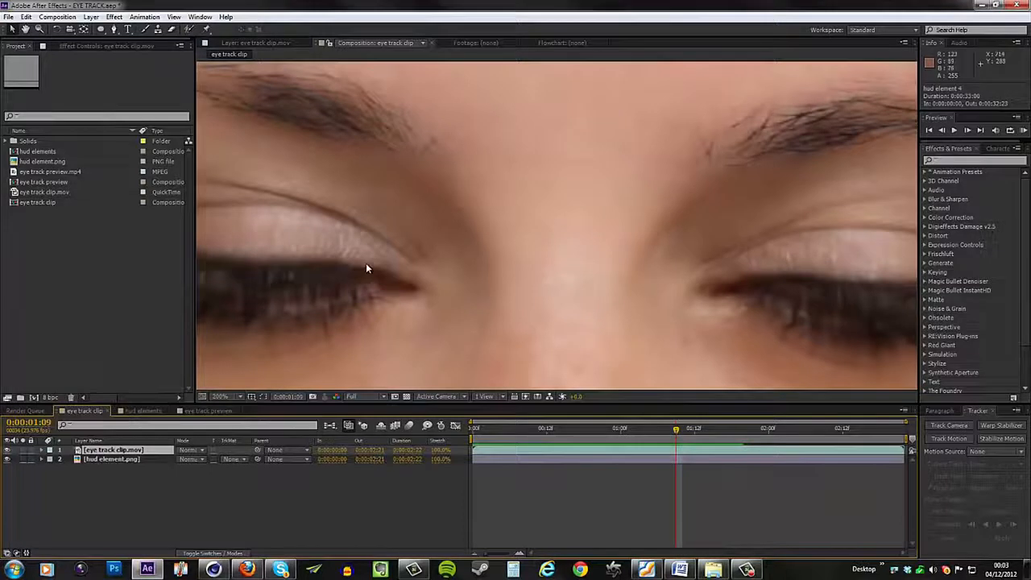
{"action": "scroll", "coordinate": [368, 264], "scroll_direction": "down", "scroll_amount": 1}
{"action": "scroll", "coordinate": [368, 263], "scroll_direction": "up", "scroll_amount": 1}
Step: Start a position motion track on eye track clip.mov and place the track point at the inner corner of the left-hand eye
{"action": "left_click", "coordinate": [199, 16]}
{"action": "mouse_move", "coordinate": [173, 17]}
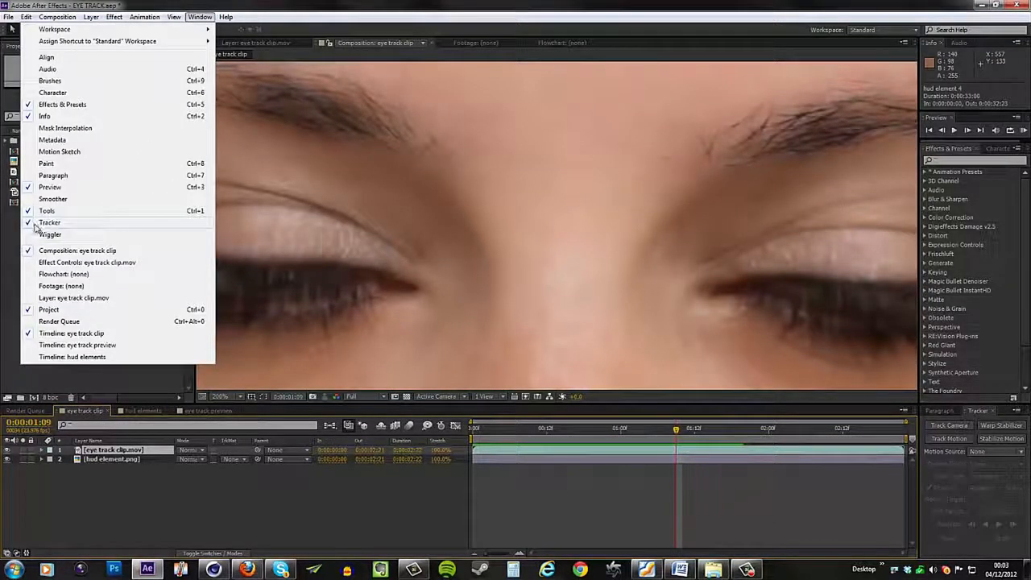
{"action": "left_click", "coordinate": [949, 455]}
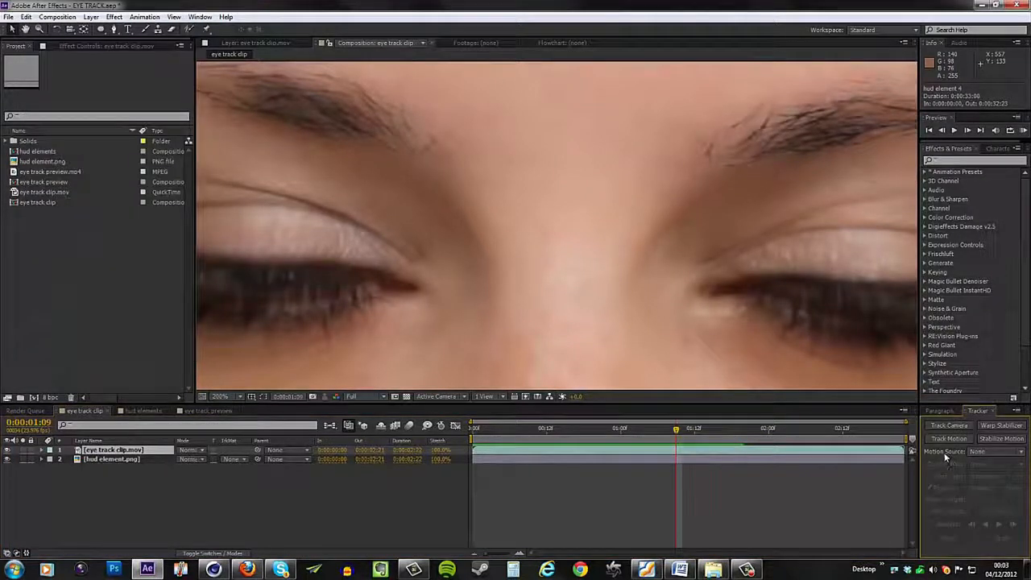
{"action": "left_click", "coordinate": [948, 439]}
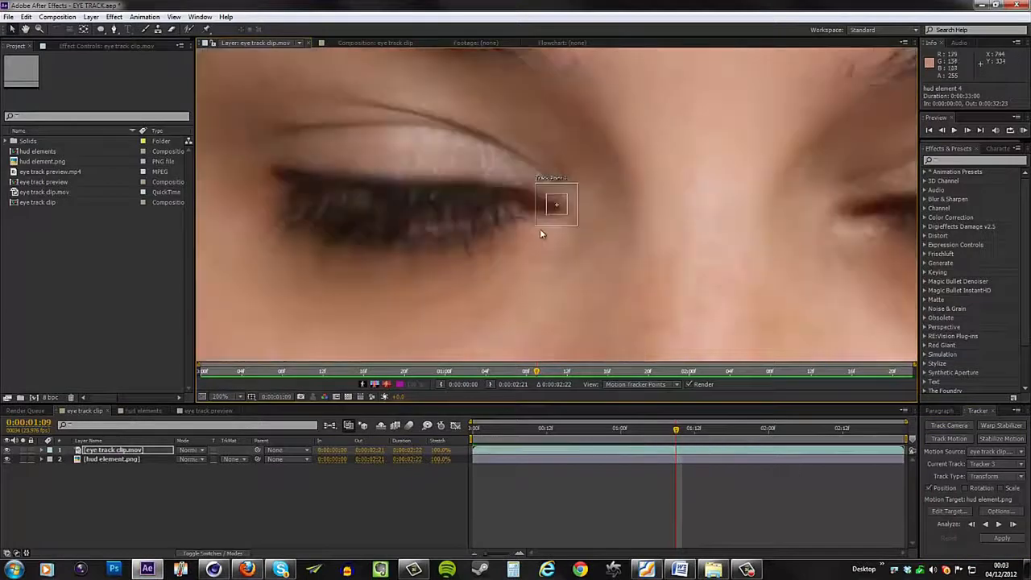
{"action": "scroll", "coordinate": [541, 233], "scroll_direction": "up", "scroll_amount": 1}
{"action": "left_click_drag", "start_coordinate": [569, 226], "coordinate": [575, 233]}
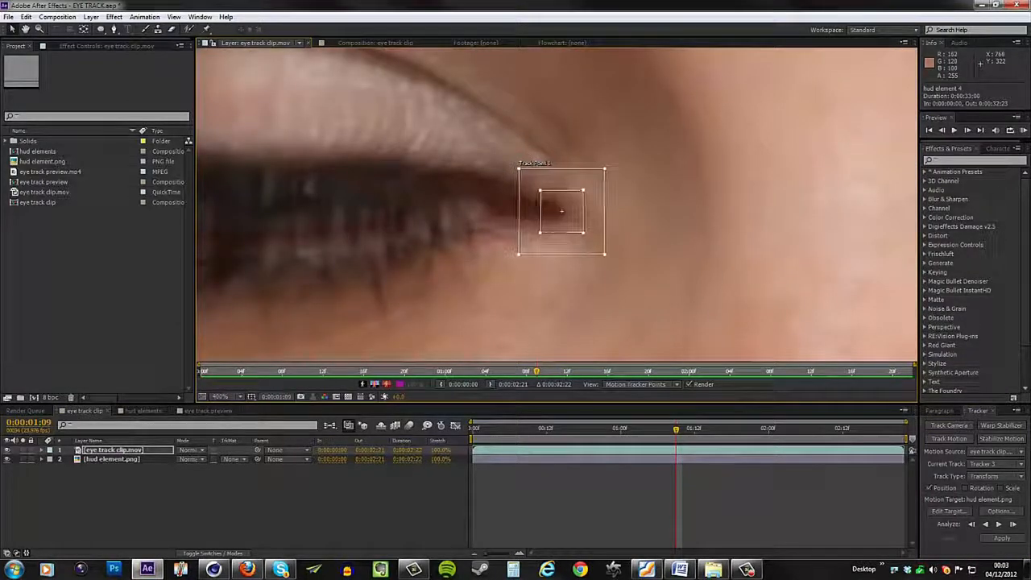
Step: At frame 0:00:00:00, fit the track point and its shrunken regions tightly on the inner eye corner and analyze the clip forward
{"action": "left_click_drag", "start_coordinate": [682, 429], "coordinate": [327, 382]}
{"action": "left_click_drag", "start_coordinate": [561, 211], "coordinate": [558, 209]}
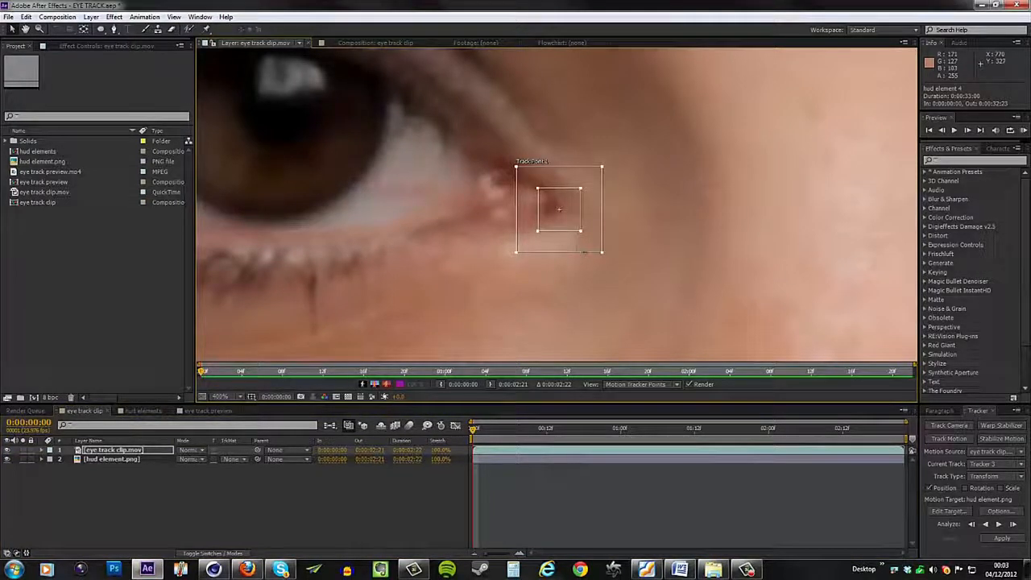
{"action": "mouse_move", "coordinate": [540, 232]}
{"action": "left_mouse_down"}
{"action": "mouse_move", "coordinate": [557, 226]}
{"action": "mouse_move", "coordinate": [548, 224]}
{"action": "left_mouse_up"}
{"action": "left_click_drag", "start_coordinate": [516, 168], "coordinate": [534, 182]}
{"action": "left_click", "coordinate": [999, 524]}
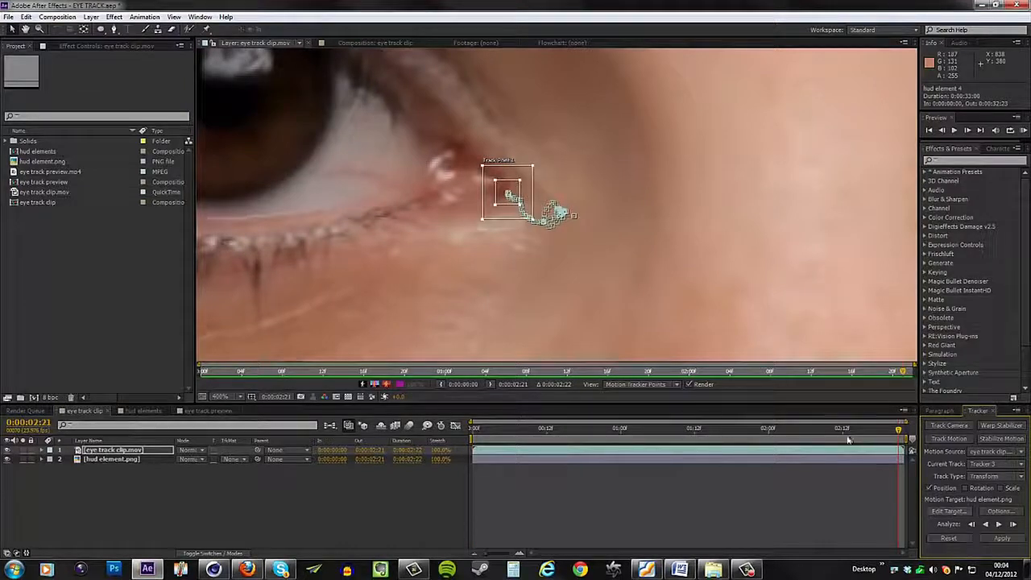
Step: Realign the track point with the inner eye corner frame by frame during the blink, around 0:00:01:09 and 0:00:01:10
{"action": "left_click_drag", "start_coordinate": [900, 429], "coordinate": [670, 441]}
{"action": "scroll", "coordinate": [574, 222], "scroll_direction": "up", "scroll_amount": 1}
{"action": "left_click_drag", "start_coordinate": [589, 251], "coordinate": [586, 252]}
{"action": "left_click_drag", "start_coordinate": [672, 433], "coordinate": [675, 429]}
{"action": "left_click_drag", "start_coordinate": [604, 256], "coordinate": [586, 253]}
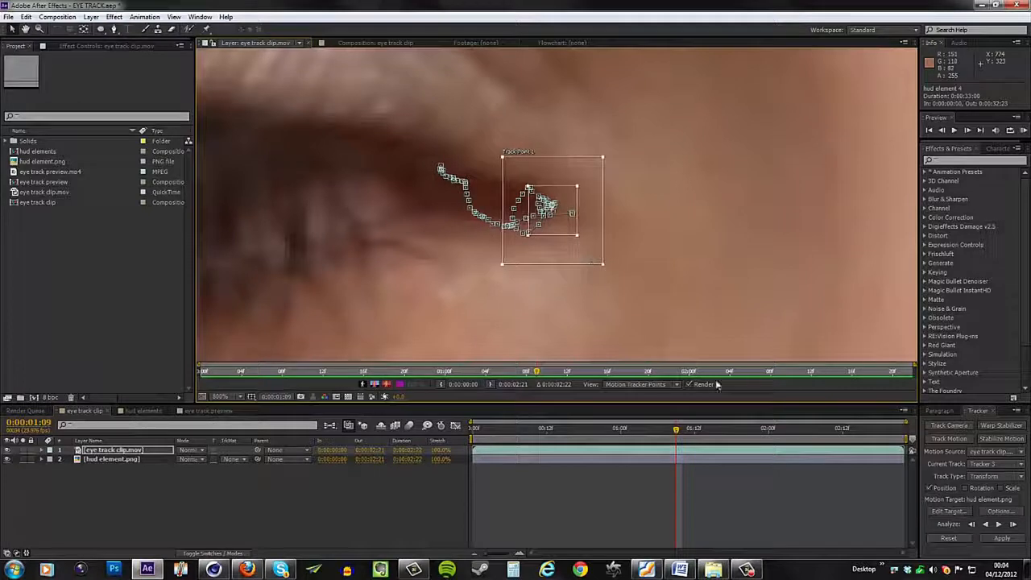
{"action": "left_click", "coordinate": [680, 429]}
{"action": "left_click_drag", "start_coordinate": [583, 254], "coordinate": [565, 255]}
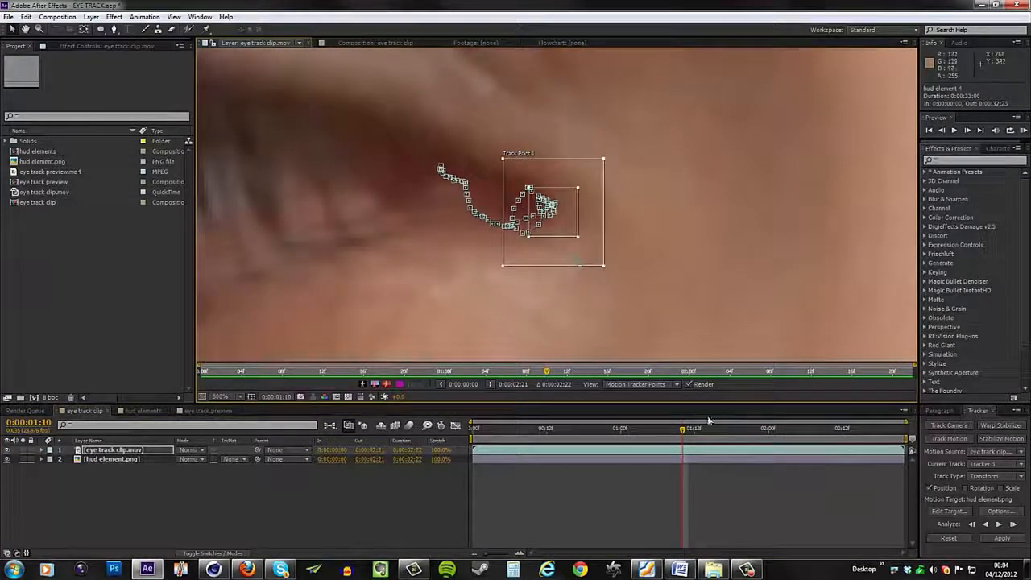
{"action": "left_click", "coordinate": [685, 426]}
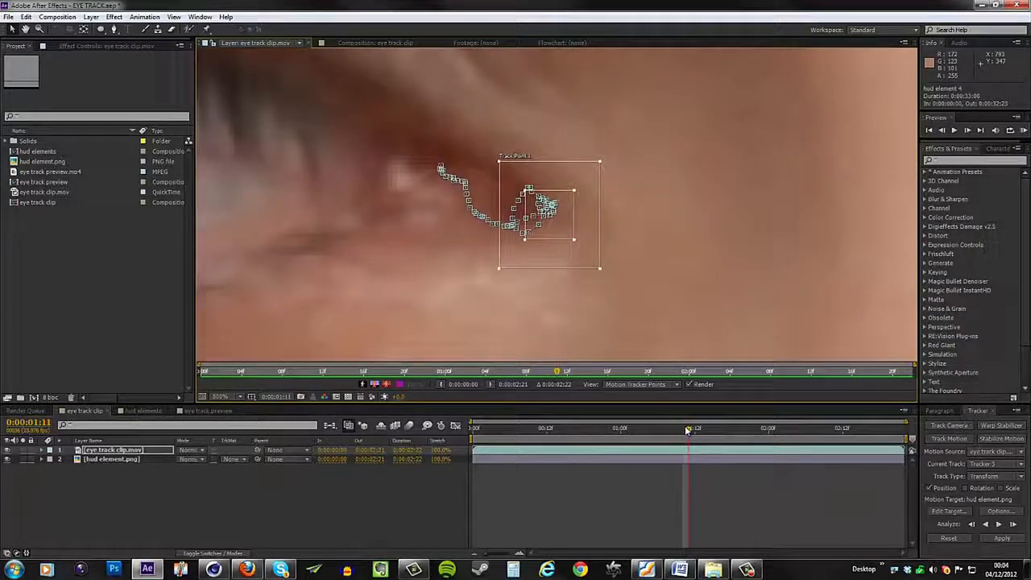
{"action": "left_click", "coordinate": [693, 429]}
{"action": "left_click_drag", "start_coordinate": [697, 430], "coordinate": [769, 429]}
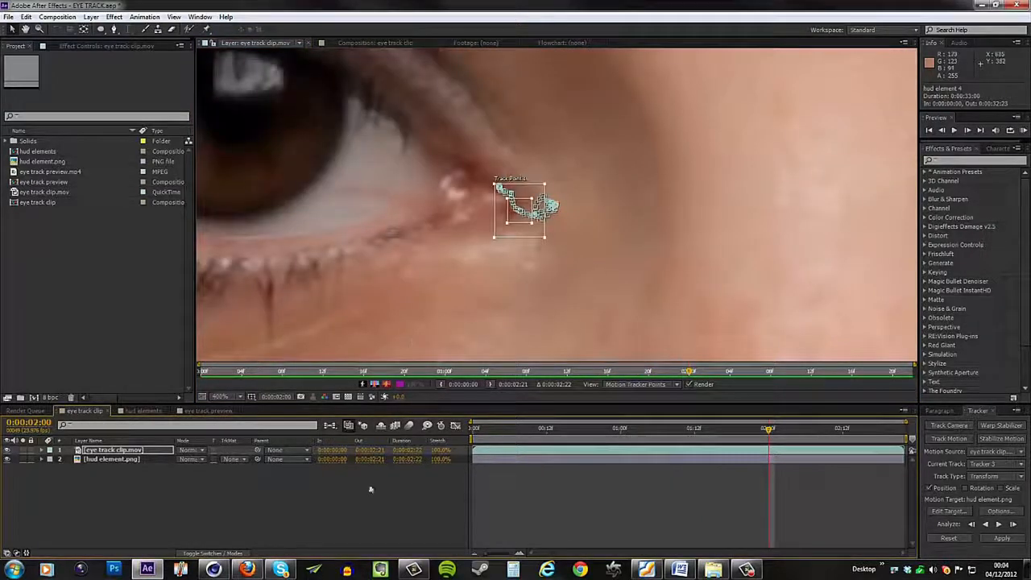
Step: Add a null object to the eye track clip composition and name it "tracker data"
{"action": "right_click", "coordinate": [159, 499]}
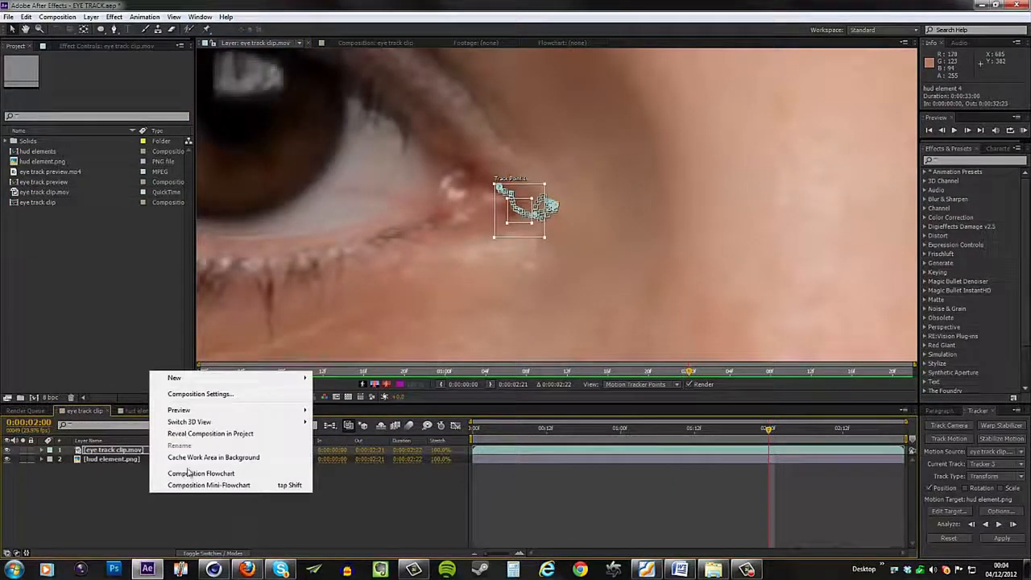
{"action": "mouse_move", "coordinate": [191, 382]}
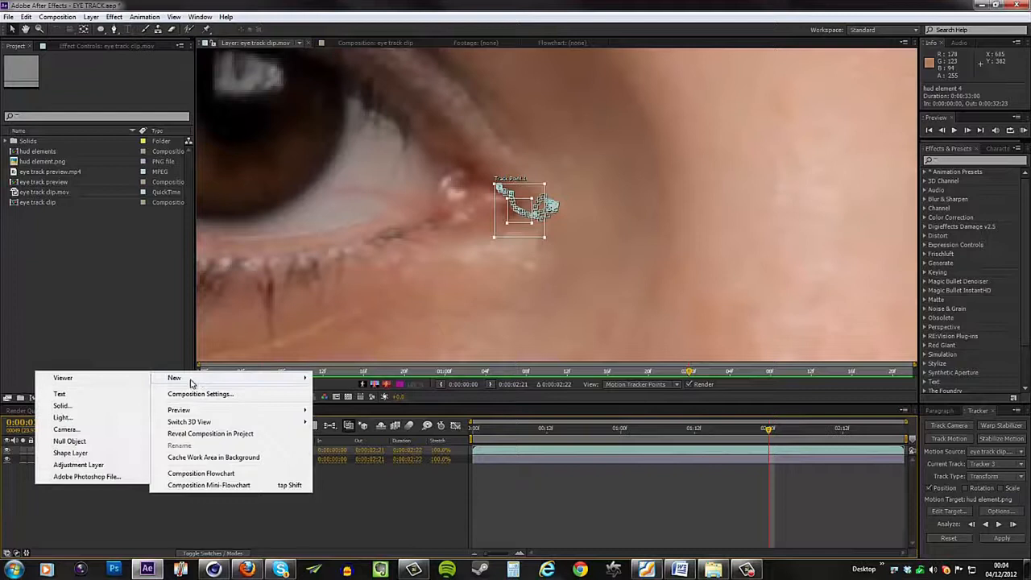
{"action": "left_click", "coordinate": [69, 442]}
{"action": "key", "text": "Return"}
{"action": "type", "text": "tracker 1"}
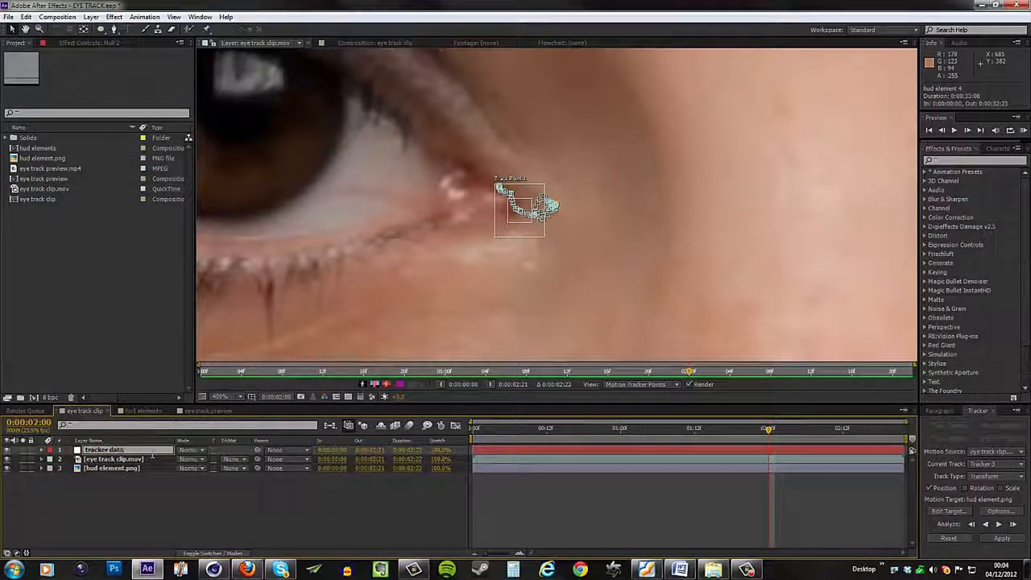
{"action": "key", "text": "Return"}
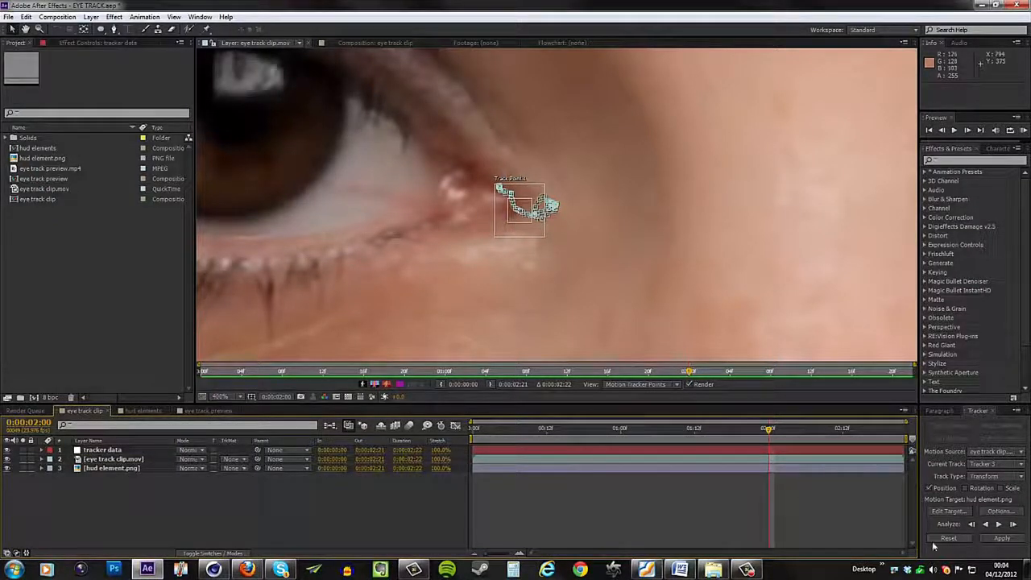
Step: Set the motion target to the tracker data layer and apply the track in the X and Y dimensions
{"action": "left_click", "coordinate": [952, 512]}
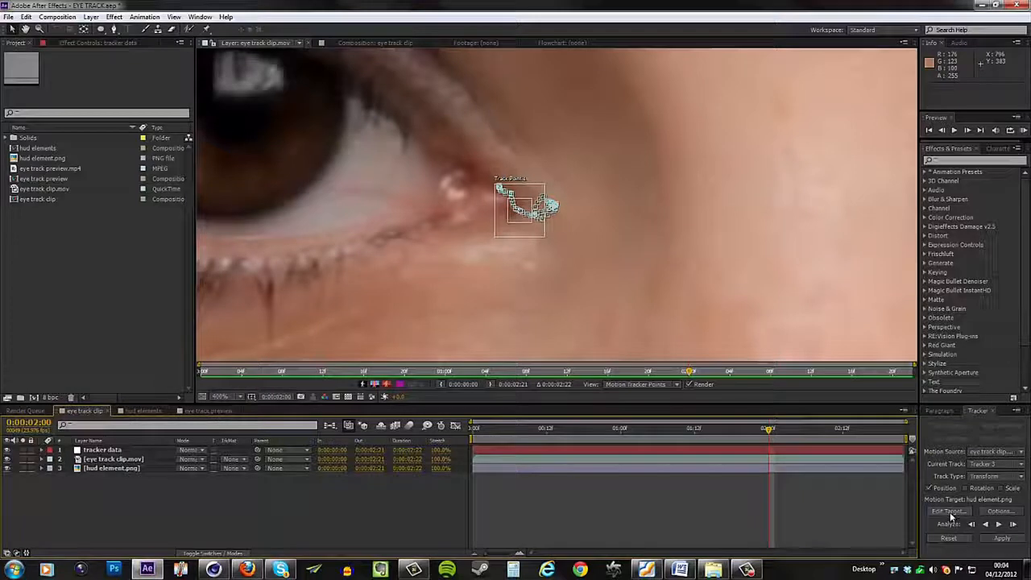
{"action": "left_click_drag", "start_coordinate": [131, 17], "coordinate": [241, 118]}
{"action": "left_click", "coordinate": [231, 144]}
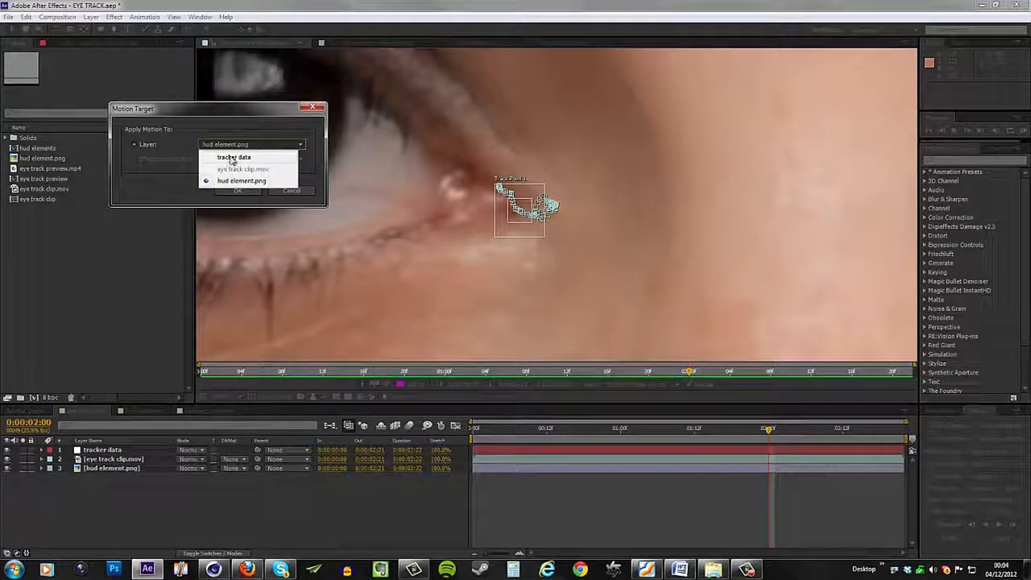
{"action": "left_click", "coordinate": [232, 159]}
{"action": "left_click", "coordinate": [250, 192]}
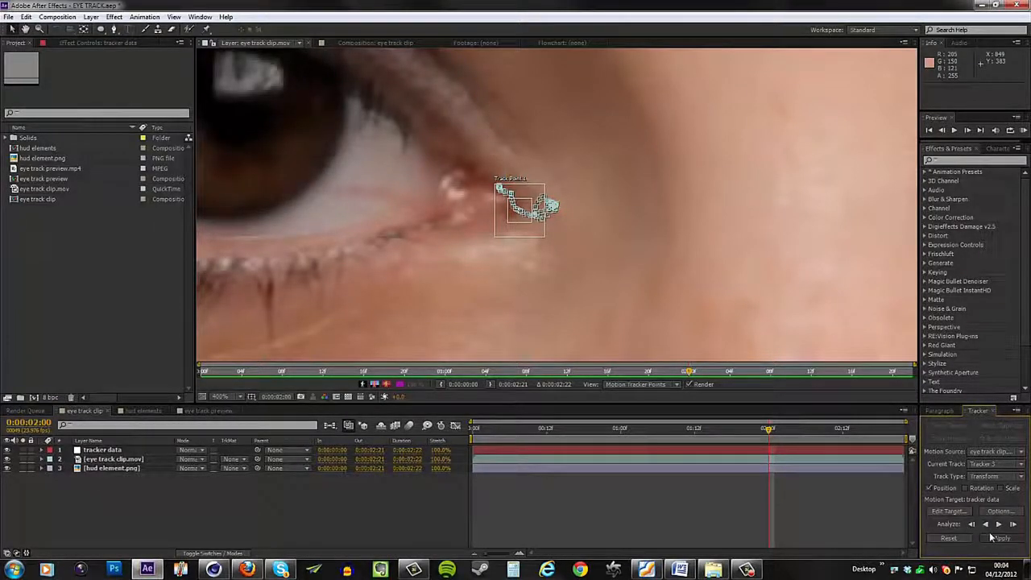
{"action": "left_click", "coordinate": [1002, 538]}
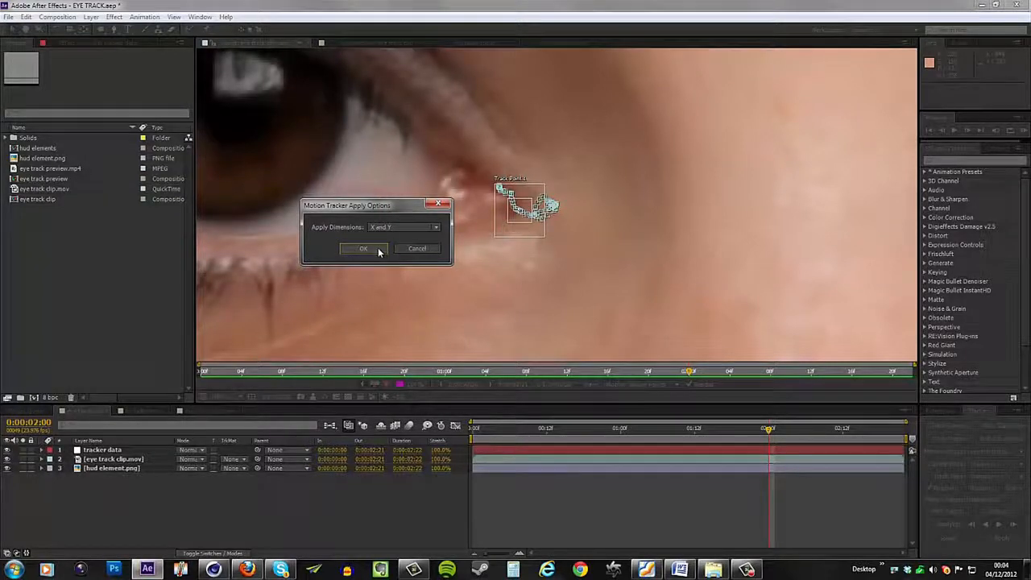
{"action": "left_click", "coordinate": [377, 251]}
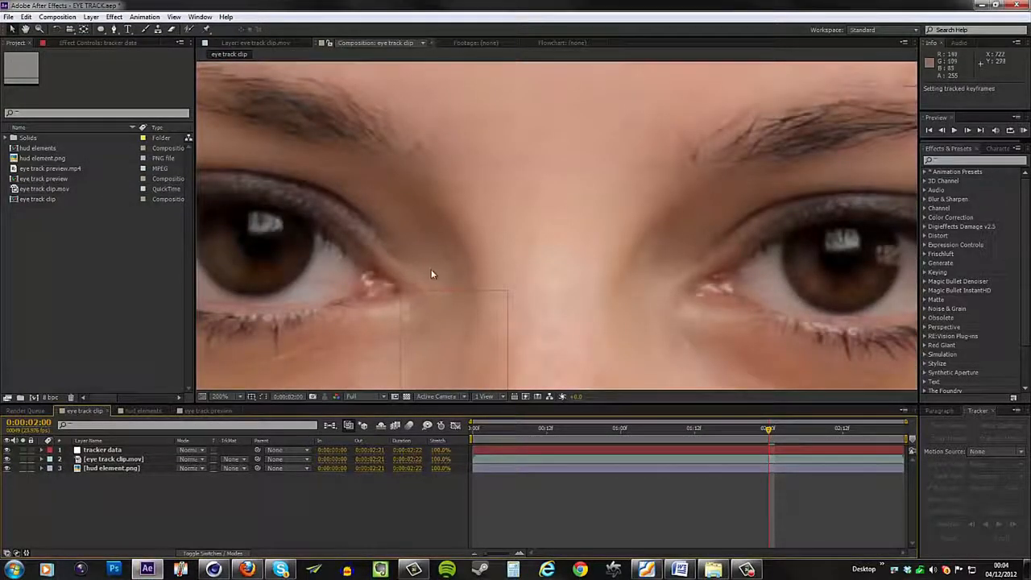
Step: Play back the eye track clip composition to check how the tracker data null follows the inner eye corner
{"action": "scroll", "coordinate": [435, 274], "scroll_direction": "down", "scroll_amount": 1}
{"action": "left_click_drag", "start_coordinate": [774, 432], "coordinate": [528, 443]}
{"action": "key", "text": "space"}
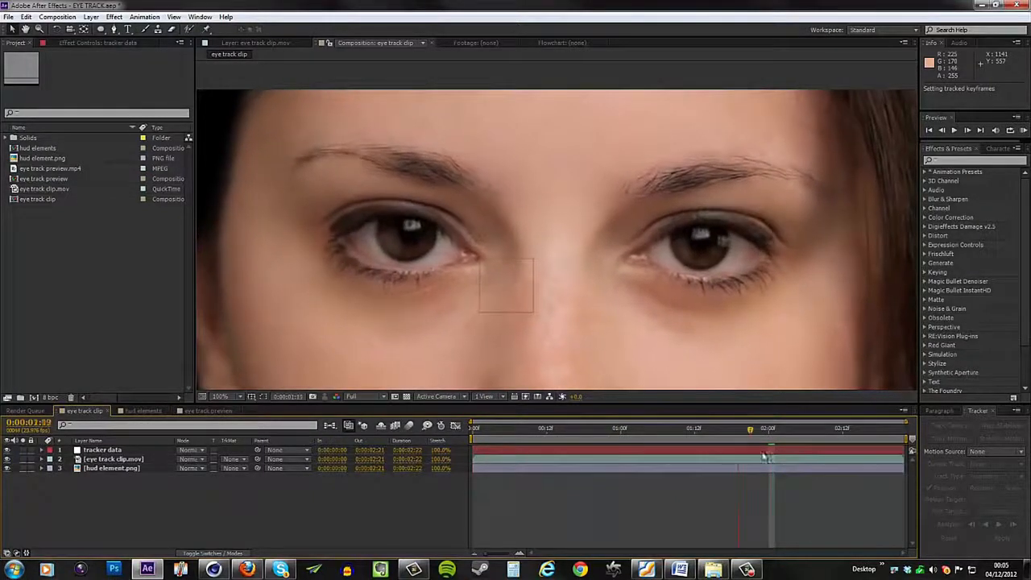
{"action": "key", "text": "space"}
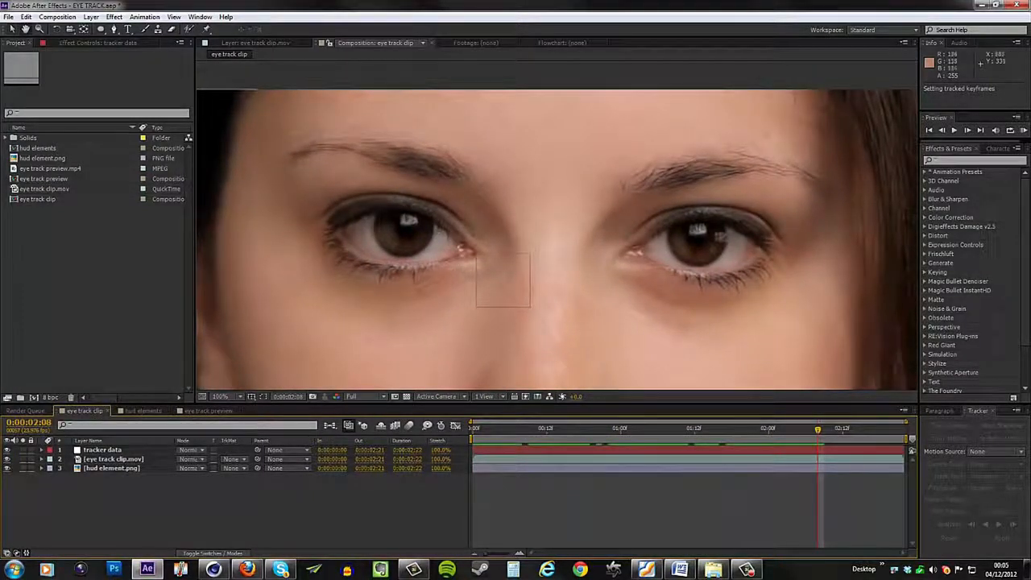
{"action": "left_click_drag", "start_coordinate": [445, 265], "coordinate": [493, 265]}
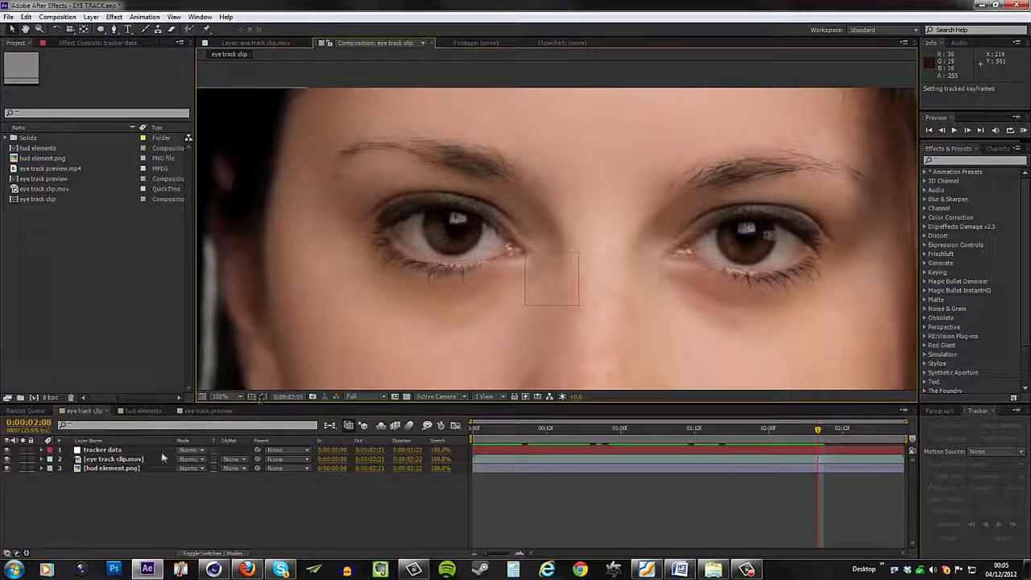
Step: Add a white 1920 x 1080 px solid named "mask" to the eye track clip composition
{"action": "right_click", "coordinate": [134, 484]}
{"action": "mouse_move", "coordinate": [162, 372]}
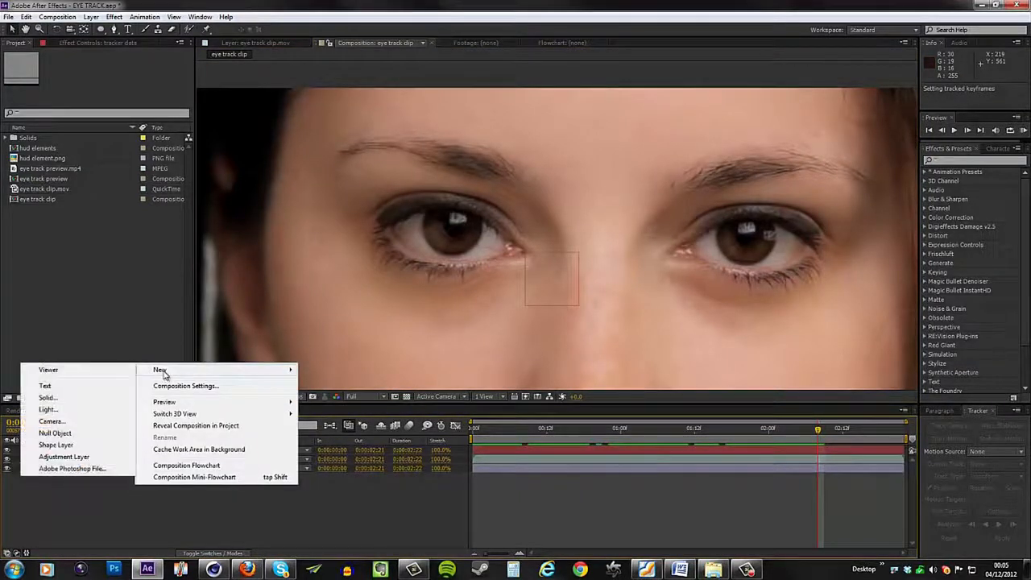
{"action": "left_click", "coordinate": [71, 398]}
{"action": "left_click", "coordinate": [294, 309]}
{"action": "left_click", "coordinate": [295, 164]}
{"action": "left_click", "coordinate": [528, 166]}
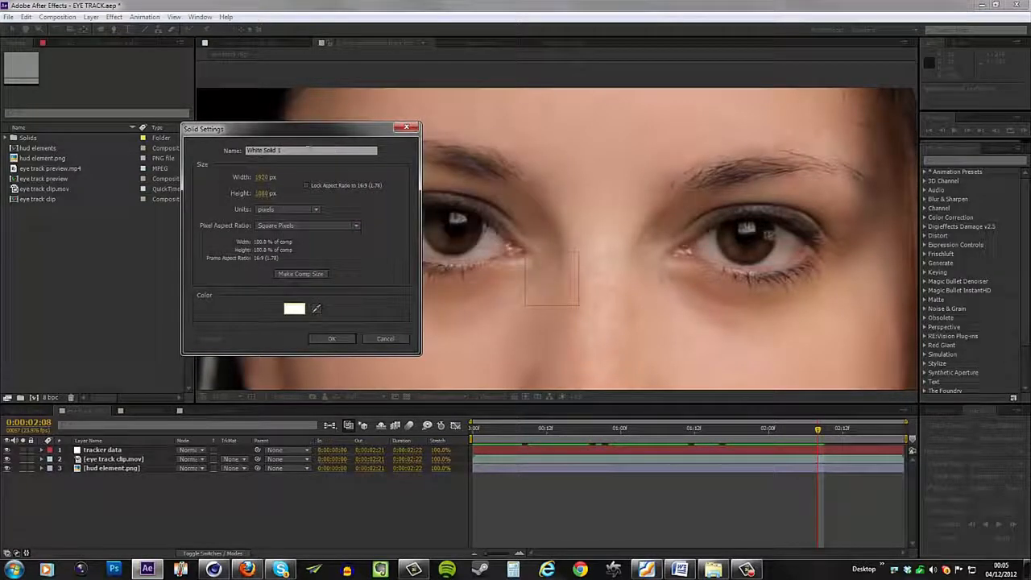
{"action": "type", "text": "mask"}
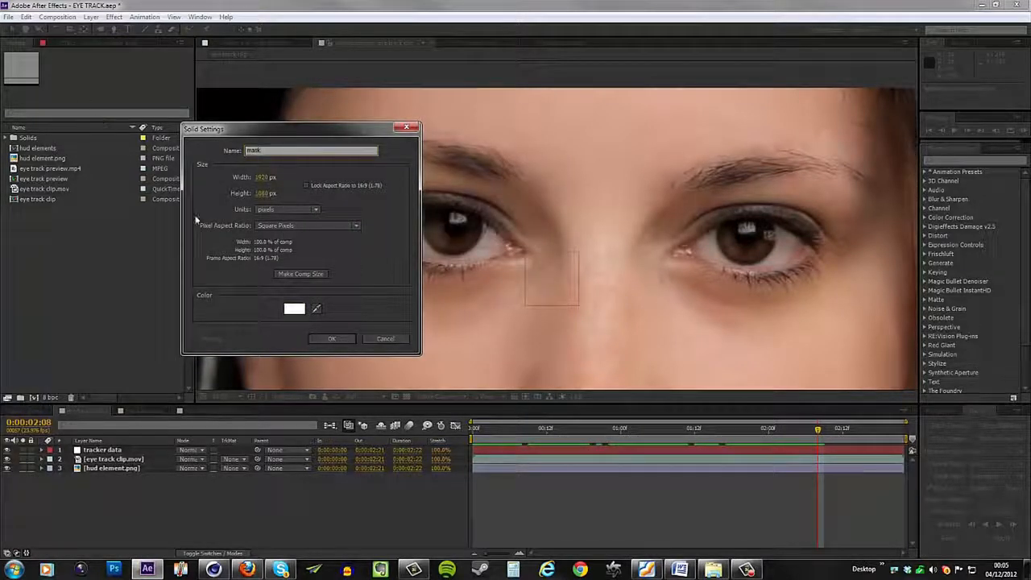
{"action": "left_click", "coordinate": [332, 338]}
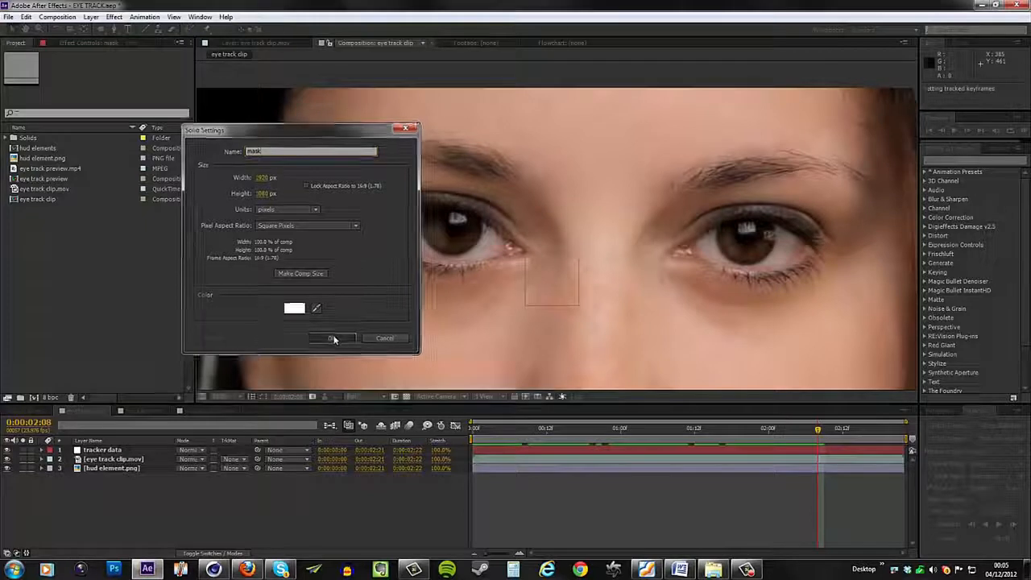
Step: Hide the mask layer and get the Pen tool ready on the first frame, 0:00:00:00, at the tracked eye
{"action": "left_click", "coordinate": [8, 450]}
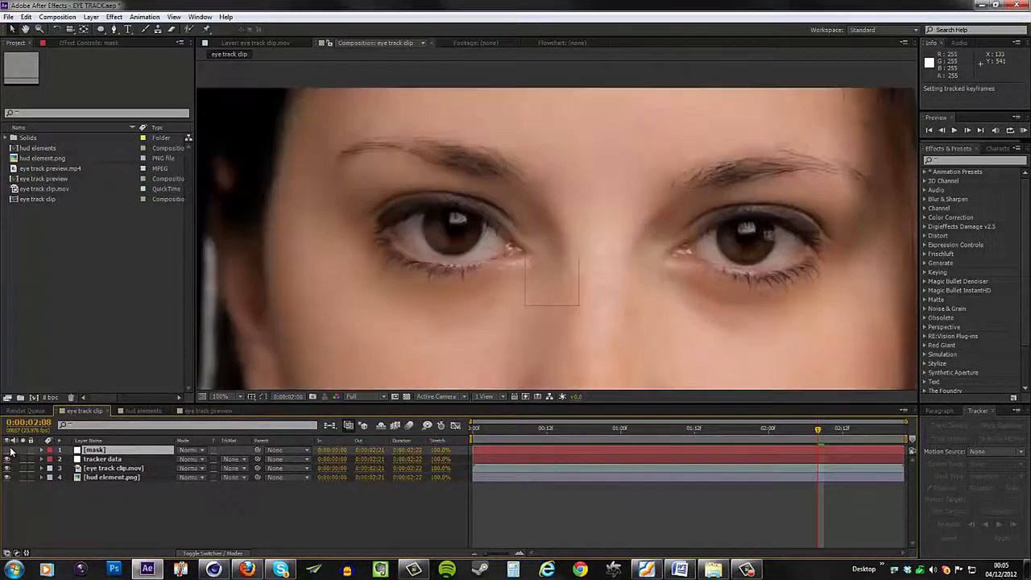
{"action": "scroll", "coordinate": [415, 289], "scroll_direction": "up", "scroll_amount": 1}
{"action": "left_click_drag", "start_coordinate": [325, 281], "coordinate": [417, 279]}
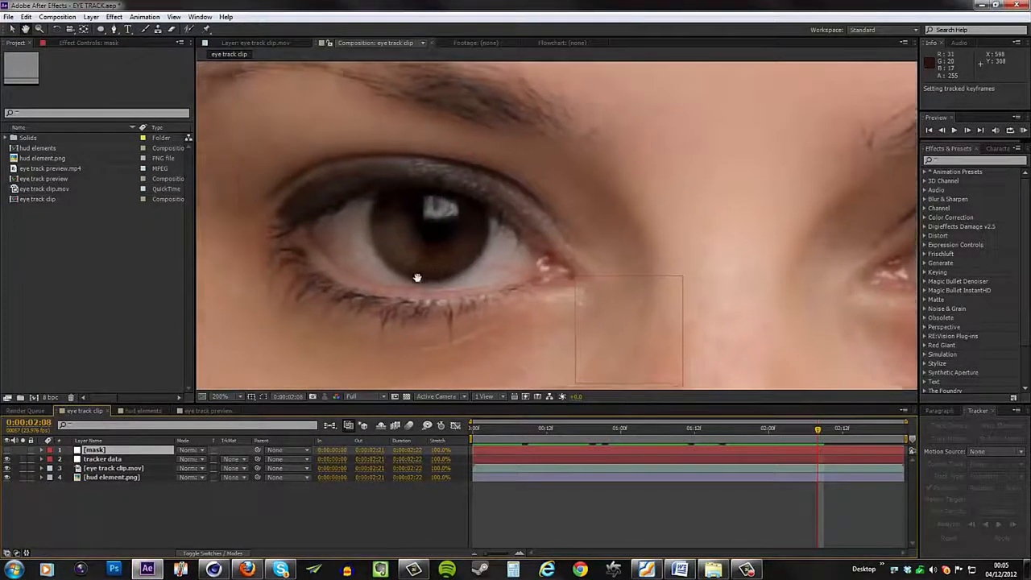
{"action": "left_click_drag", "start_coordinate": [602, 432], "coordinate": [472, 440]}
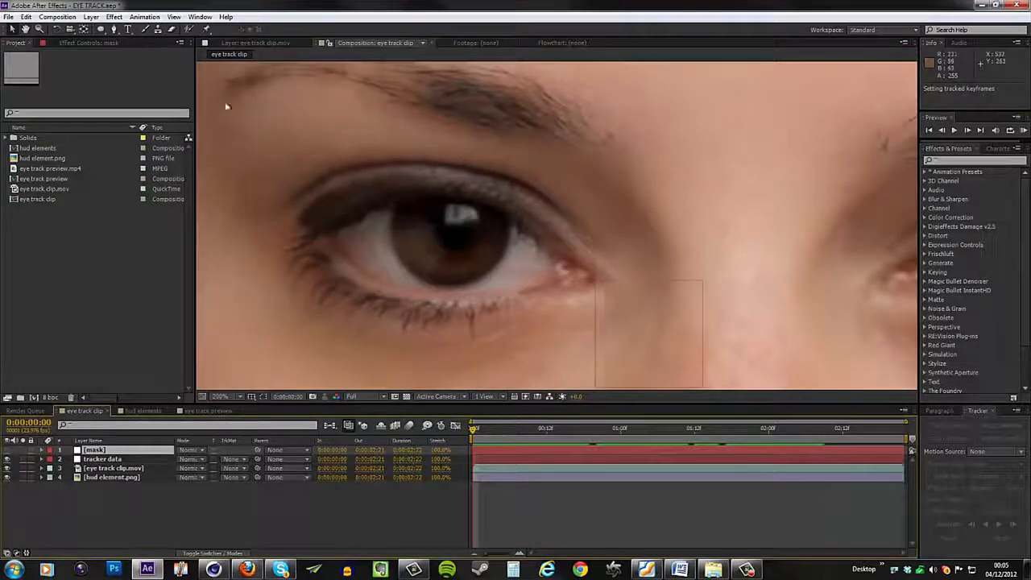
{"action": "left_click", "coordinate": [115, 29]}
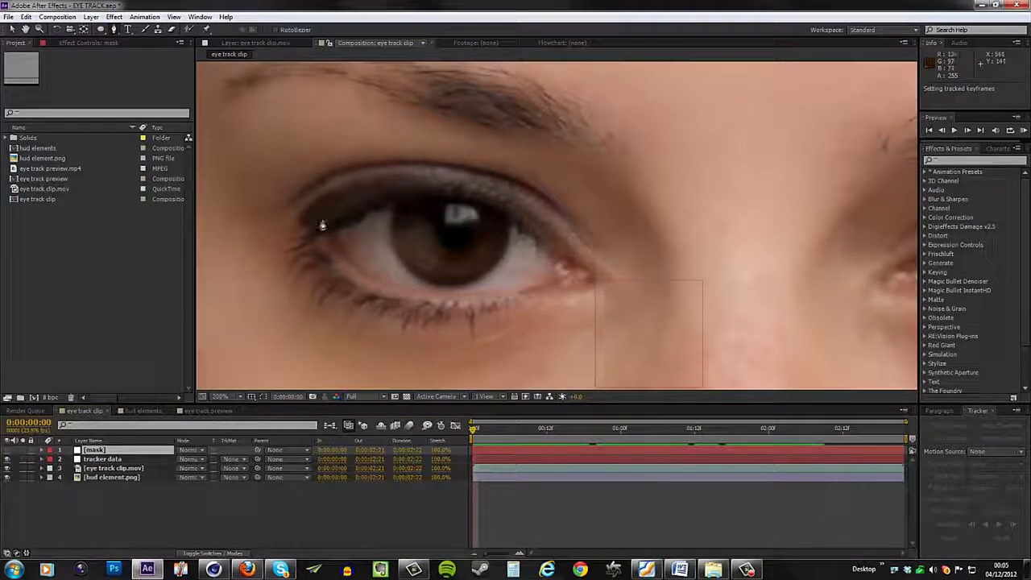
{"action": "left_click", "coordinate": [328, 234]}
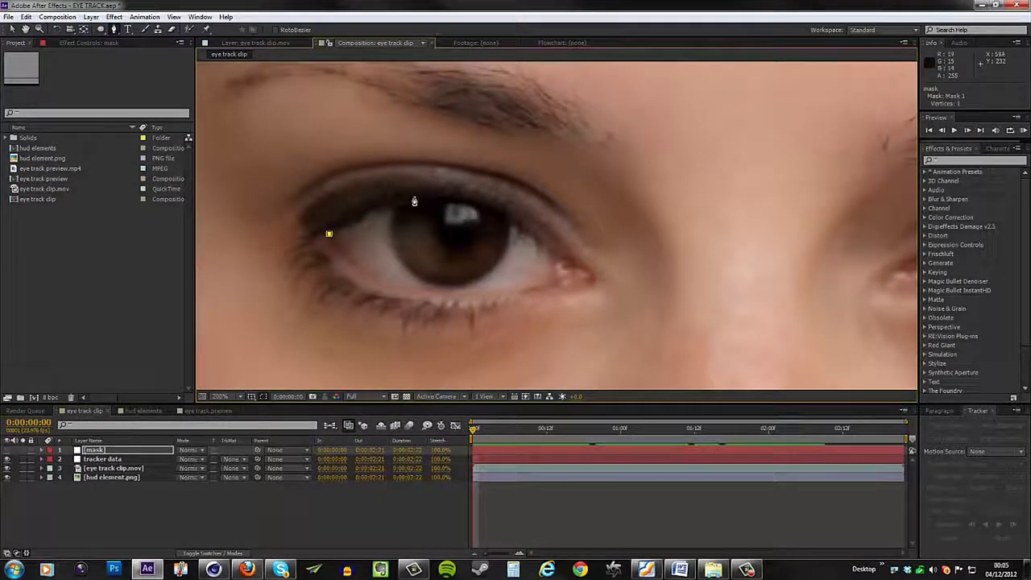
{"action": "left_click", "coordinate": [412, 199]}
{"action": "left_click", "coordinate": [484, 204]}
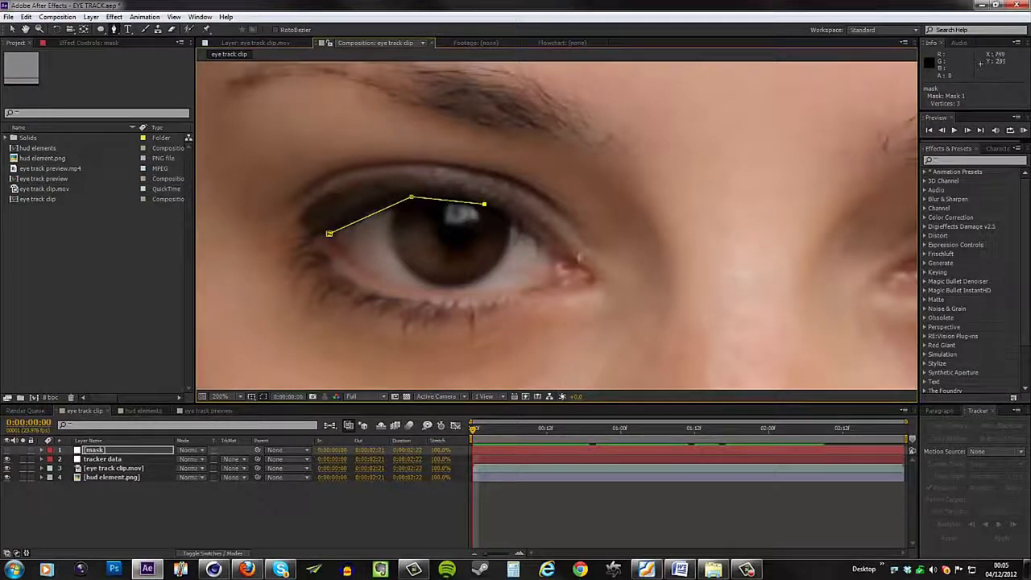
{"action": "left_click", "coordinate": [576, 268]}
{"action": "key", "text": "ctrl+z"}
{"action": "key", "text": "ctrl+z"}
{"action": "key", "text": "ctrl+z"}
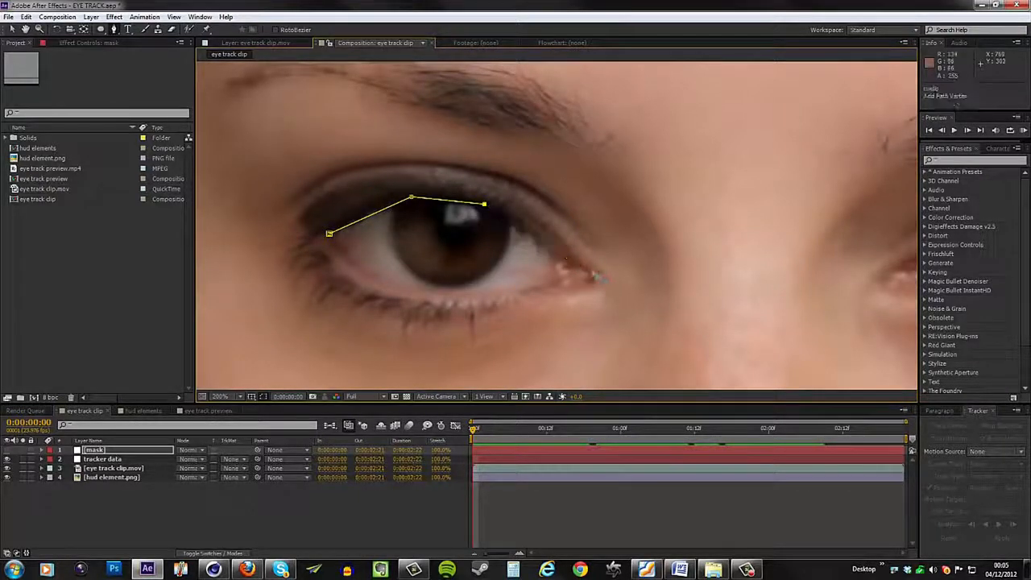
{"action": "key", "text": "ctrl+z"}
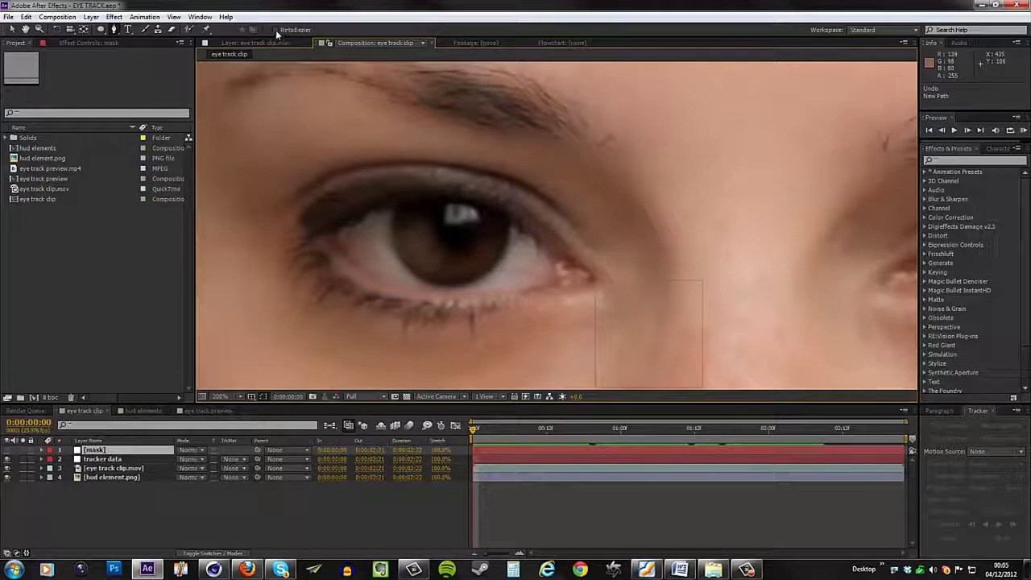
Step: Draw a closed nine-vertex RotoBezier mask around the open eye on the mask layer and fit its vertices to the eyelid edges
{"action": "left_click", "coordinate": [276, 30]}
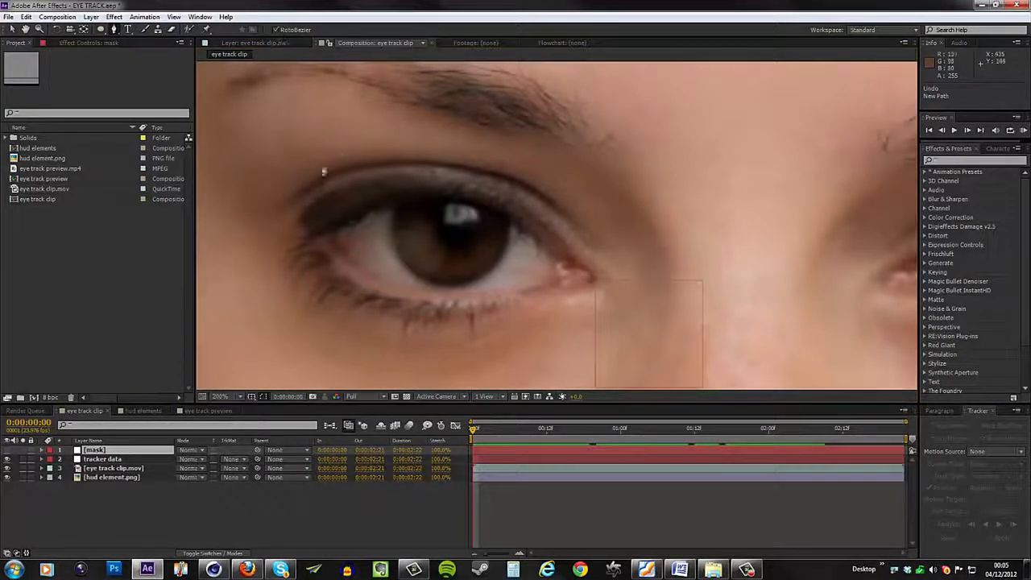
{"action": "left_click", "coordinate": [331, 233]}
{"action": "left_click", "coordinate": [396, 197]}
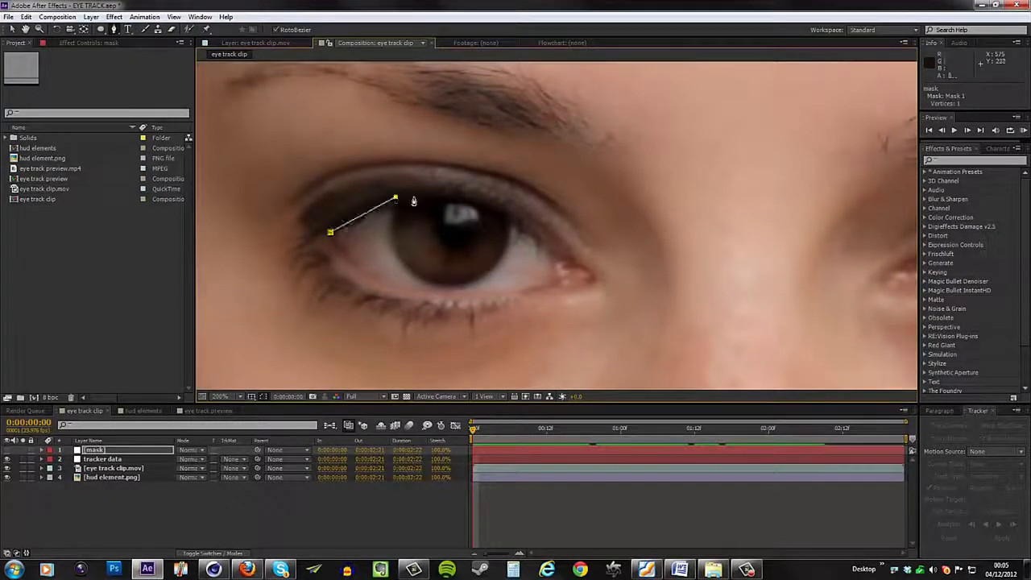
{"action": "left_click", "coordinate": [456, 198]}
{"action": "left_click", "coordinate": [548, 243]}
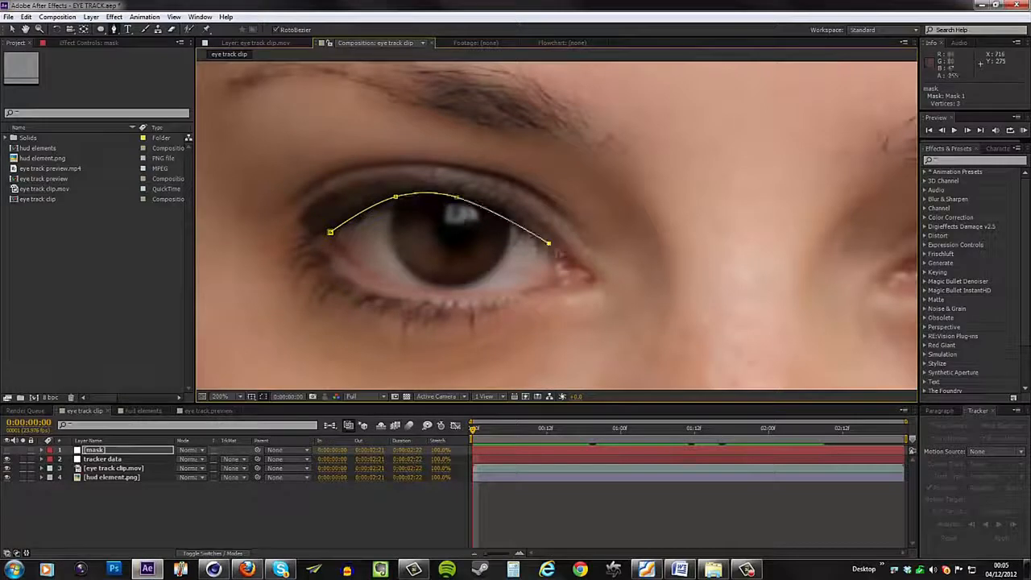
{"action": "left_click_drag", "start_coordinate": [571, 269], "coordinate": [556, 272]}
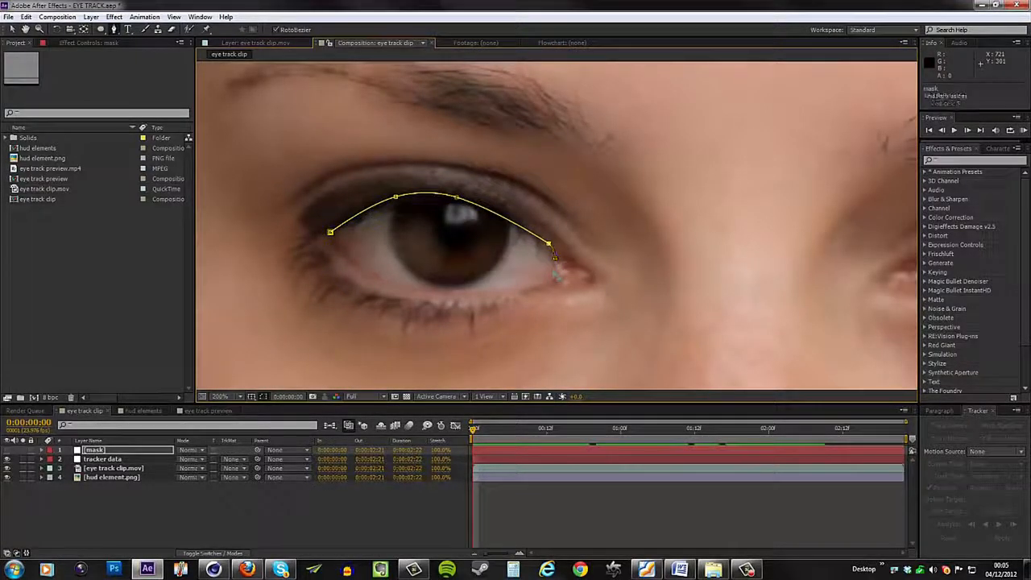
{"action": "left_click", "coordinate": [549, 275]}
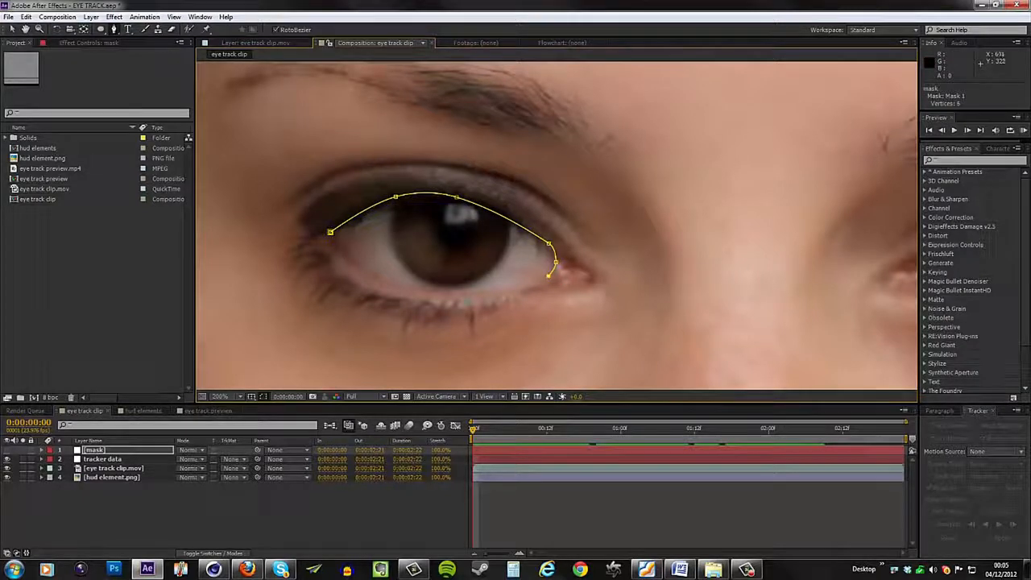
{"action": "left_click", "coordinate": [365, 277]}
{"action": "left_click", "coordinate": [340, 250]}
{"action": "left_click", "coordinate": [331, 234]}
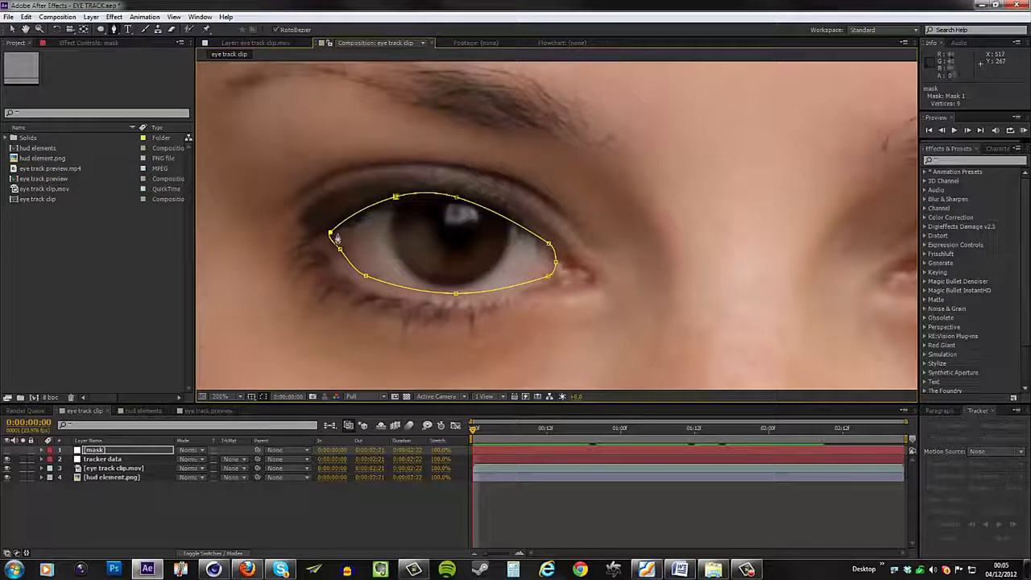
{"action": "left_click_drag", "start_coordinate": [331, 235], "coordinate": [336, 246]}
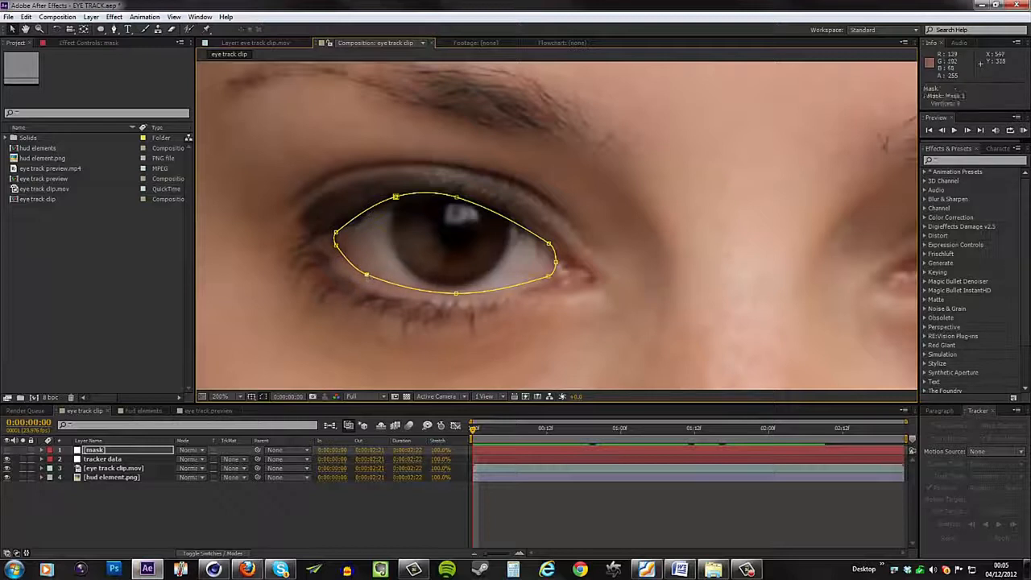
{"action": "left_click_drag", "start_coordinate": [396, 197], "coordinate": [396, 197]}
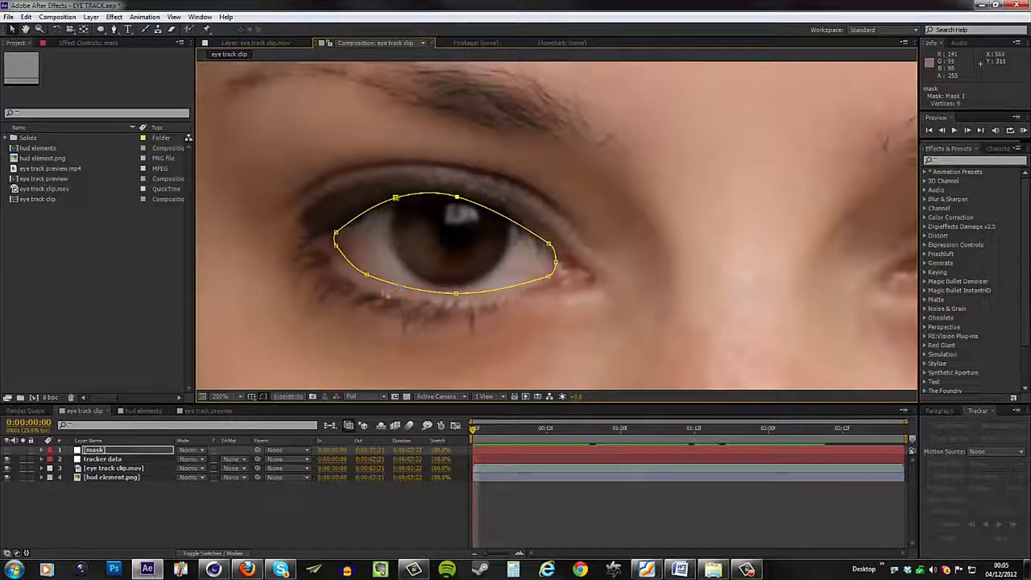
Step: Show the mask layer, parent it to the tracker data layer and check its movement up to 0:00:01:06
{"action": "left_click", "coordinate": [78, 449]}
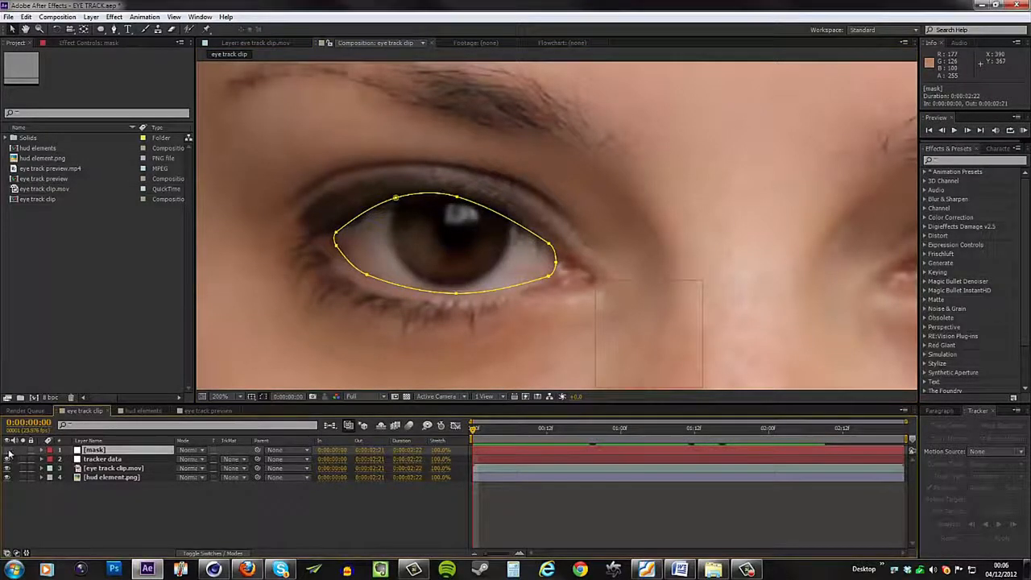
{"action": "left_click", "coordinate": [7, 450]}
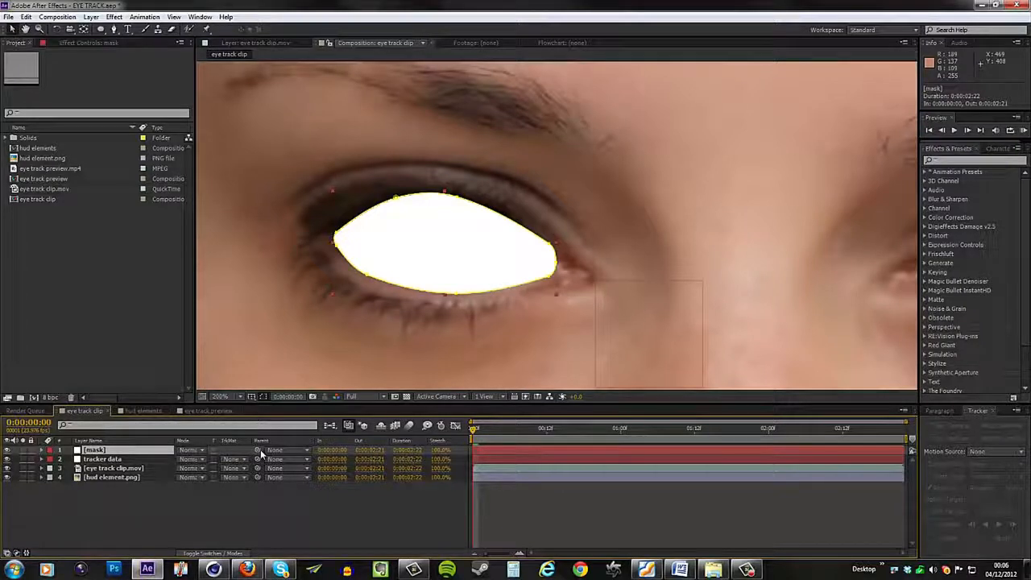
{"action": "left_click_drag", "start_coordinate": [258, 450], "coordinate": [115, 462]}
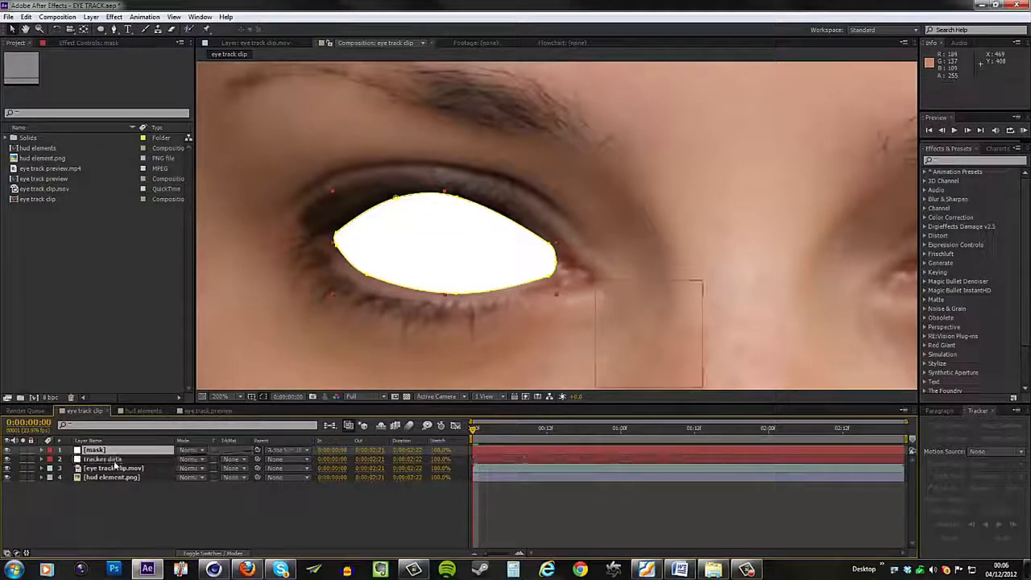
{"action": "left_click_drag", "start_coordinate": [473, 431], "coordinate": [651, 430]}
{"action": "left_click_drag", "start_coordinate": [684, 460], "coordinate": [658, 437]}
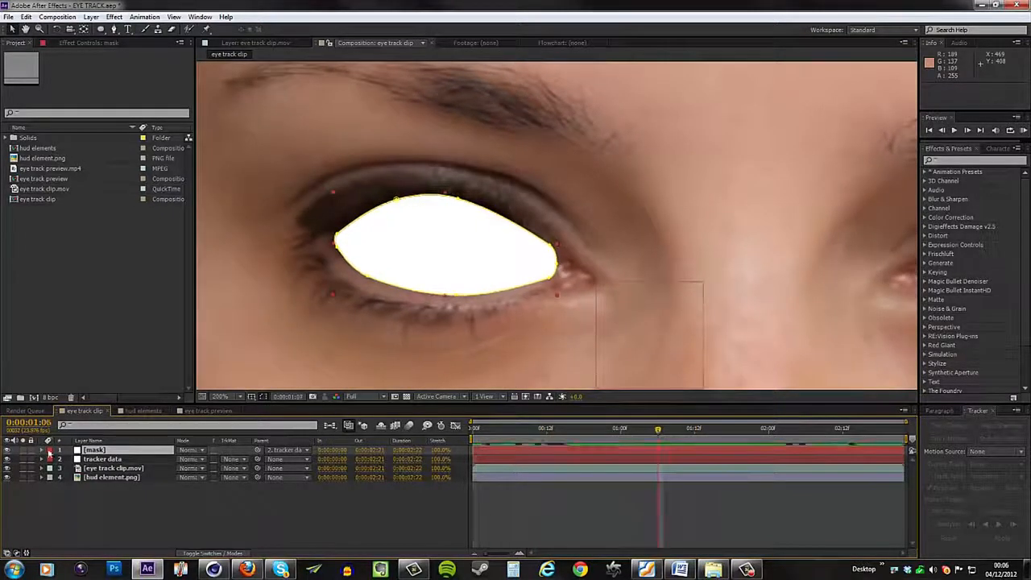
Step: Hide the mask layer and start keyframing Mask 1's Mask Path at 0:00:01:06, just before the blink
{"action": "left_click", "coordinate": [7, 450]}
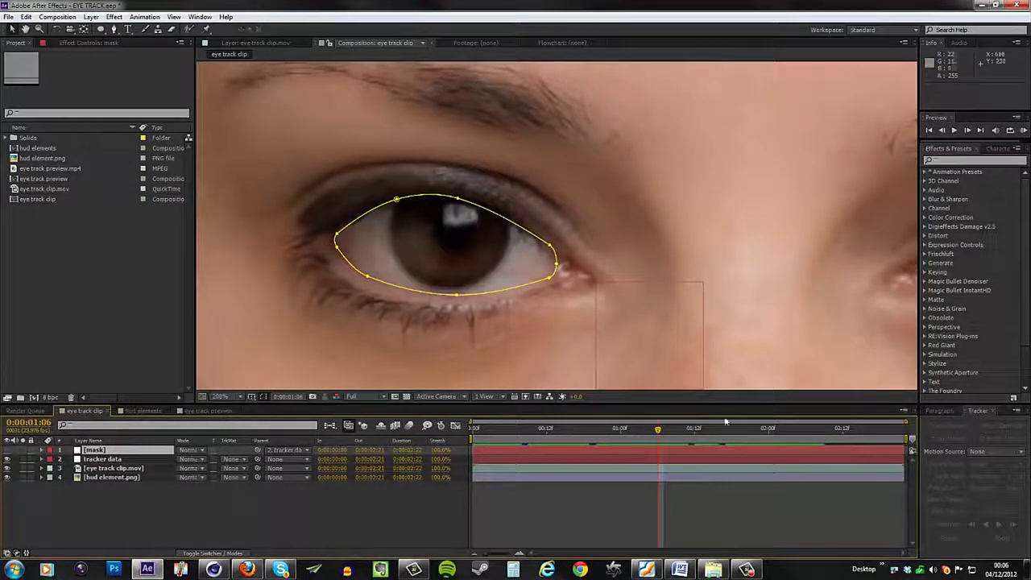
{"action": "mouse_move", "coordinate": [665, 433]}
{"action": "left_mouse_down"}
{"action": "mouse_move", "coordinate": [707, 435]}
{"action": "mouse_move", "coordinate": [644, 435]}
{"action": "mouse_move", "coordinate": [659, 435]}
{"action": "left_mouse_up"}
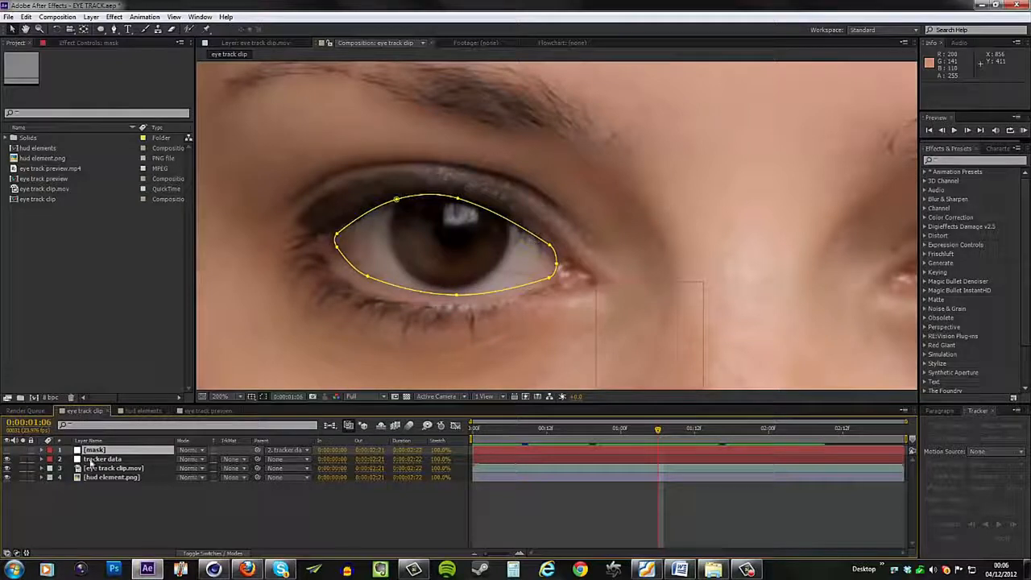
{"action": "left_click", "coordinate": [43, 450]}
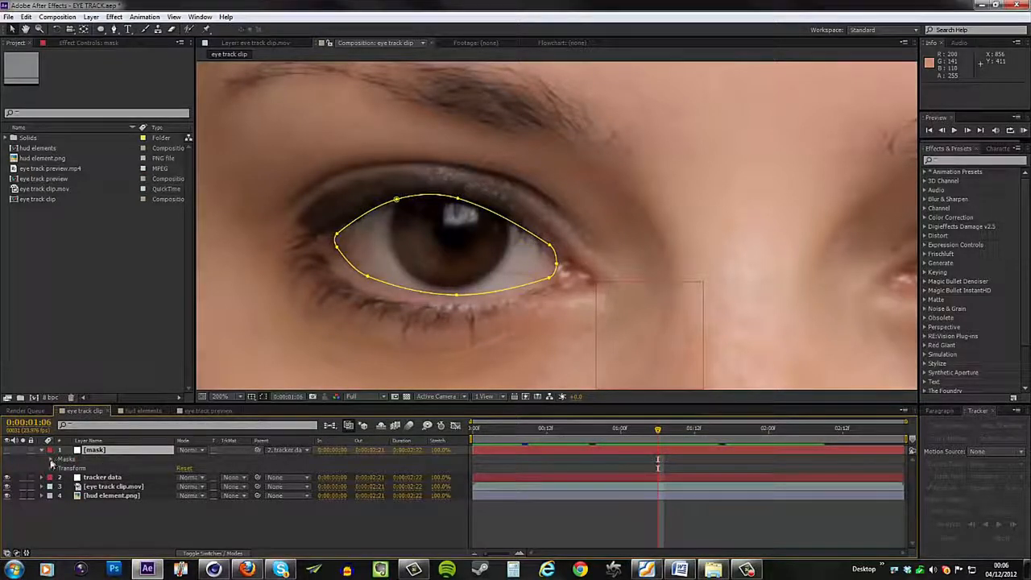
{"action": "left_click", "coordinate": [50, 458]}
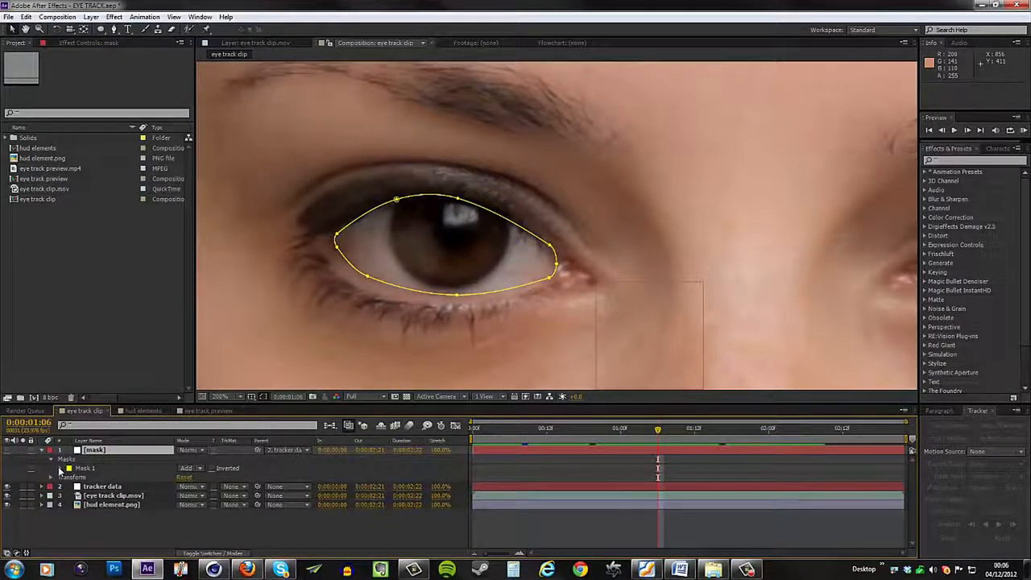
{"action": "left_click", "coordinate": [60, 468]}
{"action": "left_click", "coordinate": [78, 477]}
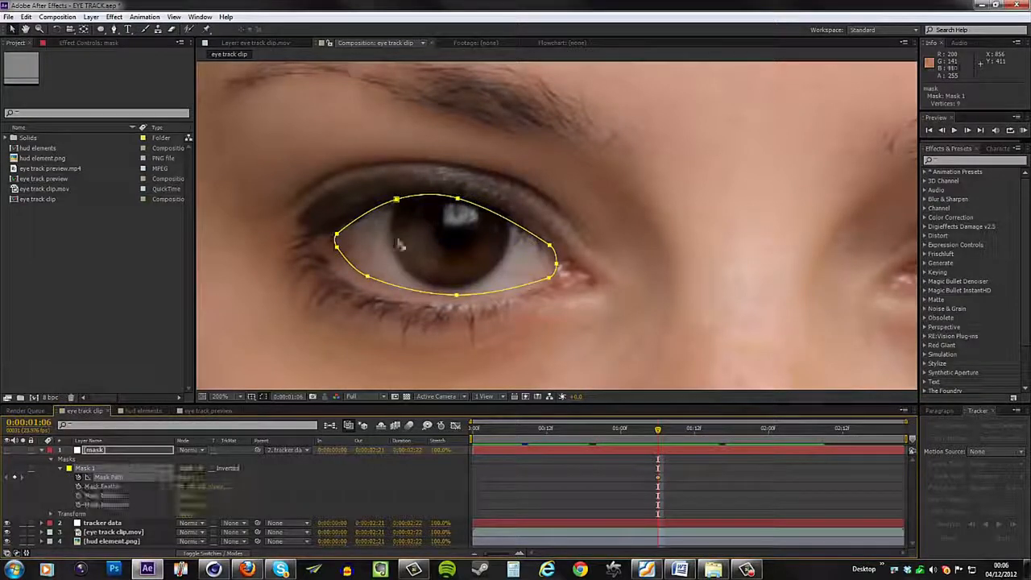
Step: Refine the upper-lid vertices of Mask 1 at 0:00:01:06 so the path follows the edge of the open eye
{"action": "left_click", "coordinate": [111, 450]}
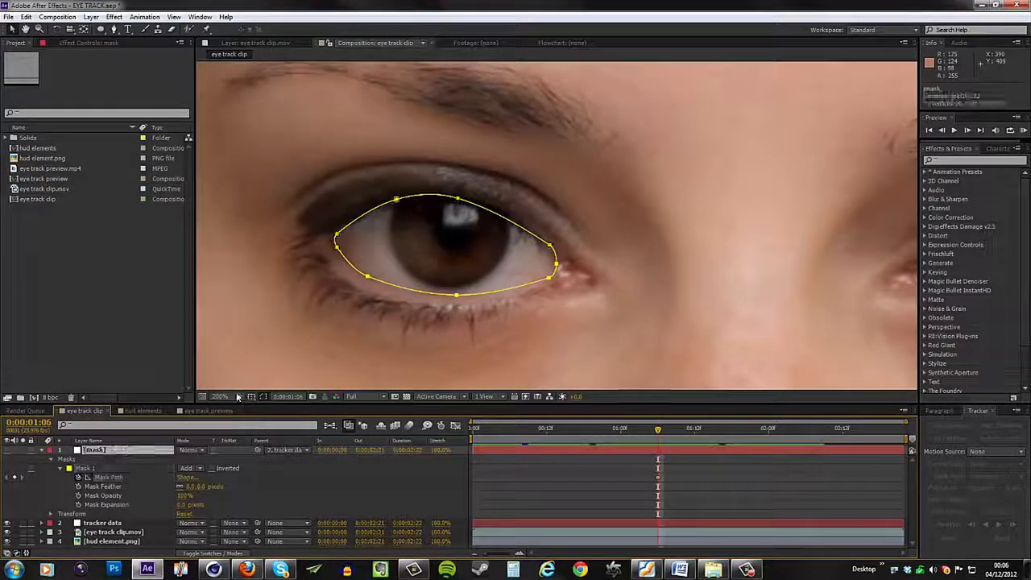
{"action": "left_click", "coordinate": [397, 200]}
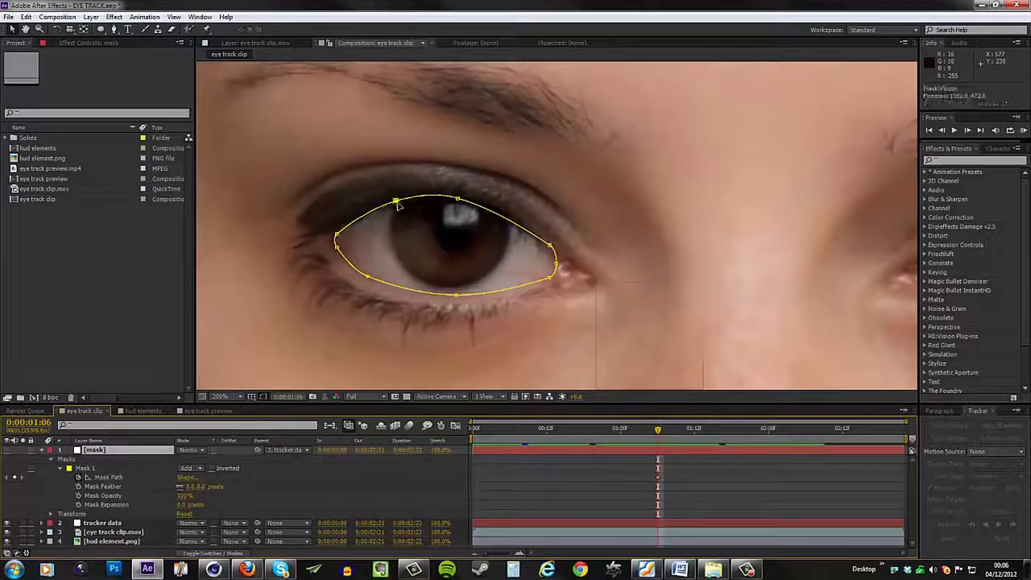
{"action": "left_click_drag", "start_coordinate": [458, 201], "coordinate": [471, 203]}
{"action": "left_click", "coordinate": [549, 246]}
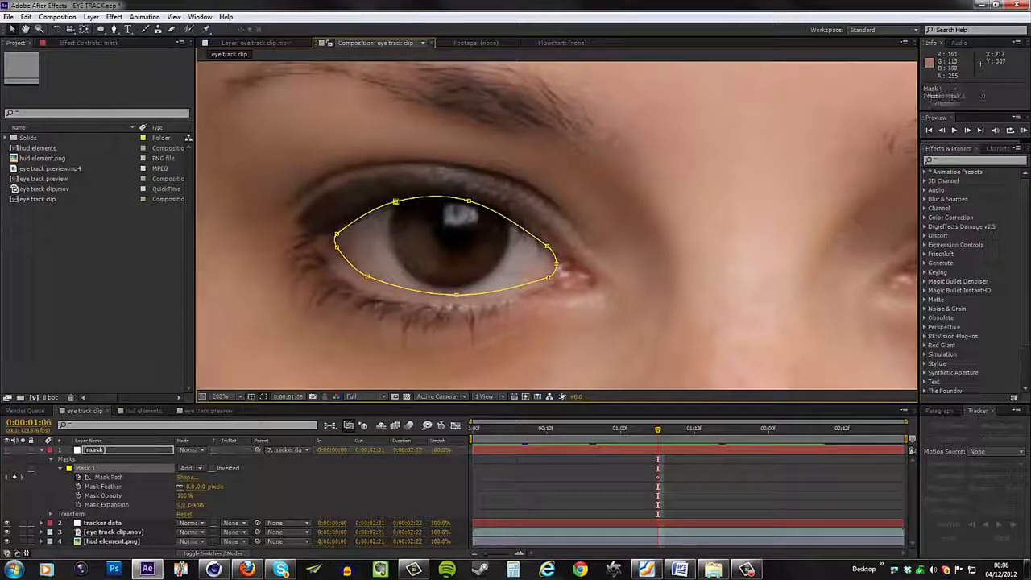
Step: At 0:00:01:09, reshape Mask 1 to the closed eye by lowering the upper-lid vertices and adjusting the lower lid and outer corner
{"action": "left_click_drag", "start_coordinate": [659, 431], "coordinate": [675, 440]}
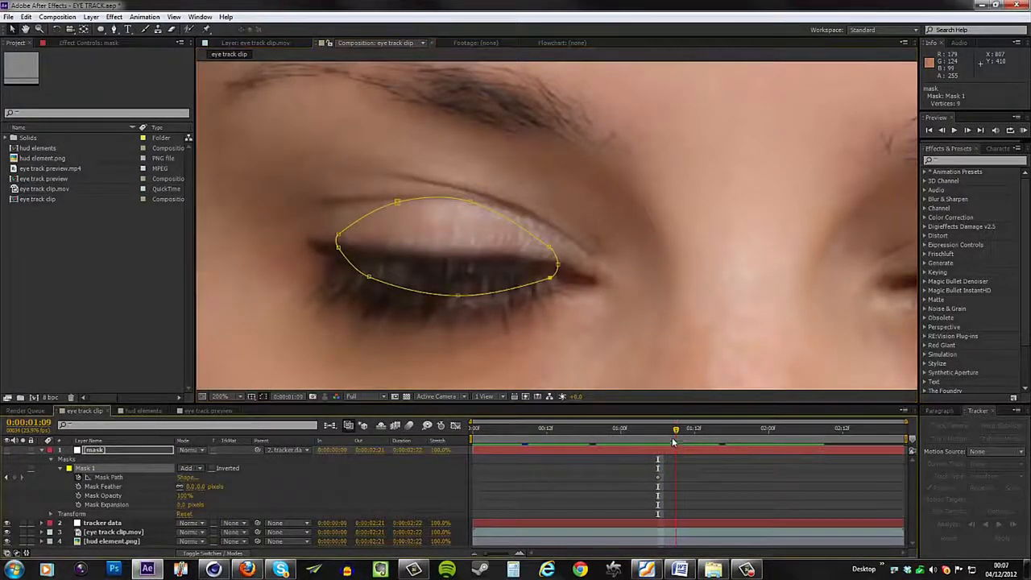
{"action": "left_click_drag", "start_coordinate": [397, 202], "coordinate": [397, 257]}
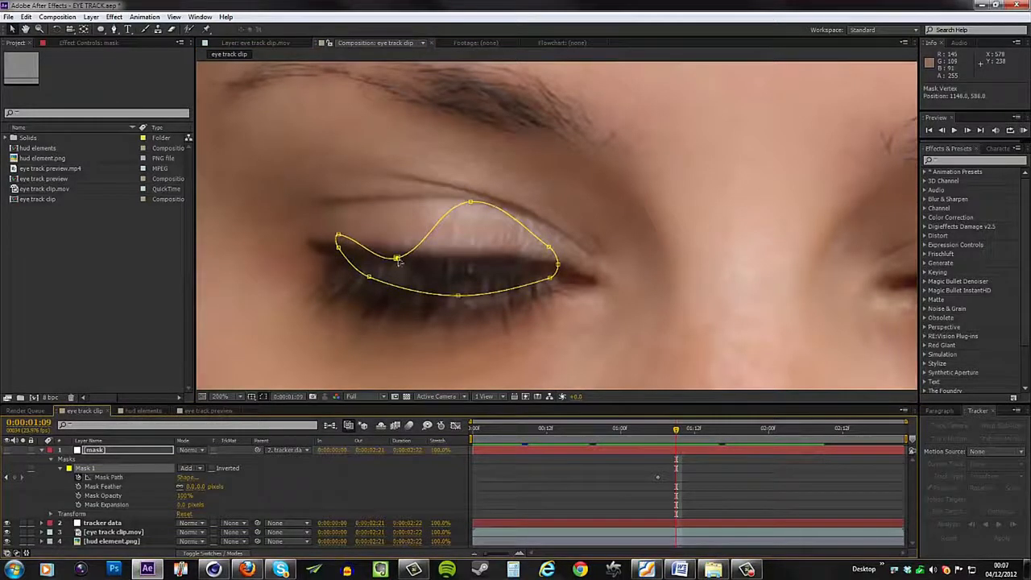
{"action": "left_click_drag", "start_coordinate": [472, 202], "coordinate": [474, 259]}
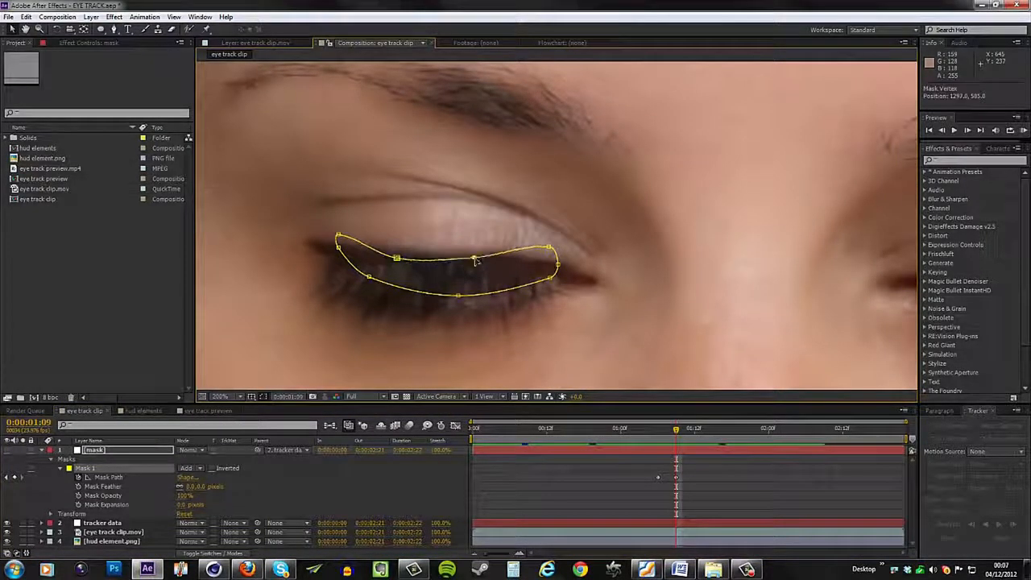
{"action": "left_click_drag", "start_coordinate": [548, 247], "coordinate": [558, 268]}
{"action": "left_click_drag", "start_coordinate": [457, 294], "coordinate": [458, 286]}
{"action": "left_click_drag", "start_coordinate": [370, 279], "coordinate": [369, 276]}
{"action": "left_click_drag", "start_coordinate": [337, 236], "coordinate": [335, 248]}
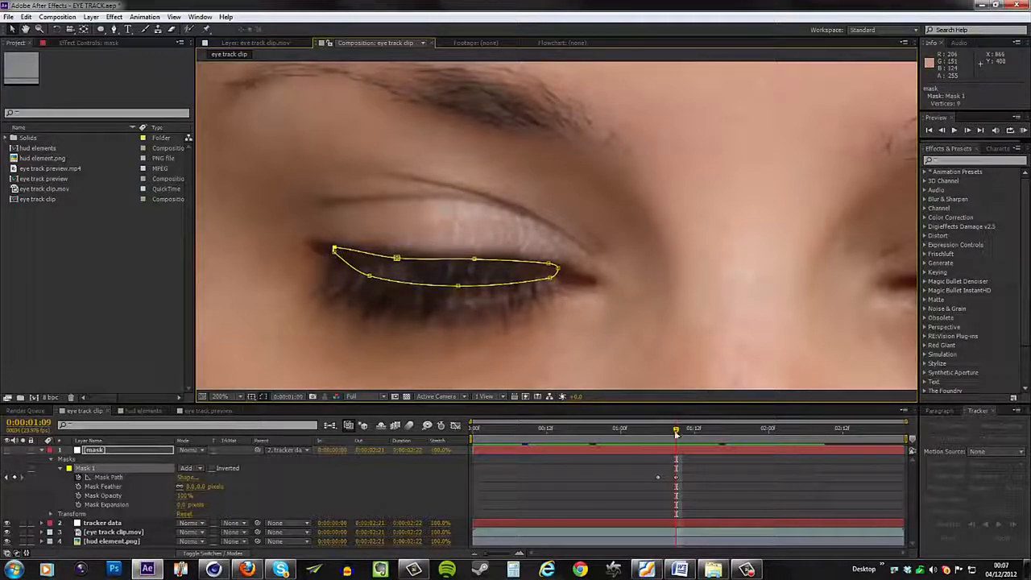
Step: At 0:00:01:07, fit Mask 1 to the still-open eye by raising the upper-lid vertices and lowering the lower-lid ones
{"action": "left_click_drag", "start_coordinate": [667, 436], "coordinate": [664, 435]}
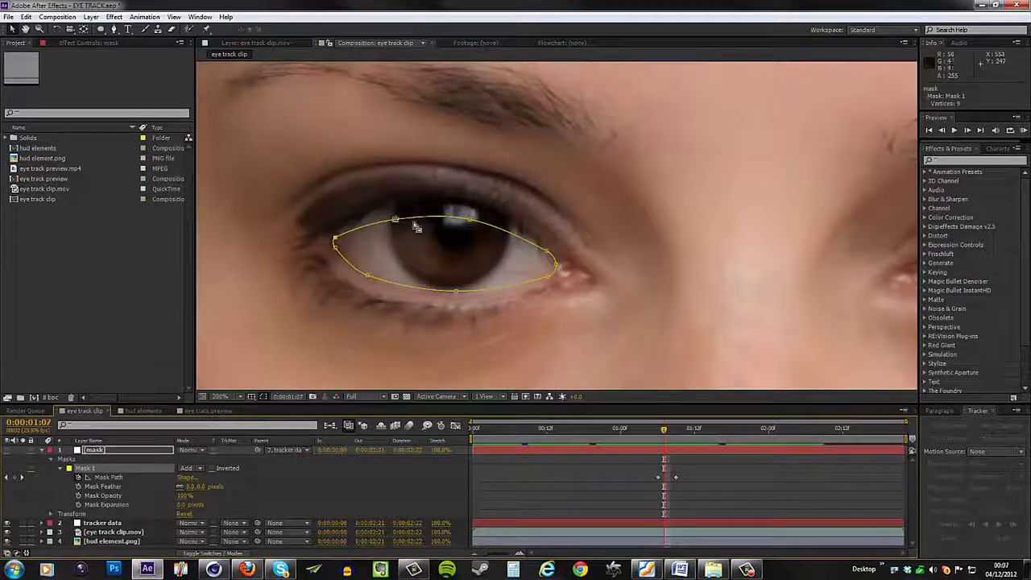
{"action": "left_click_drag", "start_coordinate": [396, 221], "coordinate": [394, 205]}
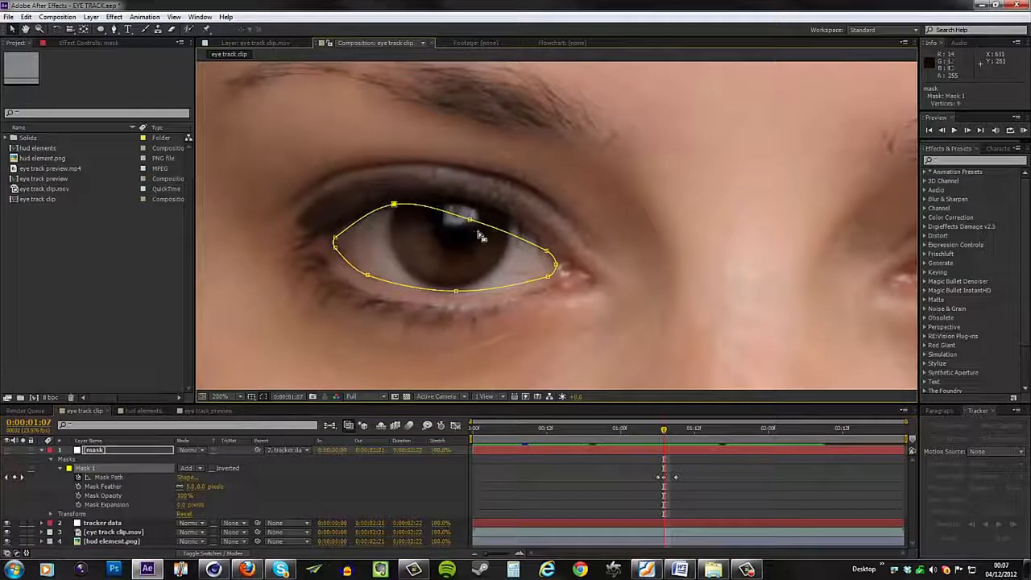
{"action": "left_click_drag", "start_coordinate": [470, 220], "coordinate": [478, 207]}
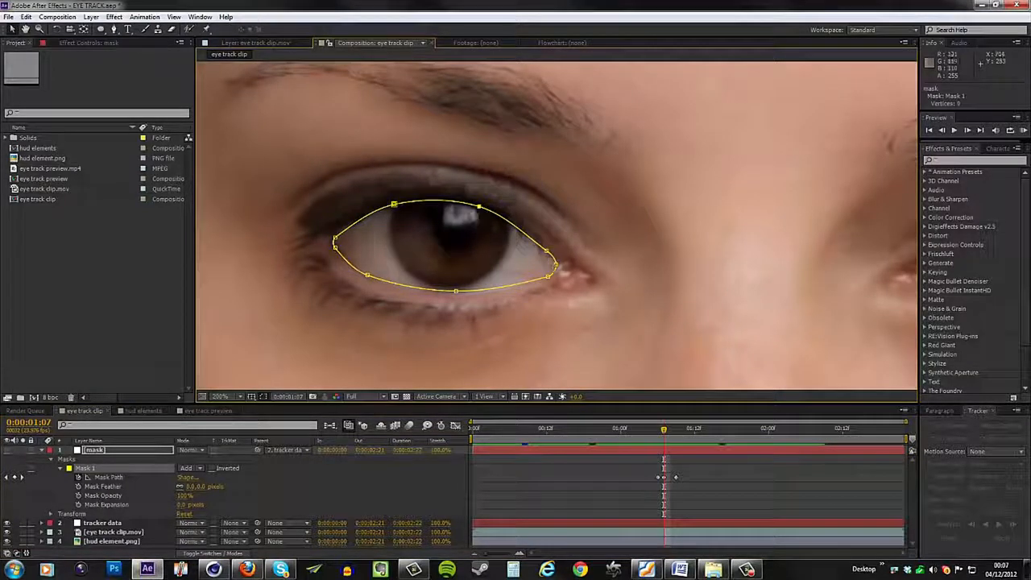
{"action": "left_click_drag", "start_coordinate": [456, 291], "coordinate": [455, 293]}
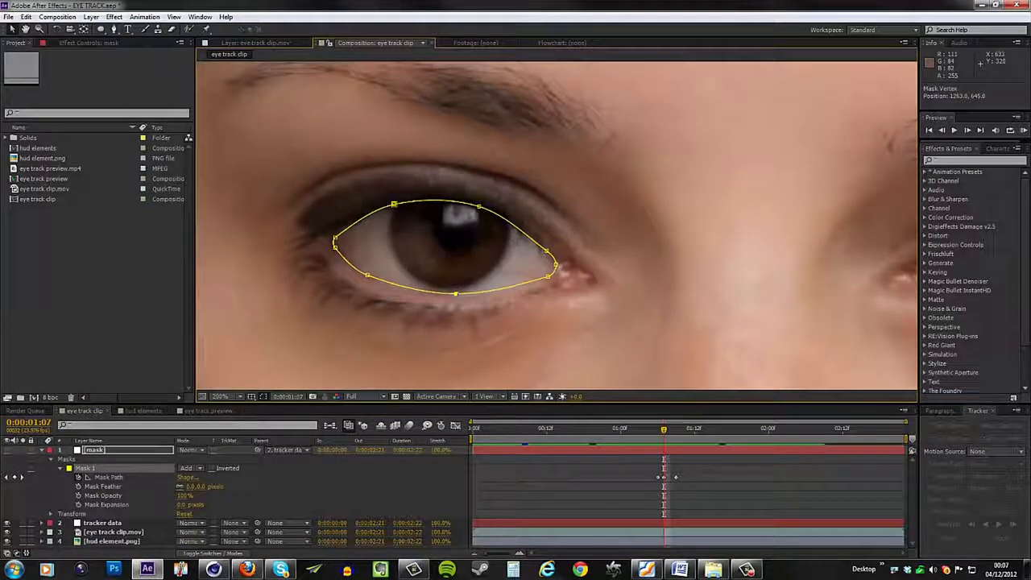
{"action": "left_click_drag", "start_coordinate": [367, 275], "coordinate": [368, 279]}
{"action": "left_click_drag", "start_coordinate": [335, 237], "coordinate": [338, 234]}
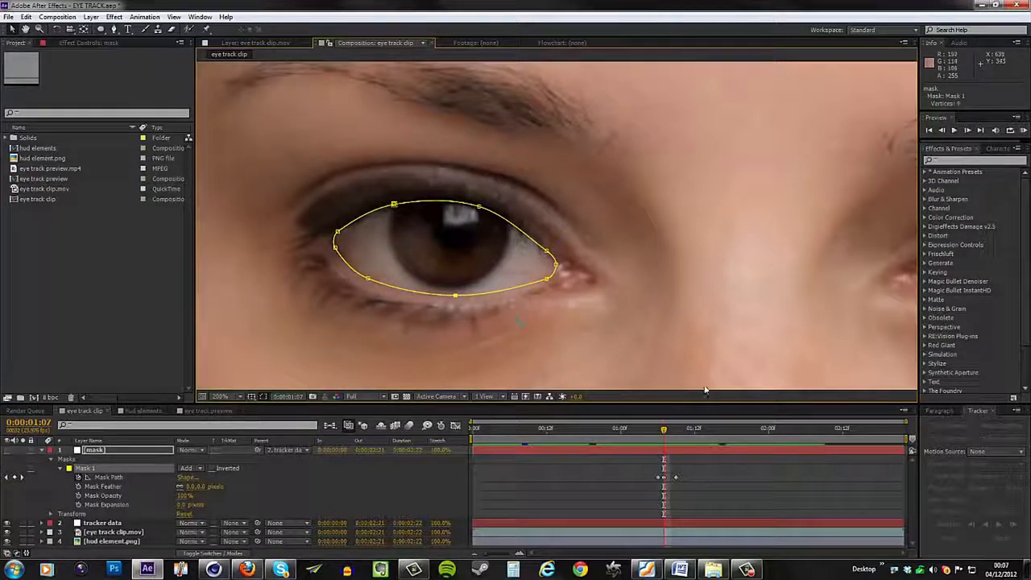
Step: At 0:00:01:08, adjust Mask 1's corner, upper-lid and lower-lid vertices to fit the half-closed eye
{"action": "left_click_drag", "start_coordinate": [667, 430], "coordinate": [669, 436]}
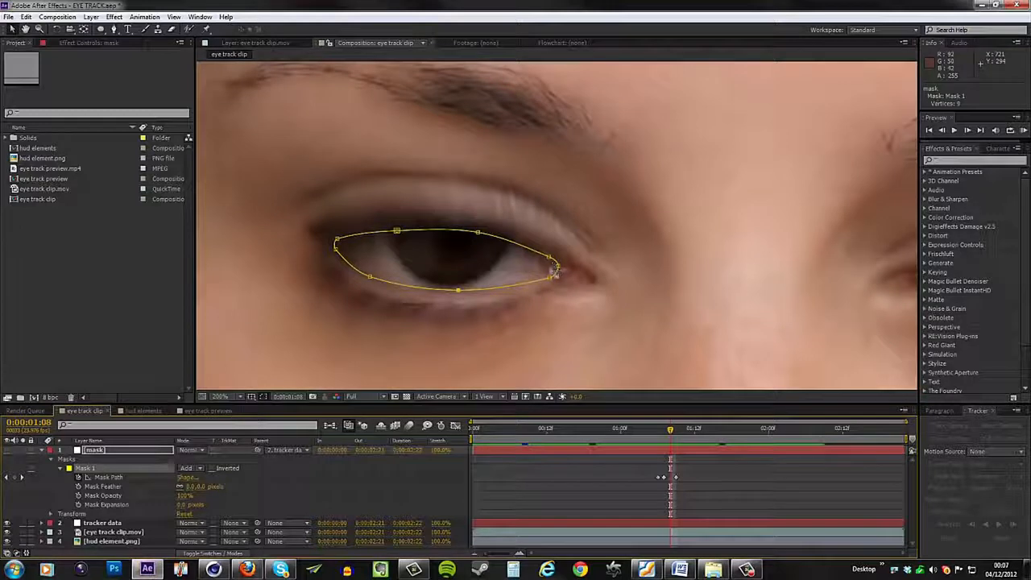
{"action": "left_click_drag", "start_coordinate": [556, 275], "coordinate": [546, 257]}
{"action": "left_click_drag", "start_coordinate": [396, 230], "coordinate": [396, 229]}
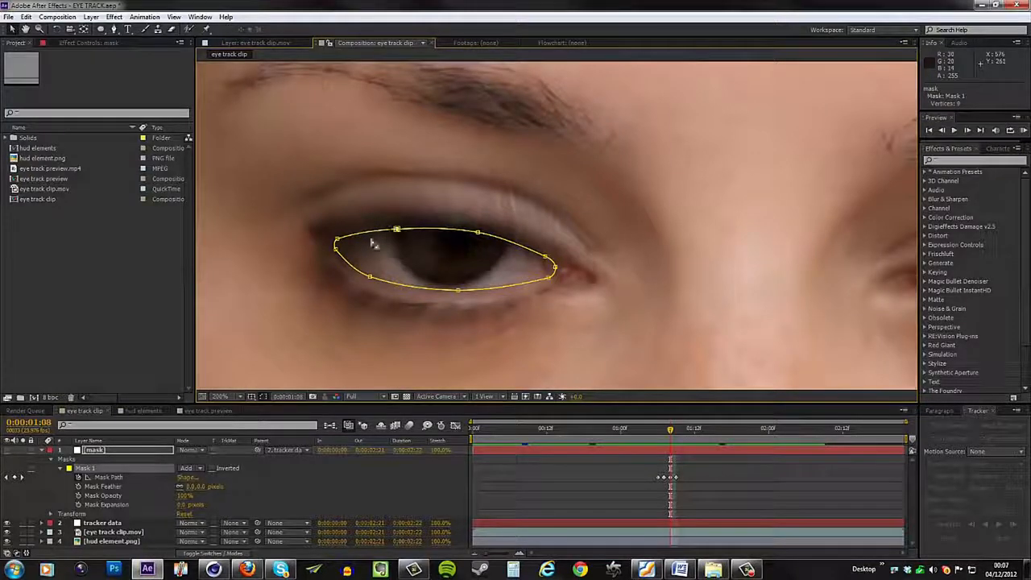
{"action": "left_click_drag", "start_coordinate": [336, 243], "coordinate": [338, 240]}
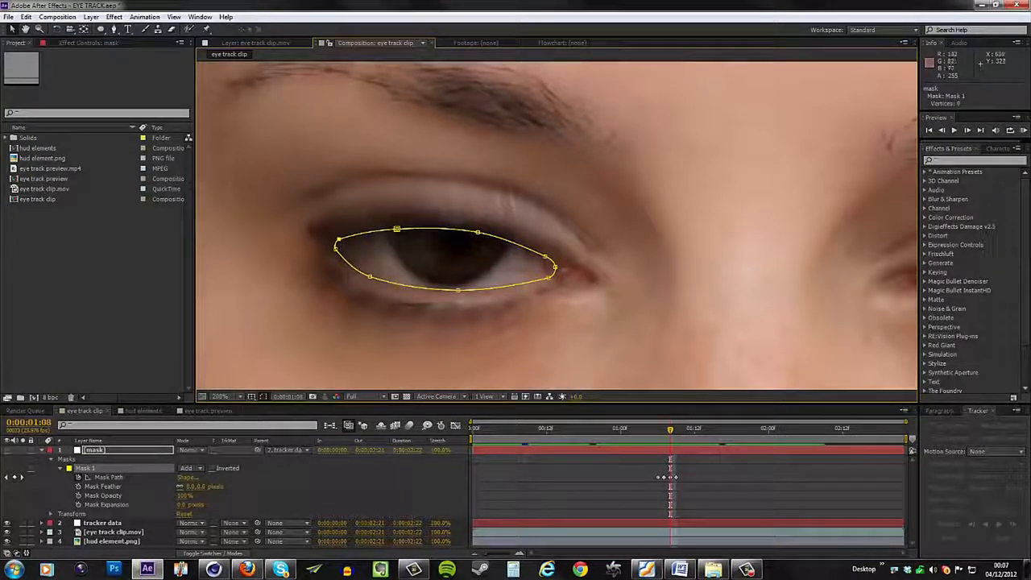
{"action": "left_click_drag", "start_coordinate": [457, 289], "coordinate": [457, 291]}
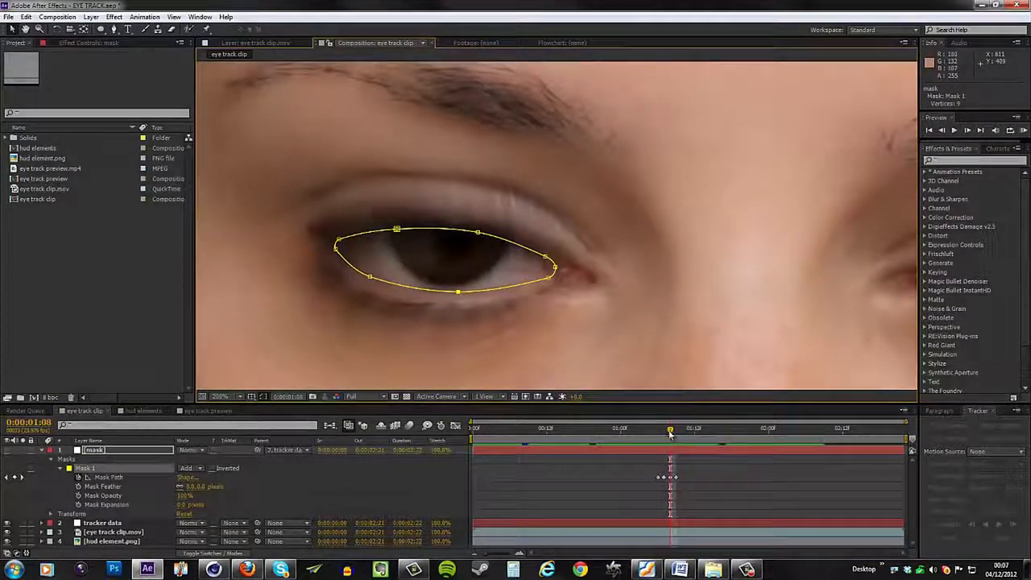
Step: At 0:00:01:09, narrow Mask 1 further by moving its upper-lid vertices down along the closed lash line
{"action": "left_click_drag", "start_coordinate": [671, 434], "coordinate": [674, 432]}
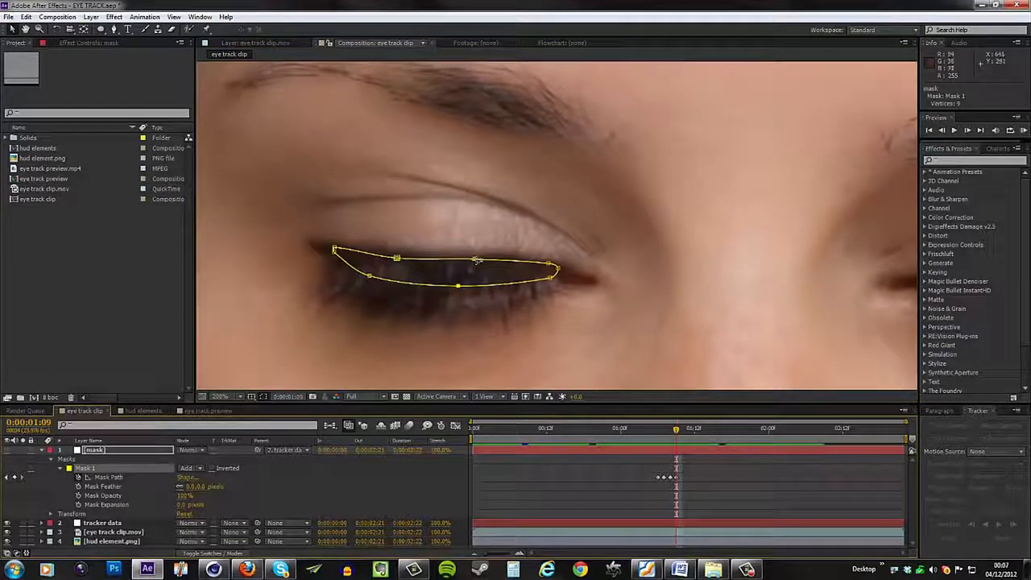
{"action": "left_click_drag", "start_coordinate": [474, 260], "coordinate": [473, 266]}
{"action": "left_click_drag", "start_coordinate": [395, 259], "coordinate": [370, 277]}
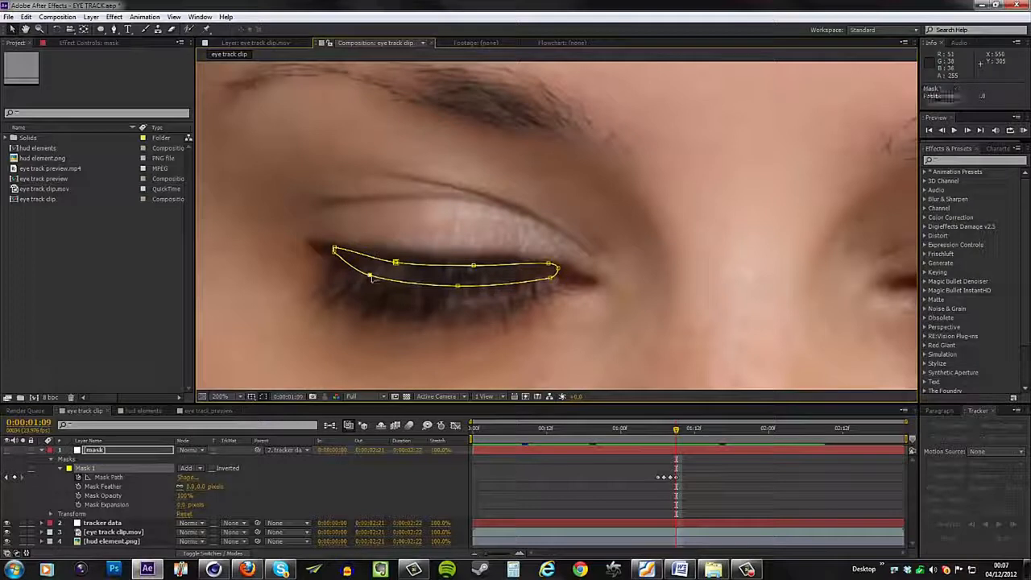
{"action": "left_click_drag", "start_coordinate": [457, 285], "coordinate": [473, 272]}
{"action": "left_click_drag", "start_coordinate": [395, 263], "coordinate": [395, 266]}
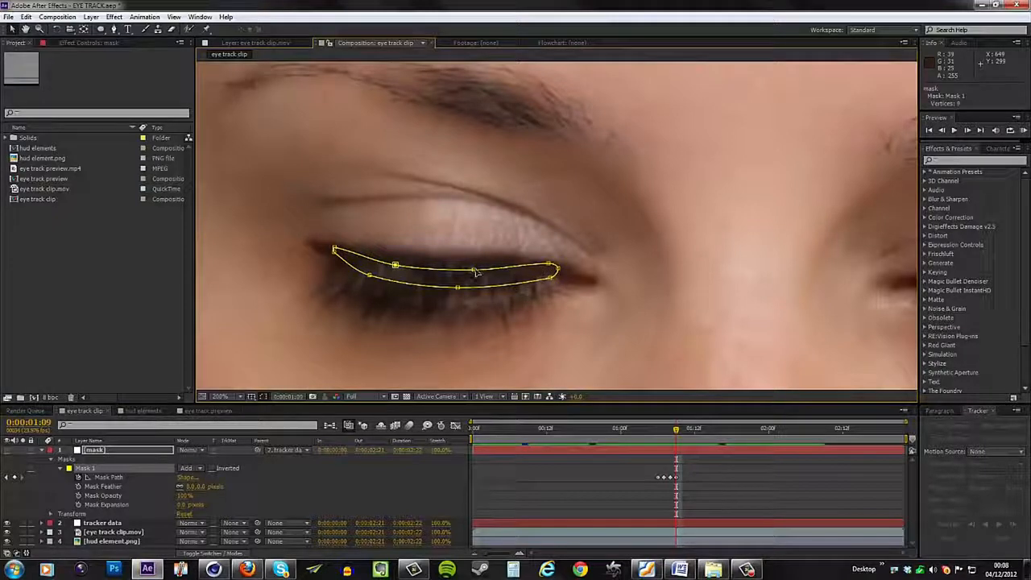
{"action": "left_click_drag", "start_coordinate": [474, 270], "coordinate": [474, 271]}
{"action": "left_click_drag", "start_coordinate": [549, 264], "coordinate": [548, 267]}
{"action": "left_click_drag", "start_coordinate": [474, 270], "coordinate": [474, 275]}
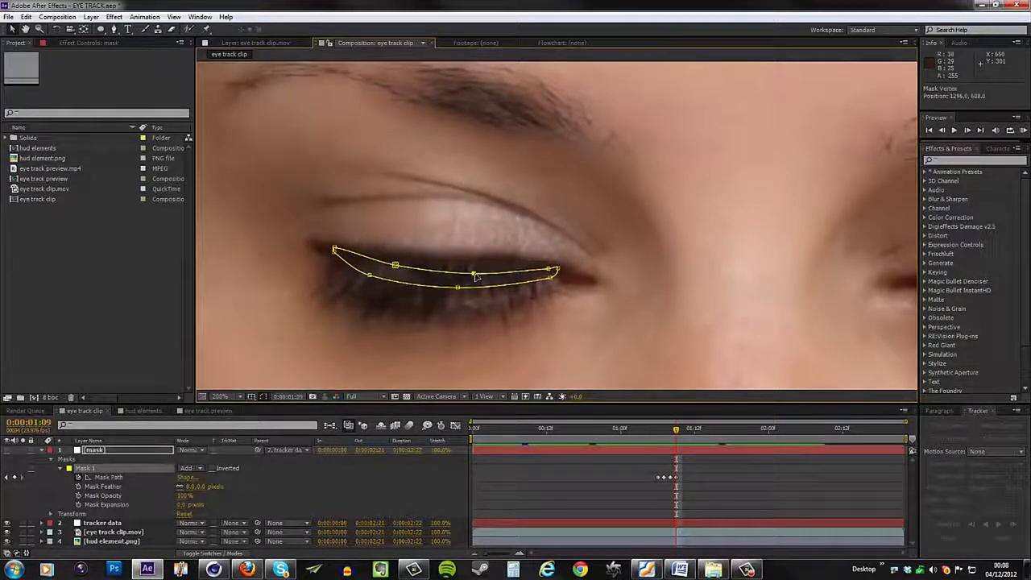
{"action": "left_click_drag", "start_coordinate": [394, 265], "coordinate": [394, 268]}
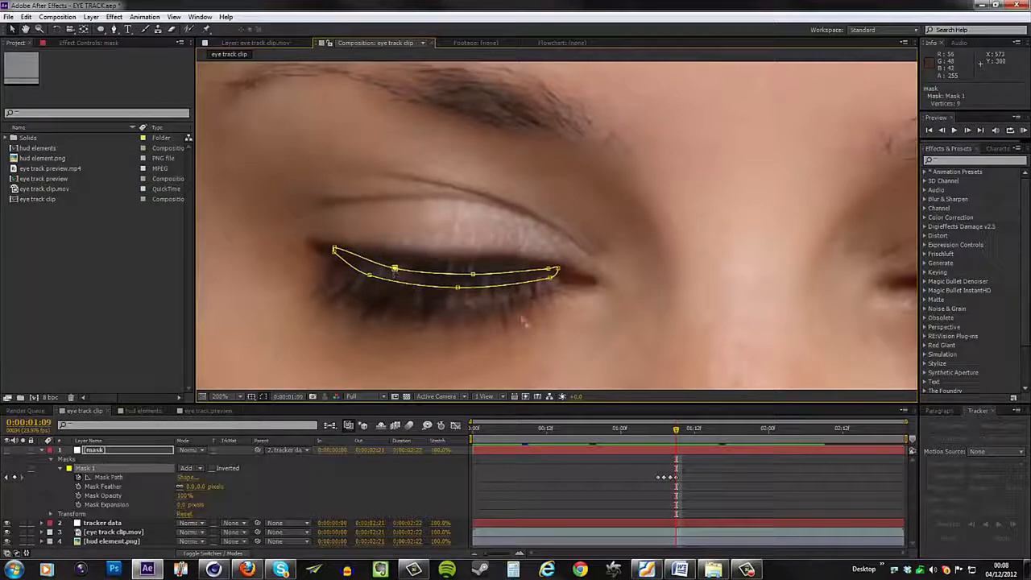
Step: At 0:00:01:21, reshape Mask 1 to the fully reopened eye, fitting the upper lid, lower lid and outer corner
{"action": "left_click_drag", "start_coordinate": [690, 428], "coordinate": [750, 442]}
{"action": "left_click_drag", "start_coordinate": [378, 272], "coordinate": [377, 209]}
{"action": "left_click_drag", "start_coordinate": [457, 277], "coordinate": [459, 208]}
{"action": "left_click_drag", "start_coordinate": [533, 274], "coordinate": [534, 252]}
{"action": "left_click_drag", "start_coordinate": [441, 291], "coordinate": [441, 302]}
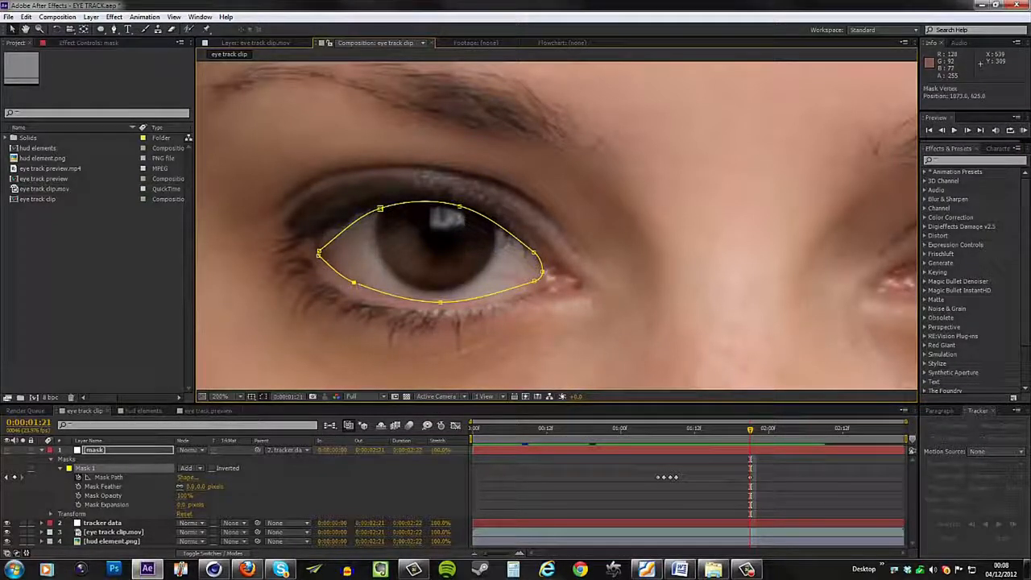
{"action": "left_click_drag", "start_coordinate": [319, 253], "coordinate": [321, 236]}
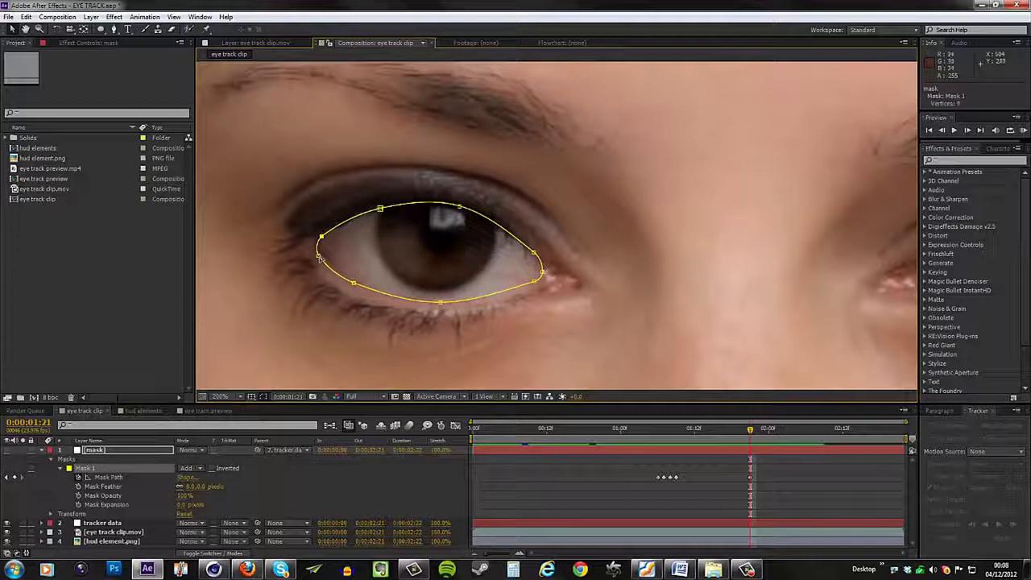
{"action": "left_click", "coordinate": [321, 252]}
{"action": "left_click_drag", "start_coordinate": [353, 283], "coordinate": [354, 281]}
Step: At 0:00:01:15, fit Mask 1 to the reopening eye by raising the upper-lid vertices and refining the lower lid and outer corner
{"action": "left_click_drag", "start_coordinate": [755, 430], "coordinate": [718, 429]}
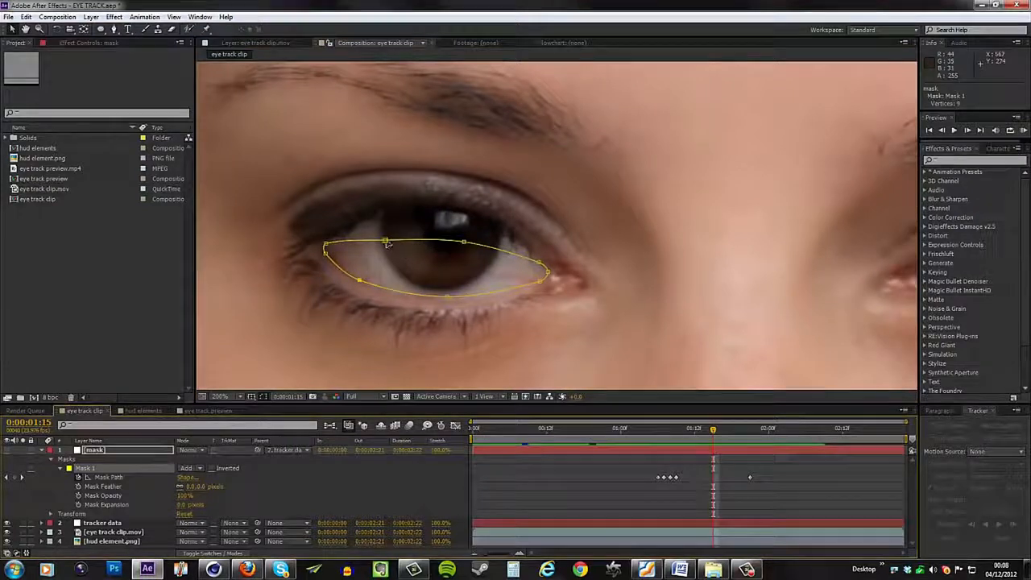
{"action": "left_click_drag", "start_coordinate": [385, 240], "coordinate": [384, 219]}
{"action": "left_click_drag", "start_coordinate": [463, 242], "coordinate": [471, 218]}
{"action": "left_click_drag", "start_coordinate": [539, 262], "coordinate": [539, 258]}
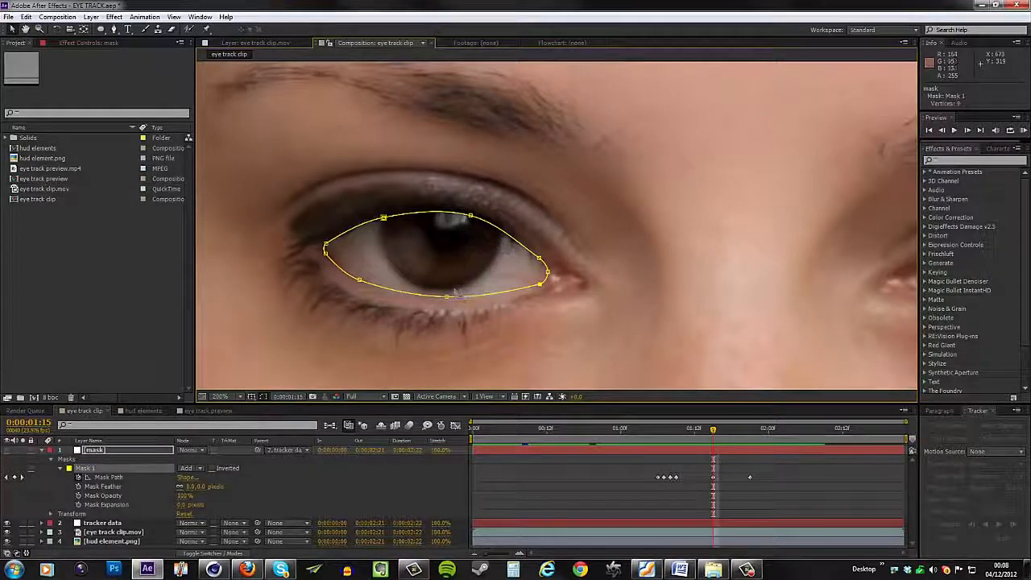
{"action": "left_click_drag", "start_coordinate": [447, 297], "coordinate": [446, 301]}
{"action": "left_click_drag", "start_coordinate": [359, 279], "coordinate": [359, 281]}
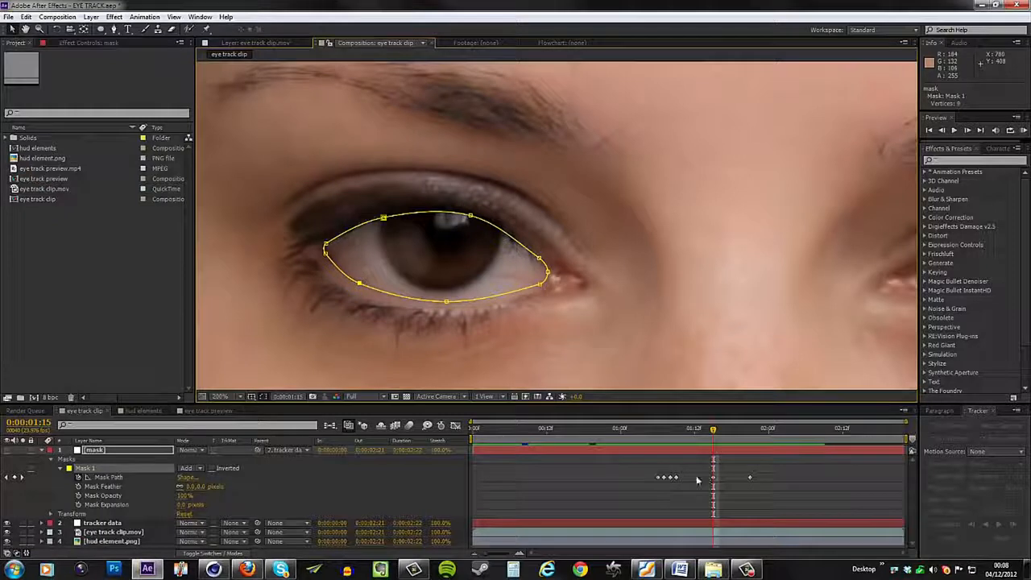
{"action": "left_click_drag", "start_coordinate": [327, 244], "coordinate": [326, 251]}
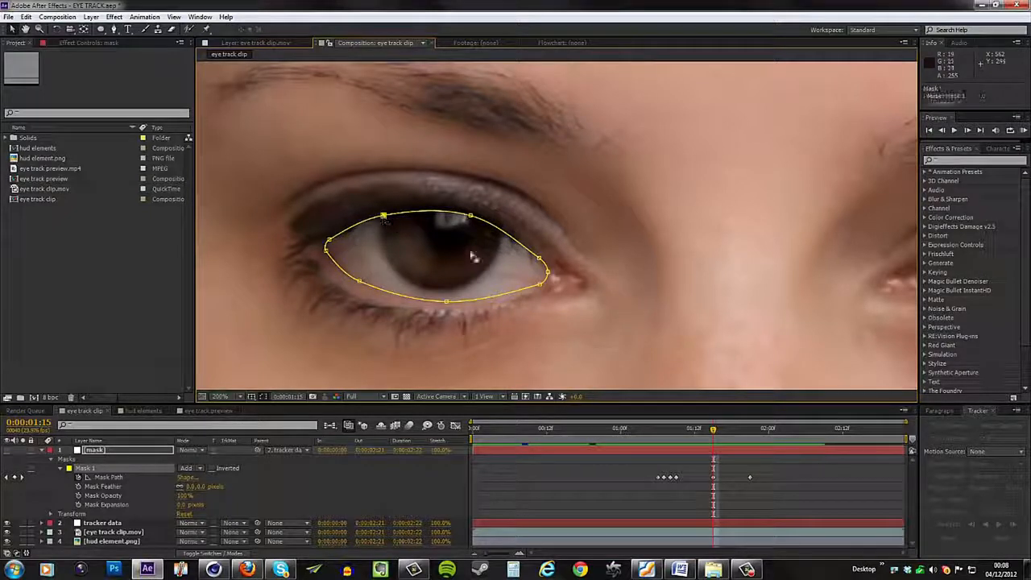
Step: At 0:00:01:12, raise Mask 1's upper-lid vertices and adjust the lower lid and outer corner to the partly open eye
{"action": "left_click_drag", "start_coordinate": [713, 436], "coordinate": [694, 436]}
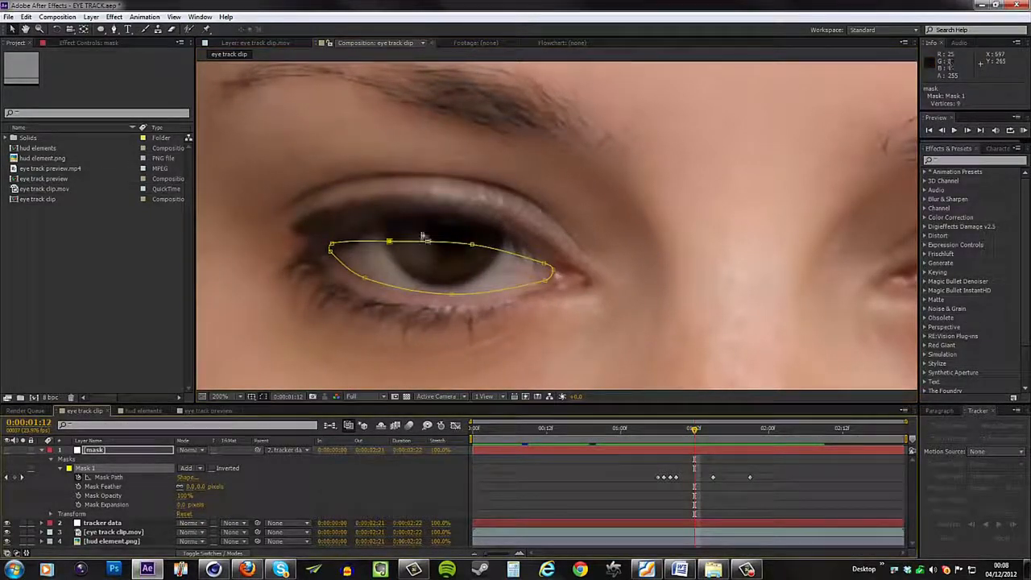
{"action": "left_click_drag", "start_coordinate": [388, 244], "coordinate": [392, 226]}
{"action": "left_click_drag", "start_coordinate": [471, 244], "coordinate": [477, 225]}
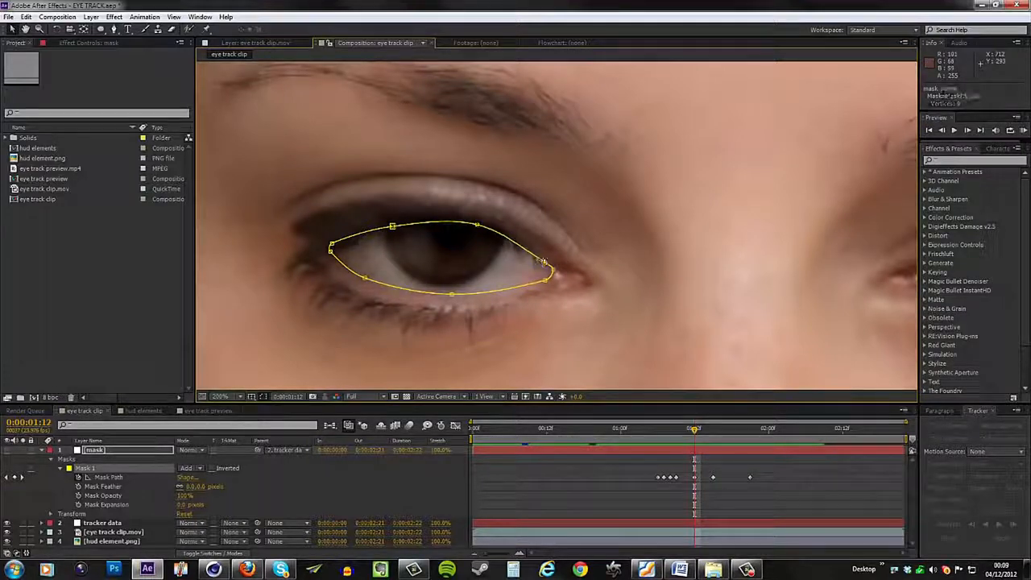
{"action": "left_click_drag", "start_coordinate": [452, 294], "coordinate": [451, 297]}
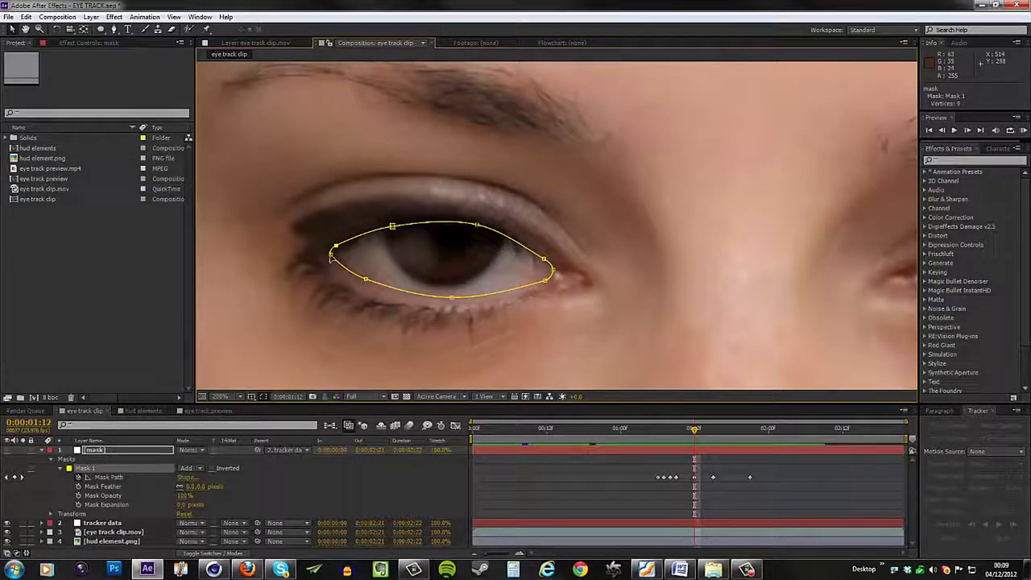
{"action": "left_click_drag", "start_coordinate": [331, 256], "coordinate": [337, 251]}
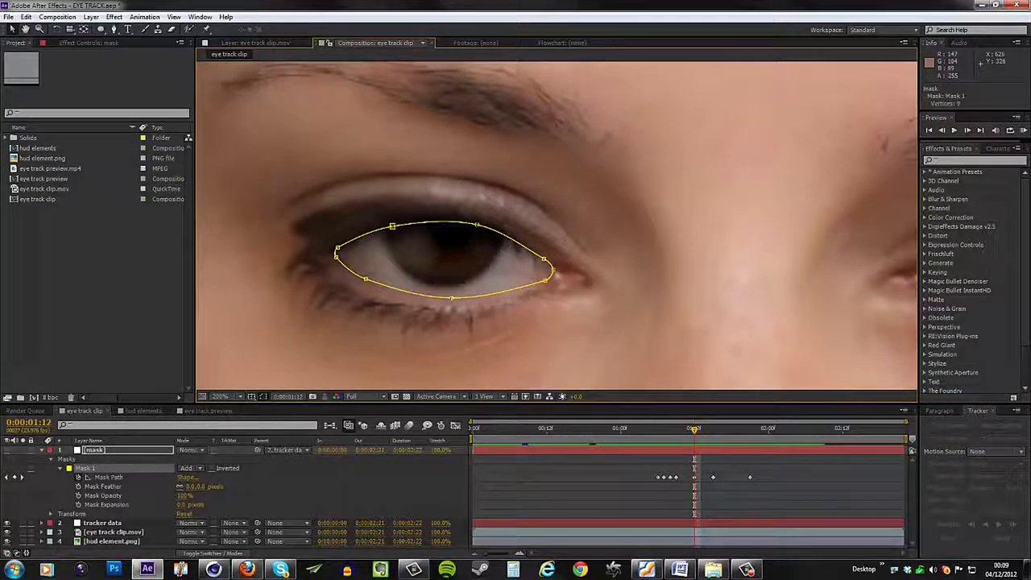
Step: Check the mask fit between 0:00:01:15 and 0:00:01:22, and raise the outer upper-lid vertex slightly at 0:00:01:18
{"action": "left_click_drag", "start_coordinate": [697, 432], "coordinate": [731, 431]}
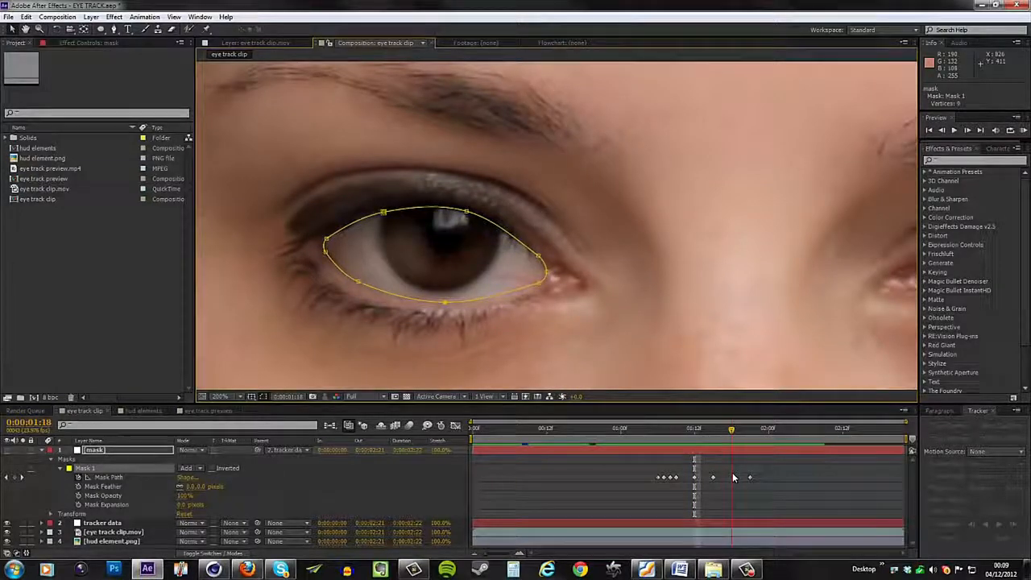
{"action": "key", "text": "Page_Up"}
{"action": "key", "text": "Page_Up"}
{"action": "key", "text": "Page_Up"}
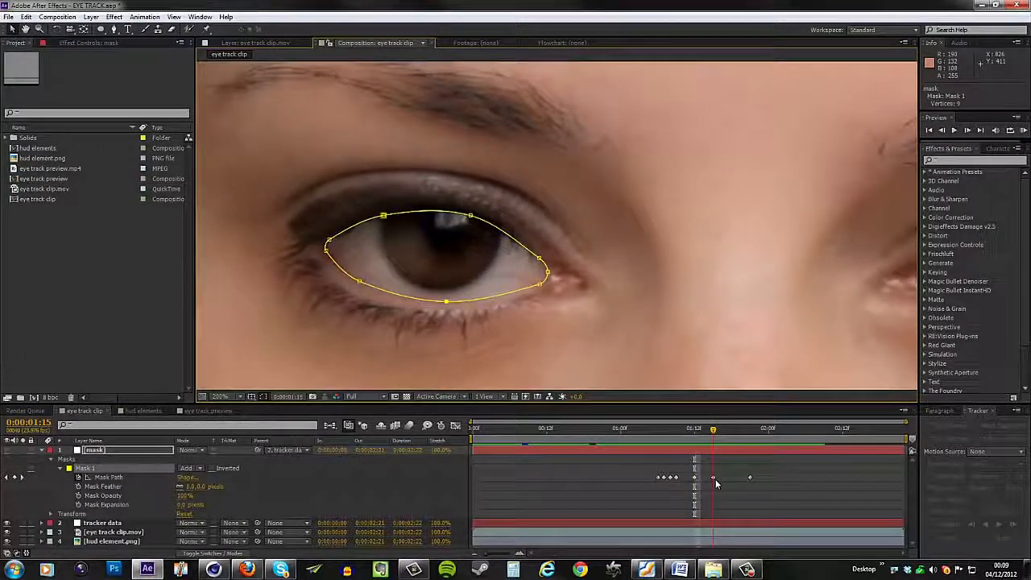
{"action": "key", "text": "Page_Down"}
{"action": "key", "text": "Page_Down"}
{"action": "key", "text": "Page_Down"}
{"action": "key", "text": "Page_Down"}
{"action": "key", "text": "Page_Down"}
{"action": "key", "text": "Page_Down"}
{"action": "key", "text": "Page_Down"}
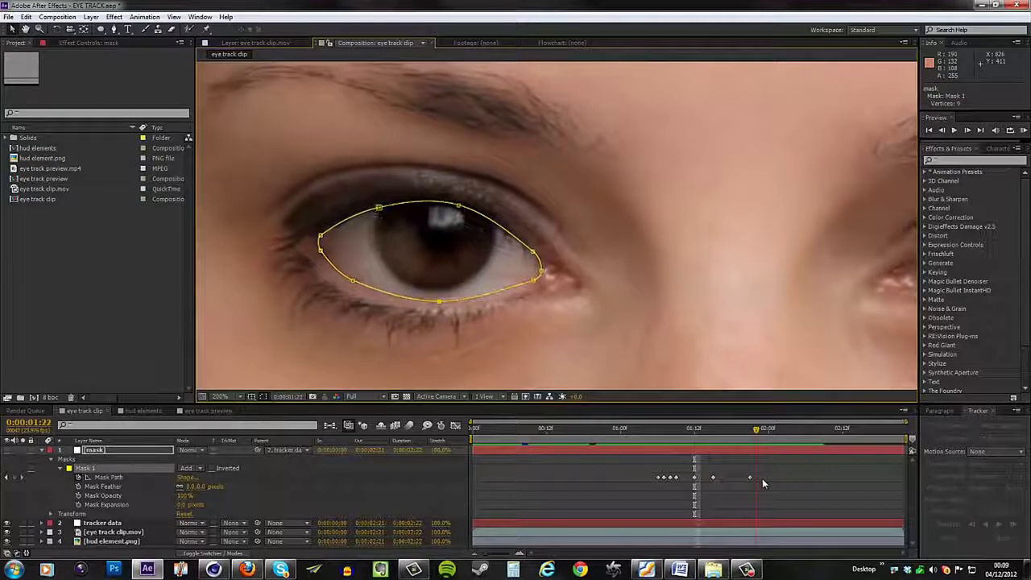
{"action": "key", "text": "Page_Up"}
{"action": "key", "text": "Page_Up"}
{"action": "key", "text": "Page_Up"}
{"action": "key", "text": "Page_Up"}
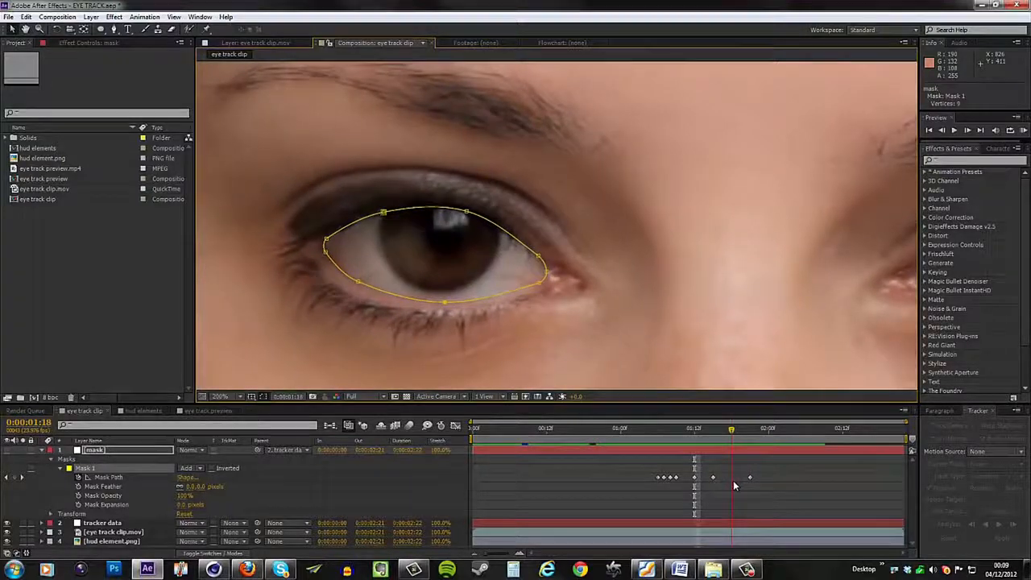
{"action": "left_click_drag", "start_coordinate": [383, 212], "coordinate": [382, 209]}
Step: At 0:00:01:10, refine Mask 1 by lowering the inner upper-lid vertex and both lower-lid vertices and nudging the outer corner inward
{"action": "left_click_drag", "start_coordinate": [731, 429], "coordinate": [682, 441]}
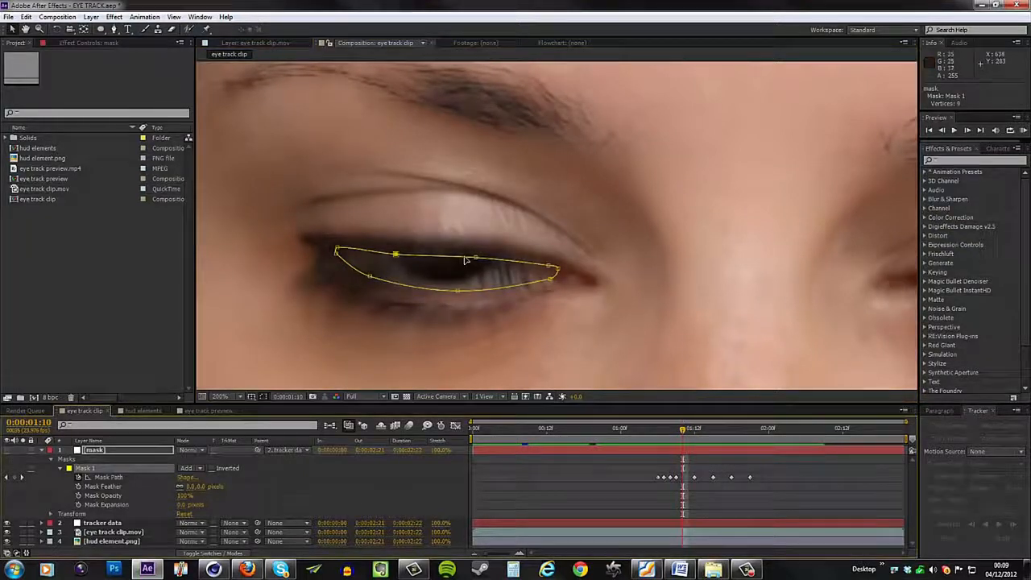
{"action": "left_click_drag", "start_coordinate": [476, 260], "coordinate": [476, 264]}
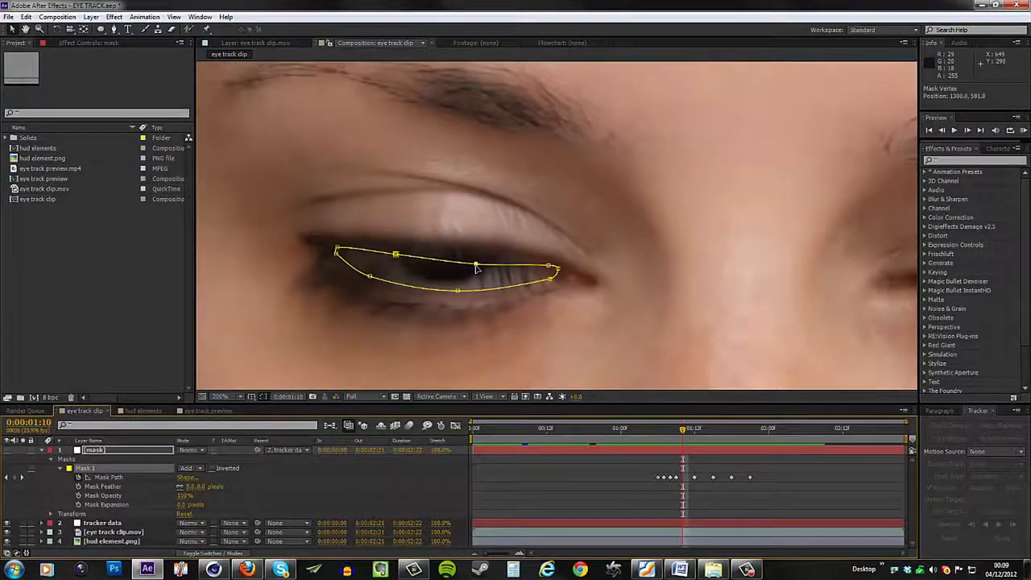
{"action": "left_click_drag", "start_coordinate": [370, 276], "coordinate": [370, 280]}
{"action": "left_click_drag", "start_coordinate": [458, 291], "coordinate": [448, 294]}
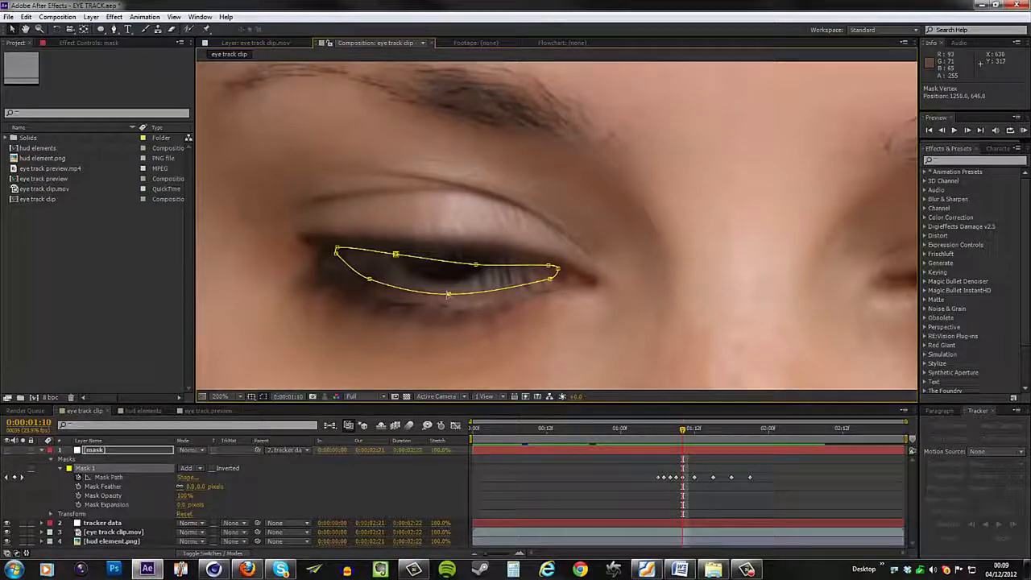
{"action": "left_click_drag", "start_coordinate": [336, 247], "coordinate": [344, 248]}
{"action": "left_click_drag", "start_coordinate": [682, 431], "coordinate": [726, 449]}
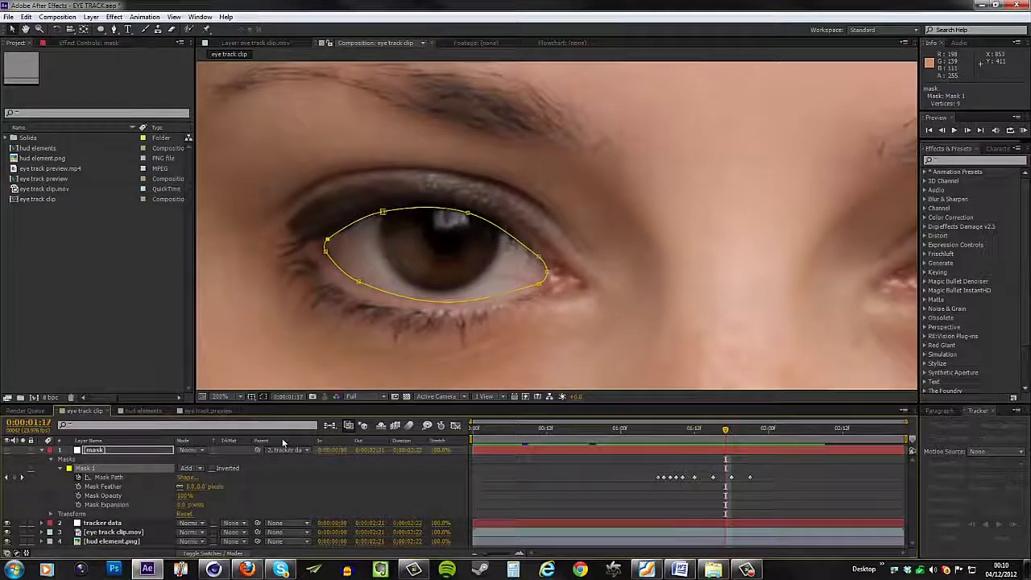
Step: Collapse the mask layer's properties and make the layer visible over the eye
{"action": "left_click", "coordinate": [41, 452]}
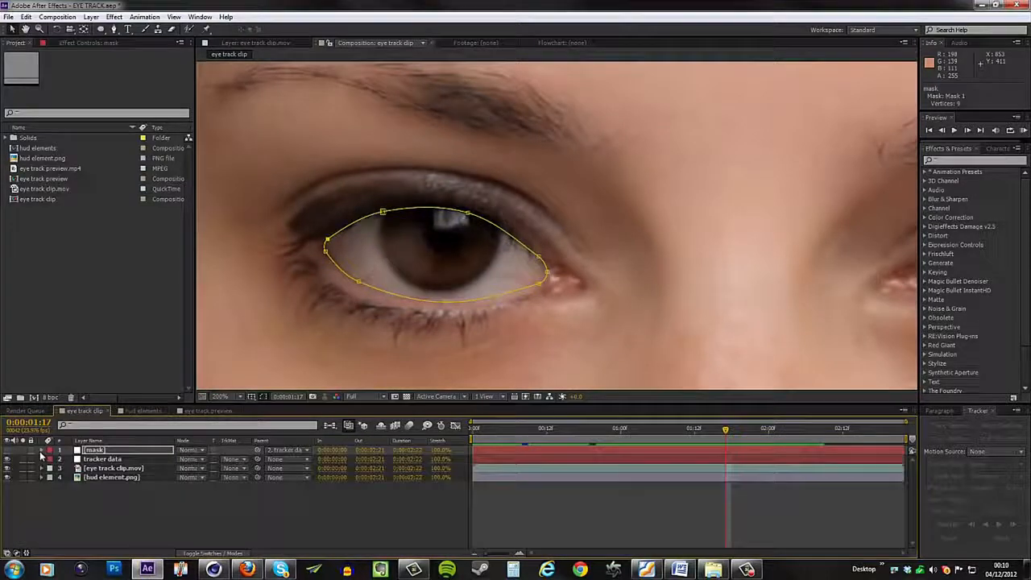
{"action": "left_click", "coordinate": [8, 451]}
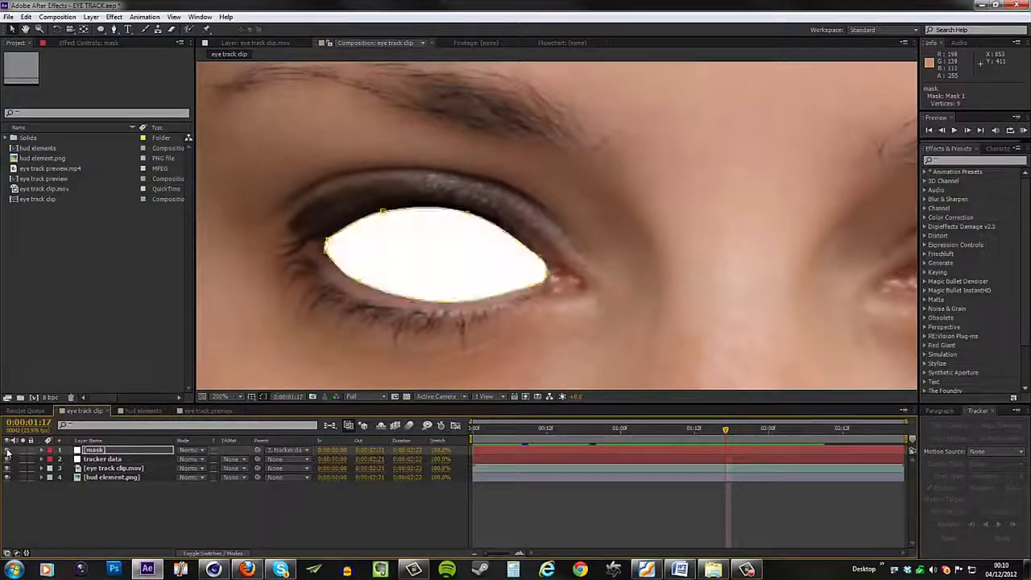
{"action": "left_click", "coordinate": [203, 547]}
{"action": "key", "text": "comma"}
{"action": "left_click", "coordinate": [1023, 131]}
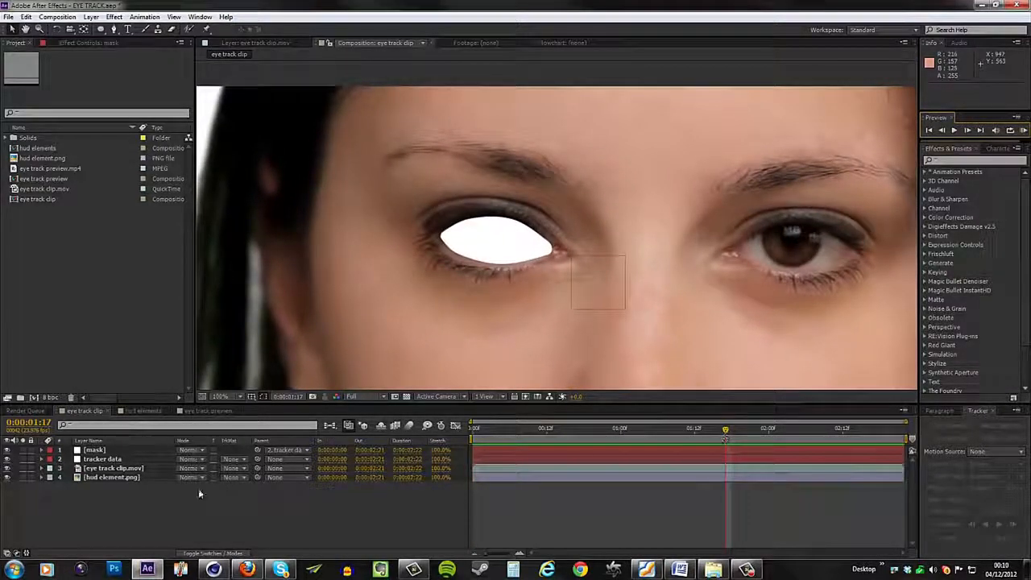
{"action": "left_click", "coordinate": [126, 509]}
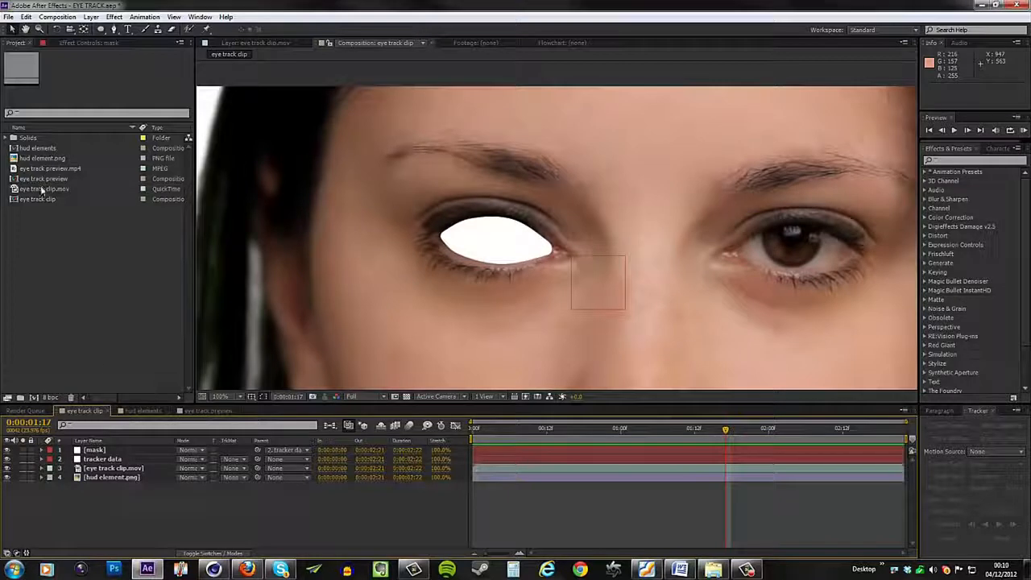
Step: Add the hud elements composition directly below the mask layer and set its track matte to Luma Matte "[mask]"
{"action": "left_click_drag", "start_coordinate": [33, 152], "coordinate": [118, 453]}
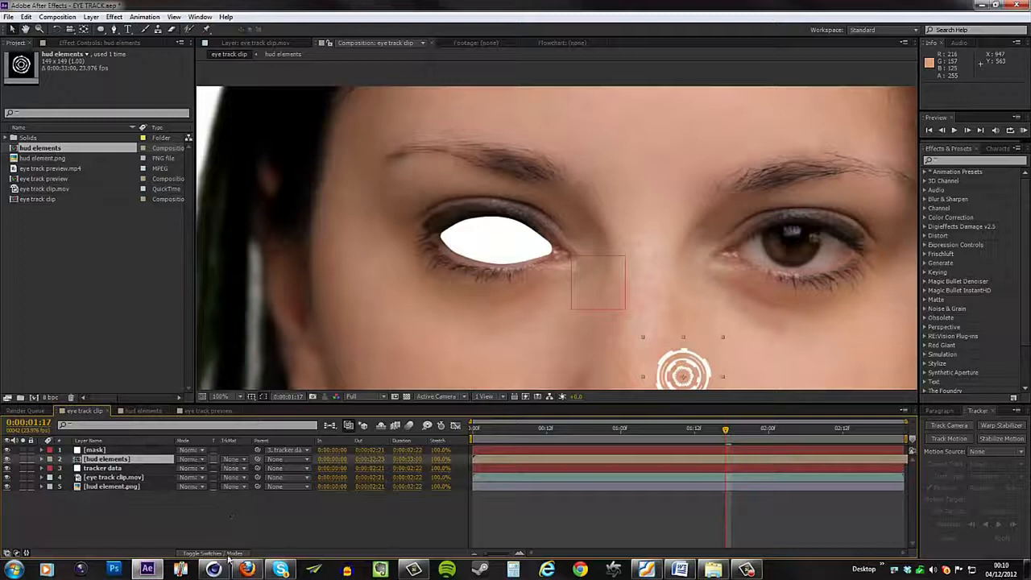
{"action": "left_click", "coordinate": [233, 459]}
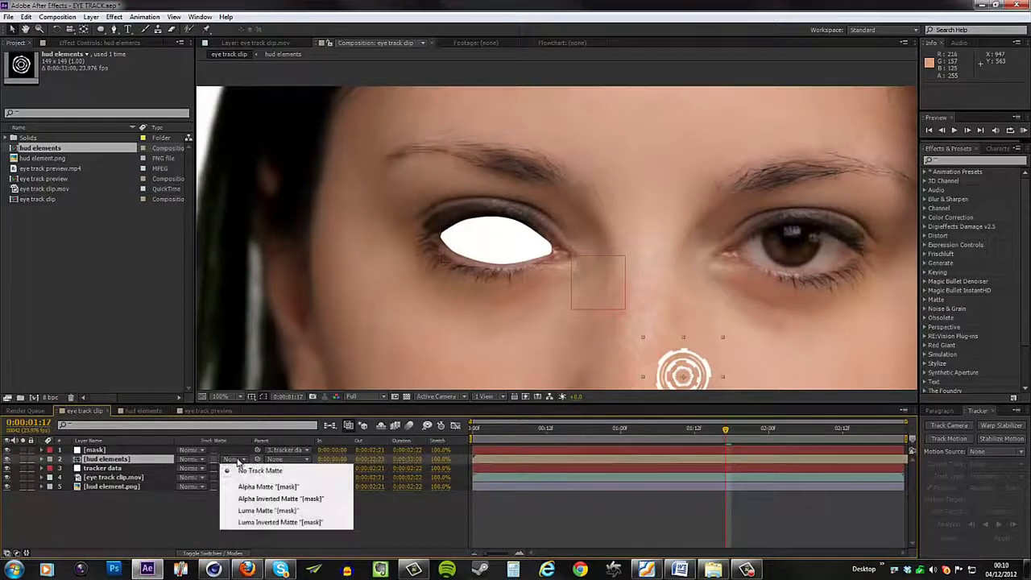
{"action": "left_click", "coordinate": [257, 511]}
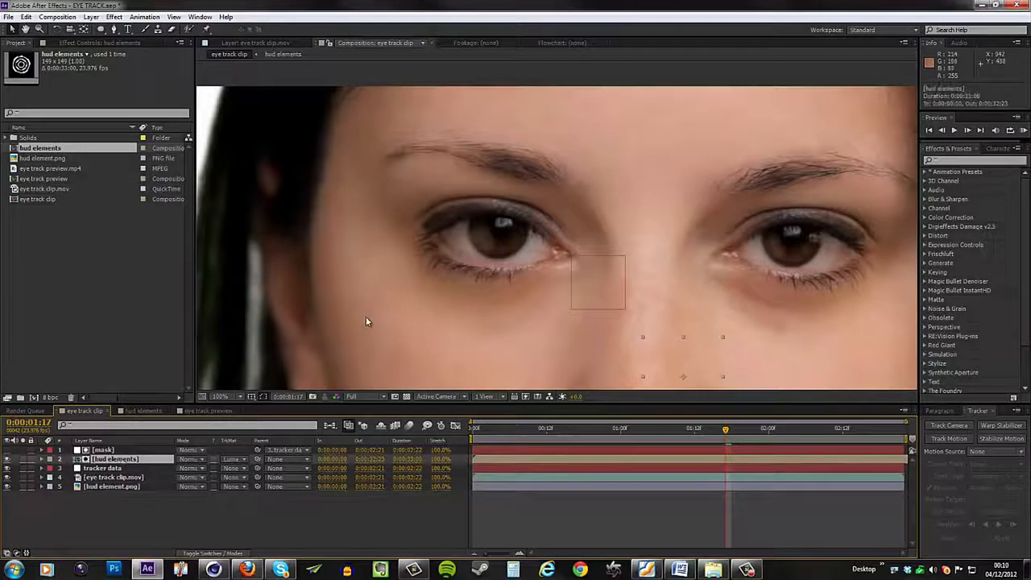
Step: Move the hud elements layer onto the masked eye and centre its rings over the pupil
{"action": "scroll", "coordinate": [607, 337], "scroll_direction": "down", "scroll_amount": 2}
{"action": "left_click_drag", "start_coordinate": [624, 310], "coordinate": [535, 236]}
{"action": "scroll", "coordinate": [537, 234], "scroll_direction": "up", "scroll_amount": 4}
{"action": "left_click_drag", "start_coordinate": [469, 261], "coordinate": [457, 265]}
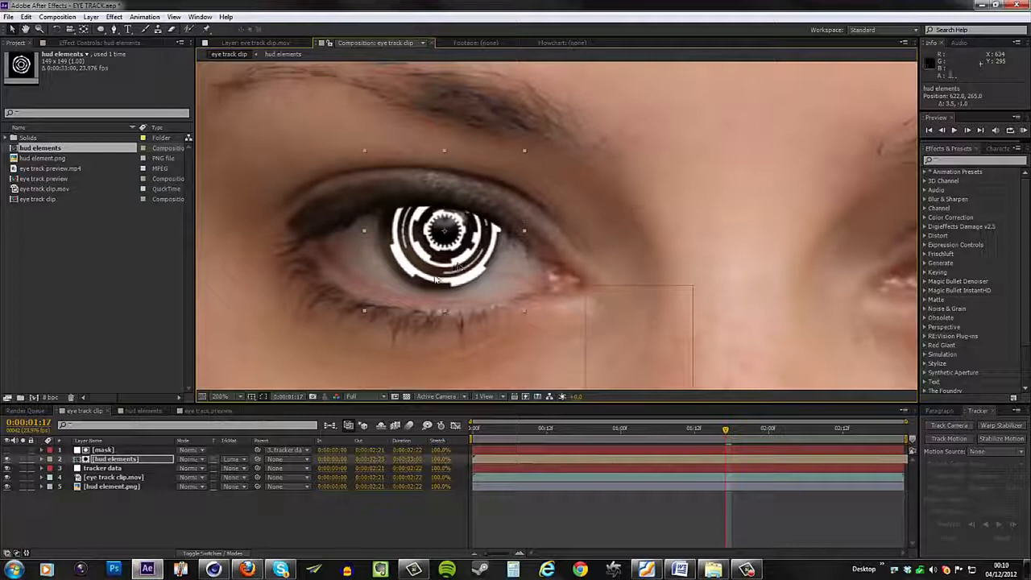
Step: Scale the hud elements layer to 150% and check its size over the iris
{"action": "key", "text": "s"}
{"action": "mouse_move", "coordinate": [214, 468]}
{"action": "left_mouse_down"}
{"action": "mouse_move", "coordinate": [238, 468]}
{"action": "mouse_move", "coordinate": [227, 473]}
{"action": "left_mouse_up"}
{"action": "left_click", "coordinate": [211, 469]}
{"action": "type", "text": "150"}
{"action": "left_click", "coordinate": [209, 517]}
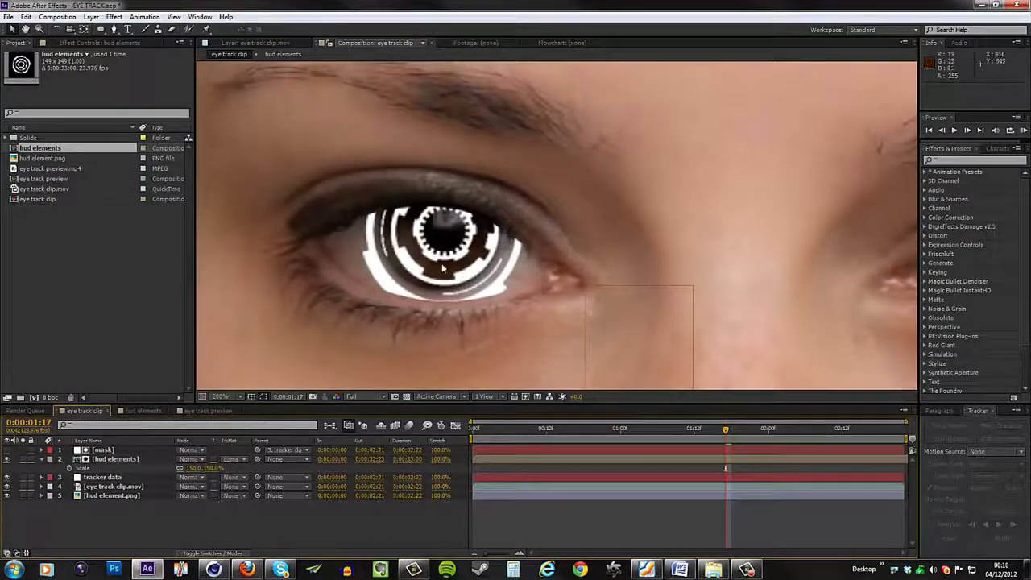
{"action": "scroll", "coordinate": [443, 268], "scroll_direction": "down", "scroll_amount": 1}
{"action": "scroll", "coordinate": [443, 267], "scroll_direction": "up", "scroll_amount": 1}
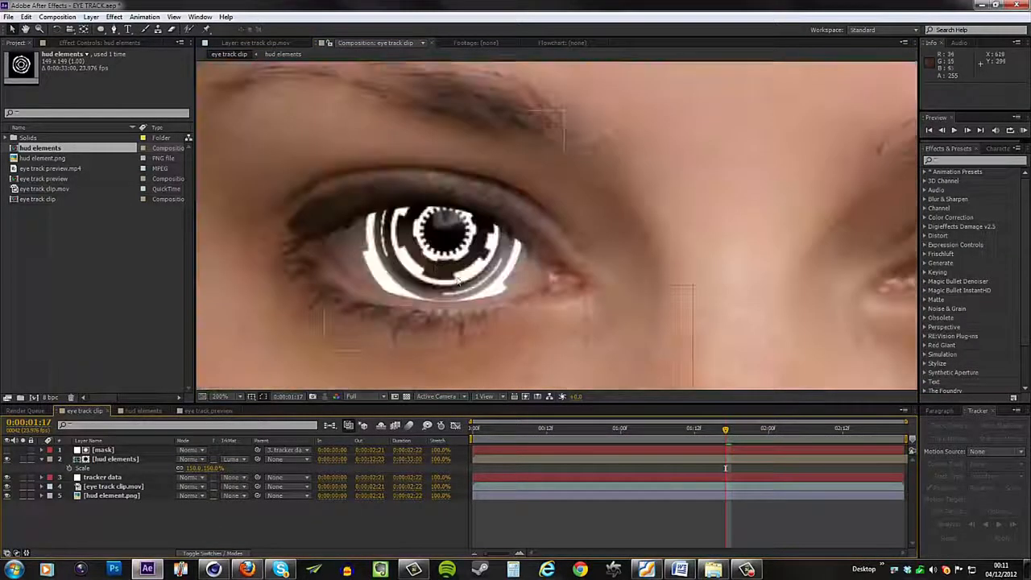
{"action": "scroll", "coordinate": [456, 279], "scroll_direction": "down", "scroll_amount": 1}
{"action": "scroll", "coordinate": [457, 280], "scroll_direction": "up", "scroll_amount": 1}
{"action": "scroll", "coordinate": [503, 305], "scroll_direction": "down", "scroll_amount": 1}
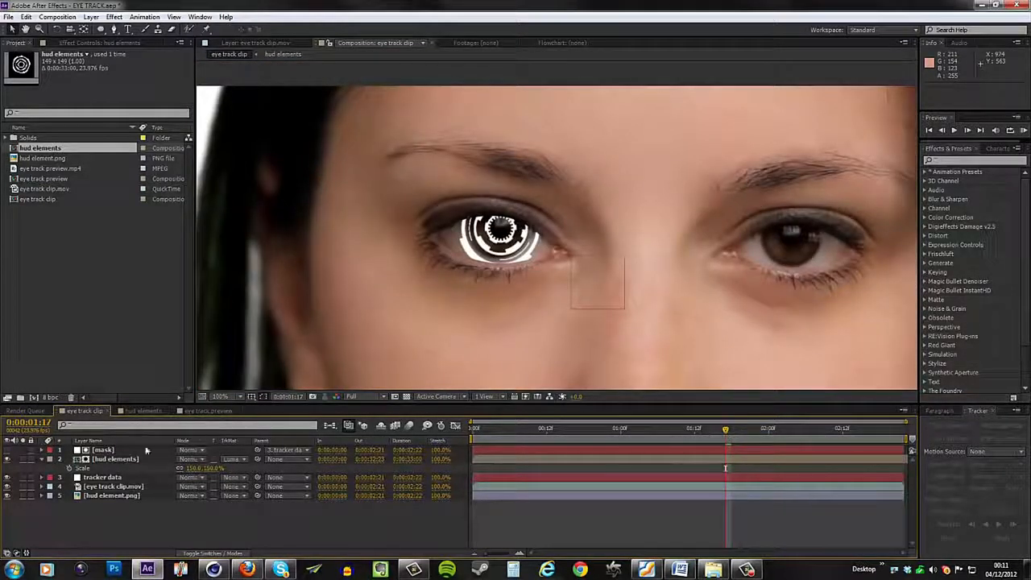
Step: Parent the hud elements layer to tracker data and check that it follows the eye up to 0:00:02:03
{"action": "left_click", "coordinate": [108, 451]}
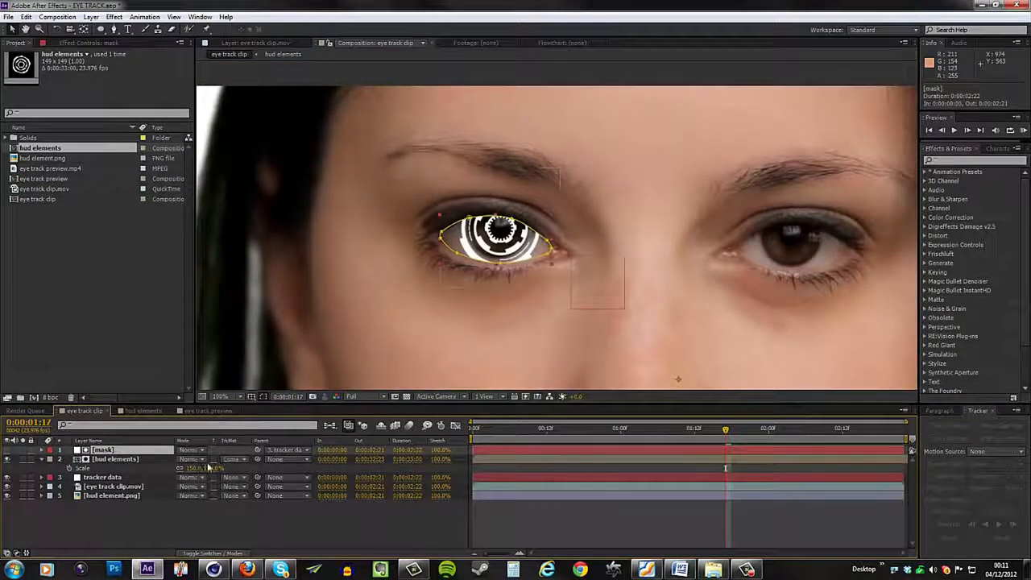
{"action": "left_click", "coordinate": [142, 458]}
{"action": "left_click_drag", "start_coordinate": [182, 467], "coordinate": [129, 478]}
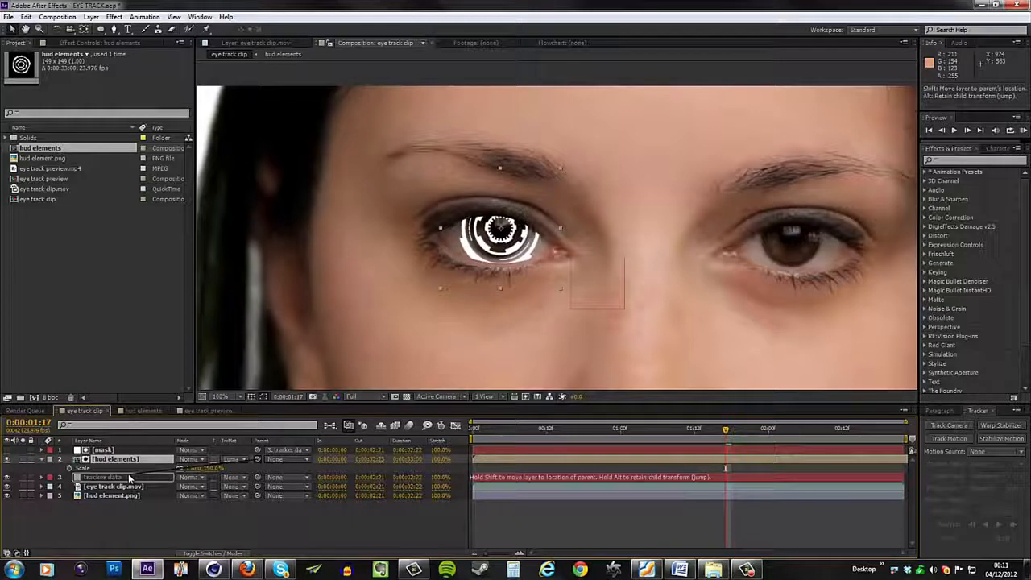
{"action": "left_click_drag", "start_coordinate": [129, 476], "coordinate": [129, 476]}
{"action": "left_click_drag", "start_coordinate": [727, 431], "coordinate": [787, 483]}
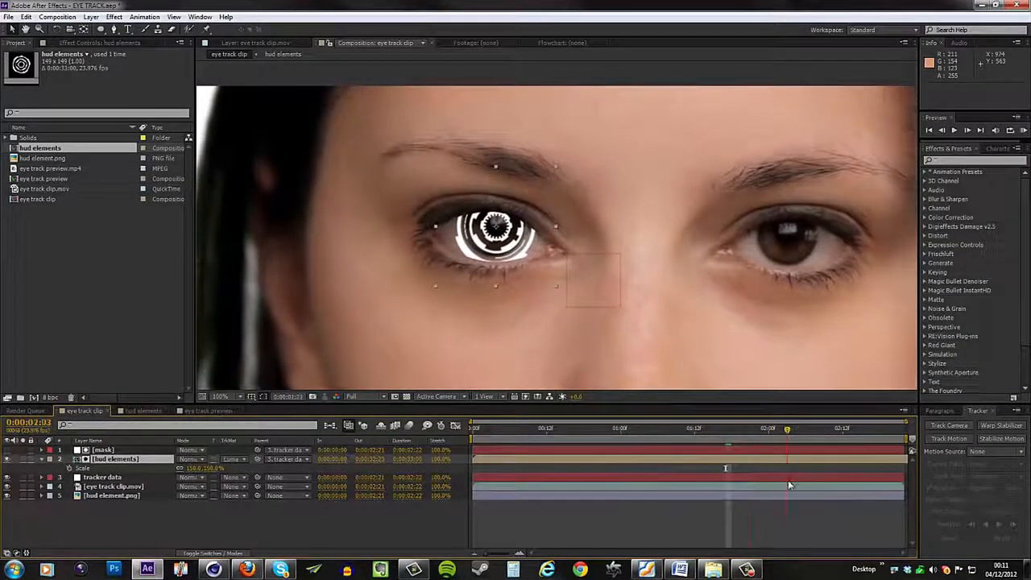
Step: Set the Mask Feather of the mask layer's Mask 1 to 5 pixels
{"action": "scroll", "coordinate": [472, 281], "scroll_direction": "up", "scroll_amount": 1}
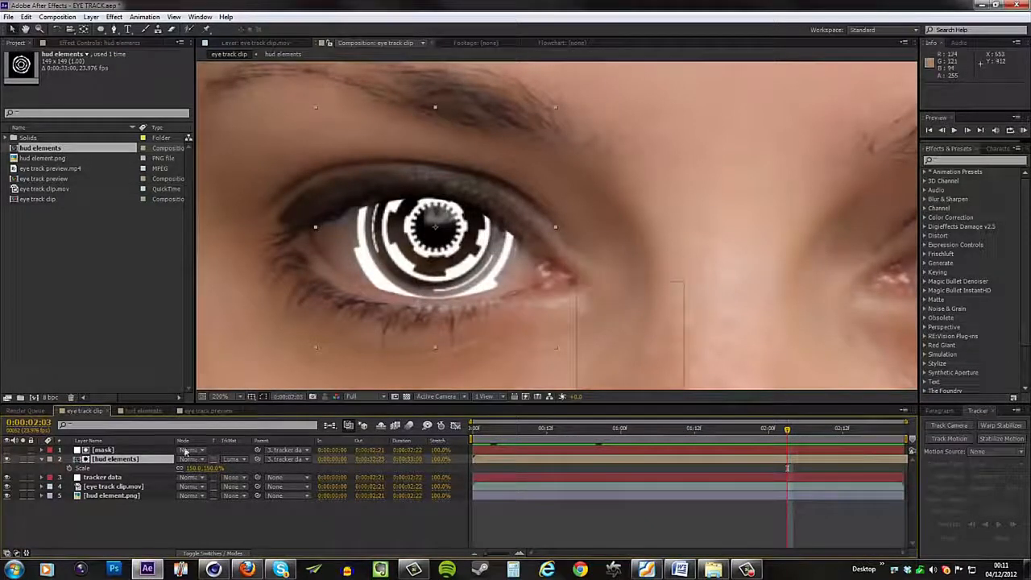
{"action": "left_click", "coordinate": [118, 450]}
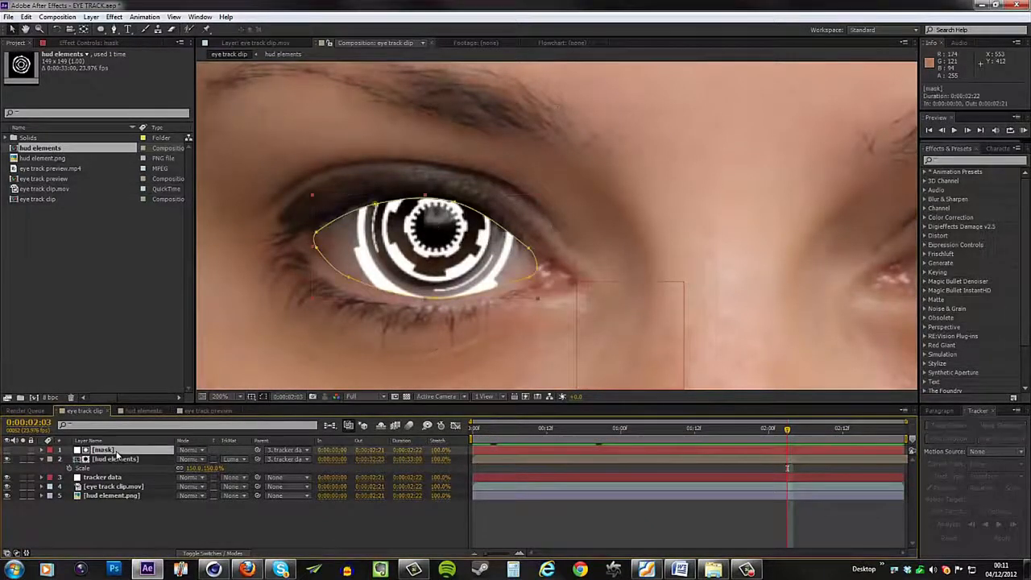
{"action": "key", "text": "f"}
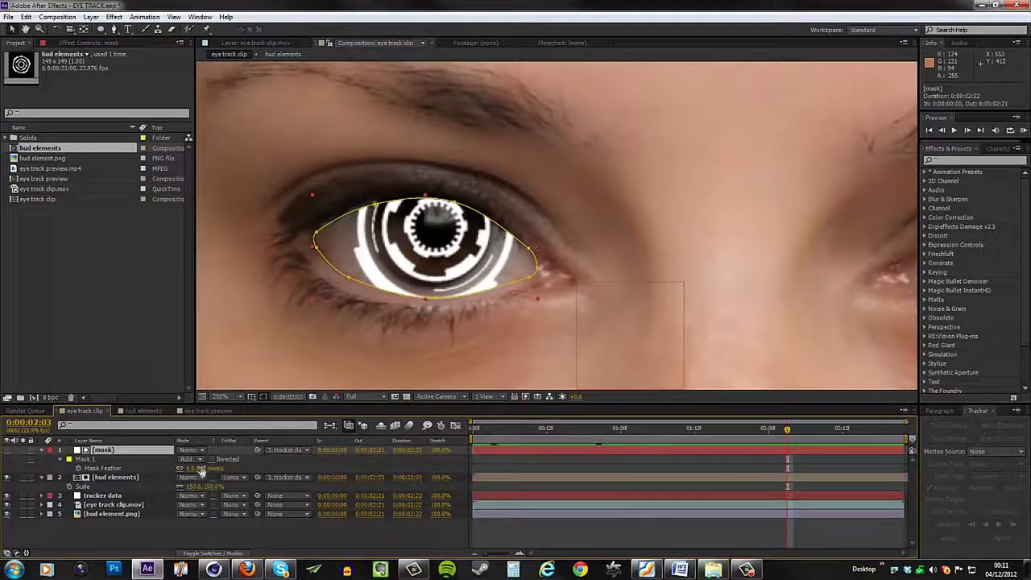
{"action": "left_click", "coordinate": [202, 468]}
{"action": "type", "text": "5"}
{"action": "key", "text": "Return"}
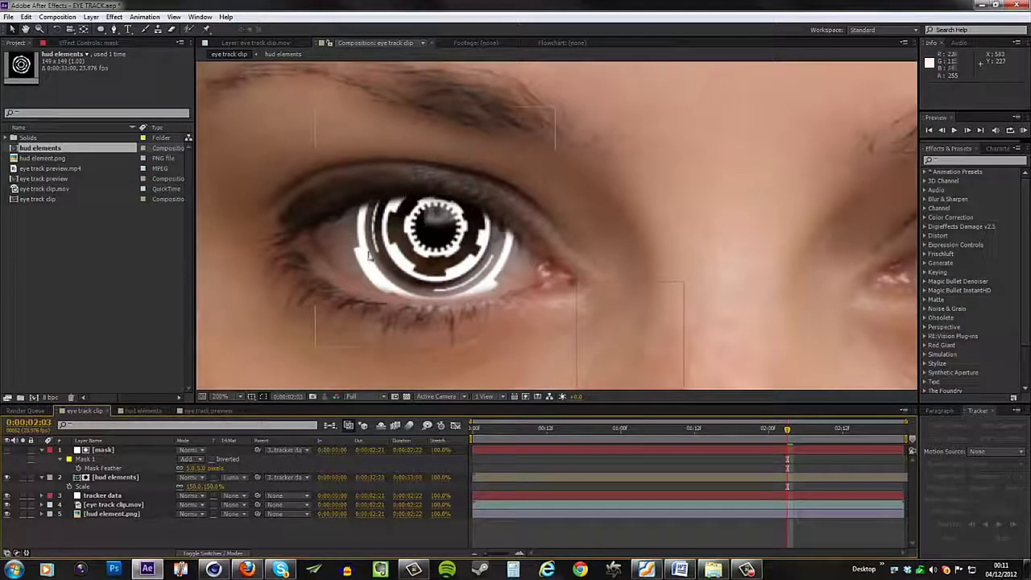
Step: Set Mask 1's Mask Expansion to -2.5 pixels
{"action": "left_click", "coordinate": [60, 460]}
{"action": "left_click", "coordinate": [61, 460]}
{"action": "mouse_move", "coordinate": [183, 496]}
{"action": "left_mouse_down"}
{"action": "mouse_move", "coordinate": [174, 496]}
{"action": "mouse_move", "coordinate": [182, 496]}
{"action": "left_mouse_up"}
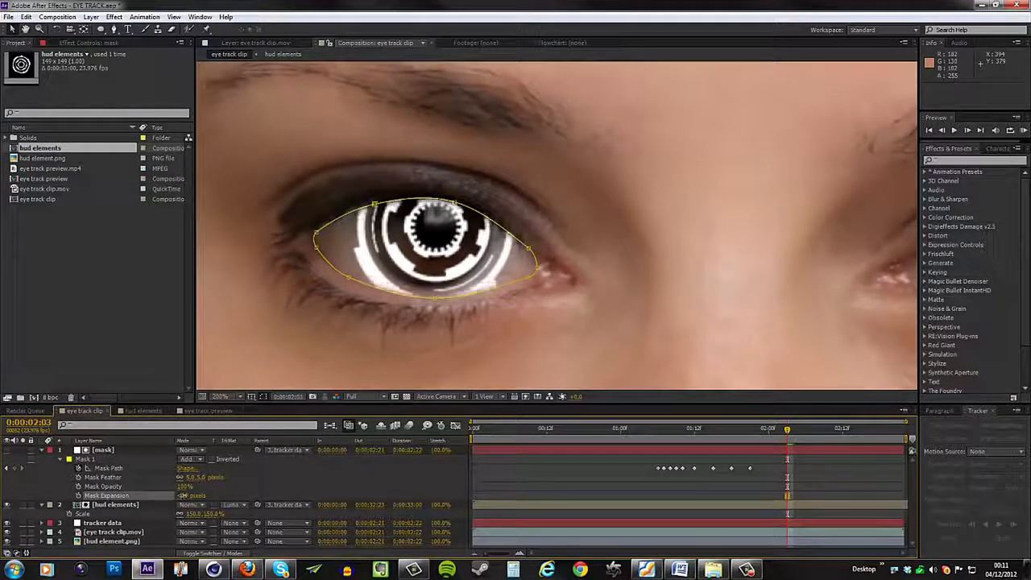
{"action": "left_click", "coordinate": [184, 496]}
{"action": "type", "text": "-10"}
{"action": "key", "text": "Return"}
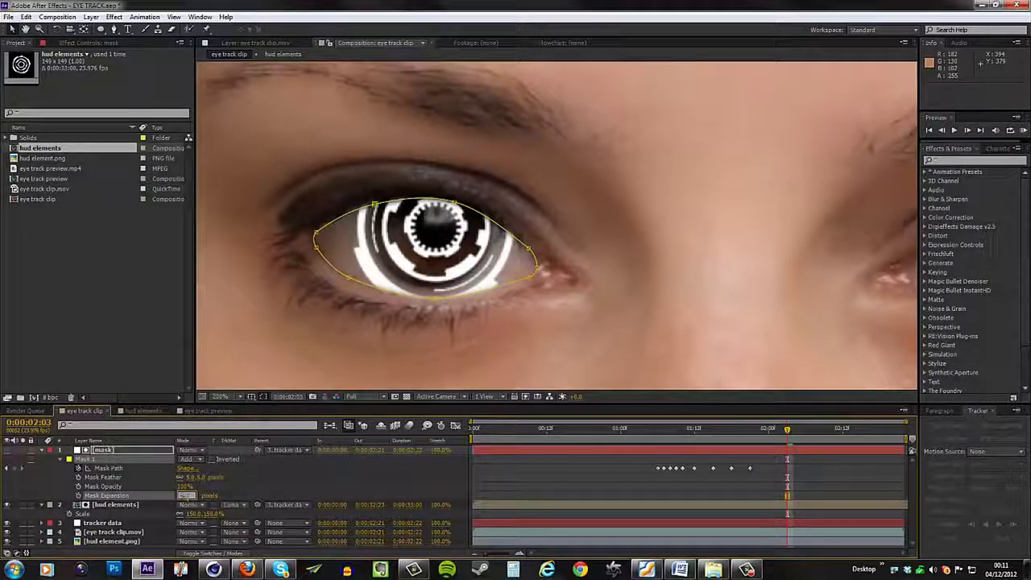
{"action": "left_click", "coordinate": [187, 495]}
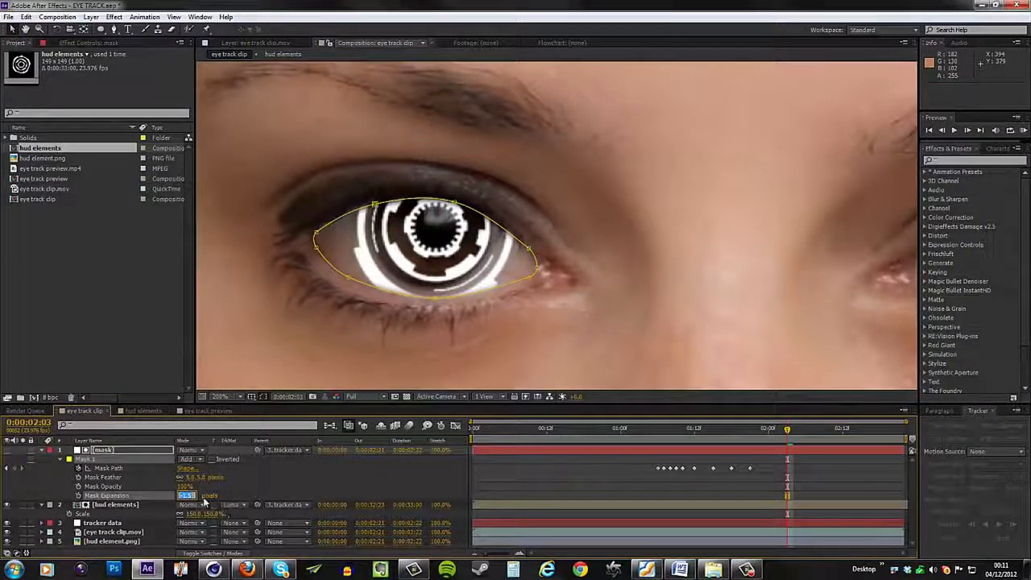
{"action": "type", "text": "-"}
{"action": "key", "text": "Return"}
Step: At 0:00:01:09, lower Mask 1's three upper-lid vertices towards the lower lid to hide the HUD on the nearly closed eye
{"action": "left_click_drag", "start_coordinate": [787, 434], "coordinate": [677, 451]}
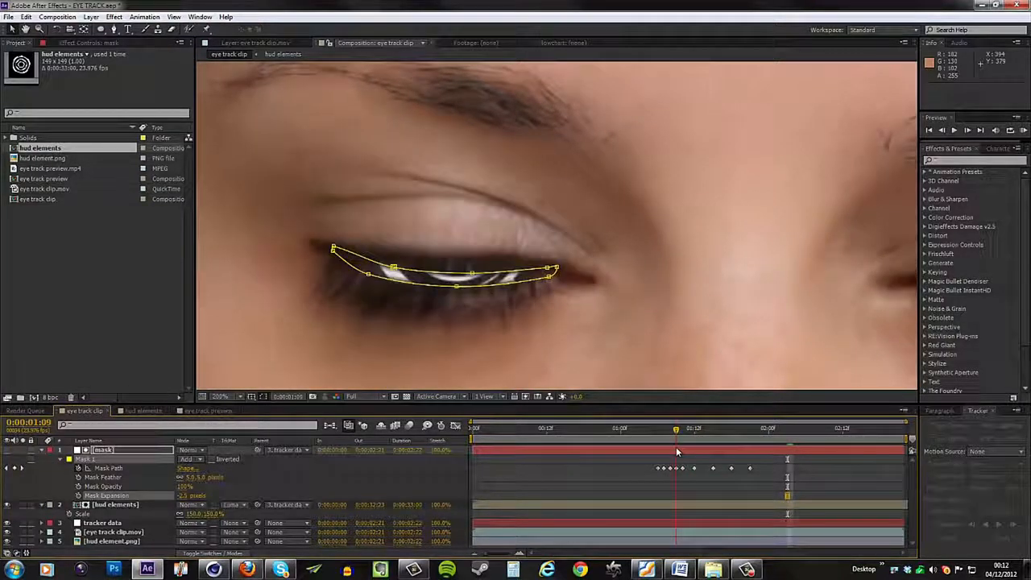
{"action": "scroll", "coordinate": [431, 281], "scroll_direction": "up", "scroll_amount": 2}
{"action": "left_click_drag", "start_coordinate": [387, 363], "coordinate": [534, 292]}
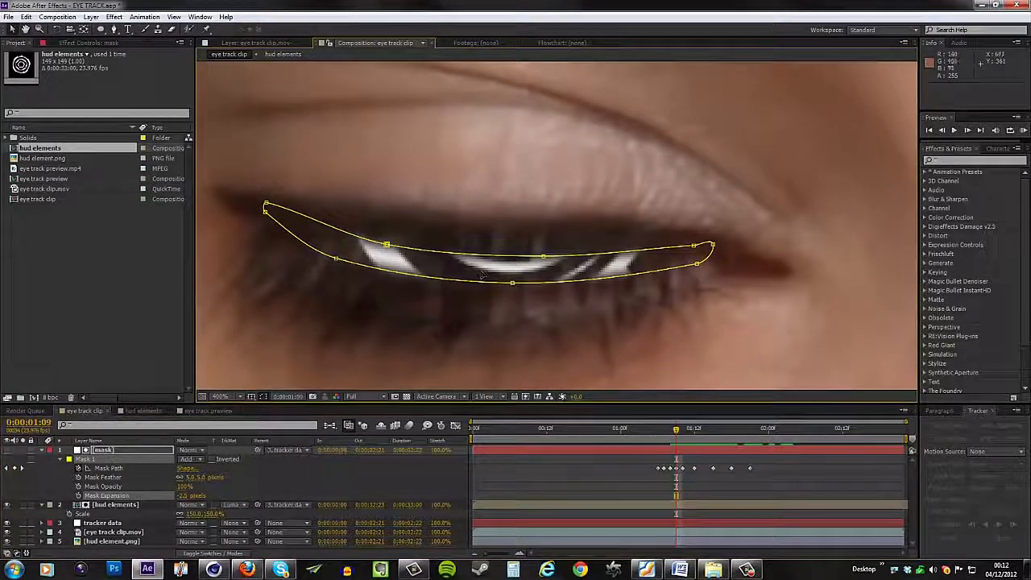
{"action": "left_click_drag", "start_coordinate": [386, 245], "coordinate": [381, 256]}
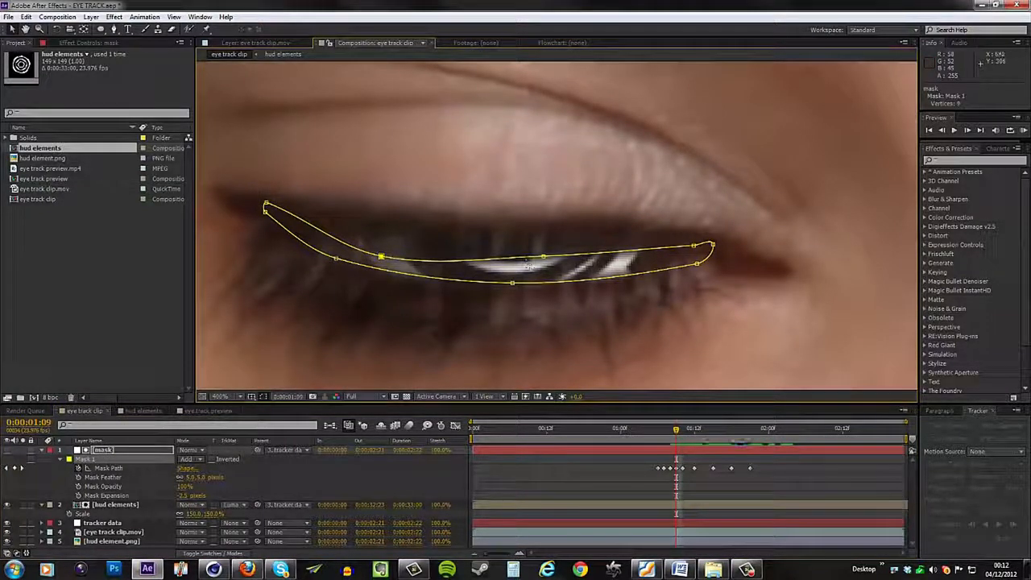
{"action": "left_click_drag", "start_coordinate": [543, 257], "coordinate": [547, 273]}
{"action": "left_click_drag", "start_coordinate": [696, 249], "coordinate": [699, 253]}
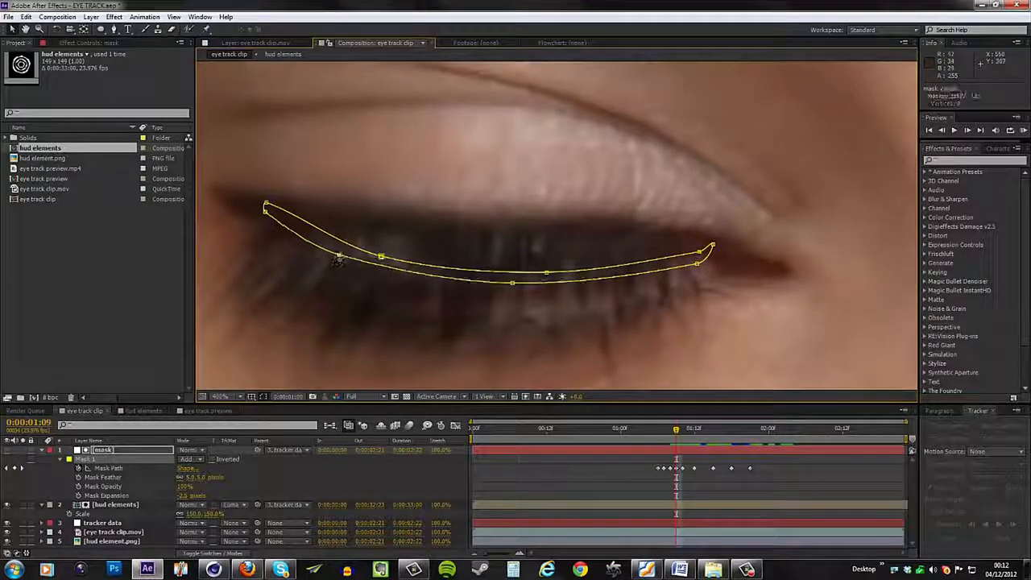
Step: At 0:00:01:10, tighten Mask 1 by lowering the upper-lid vertices, raising the lower-lid vertices and adjusting the outer corner
{"action": "left_click_drag", "start_coordinate": [675, 431], "coordinate": [679, 435]}
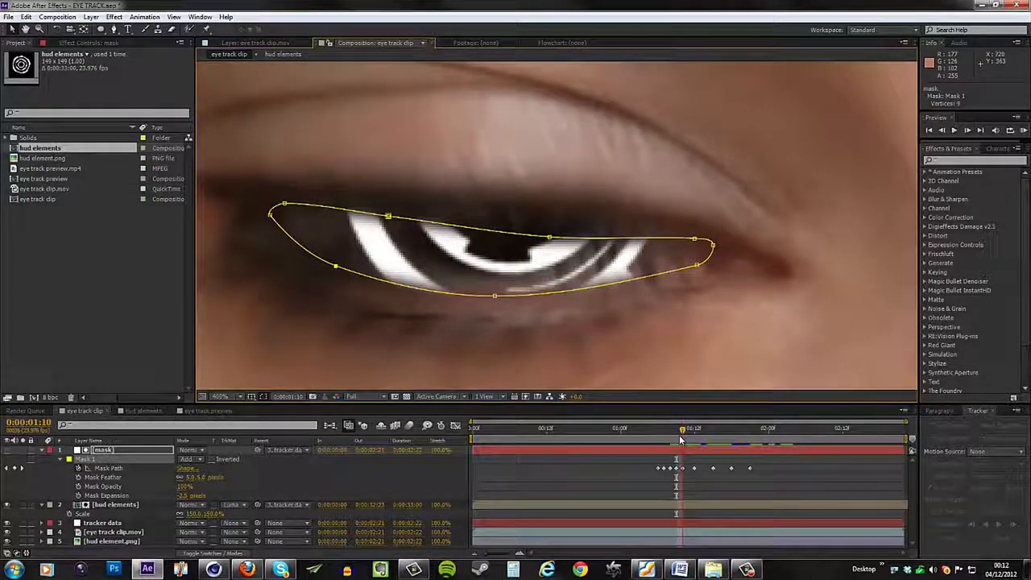
{"action": "mouse_move", "coordinate": [387, 216]}
{"action": "left_mouse_down"}
{"action": "mouse_move", "coordinate": [378, 233]}
{"action": "mouse_move", "coordinate": [386, 229]}
{"action": "left_mouse_up"}
{"action": "left_click_drag", "start_coordinate": [549, 237], "coordinate": [548, 241]}
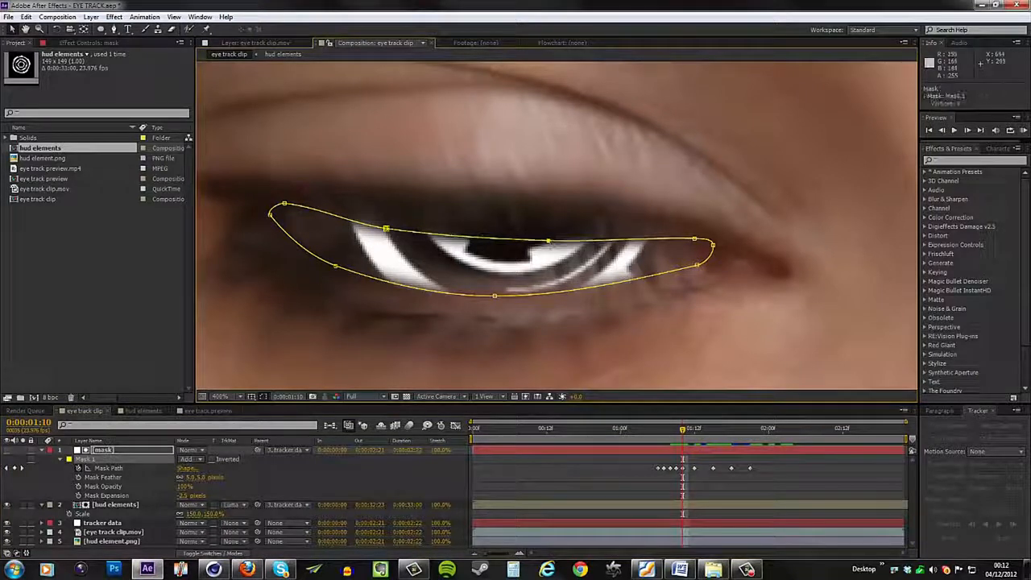
{"action": "left_click_drag", "start_coordinate": [493, 298], "coordinate": [493, 291]}
{"action": "left_click_drag", "start_coordinate": [336, 266], "coordinate": [337, 263]}
{"action": "mouse_move", "coordinate": [285, 203]}
{"action": "left_mouse_down"}
{"action": "mouse_move", "coordinate": [293, 211]}
{"action": "mouse_move", "coordinate": [286, 206]}
{"action": "left_mouse_up"}
Step: Collapse the mask and hud elements layers and check the tracked HUD on the whole face up to 0:00:02:06
{"action": "left_click_drag", "start_coordinate": [685, 431], "coordinate": [788, 434]}
{"action": "scroll", "coordinate": [437, 312], "scroll_direction": "down", "scroll_amount": 1}
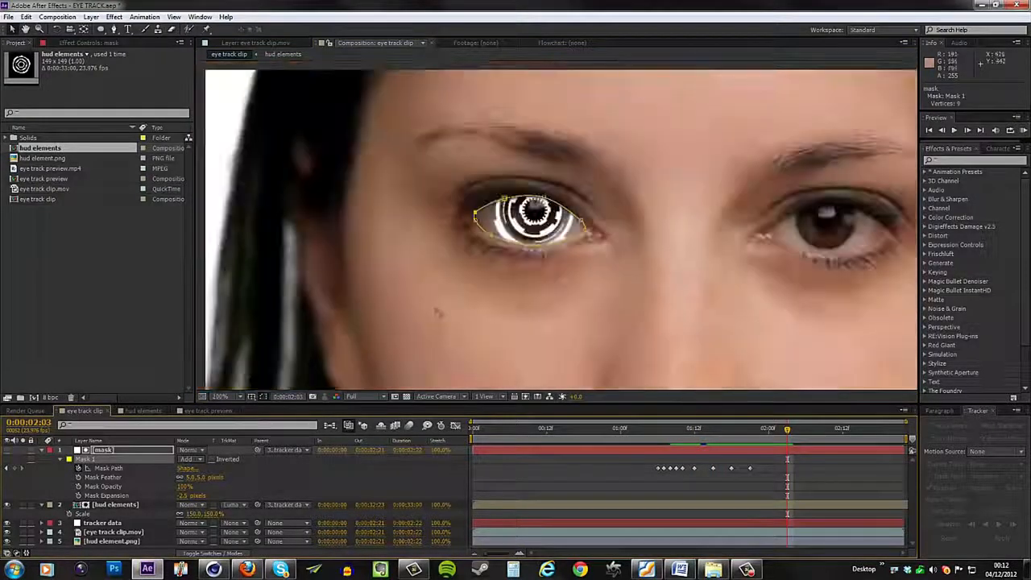
{"action": "scroll", "coordinate": [437, 311], "scroll_direction": "down", "scroll_amount": 1}
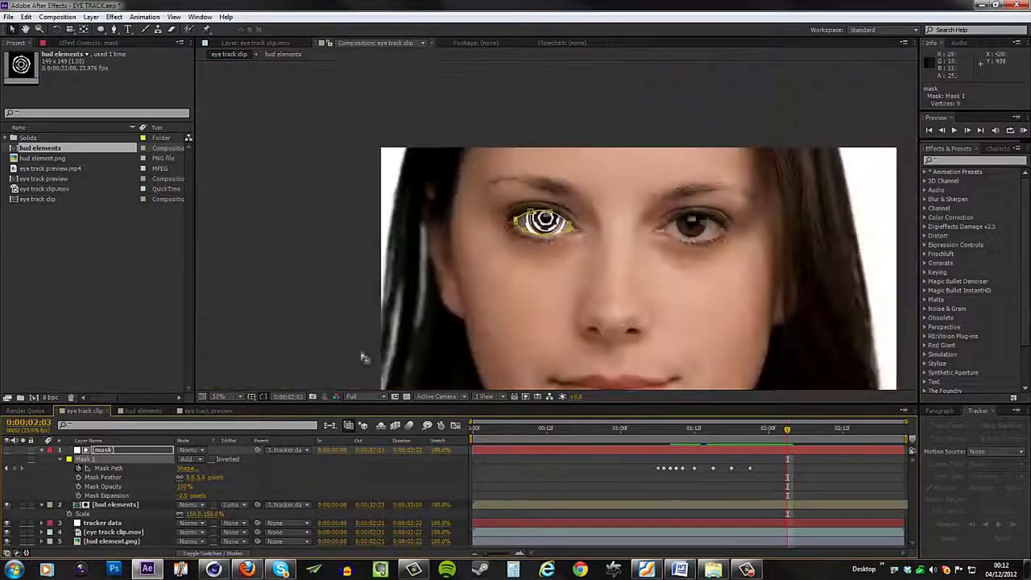
{"action": "left_click", "coordinate": [42, 450]}
{"action": "left_click", "coordinate": [41, 460]}
{"action": "left_click", "coordinate": [117, 508]}
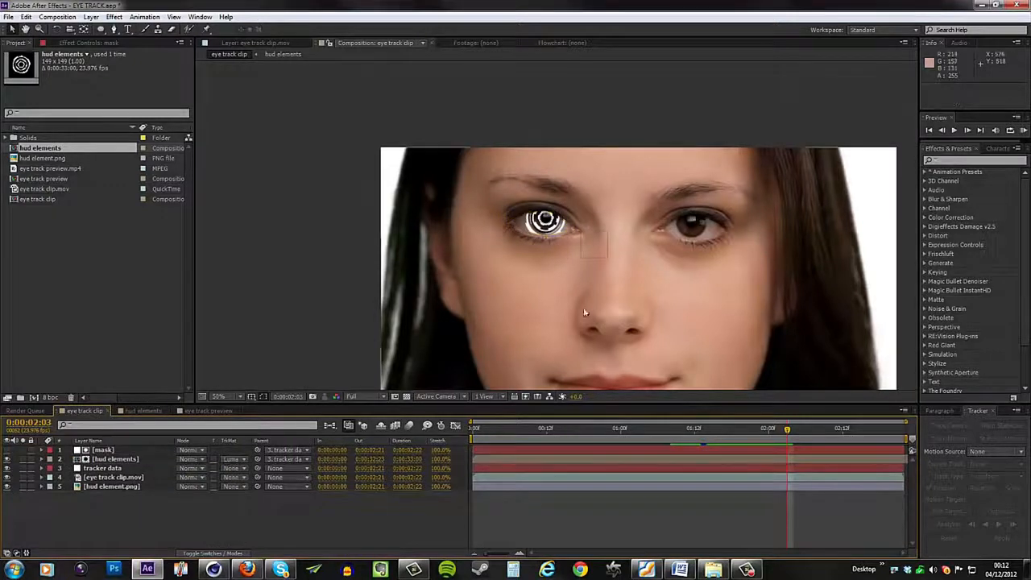
{"action": "left_click_drag", "start_coordinate": [775, 430], "coordinate": [807, 435]}
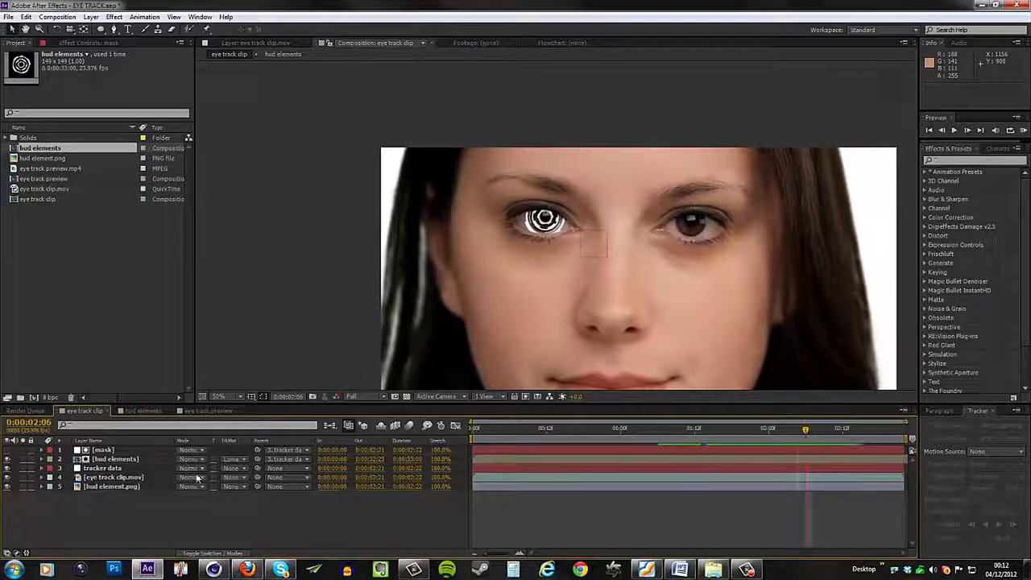
Step: Open the hud elements composition and examine the ring mask of each of the four hud element layers
{"action": "double_click", "coordinate": [119, 460]}
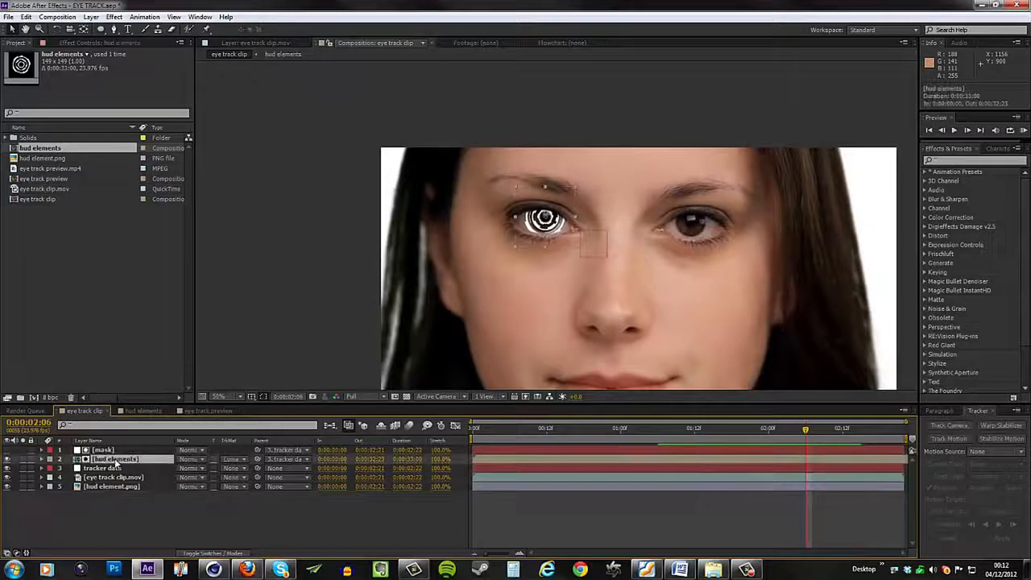
{"action": "scroll", "coordinate": [489, 312], "scroll_direction": "up", "scroll_amount": 1}
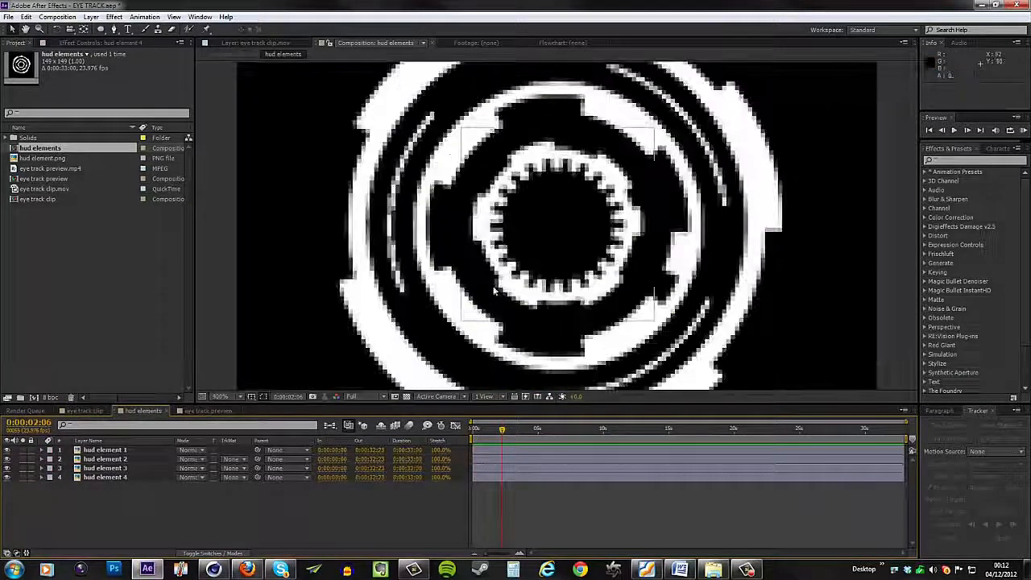
{"action": "left_click", "coordinate": [117, 450]}
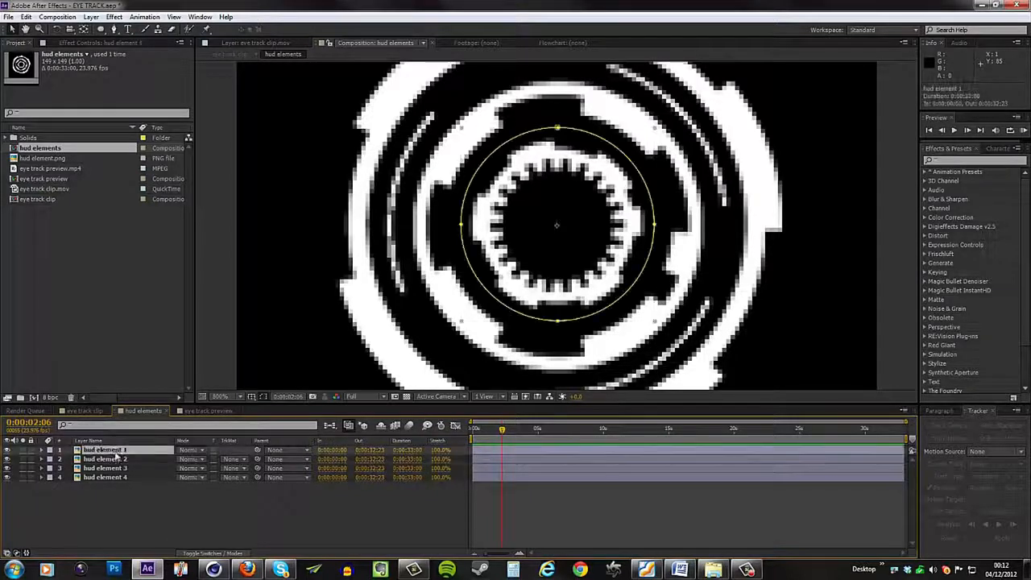
{"action": "left_click", "coordinate": [113, 458]}
{"action": "left_click", "coordinate": [113, 468]}
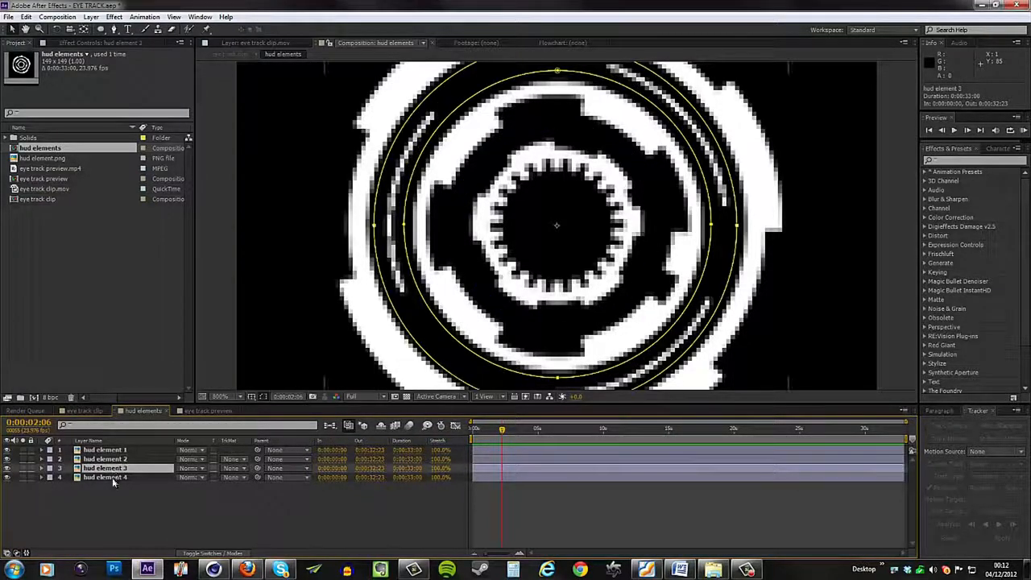
{"action": "left_click", "coordinate": [112, 478]}
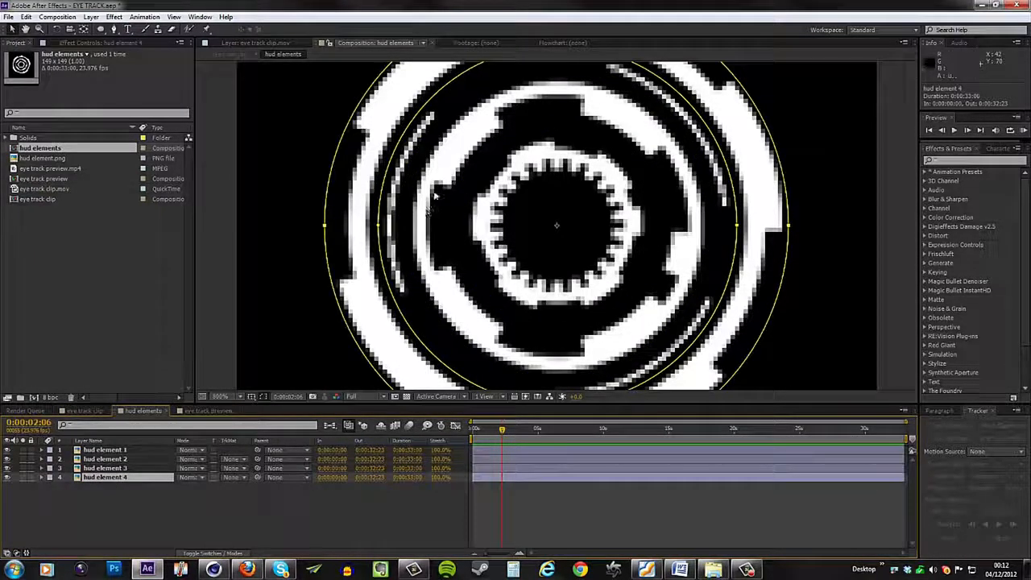
Step: Add the expression time*100 to hud element 1's Rotation and scrub the timeline to check the spin
{"action": "left_click", "coordinate": [129, 450]}
{"action": "key", "text": "r"}
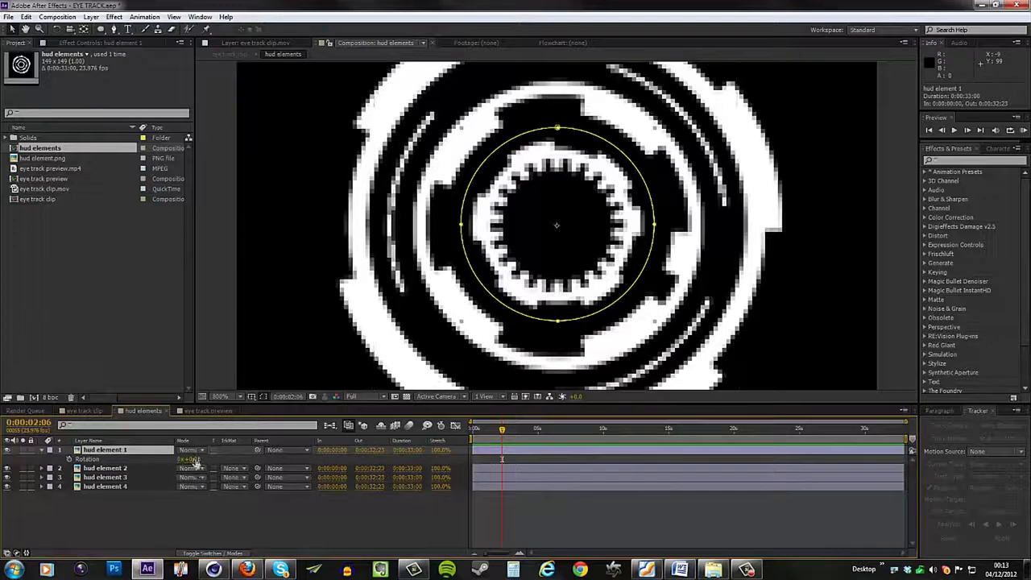
{"action": "mouse_move", "coordinate": [194, 458]}
{"action": "left_mouse_down"}
{"action": "mouse_move", "coordinate": [314, 493]}
{"action": "mouse_move", "coordinate": [257, 488]}
{"action": "left_mouse_up"}
{"action": "key", "text": "ctrl+z"}
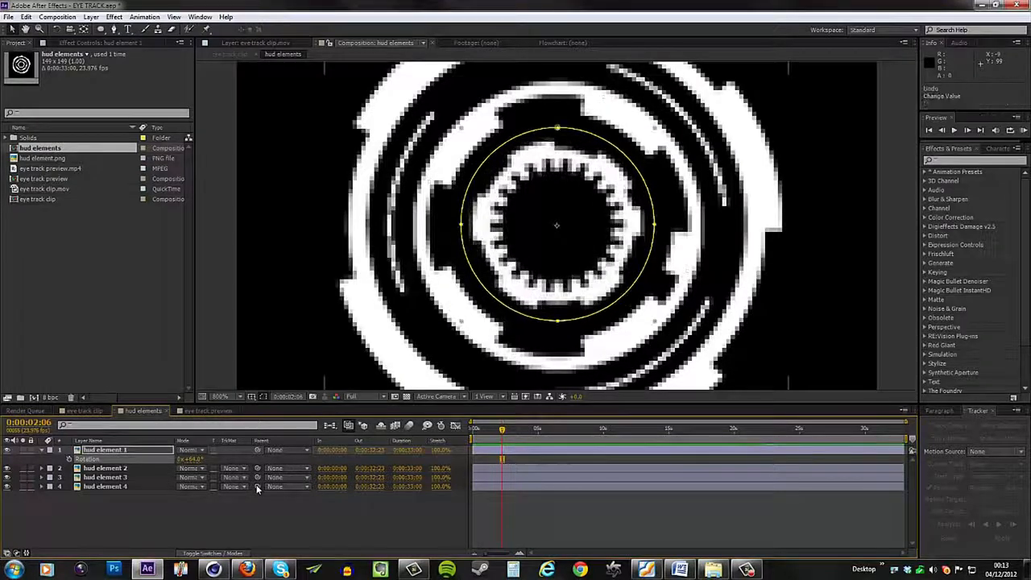
{"action": "left_click", "coordinate": [69, 458], "text": "alt"}
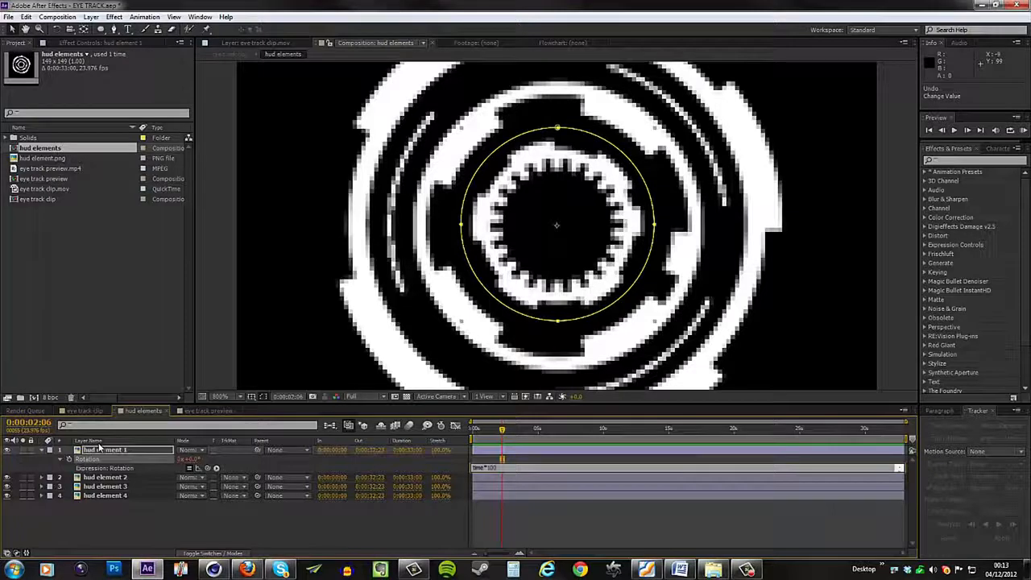
{"action": "left_click", "coordinate": [458, 516]}
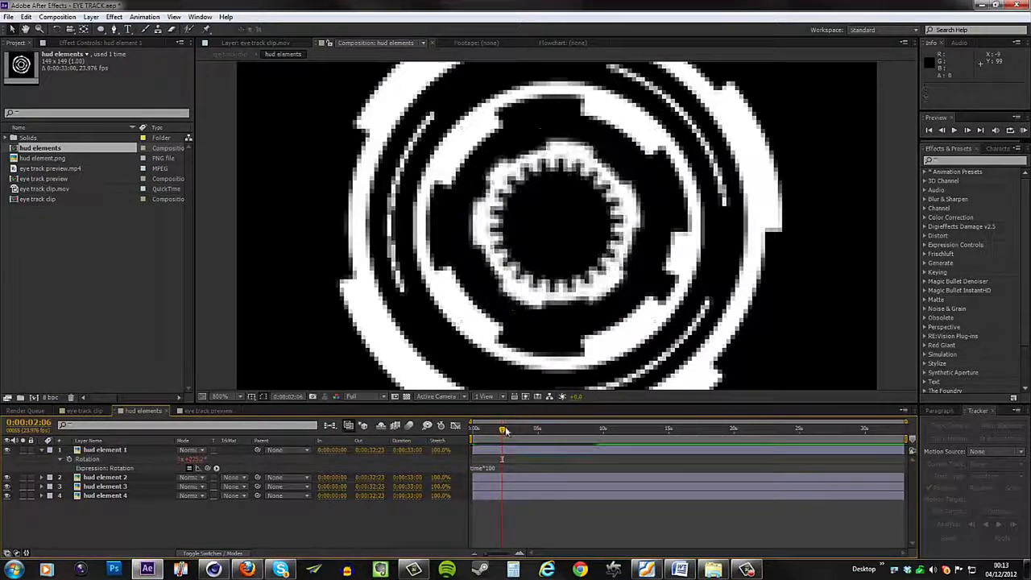
{"action": "left_click_drag", "start_coordinate": [502, 429], "coordinate": [787, 472]}
Step: Change hud element 1's Rotation expression to time*50 and preview the slower spin
{"action": "left_click", "coordinate": [516, 468]}
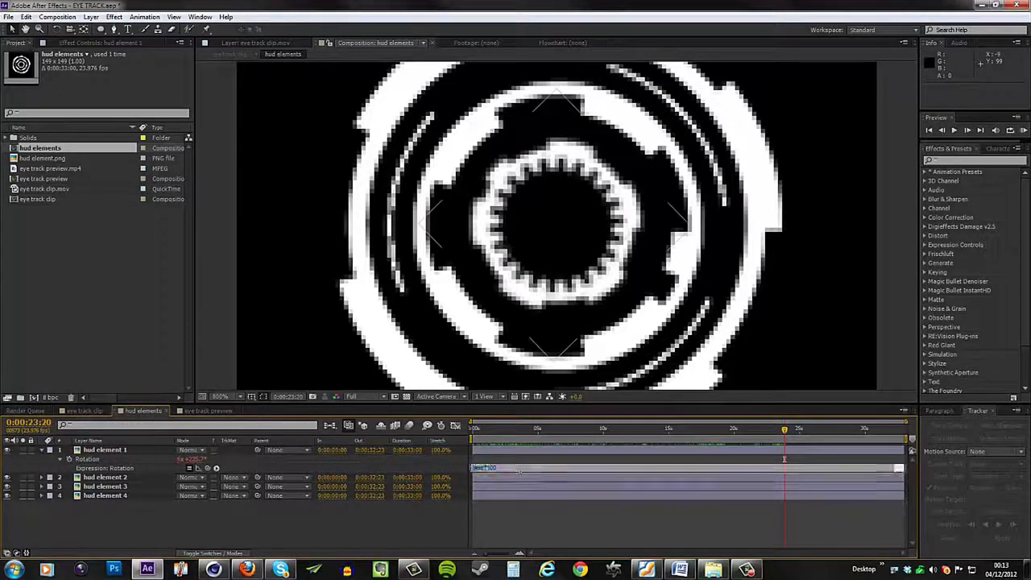
{"action": "key", "text": "BackSpace"}
{"action": "key", "text": "BackSpace"}
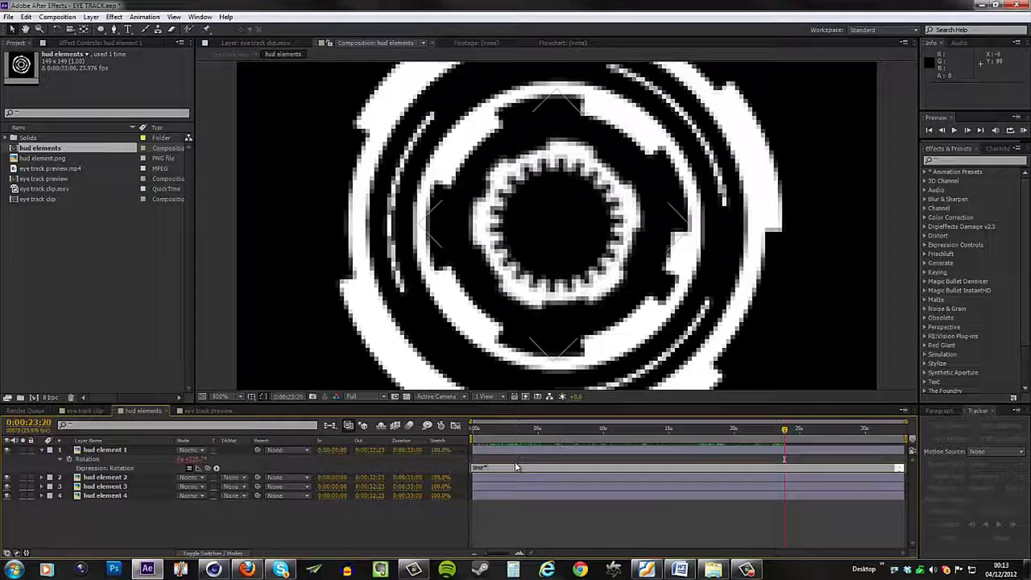
{"action": "type", "text": "50"}
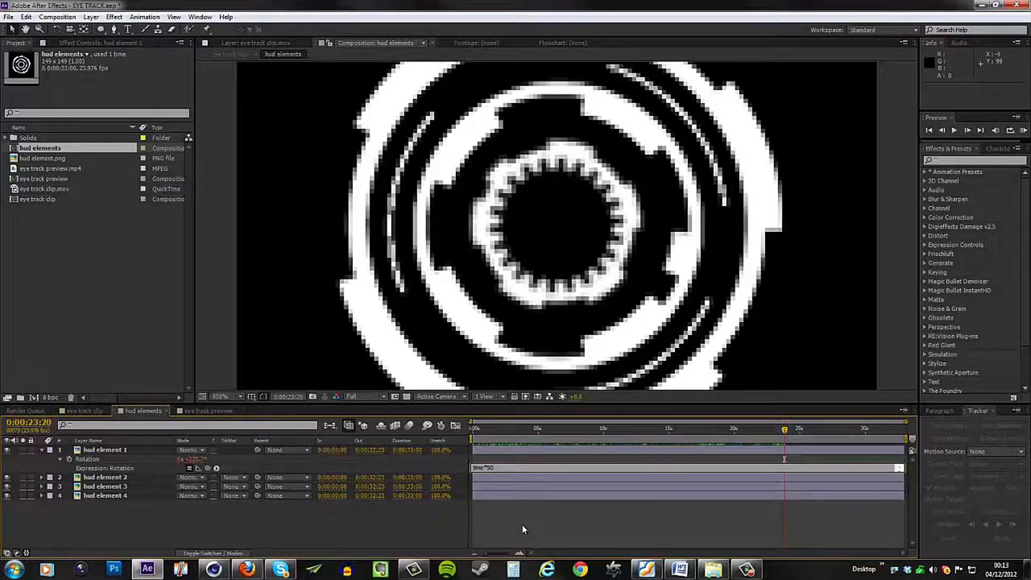
{"action": "left_click", "coordinate": [521, 523]}
{"action": "left_click", "coordinate": [1023, 131]}
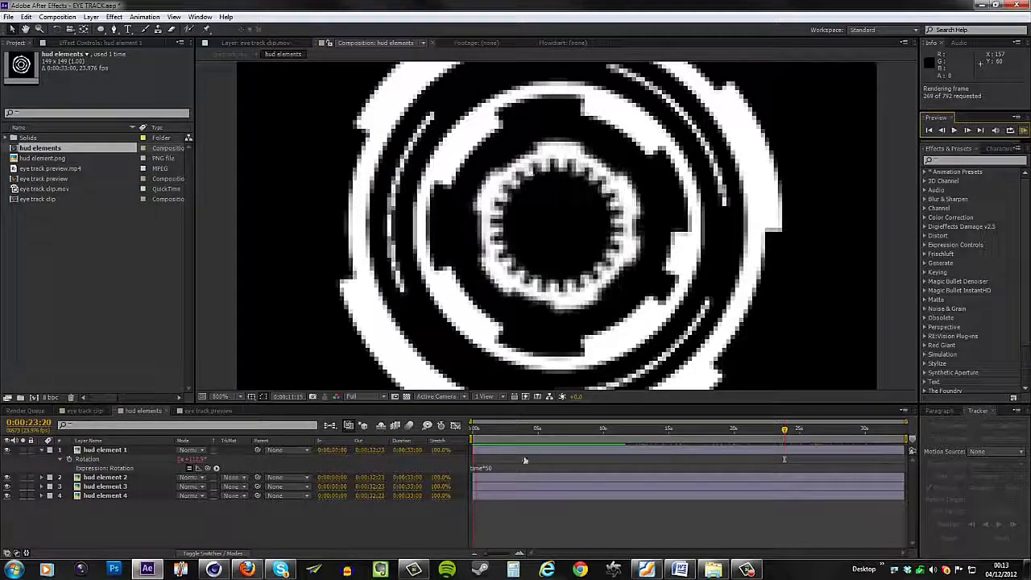
{"action": "key", "text": "space"}
{"action": "key", "text": "space"}
Step: Add the expression time*-50 to hud element 2's Rotation and scrub the timeline to check its counter-rotation
{"action": "left_click", "coordinate": [119, 481]}
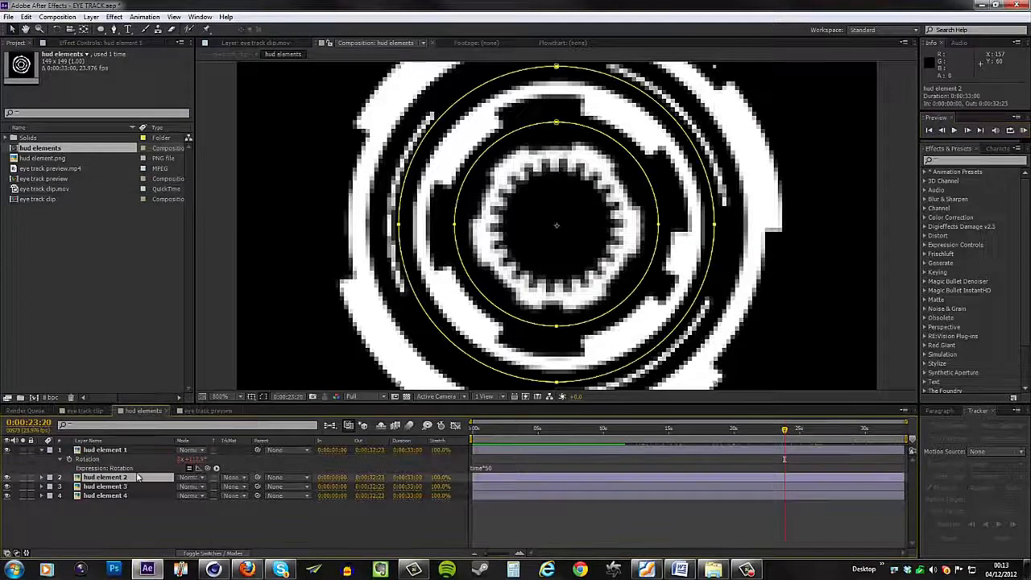
{"action": "key", "text": "t"}
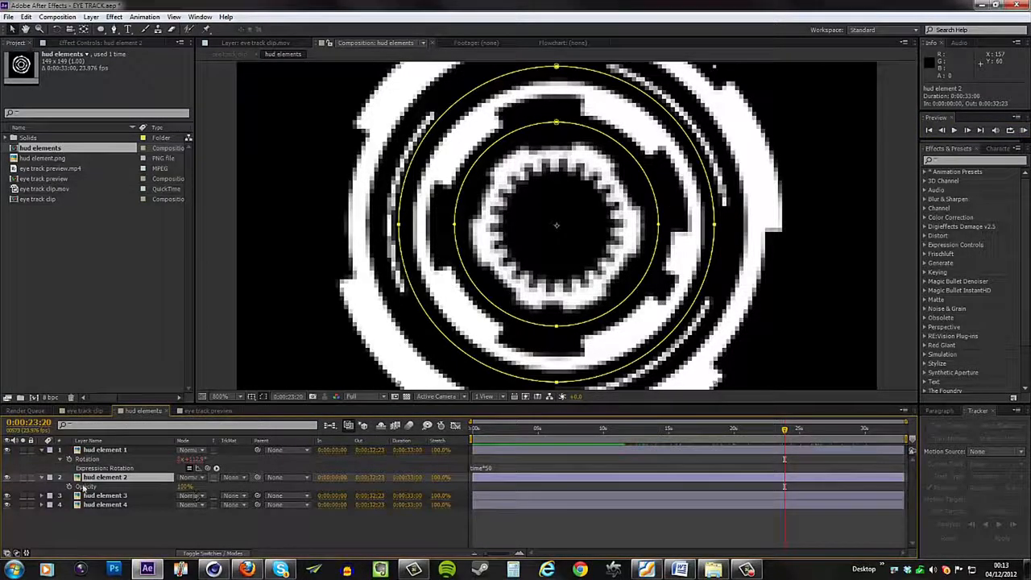
{"action": "key", "text": "r"}
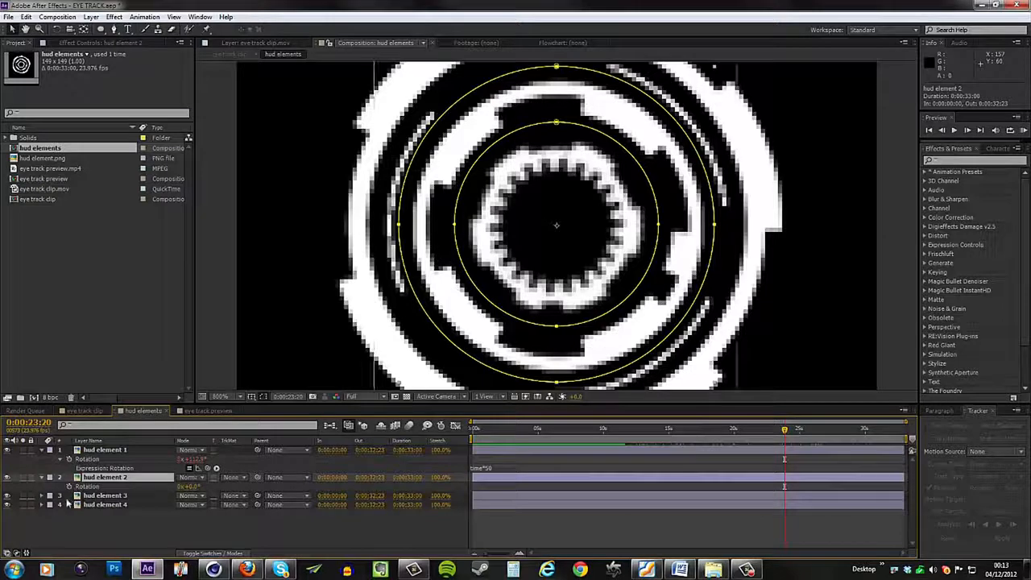
{"action": "left_click", "coordinate": [70, 486], "text": "alt"}
{"action": "type", "text": "time*-"}
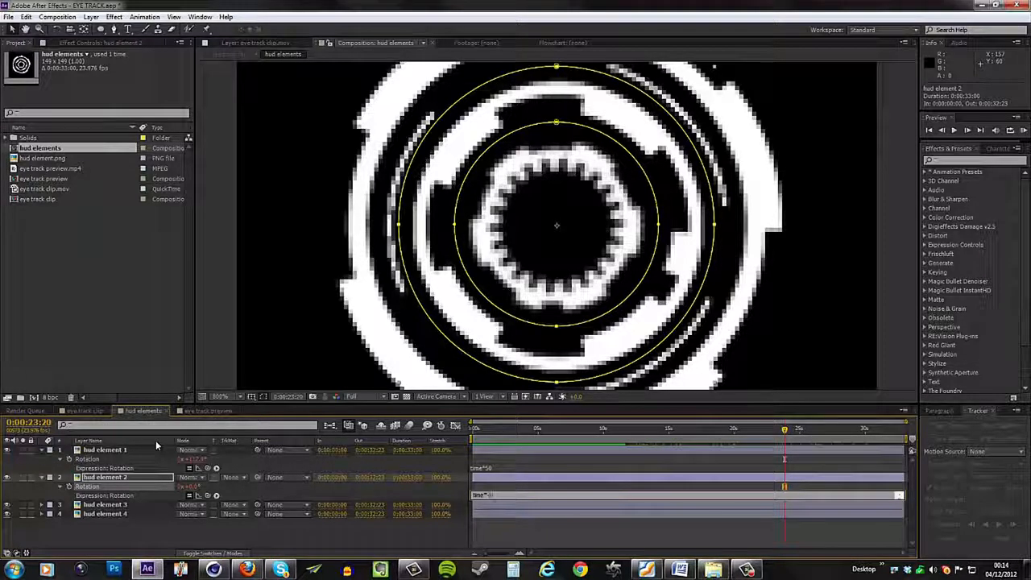
{"action": "type", "text": "50"}
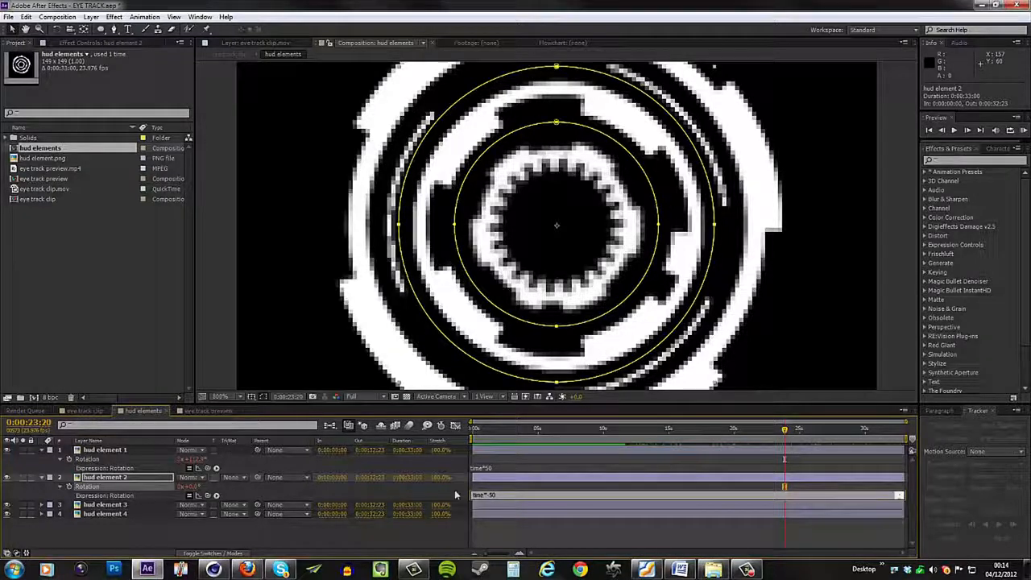
{"action": "left_click", "coordinate": [497, 486]}
{"action": "left_click_drag", "start_coordinate": [493, 431], "coordinate": [596, 439]}
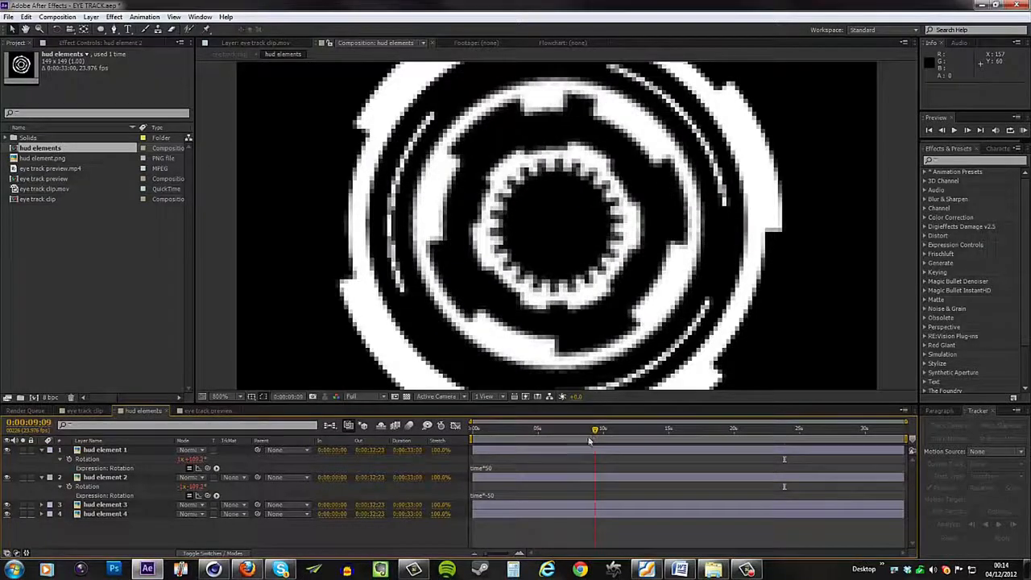
Step: Add the expression time*100 to hud element 3's Rotation and scrub the timeline to check it
{"action": "left_click", "coordinate": [121, 505]}
{"action": "key", "text": "r"}
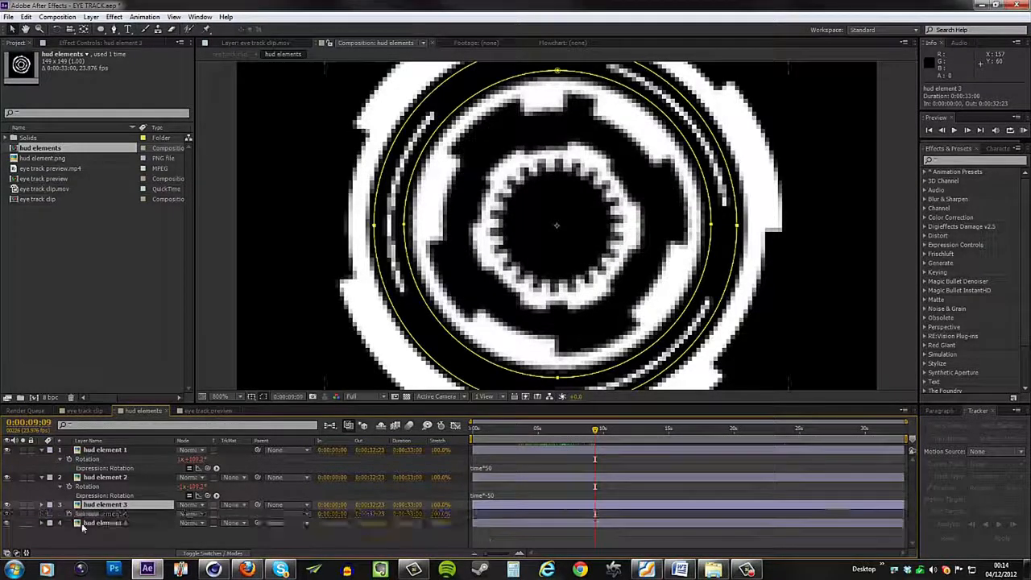
{"action": "left_click", "coordinate": [69, 513], "text": "alt"}
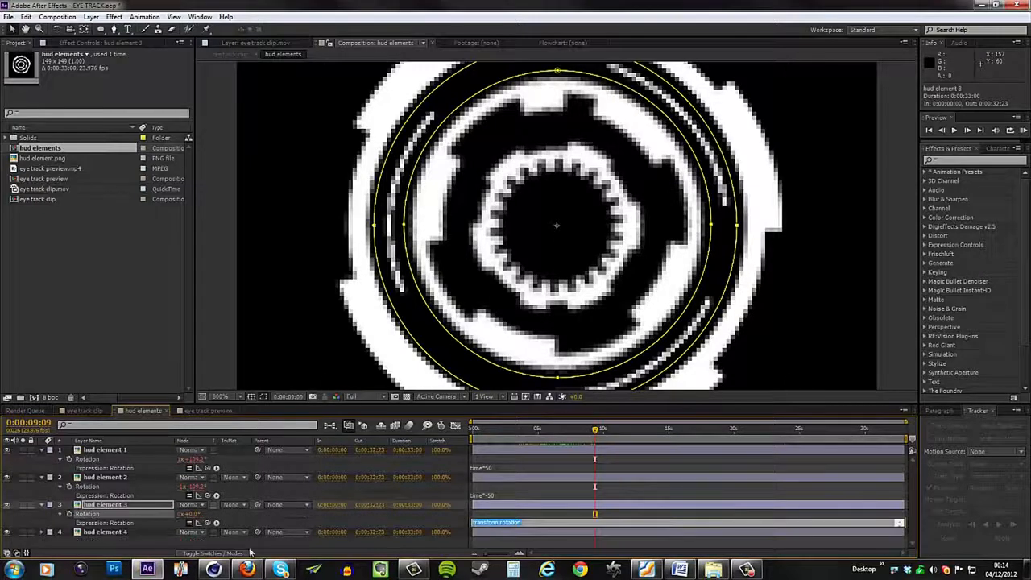
{"action": "type", "text": "time*100"}
{"action": "left_click", "coordinate": [625, 465]}
{"action": "mouse_move", "coordinate": [619, 430]}
{"action": "left_mouse_down"}
{"action": "mouse_move", "coordinate": [493, 442]}
{"action": "mouse_move", "coordinate": [616, 436]}
{"action": "left_mouse_up"}
Step: Add the expression time*-20 to hud element 4's Rotation and preview all four rings from the first frame
{"action": "left_click", "coordinate": [120, 534]}
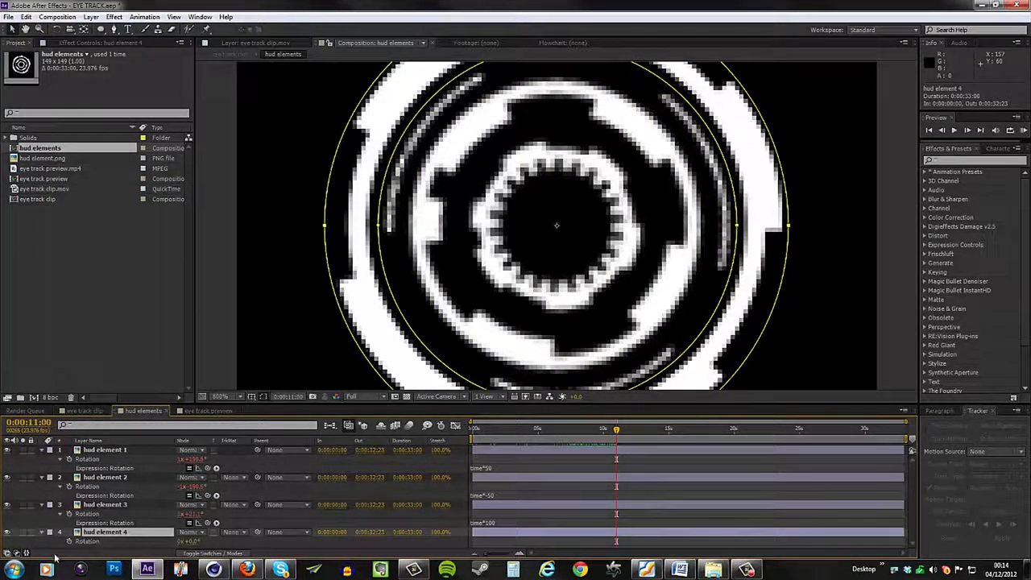
{"action": "left_click", "coordinate": [70, 541], "text": "alt"}
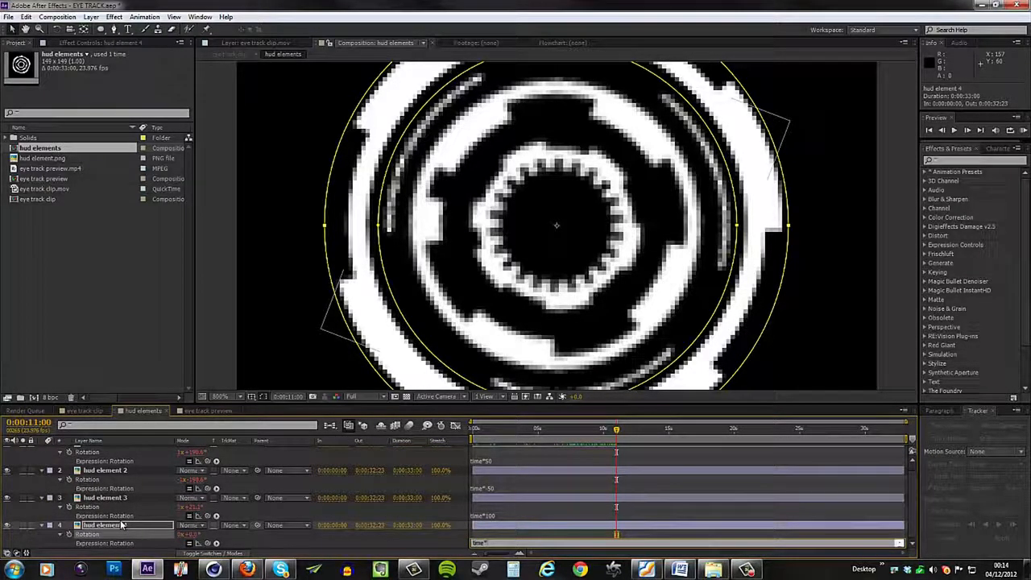
{"action": "type", "text": "time*-20"}
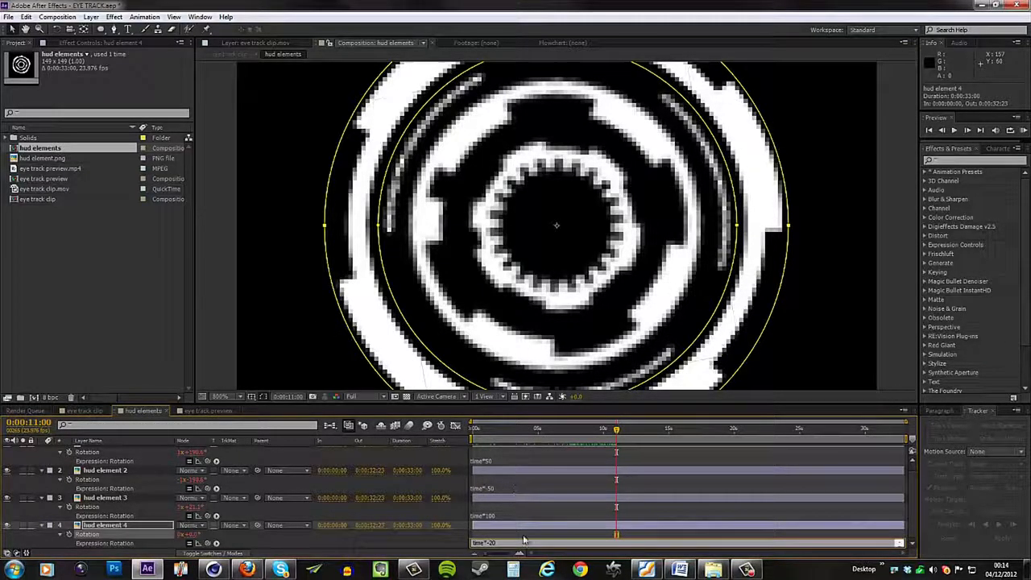
{"action": "left_click", "coordinate": [543, 483]}
{"action": "left_click_drag", "start_coordinate": [556, 430], "coordinate": [471, 443]}
{"action": "left_click", "coordinate": [1023, 131]}
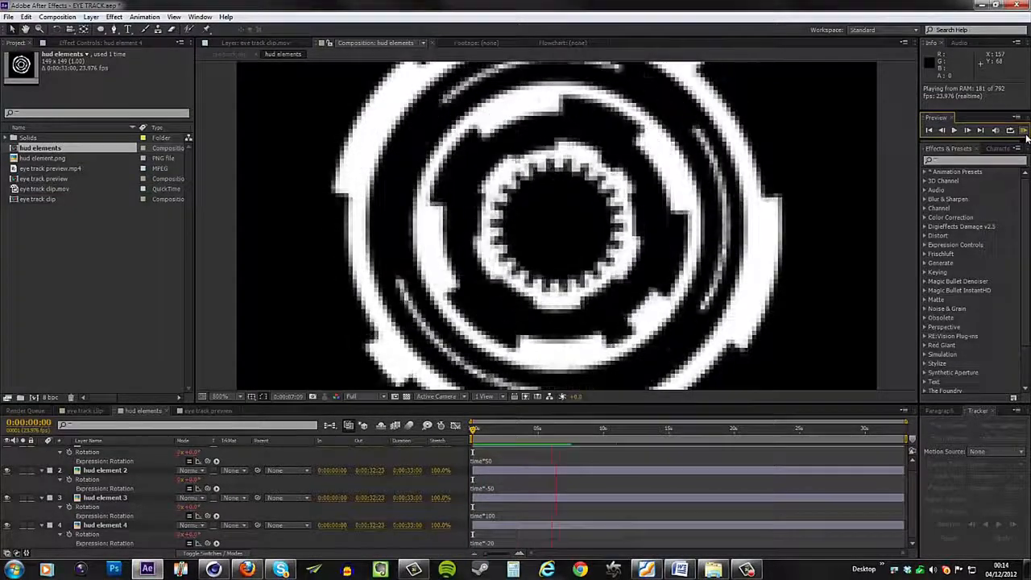
{"action": "left_click", "coordinate": [1025, 136]}
Step: Return to the eye track clip composition and preview the rotating HUD on the woman's eye
{"action": "left_click", "coordinate": [85, 412]}
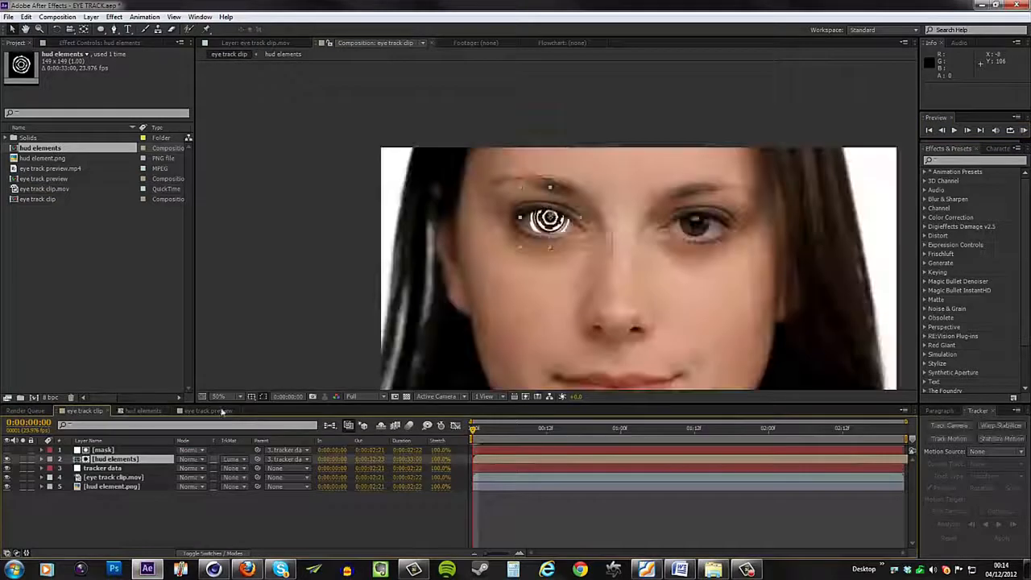
{"action": "left_click", "coordinate": [1025, 131]}
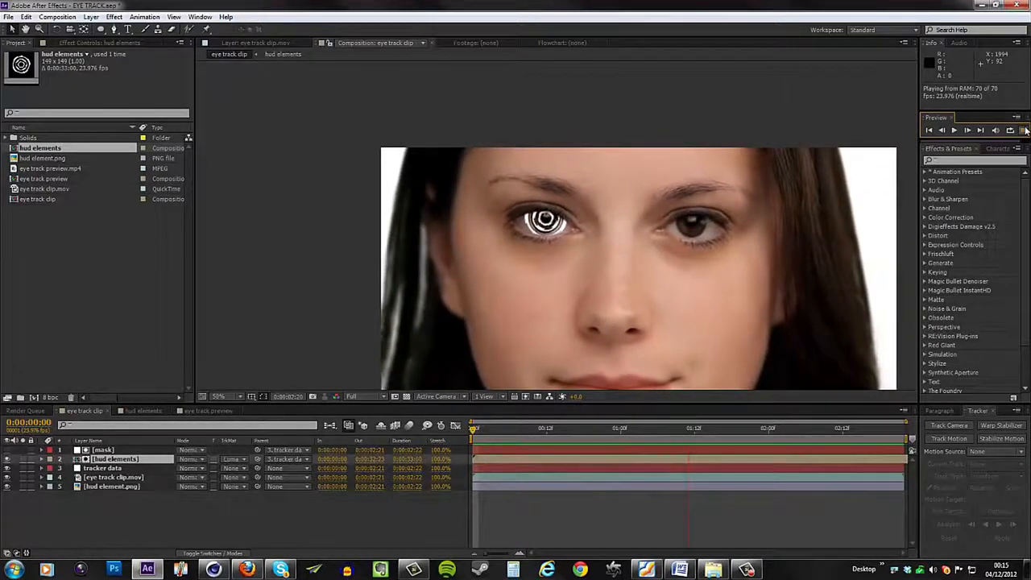
{"action": "left_click", "coordinate": [1025, 130]}
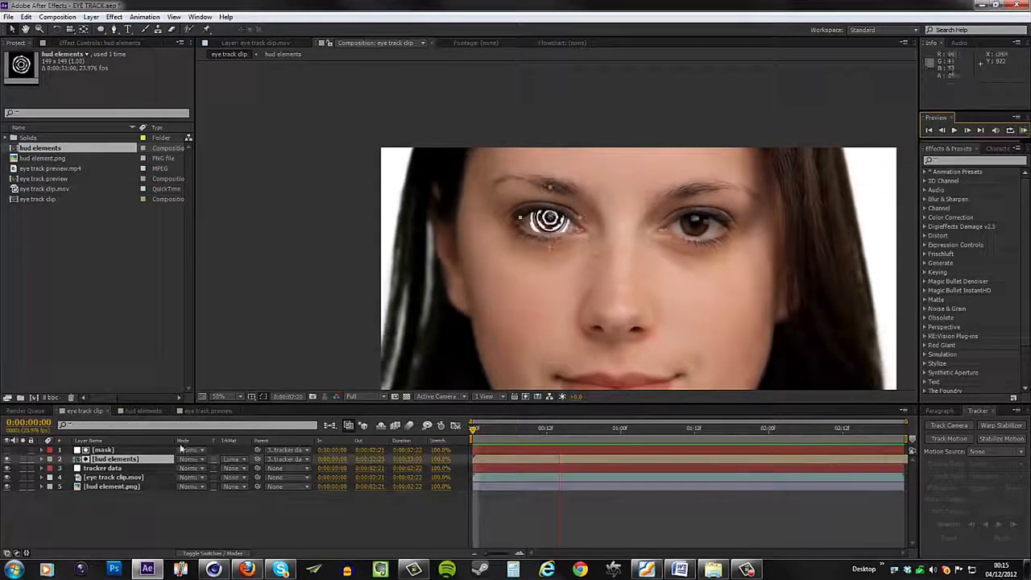
Step: Reopen the hud elements composition and collapse the properties of all four hud element layers
{"action": "double_click", "coordinate": [123, 459]}
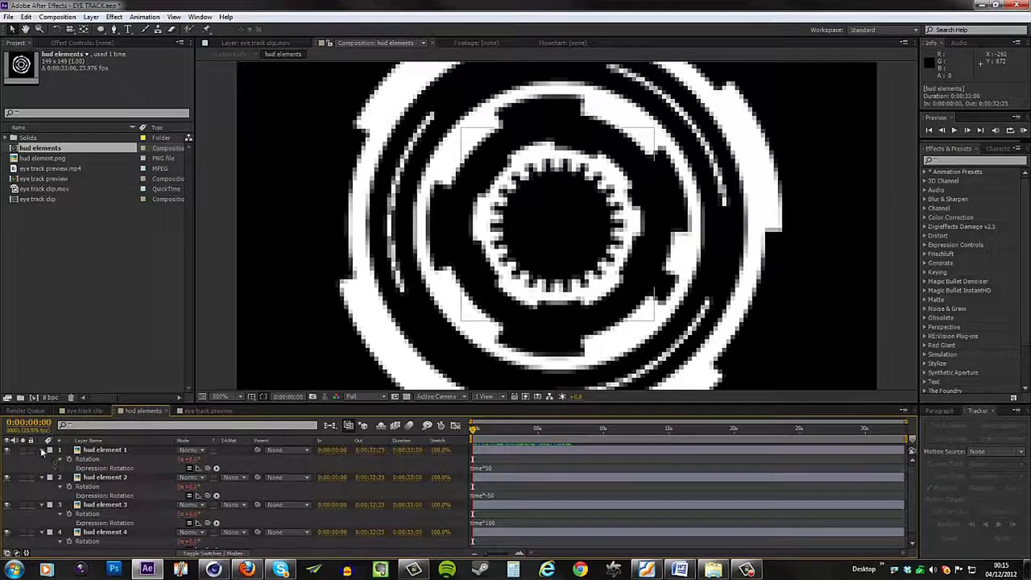
{"action": "left_click", "coordinate": [43, 450]}
{"action": "left_click", "coordinate": [42, 459]}
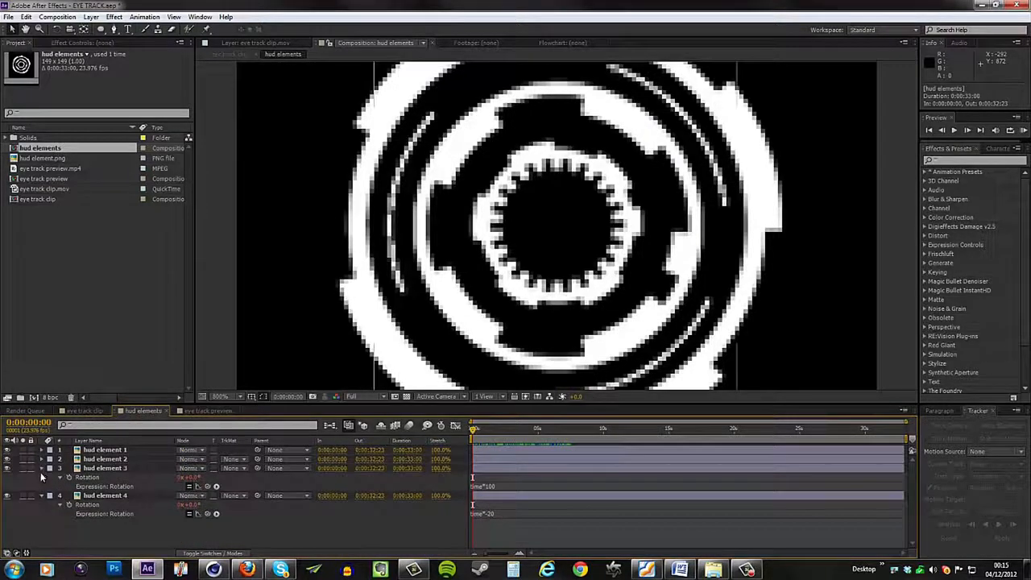
{"action": "left_click", "coordinate": [42, 467]}
{"action": "left_click", "coordinate": [42, 477]}
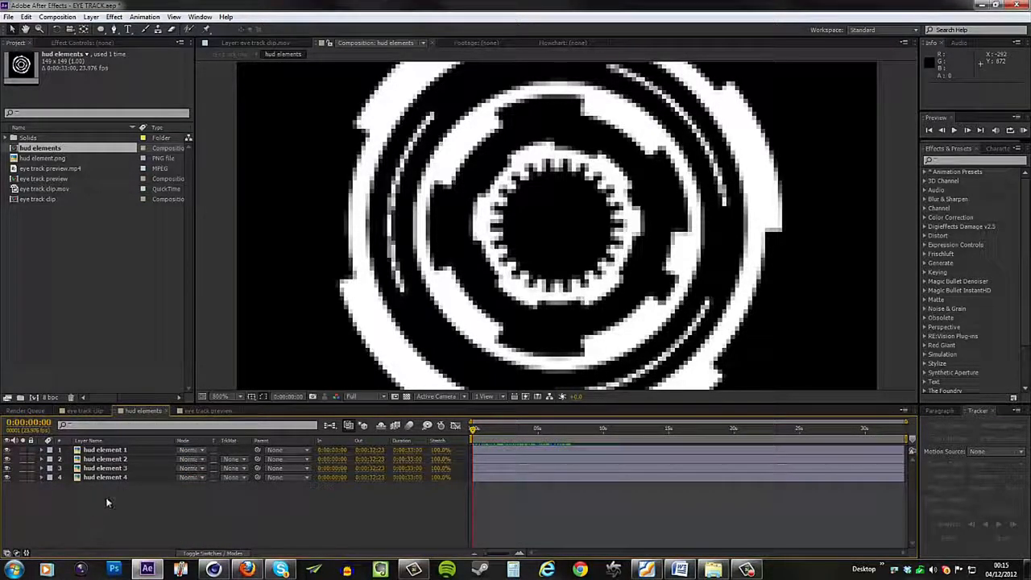
Step: Pre-compose all four hud element layers as "hud elements PRE", moving all attributes and opening the new composition
{"action": "key", "text": "comma"}
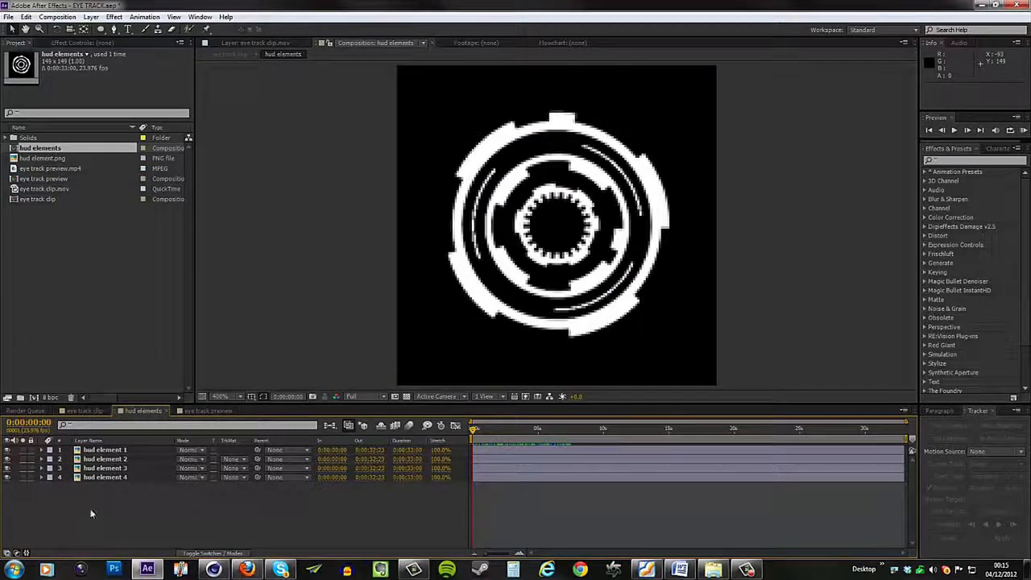
{"action": "left_click_drag", "start_coordinate": [112, 507], "coordinate": [114, 435]}
{"action": "right_click", "coordinate": [108, 477]}
{"action": "left_click", "coordinate": [139, 412]}
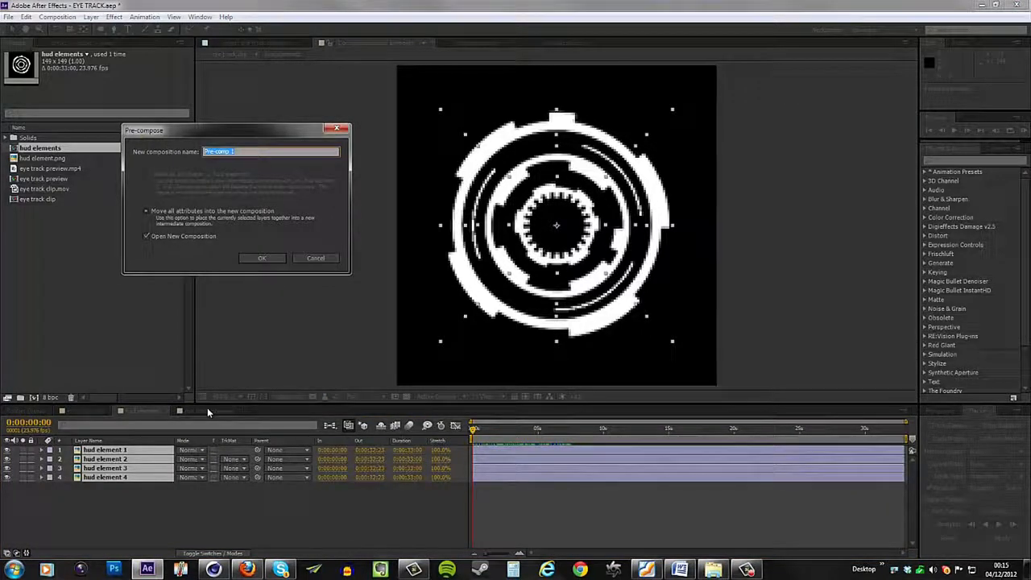
{"action": "type", "text": "hud elements PRE"}
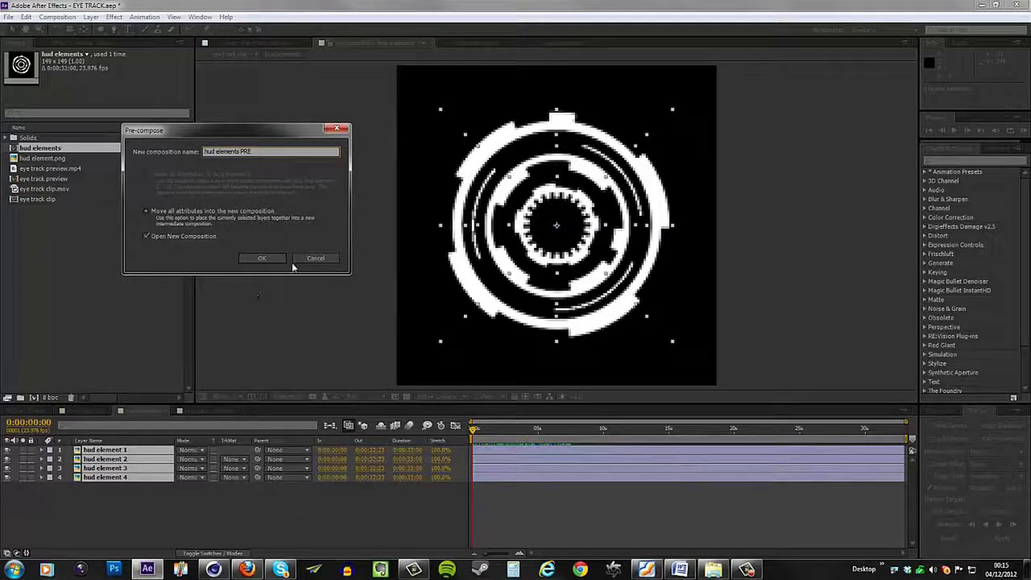
{"action": "left_click", "coordinate": [264, 259]}
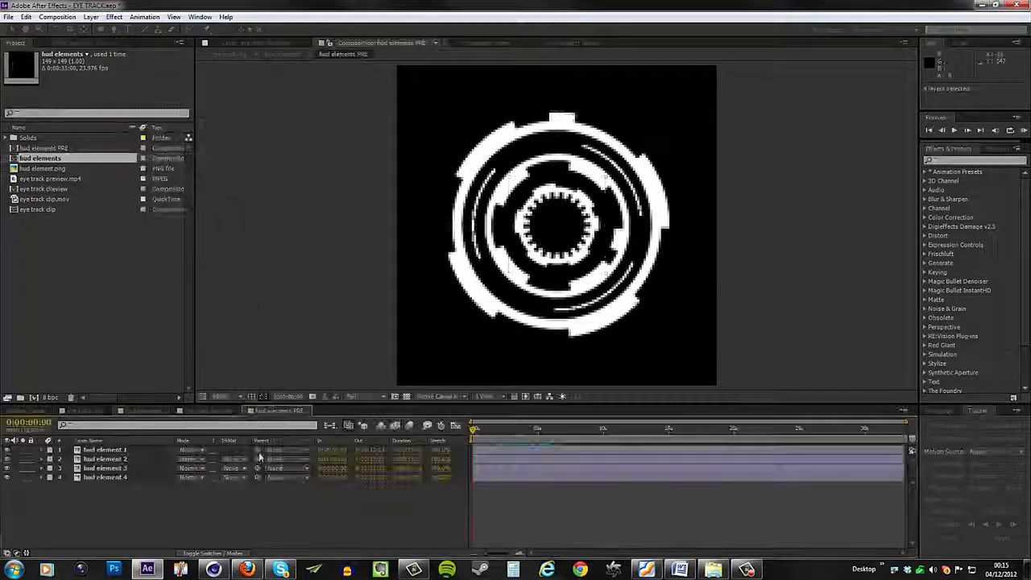
Step: Apply the Stylize Glow effect to the hud elements PRE layer in the hud elements composition
{"action": "left_click", "coordinate": [143, 410]}
{"action": "left_click", "coordinate": [135, 451]}
{"action": "right_click", "coordinate": [135, 451]}
{"action": "mouse_move", "coordinate": [191, 202]}
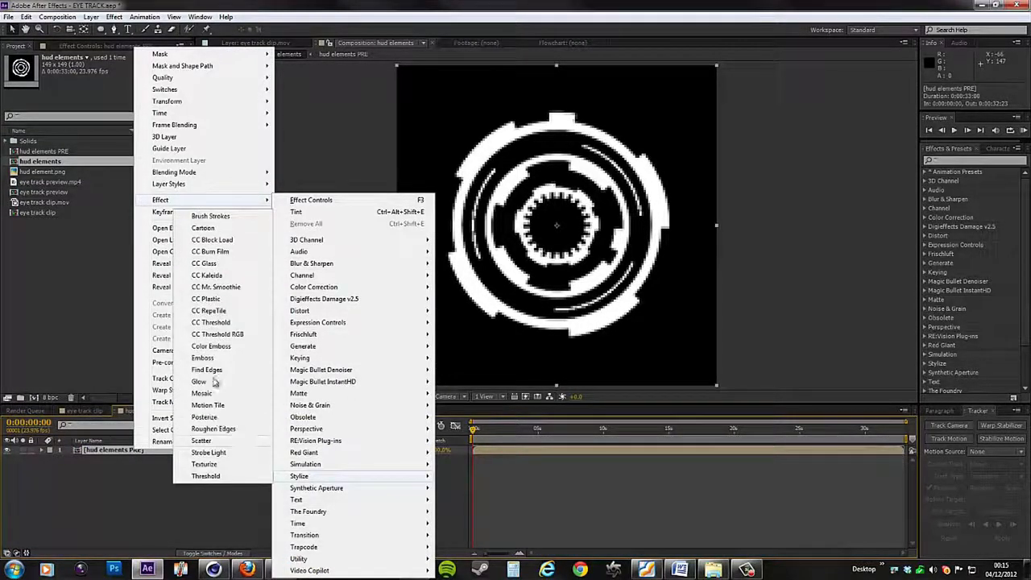
{"action": "left_click", "coordinate": [205, 380]}
{"action": "scroll", "coordinate": [429, 224], "scroll_direction": "up", "scroll_amount": 1}
{"action": "scroll", "coordinate": [427, 225], "scroll_direction": "down", "scroll_amount": 1}
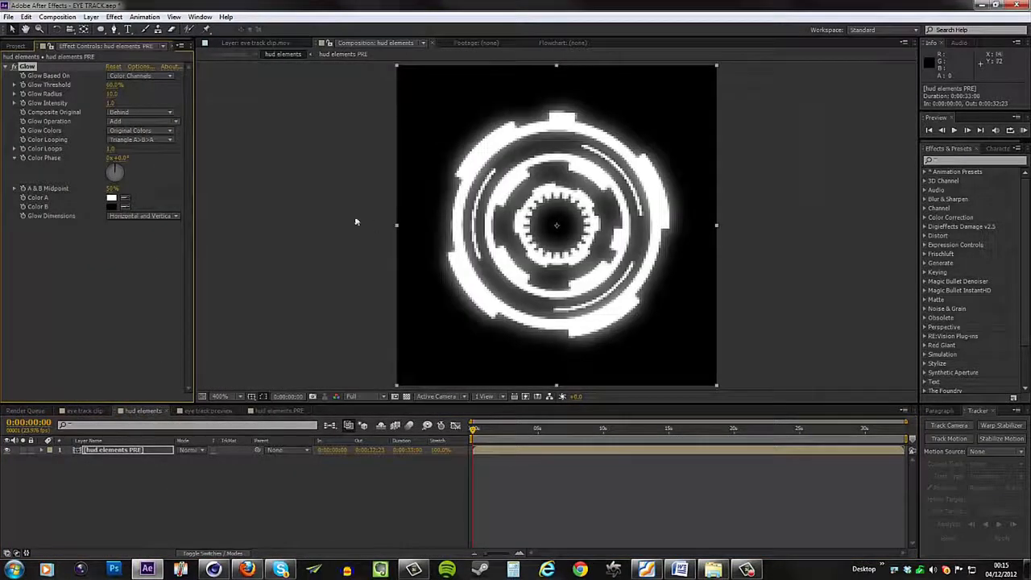
Step: Set the Glow's Color A to a bright blue and Color B to a matching blue, #005AFF
{"action": "left_click", "coordinate": [113, 199]}
{"action": "left_click_drag", "start_coordinate": [442, 227], "coordinate": [443, 219]}
{"action": "left_click", "coordinate": [421, 186]}
{"action": "left_click", "coordinate": [521, 166]}
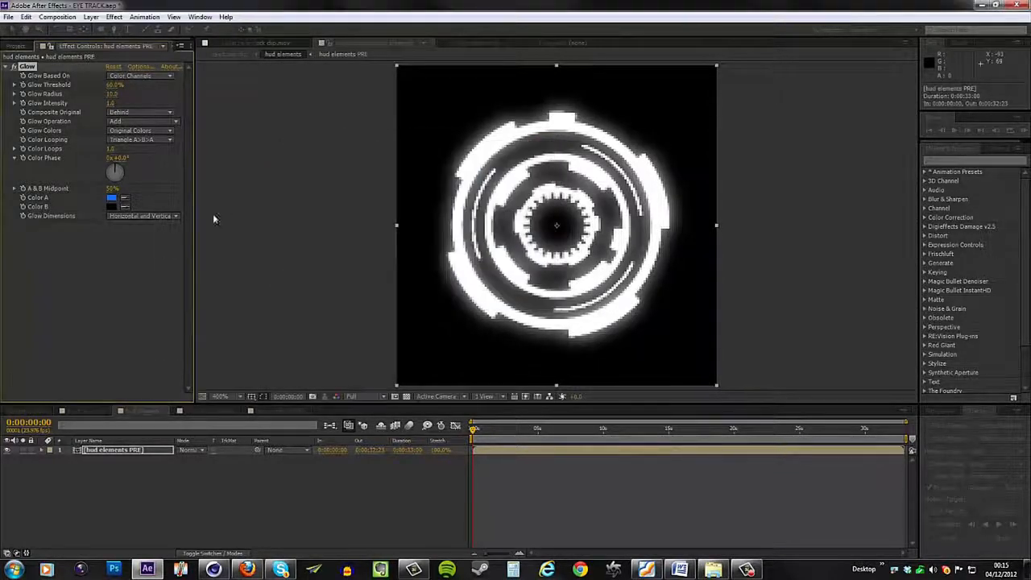
{"action": "left_click", "coordinate": [113, 207]}
{"action": "left_click", "coordinate": [444, 216]}
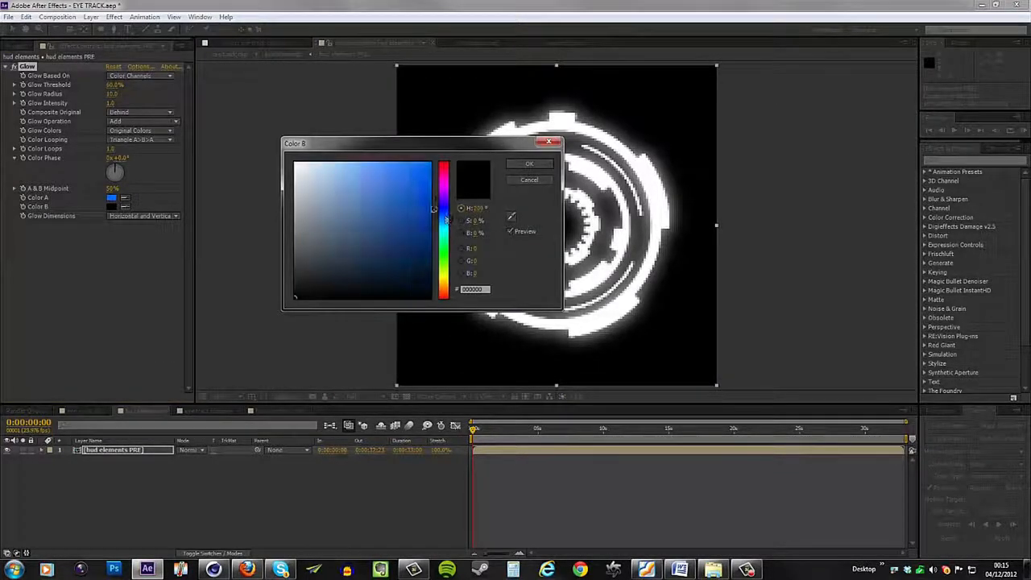
{"action": "left_click_drag", "start_coordinate": [418, 172], "coordinate": [503, 154]}
{"action": "left_click", "coordinate": [527, 165]}
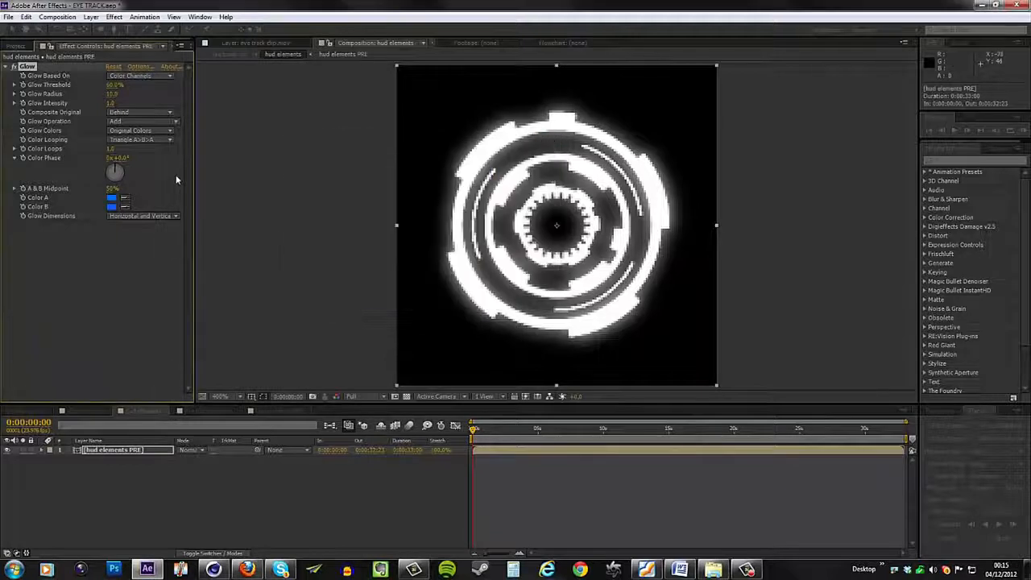
Step: Switch Glow Colors to A & B Colors and scrub ahead to check the blue glow on the rotating rings
{"action": "left_click", "coordinate": [141, 130]}
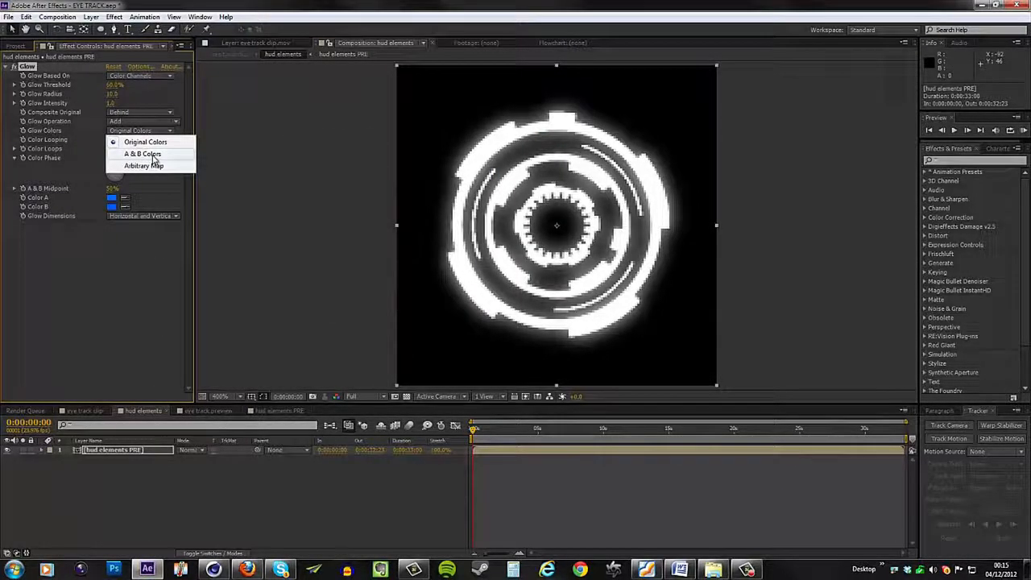
{"action": "left_click", "coordinate": [152, 154]}
{"action": "left_click_drag", "start_coordinate": [483, 429], "coordinate": [577, 429]}
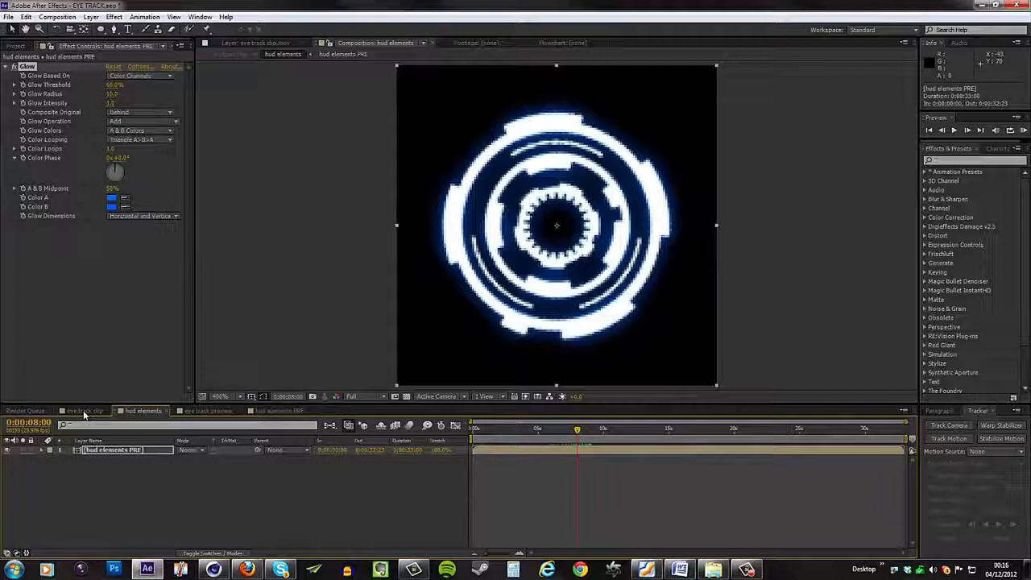
Step: Return to the eye track clip composition and inspect the glowing HUD on the woman's eye up close
{"action": "left_click", "coordinate": [84, 410]}
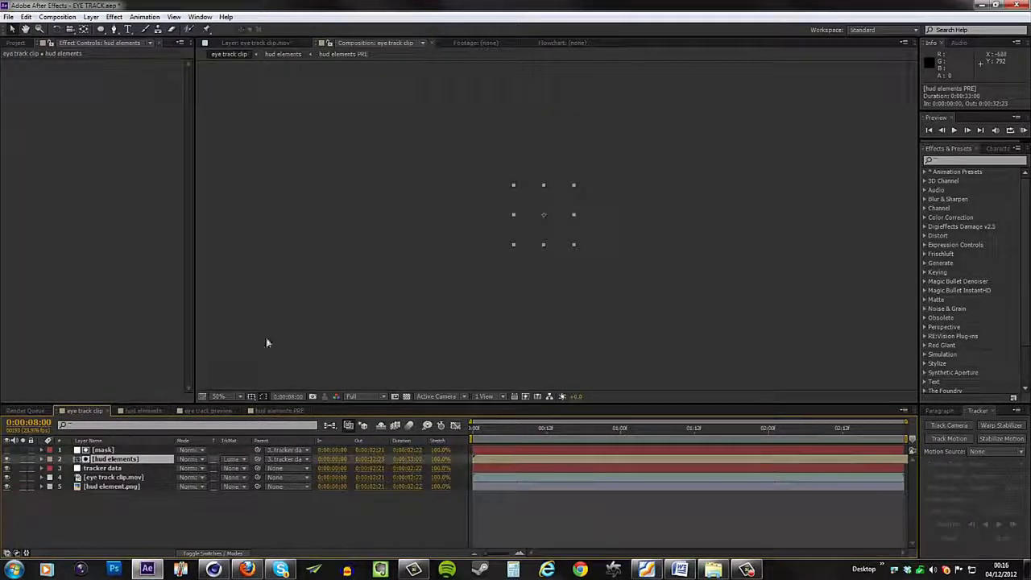
{"action": "left_click_drag", "start_coordinate": [532, 427], "coordinate": [616, 387]}
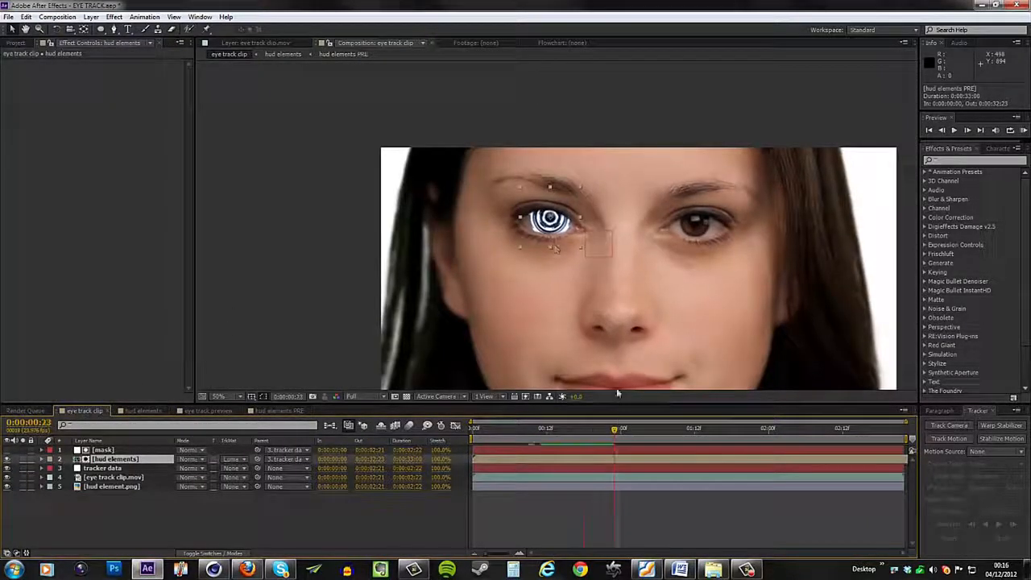
{"action": "scroll", "coordinate": [545, 227], "scroll_direction": "up", "scroll_amount": 5}
{"action": "scroll", "coordinate": [544, 227], "scroll_direction": "up", "scroll_amount": 2}
{"action": "scroll", "coordinate": [539, 229], "scroll_direction": "down", "scroll_amount": 3}
{"action": "scroll", "coordinate": [535, 231], "scroll_direction": "up", "scroll_amount": 2}
Step: Examine the green HUD in the eye track preview composition and compare it with the eye track clip
{"action": "left_click", "coordinate": [207, 411]}
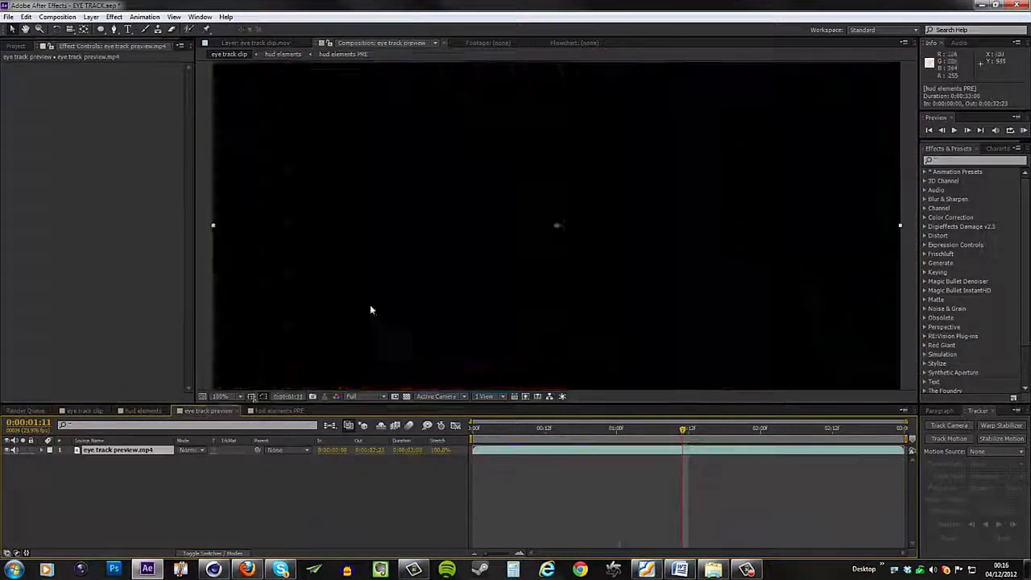
{"action": "scroll", "coordinate": [382, 258], "scroll_direction": "down", "scroll_amount": 2}
{"action": "scroll", "coordinate": [377, 225], "scroll_direction": "up", "scroll_amount": 3}
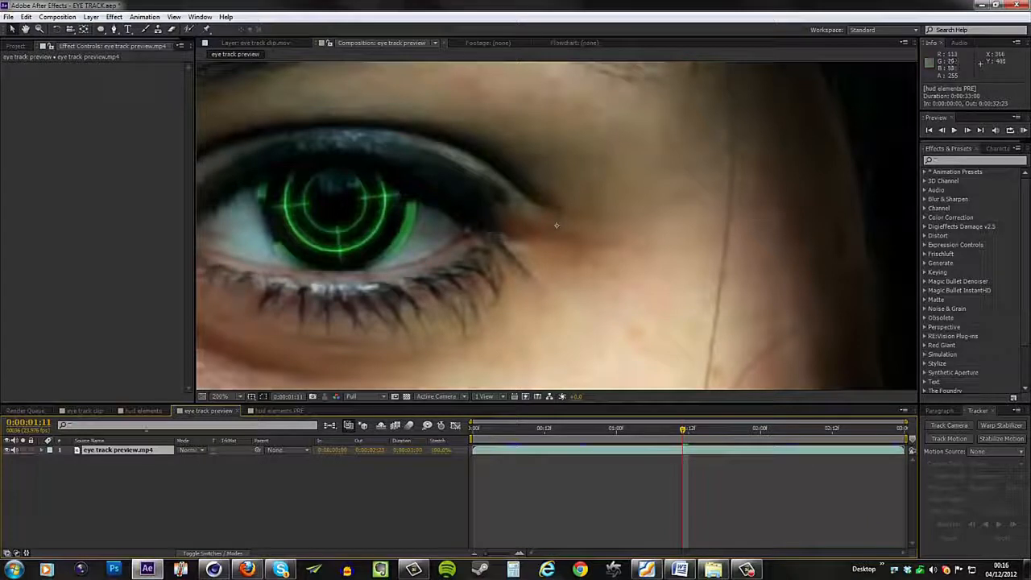
{"action": "left_click", "coordinate": [87, 410]}
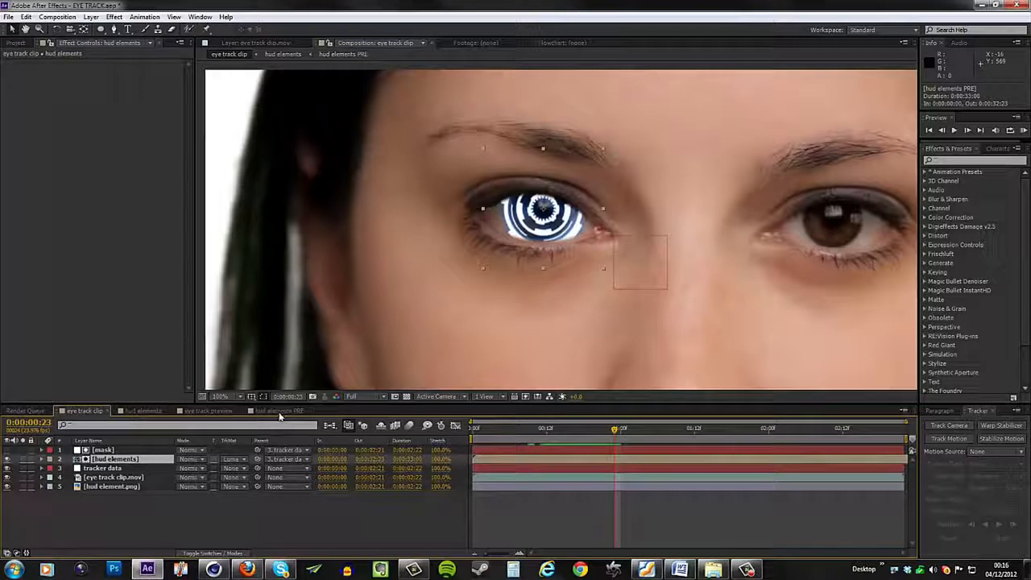
Step: Add Tint above Glow on hud elements PRE, switch Glow off, and sample Glow's Color A blue for Map White To
{"action": "left_click", "coordinate": [141, 411]}
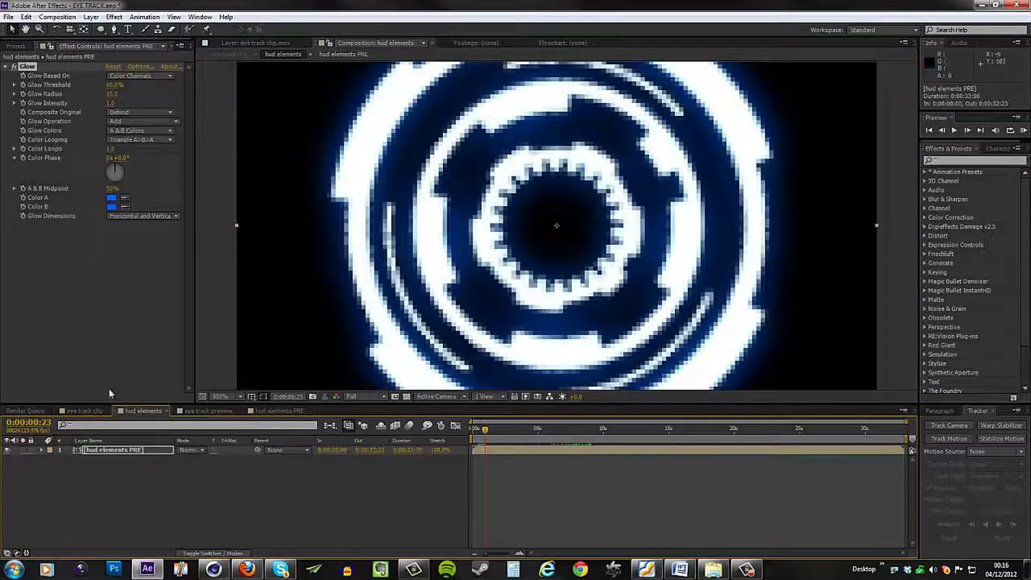
{"action": "right_click", "coordinate": [125, 451]}
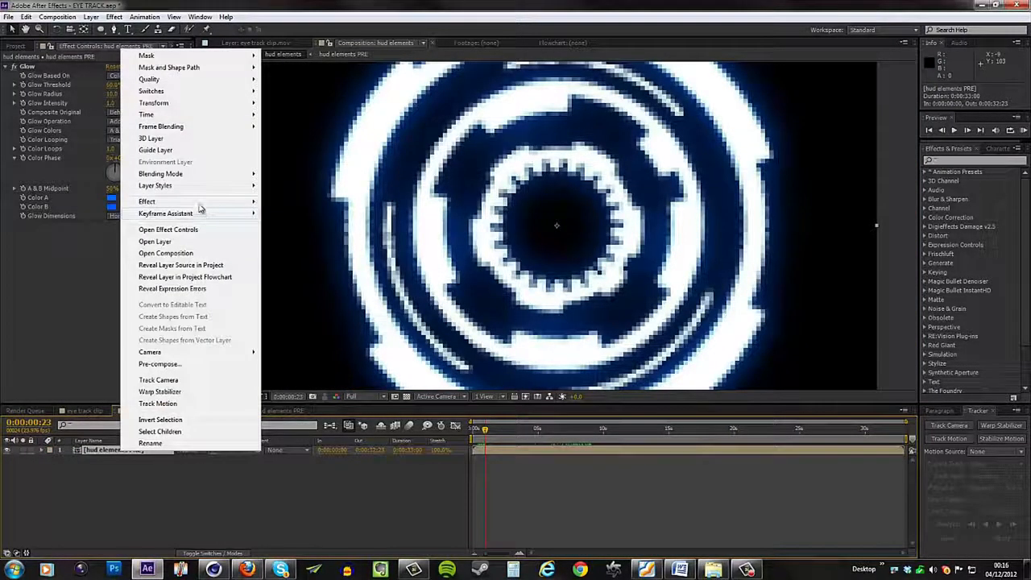
{"action": "mouse_move", "coordinate": [197, 203]}
{"action": "mouse_move", "coordinate": [324, 288]}
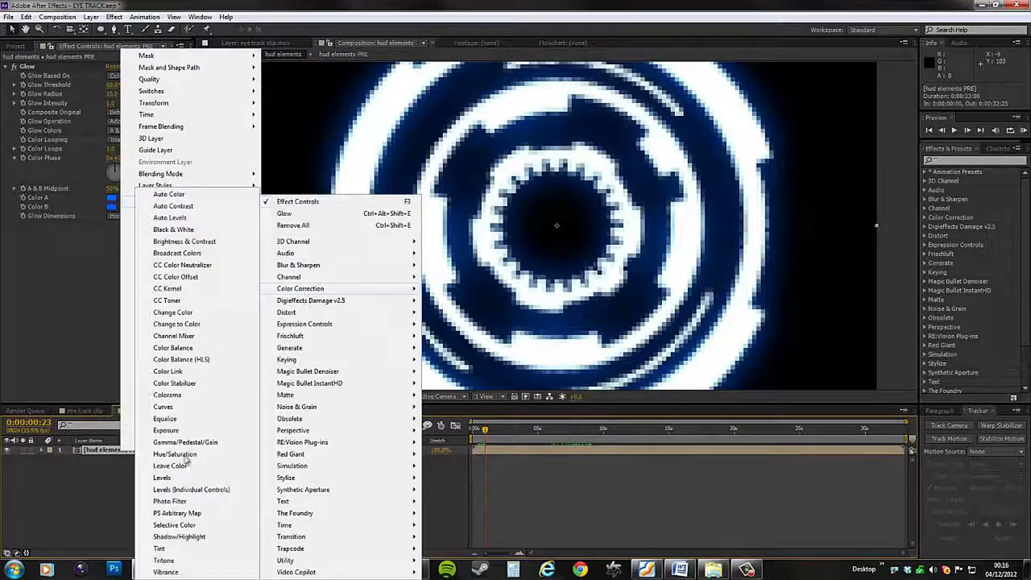
{"action": "left_click", "coordinate": [188, 549]}
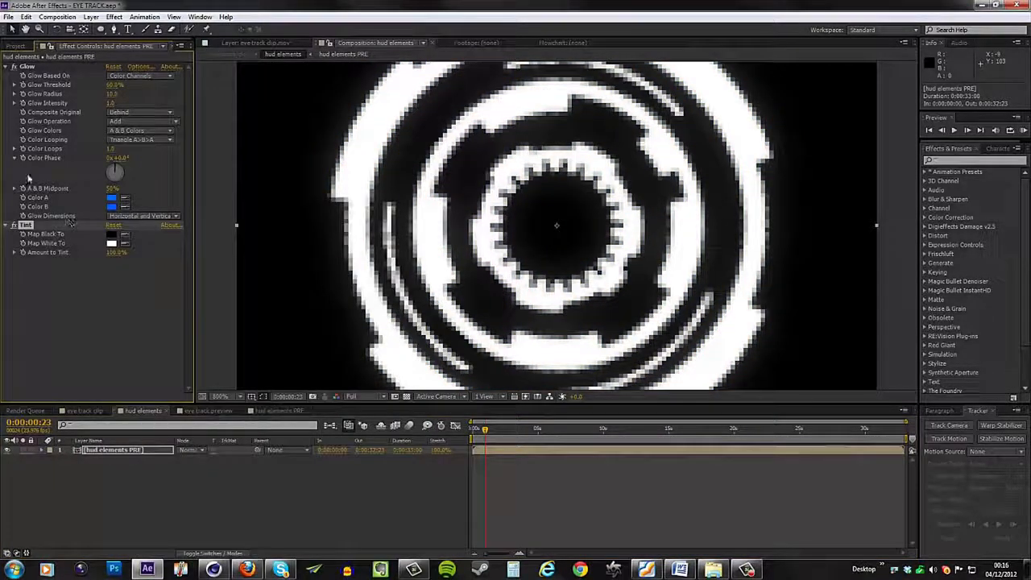
{"action": "left_click_drag", "start_coordinate": [53, 104], "coordinate": [59, 70]}
{"action": "left_click", "coordinate": [15, 104]}
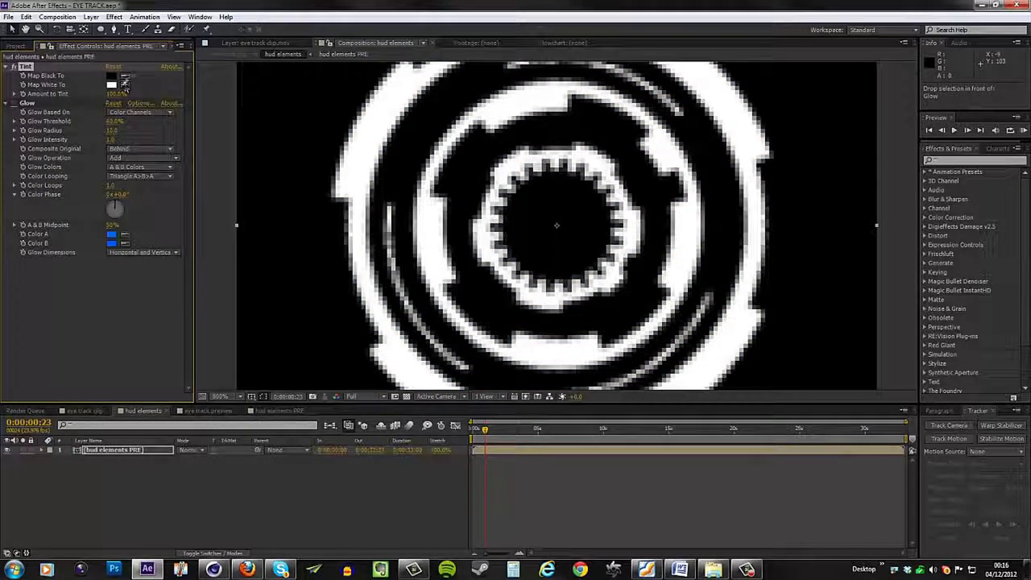
{"action": "left_click", "coordinate": [113, 233]}
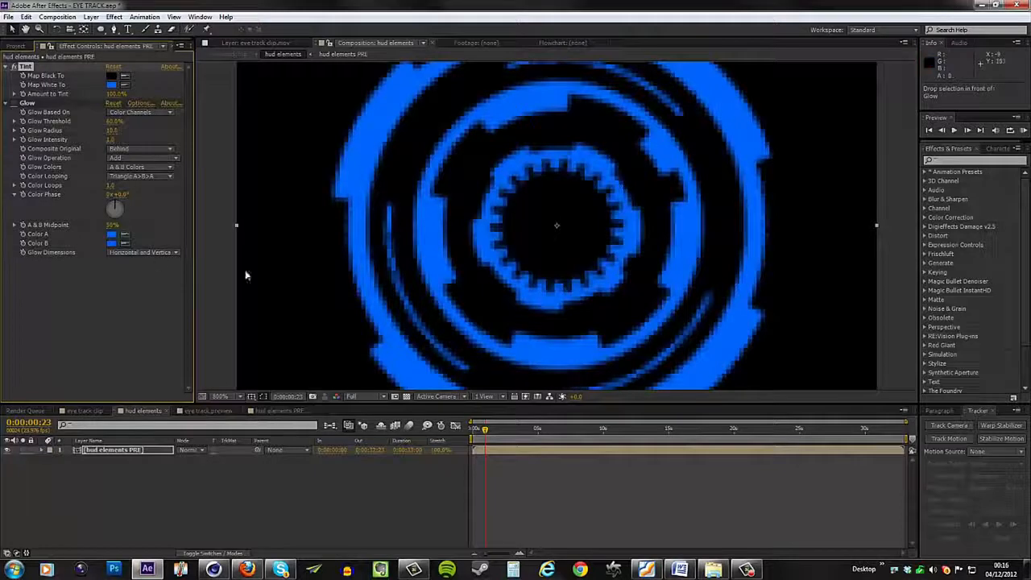
Step: Re-enable the Glow on hud elements PRE and set Glow Colors to Original Colors
{"action": "left_click", "coordinate": [14, 104]}
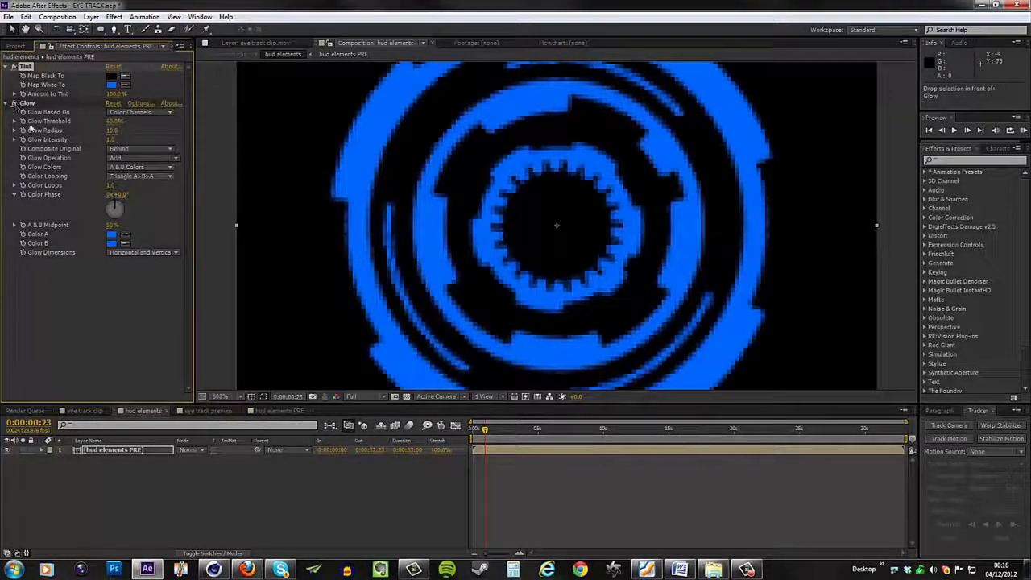
{"action": "left_click", "coordinate": [142, 169]}
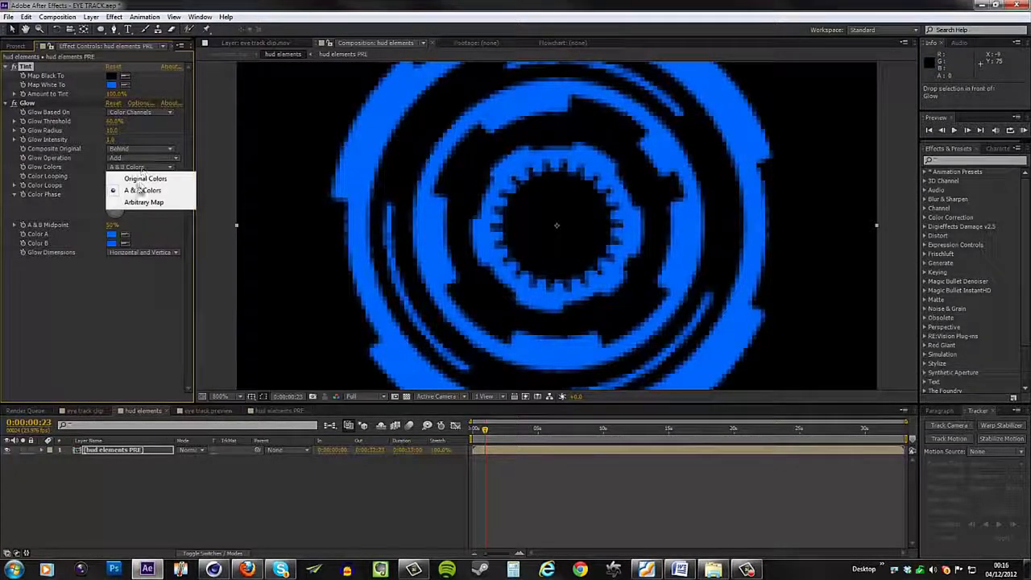
{"action": "left_click", "coordinate": [140, 178]}
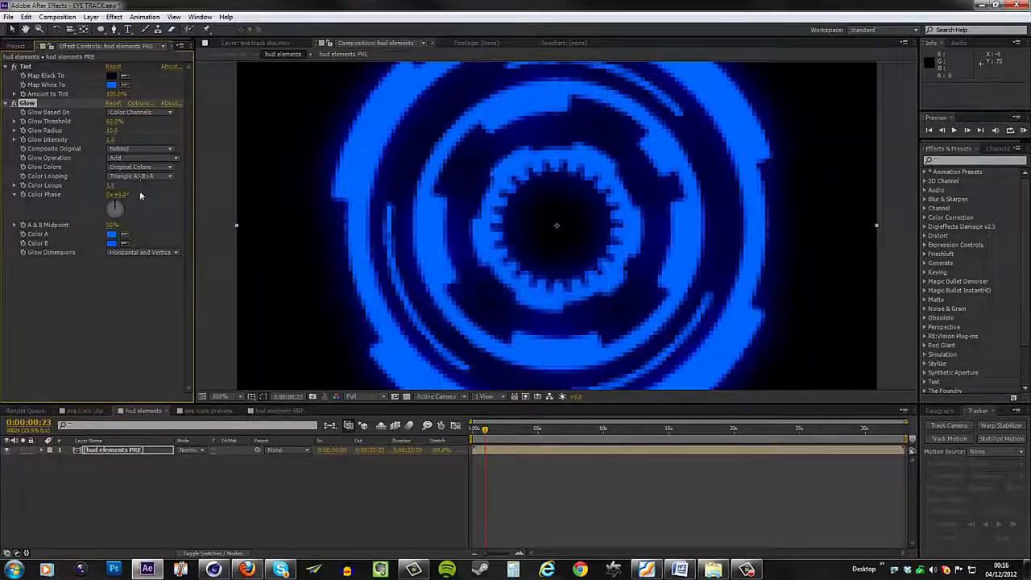
{"action": "scroll", "coordinate": [392, 224], "scroll_direction": "down", "scroll_amount": 1}
{"action": "scroll", "coordinate": [392, 224], "scroll_direction": "up", "scroll_amount": 1}
Step: Lighten the Glow's Color B to a pale blue and Color A to the lighter blue #3E8BFF
{"action": "left_click", "coordinate": [111, 243]}
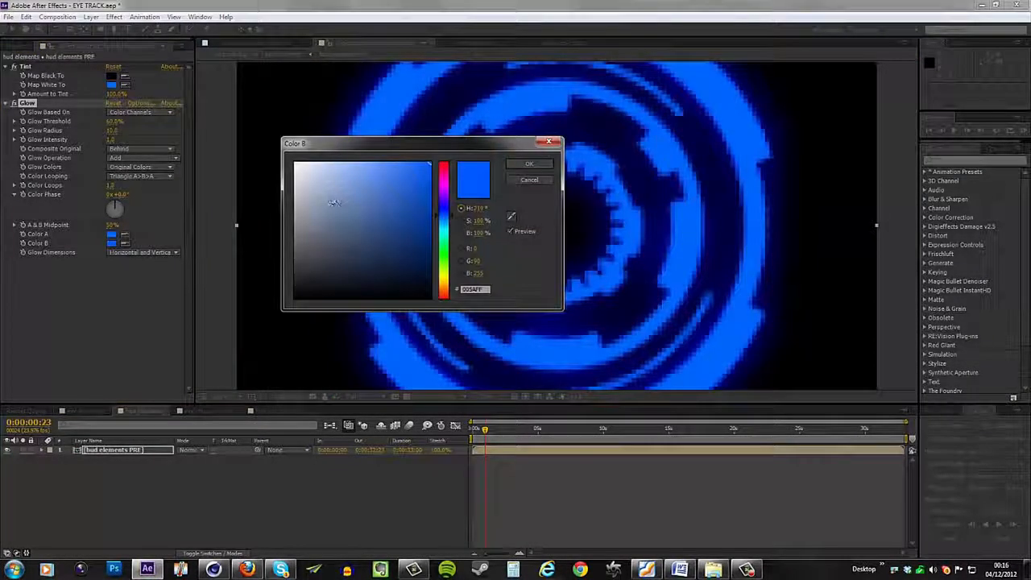
{"action": "left_click_drag", "start_coordinate": [351, 183], "coordinate": [361, 139]}
{"action": "left_click", "coordinate": [539, 164]}
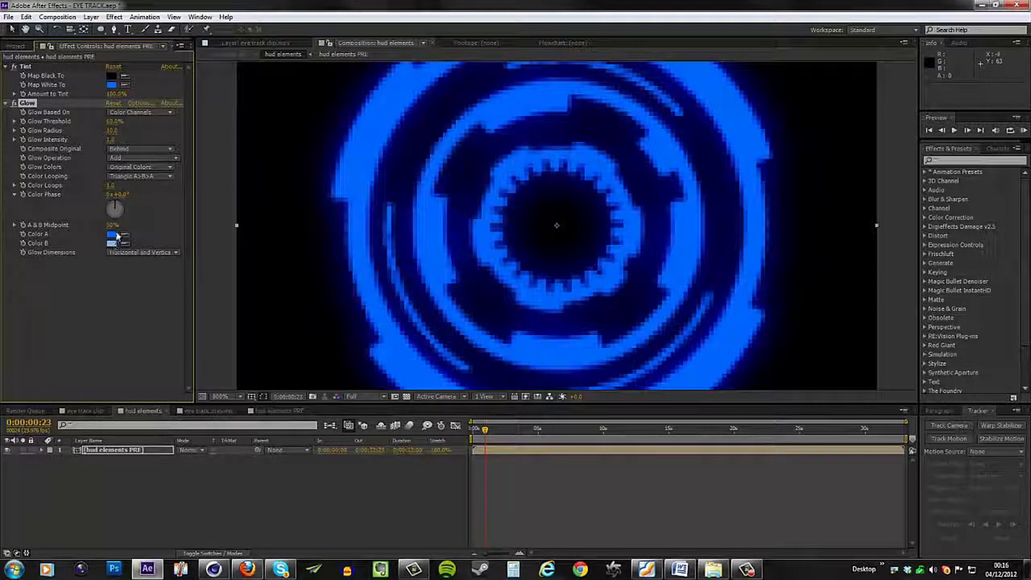
{"action": "left_click", "coordinate": [113, 234]}
{"action": "left_click_drag", "start_coordinate": [396, 171], "coordinate": [406, 147]}
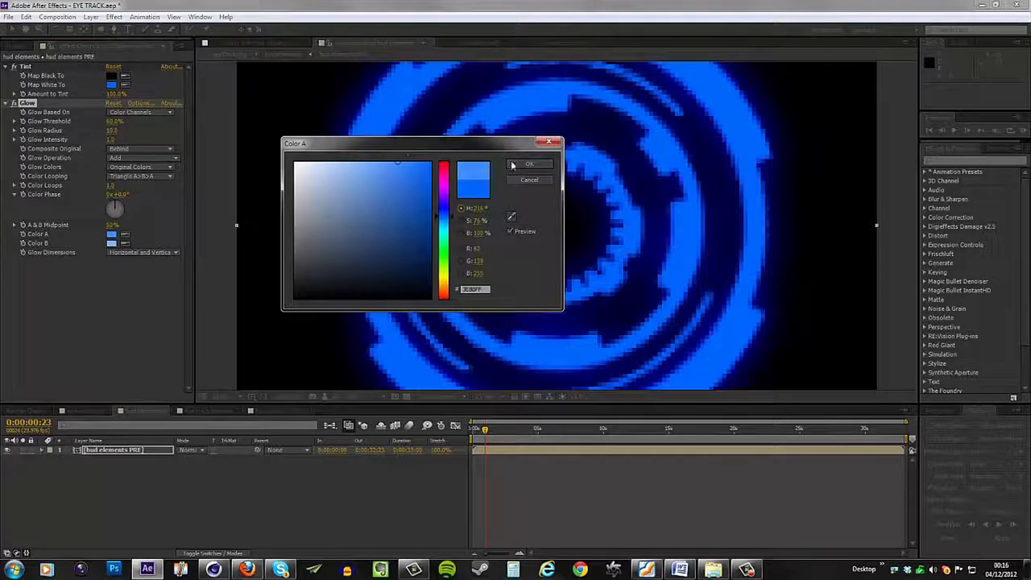
{"action": "left_click", "coordinate": [513, 164]}
Step: Set Glow Colors back to A & B Colors and make Color B white
{"action": "left_click", "coordinate": [150, 169]}
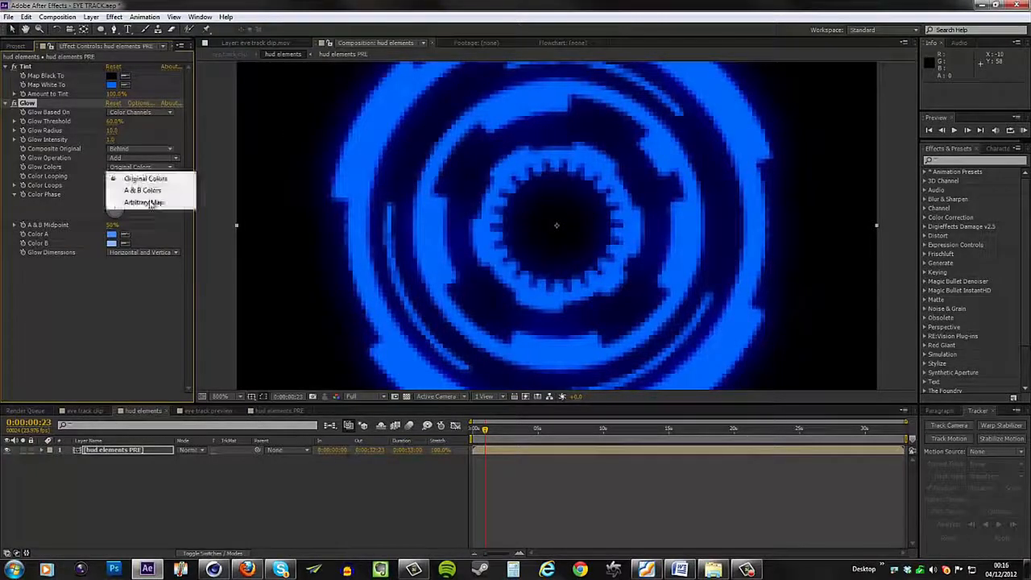
{"action": "left_click", "coordinate": [152, 189]}
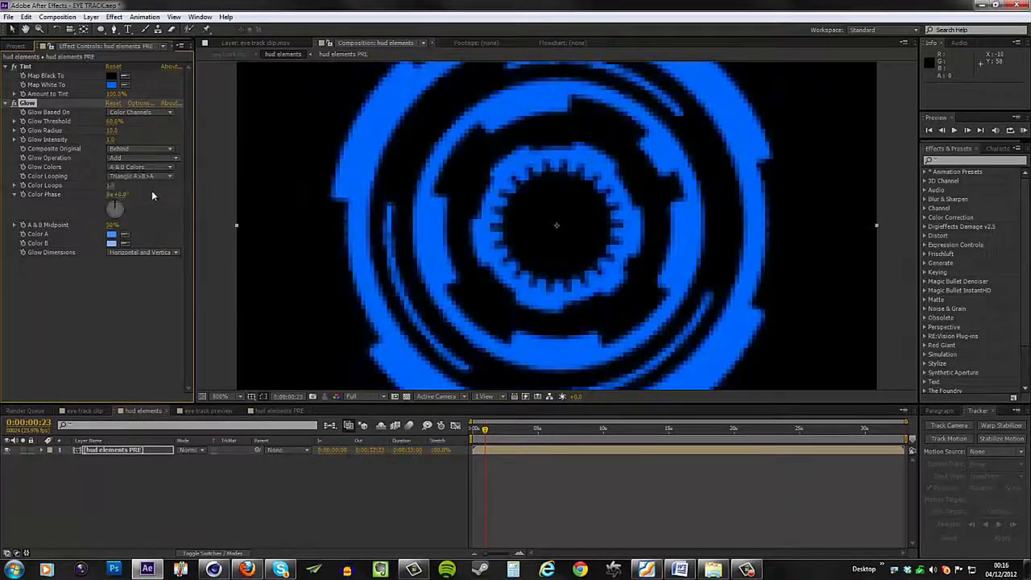
{"action": "left_click", "coordinate": [116, 244]}
{"action": "left_click", "coordinate": [296, 163]}
{"action": "left_click", "coordinate": [525, 166]}
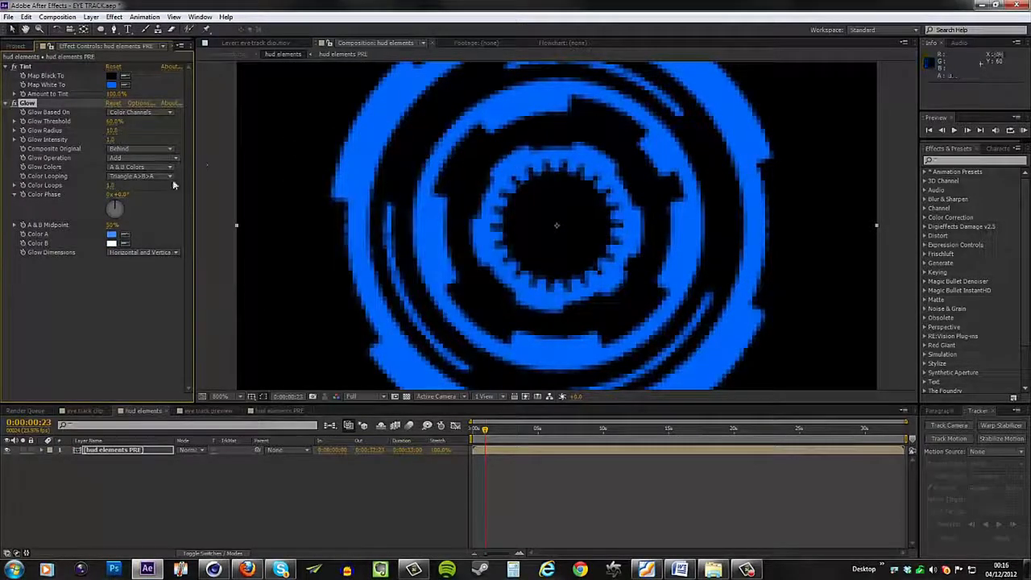
Step: Raise the Glow Intensity to 2.1 and lower the Glow Threshold to about 35.7%
{"action": "left_click", "coordinate": [116, 140]}
{"action": "left_click_drag", "start_coordinate": [167, 138], "coordinate": [172, 139]}
{"action": "left_click_drag", "start_coordinate": [83, 120], "coordinate": [78, 120]}
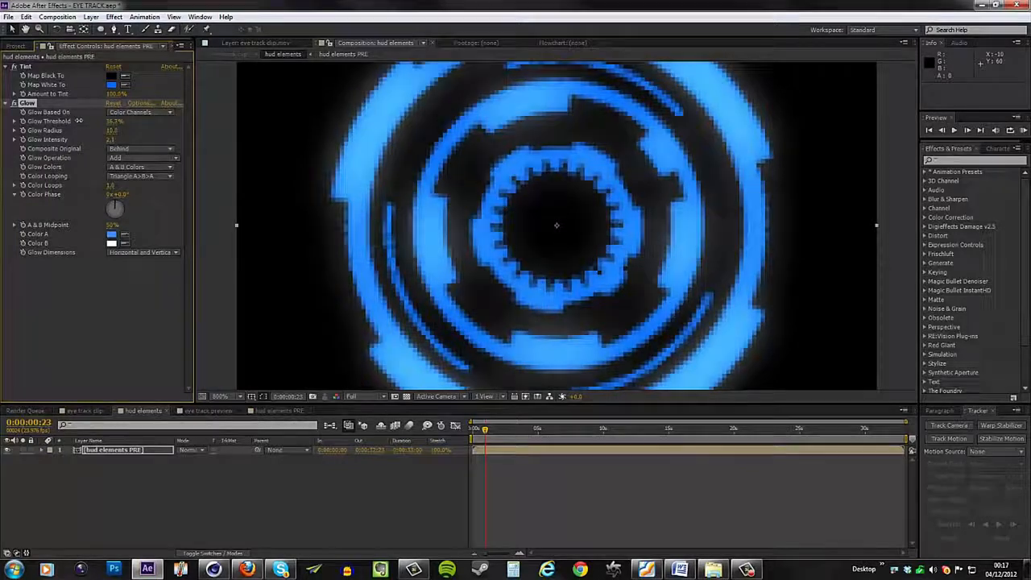
Step: Match the Glow's Color B to Color A by sampling its swatch, and scrub through the rotating rings
{"action": "left_click", "coordinate": [111, 242]}
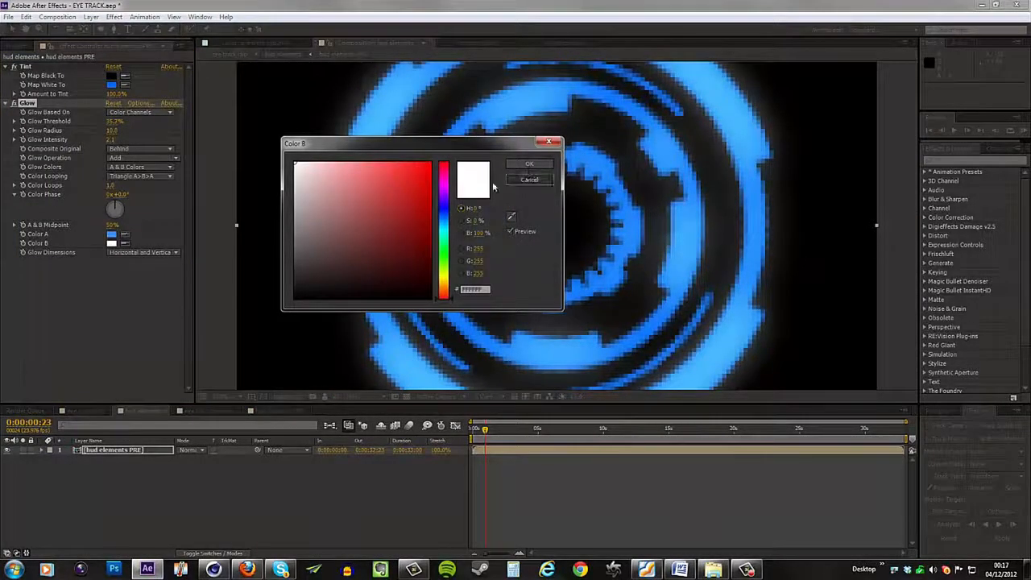
{"action": "left_click", "coordinate": [527, 180]}
{"action": "left_click", "coordinate": [125, 243]}
{"action": "left_click", "coordinate": [114, 235]}
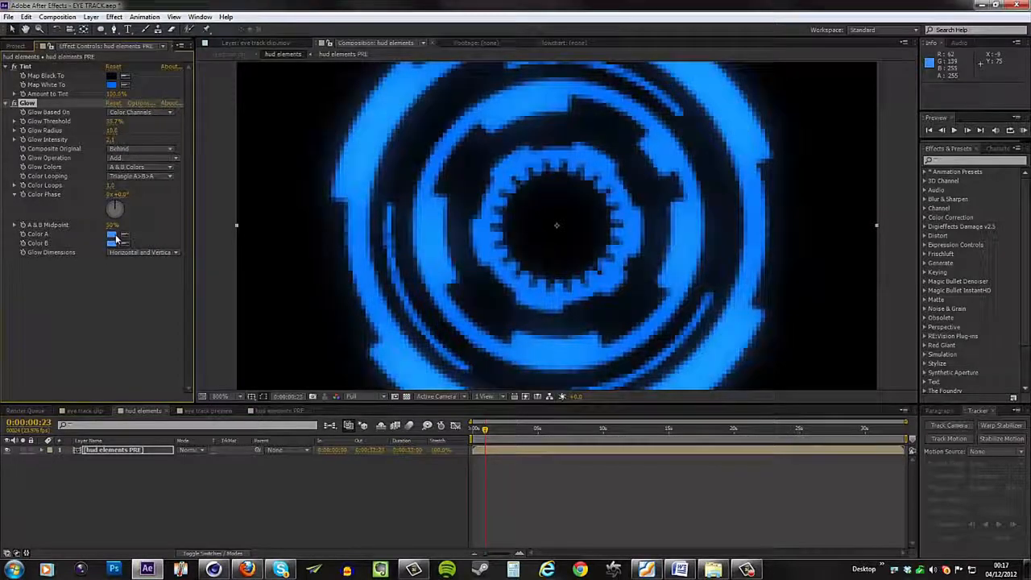
{"action": "scroll", "coordinate": [485, 260], "scroll_direction": "down", "scroll_amount": 1}
{"action": "left_click_drag", "start_coordinate": [492, 430], "coordinate": [548, 429]}
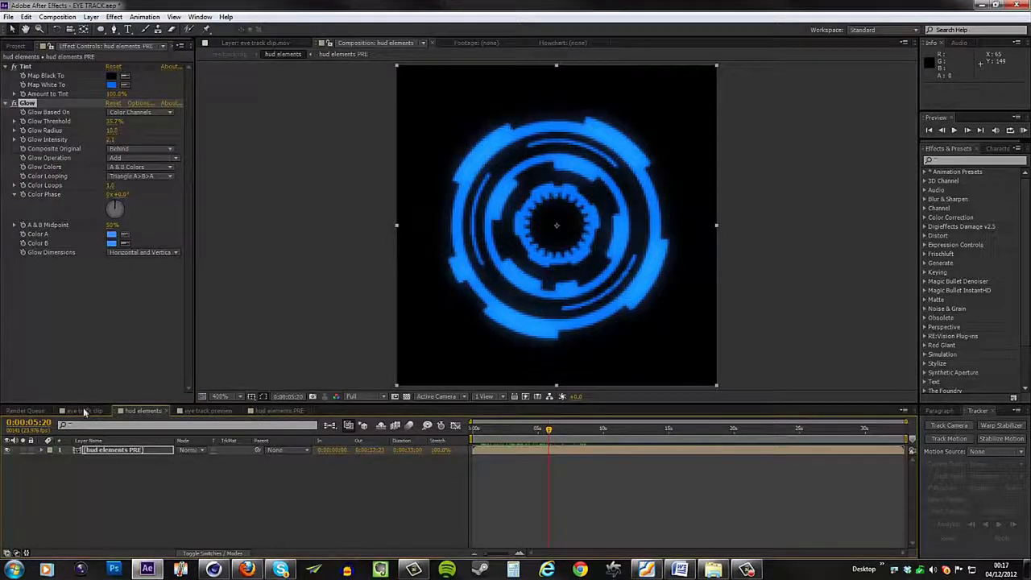
Step: In the eye track clip composition, set the hud elements layer's blending mode to Add and scrub through the result
{"action": "left_click", "coordinate": [85, 411]}
{"action": "left_click_drag", "start_coordinate": [529, 429], "coordinate": [609, 433]}
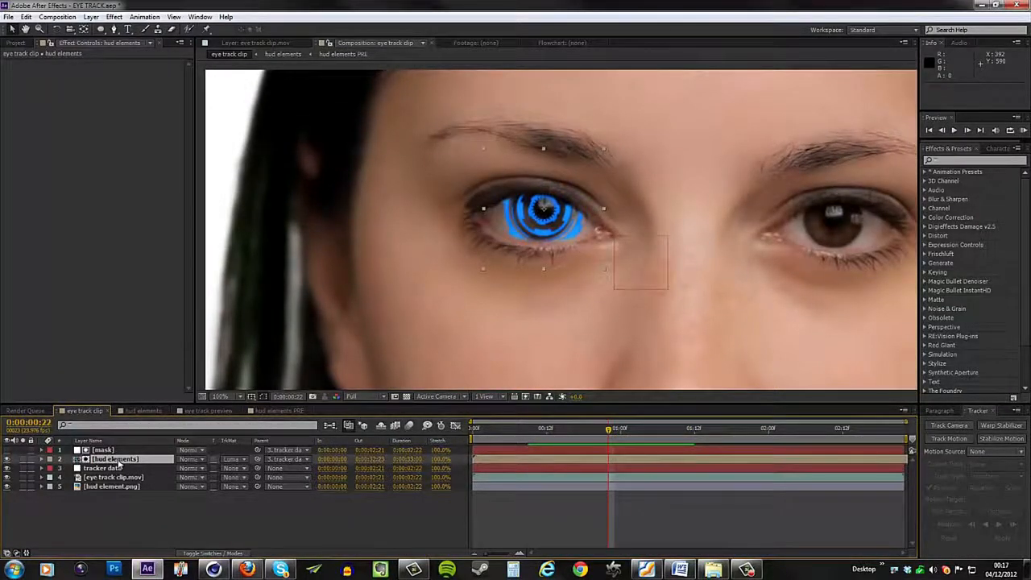
{"action": "right_click", "coordinate": [117, 459]}
{"action": "mouse_move", "coordinate": [165, 188]}
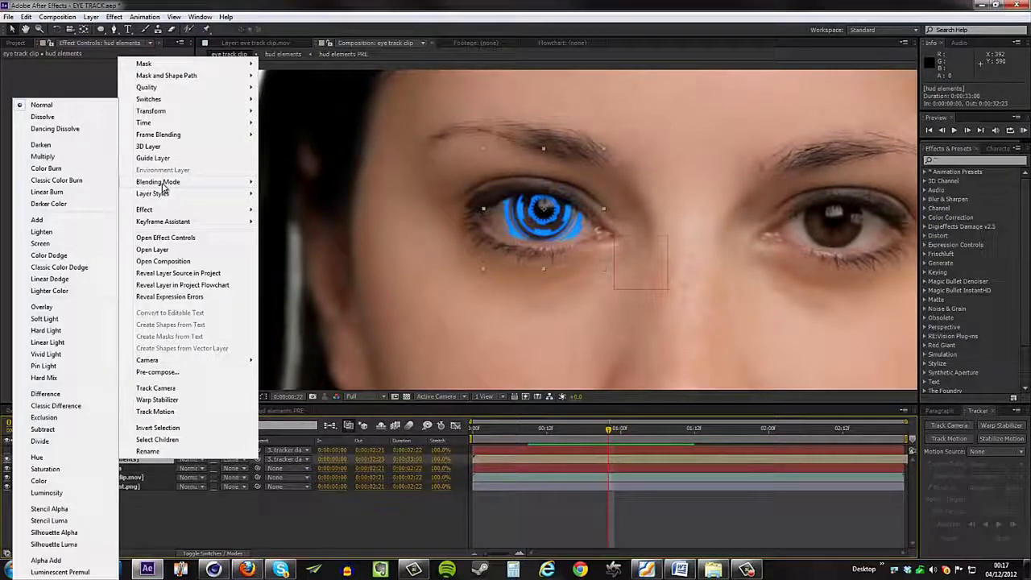
{"action": "left_click", "coordinate": [64, 219]}
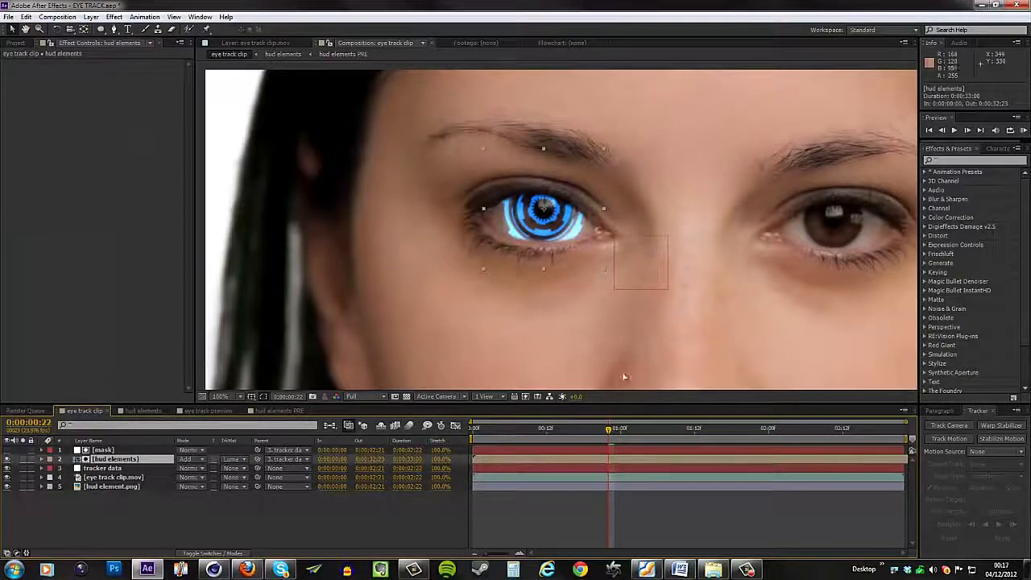
{"action": "left_click_drag", "start_coordinate": [609, 430], "coordinate": [689, 440]}
Step: In the hud elements composition, set the Glow's Color B to 0066FF and duplicate the Glow, giving the copy Radius 24 and Intensity 0.3
{"action": "left_click", "coordinate": [267, 412]}
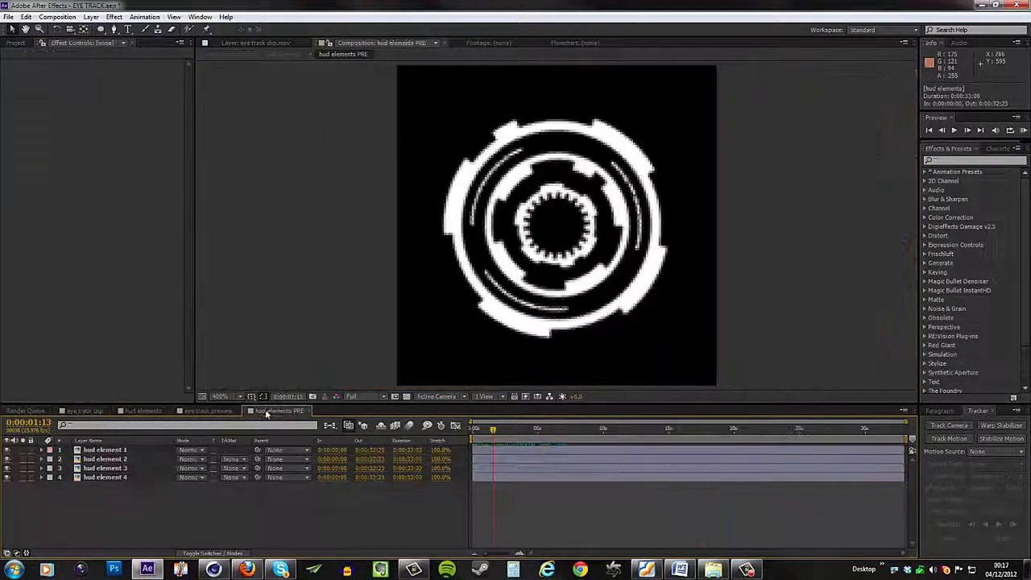
{"action": "left_click", "coordinate": [143, 411]}
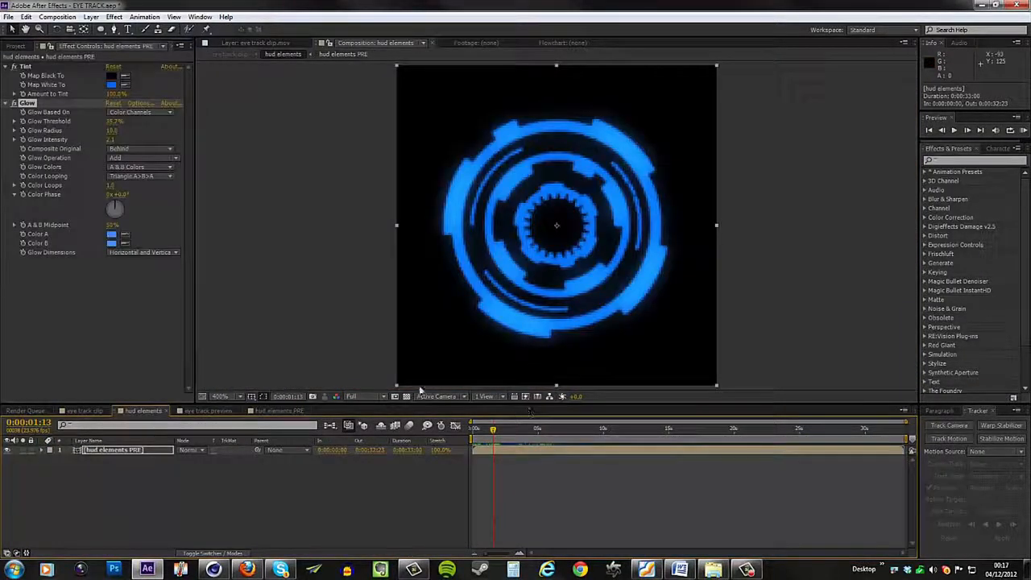
{"action": "left_click", "coordinate": [112, 244]}
{"action": "left_click", "coordinate": [344, 162]}
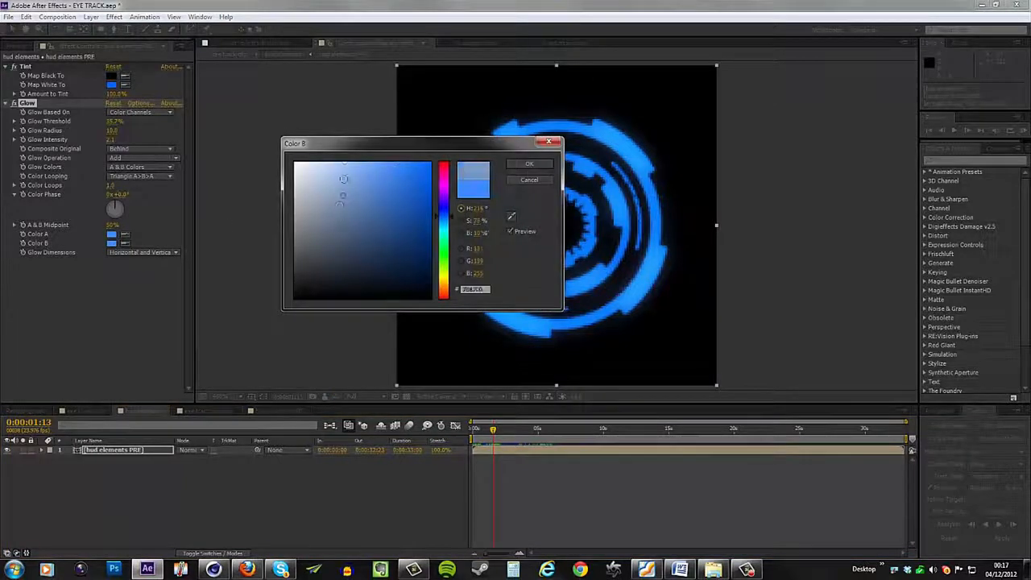
{"action": "left_click", "coordinate": [319, 163]}
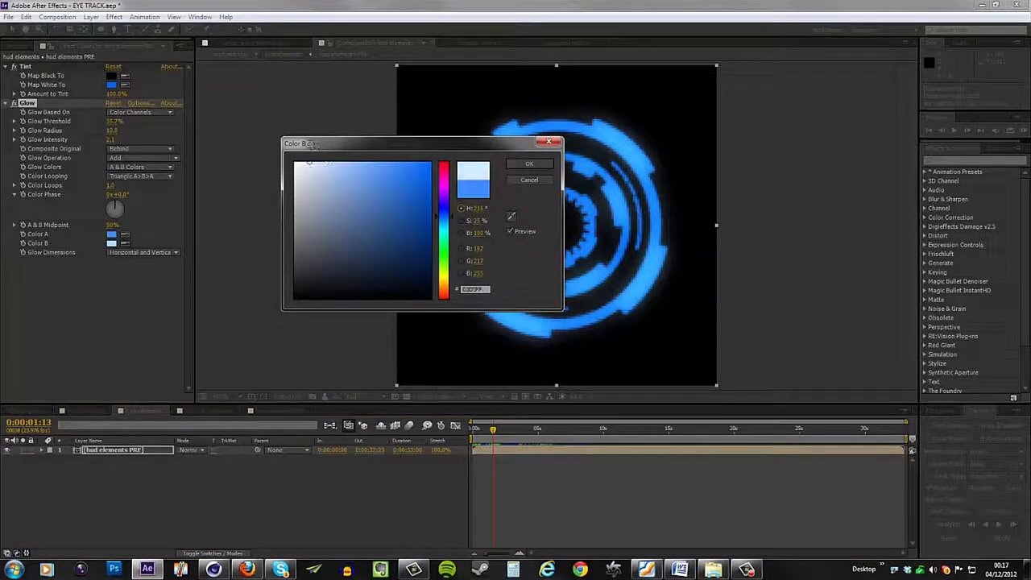
{"action": "left_click_drag", "start_coordinate": [315, 162], "coordinate": [485, 162]}
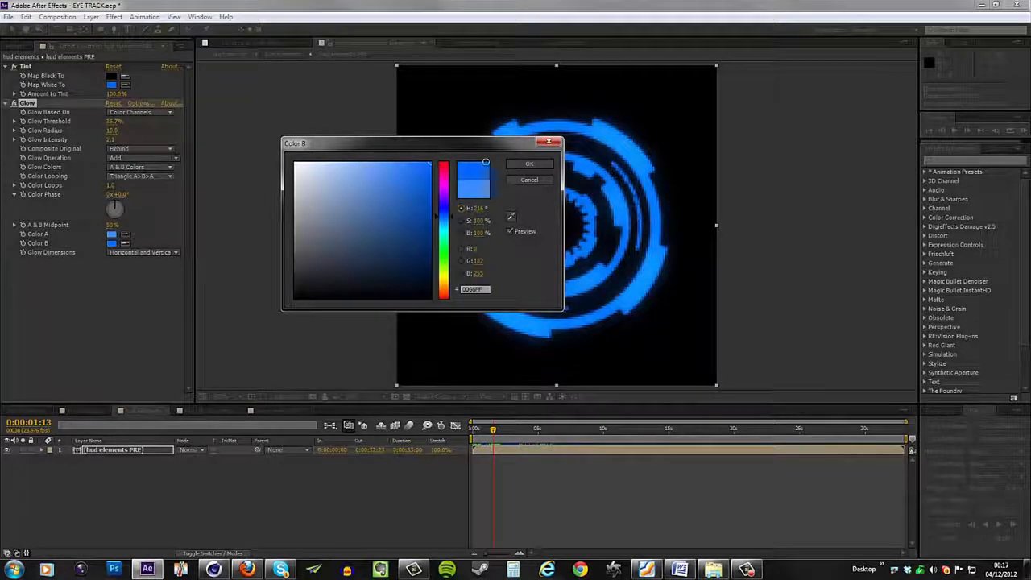
{"action": "left_click", "coordinate": [532, 164]}
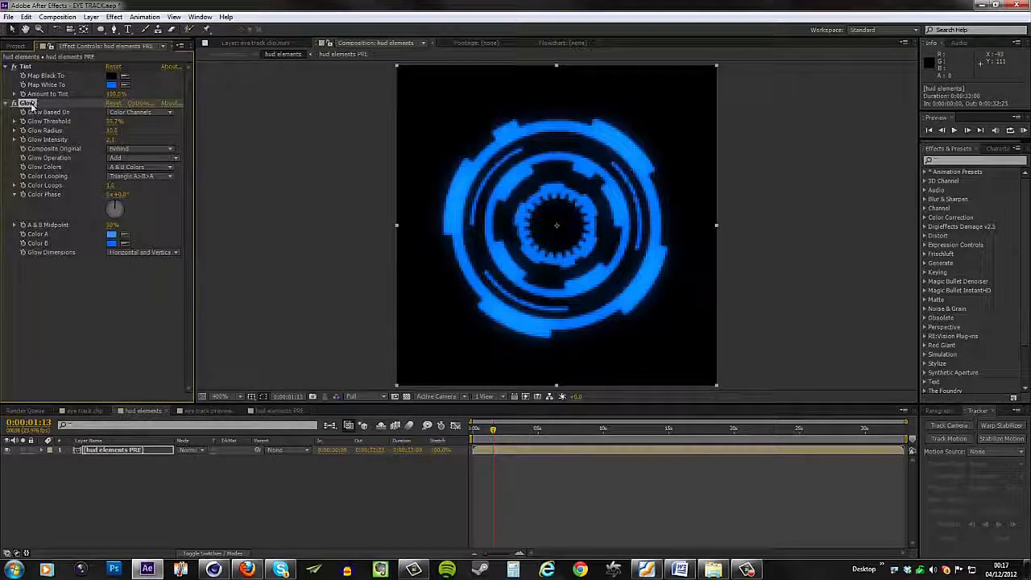
{"action": "key", "text": "ctrl+d"}
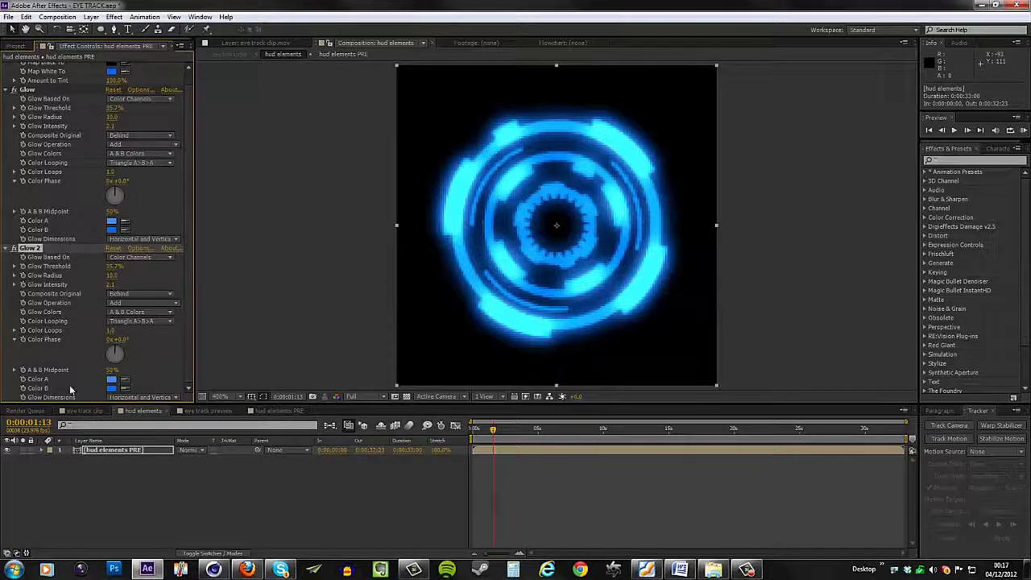
{"action": "left_click_drag", "start_coordinate": [119, 274], "coordinate": [4, 285]}
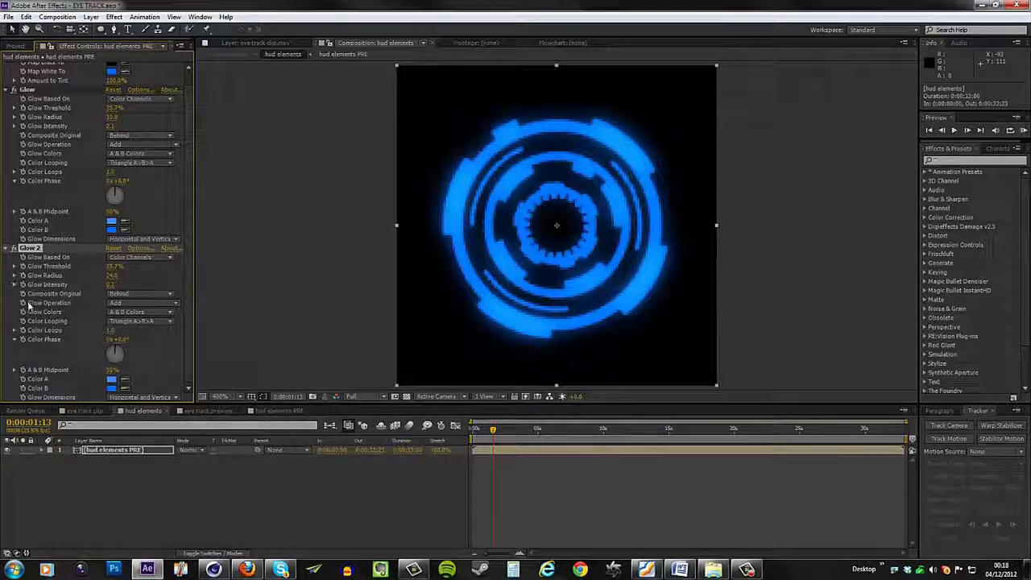
Step: Duplicate the hud elements PRE layer, delete both Glows and the Tint from the upper copy, and scrub through the result
{"action": "left_click", "coordinate": [121, 453]}
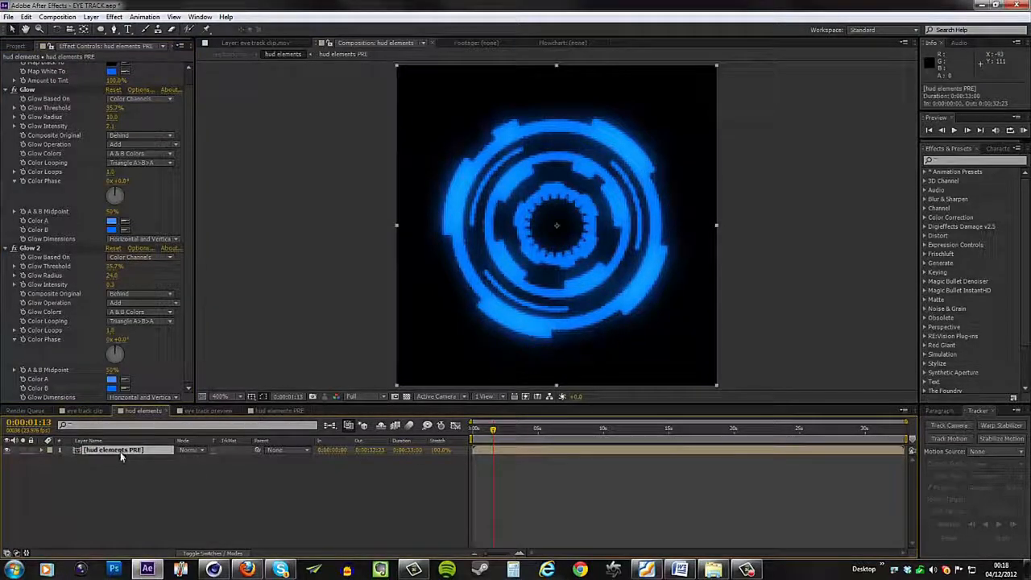
{"action": "key", "text": "ctrl+d"}
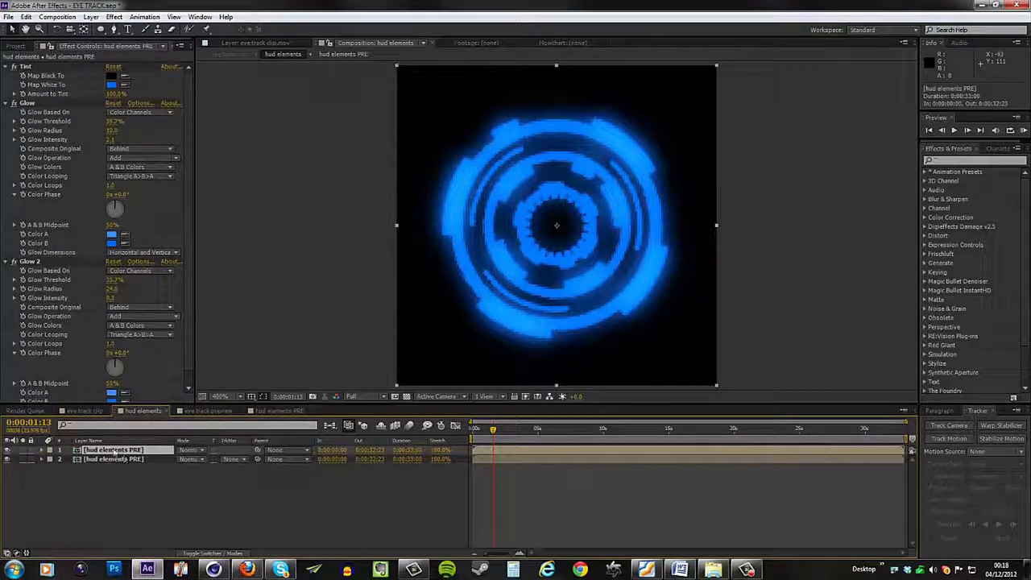
{"action": "left_click", "coordinate": [28, 263]}
{"action": "key", "text": "Delete"}
{"action": "left_click", "coordinate": [26, 103]}
{"action": "key", "text": "Delete"}
{"action": "left_click", "coordinate": [25, 67]}
{"action": "key", "text": "Delete"}
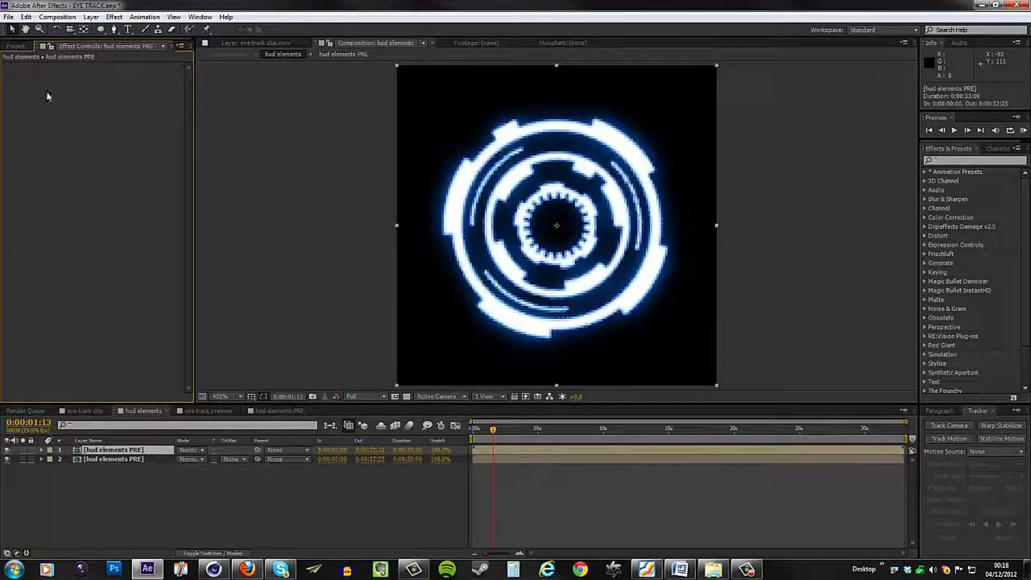
{"action": "left_click_drag", "start_coordinate": [494, 428], "coordinate": [527, 439]}
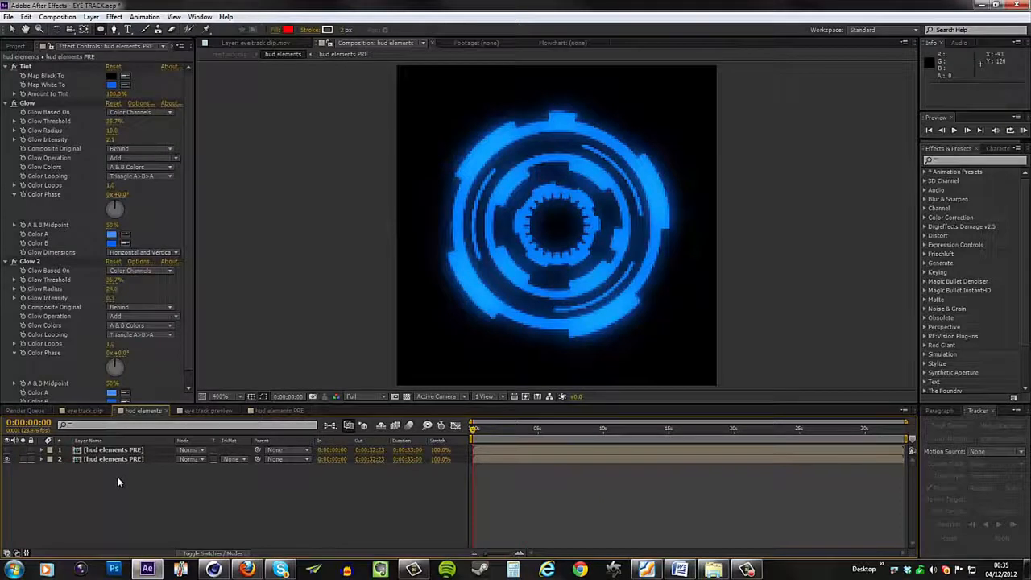
Step: Create a white composition-sized solid named pulse in the hud elements composition
{"action": "right_click", "coordinate": [117, 476]}
{"action": "mouse_move", "coordinate": [145, 363]}
{"action": "left_click", "coordinate": [36, 392]}
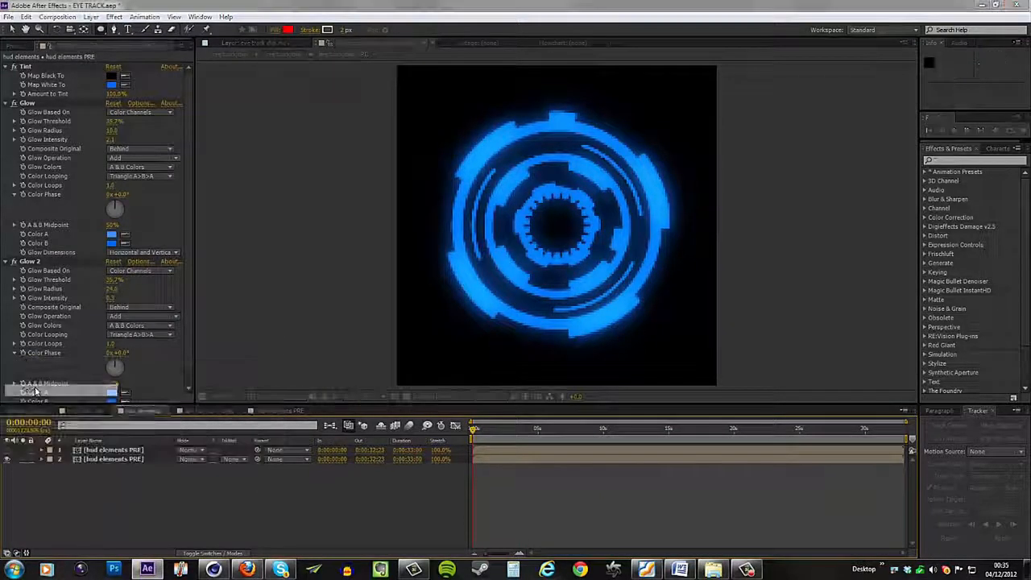
{"action": "type", "text": "pulse"}
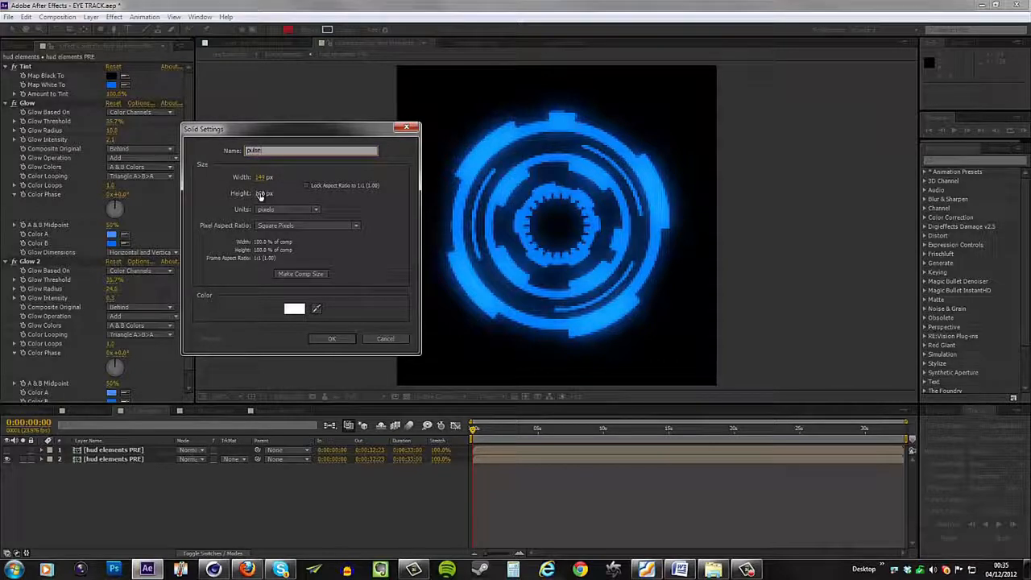
{"action": "left_click", "coordinate": [335, 339]}
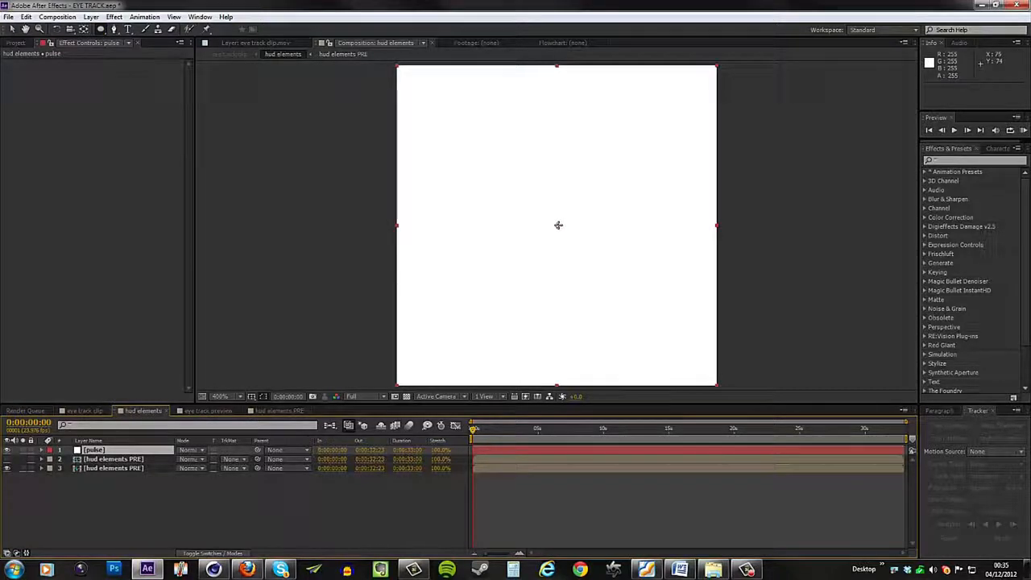
Step: Draw a centered circular mask nearly filling the pulse solid and keyframe its Mask Expansion at -70 pixels at 0:00:00:00
{"action": "left_click", "coordinate": [557, 225]}
{"action": "left_click_drag", "start_coordinate": [557, 224], "coordinate": [679, 376]}
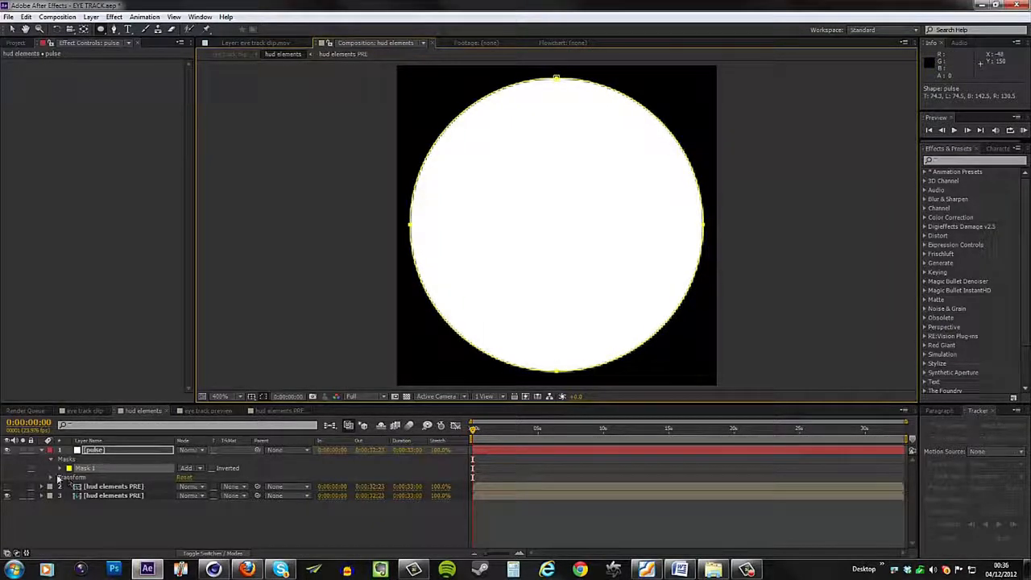
{"action": "left_click", "coordinate": [61, 468]}
{"action": "left_click", "coordinate": [79, 504]}
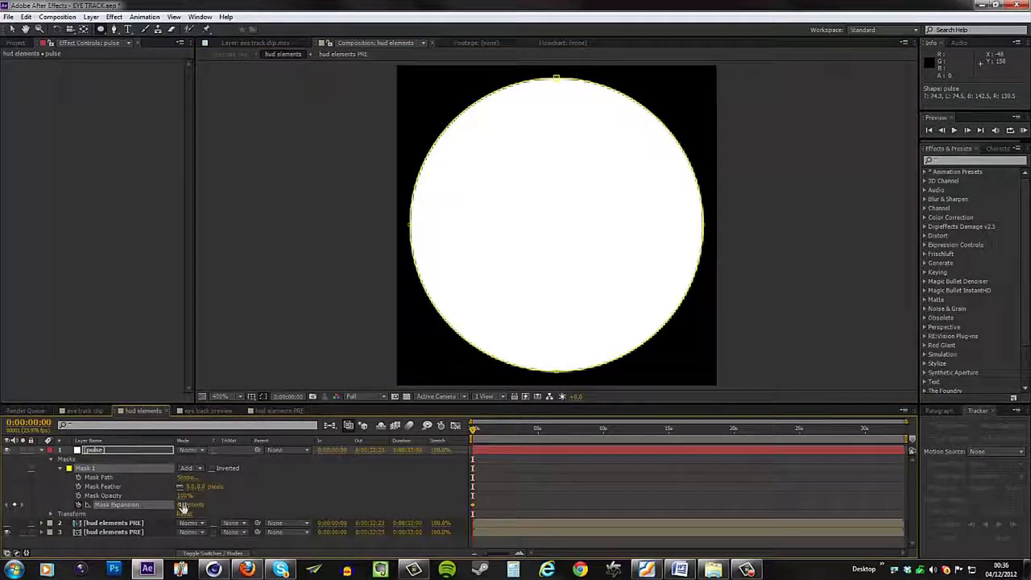
{"action": "left_click_drag", "start_coordinate": [179, 504], "coordinate": [149, 505]}
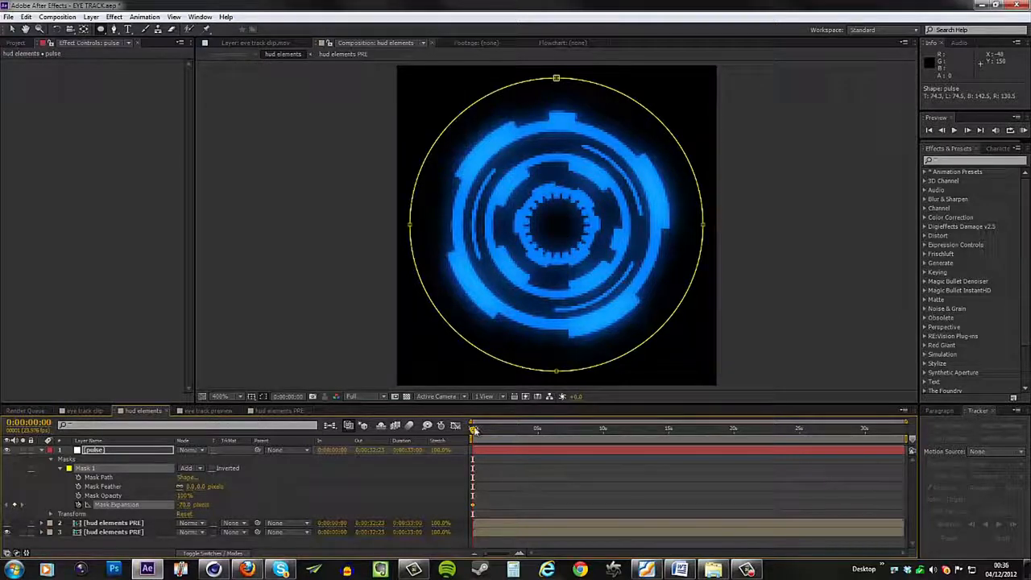
Step: Keyframe the pulse mask's Mask Expansion at 0 pixels at 0:00:00:12
{"action": "left_click_drag", "start_coordinate": [475, 430], "coordinate": [484, 449]}
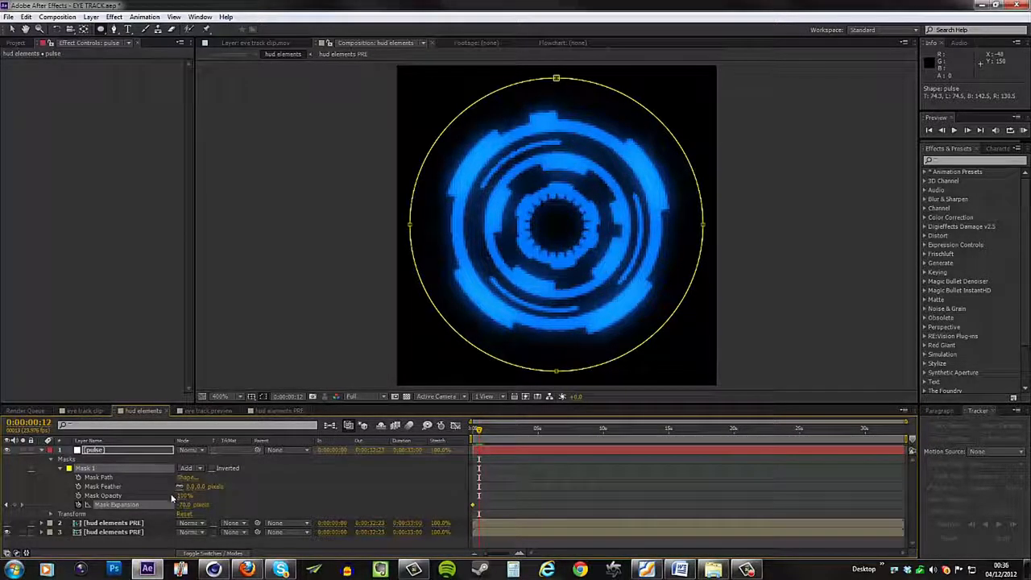
{"action": "left_click_drag", "start_coordinate": [193, 504], "coordinate": [222, 498]}
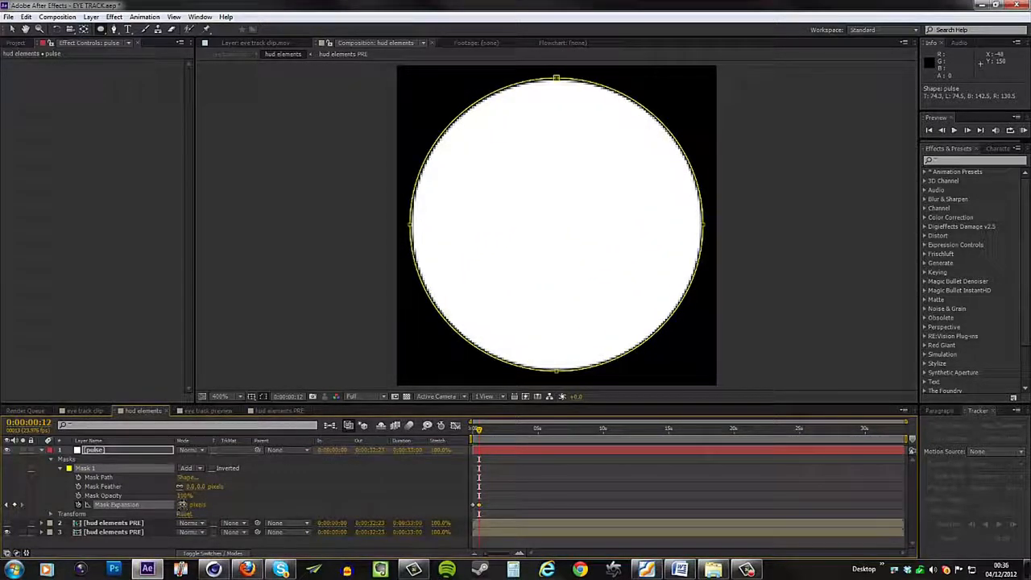
{"action": "type", "text": "0"}
{"action": "key", "text": "Return"}
Step: Duplicate Mask 1 on the pulse layer and set the copy's mask mode to Subtract
{"action": "left_click", "coordinate": [85, 468]}
{"action": "key", "text": "ctrl+d"}
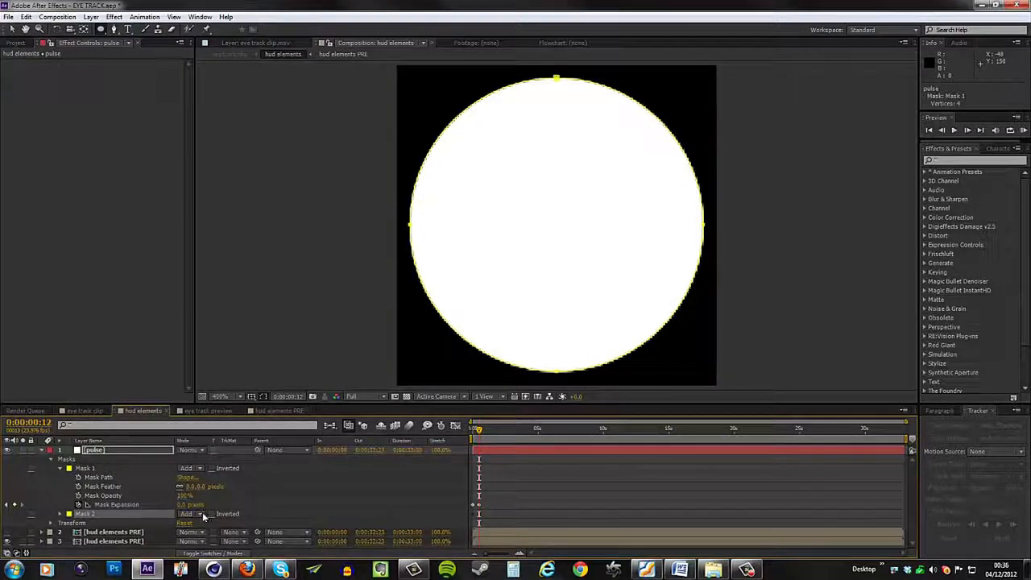
{"action": "left_click", "coordinate": [193, 514]}
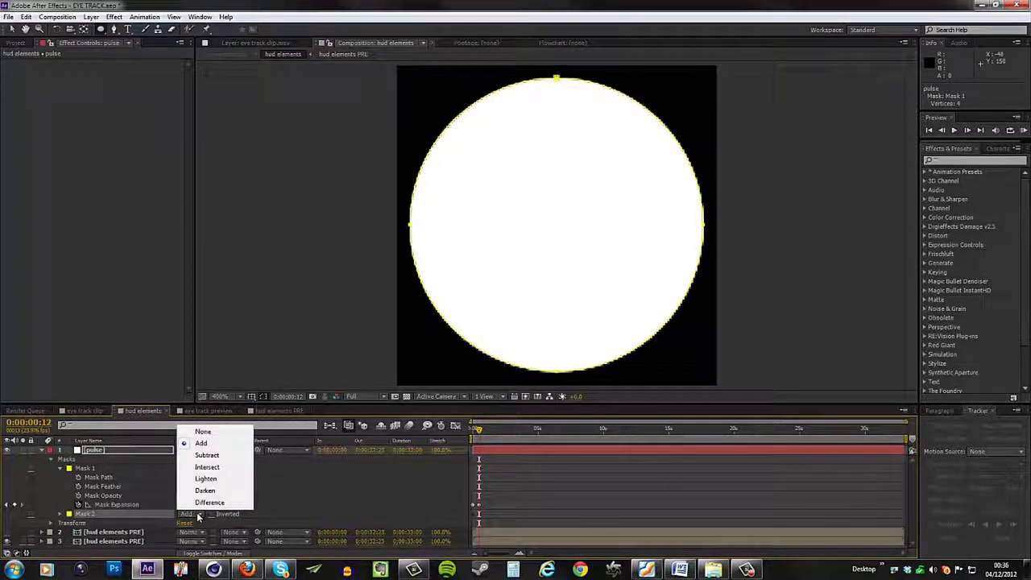
{"action": "left_click", "coordinate": [206, 455]}
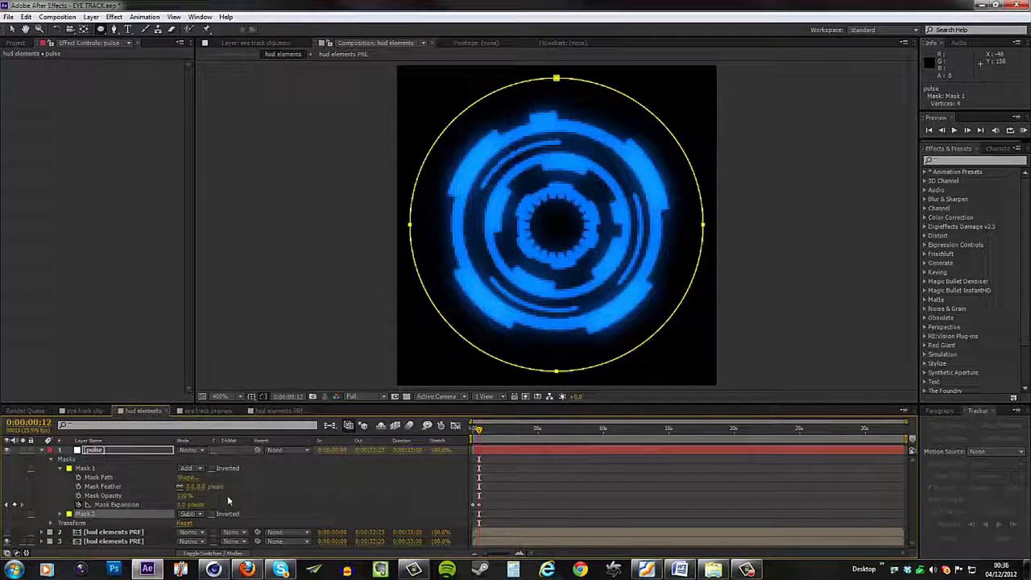
Step: Shift Mask 2's expansion keyframes two frames later, to 0:00:00:02 and 0:00:00:14, and scrub through the expanding ring
{"action": "key", "text": "u"}
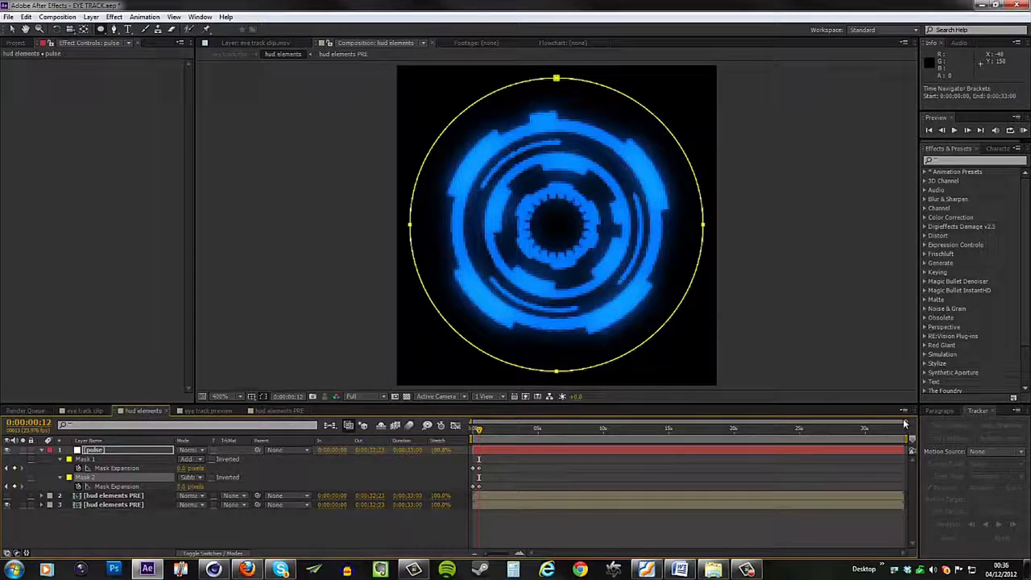
{"action": "left_click_drag", "start_coordinate": [904, 421], "coordinate": [540, 422]}
{"action": "mouse_move", "coordinate": [525, 482]}
{"action": "left_mouse_down"}
{"action": "mouse_move", "coordinate": [432, 489]}
{"action": "mouse_move", "coordinate": [480, 485]}
{"action": "left_mouse_up"}
{"action": "mouse_move", "coordinate": [520, 429]}
{"action": "left_mouse_down"}
{"action": "mouse_move", "coordinate": [469, 439]}
{"action": "mouse_move", "coordinate": [523, 442]}
{"action": "left_mouse_up"}
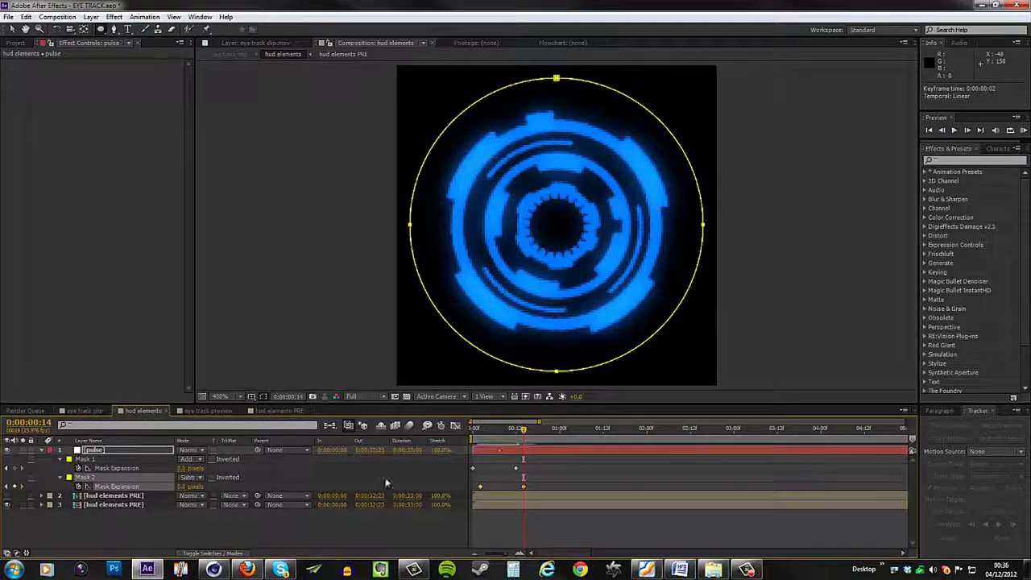
Step: Collapse the pulse layer, duplicate it and make the copy start at 0:00:00:12
{"action": "left_click", "coordinate": [86, 451]}
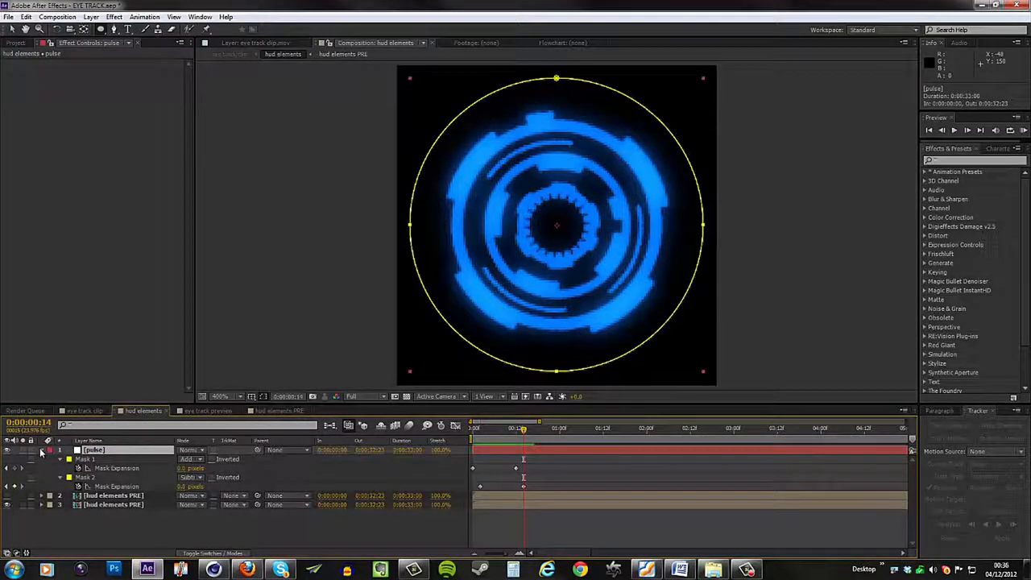
{"action": "left_click", "coordinate": [50, 450]}
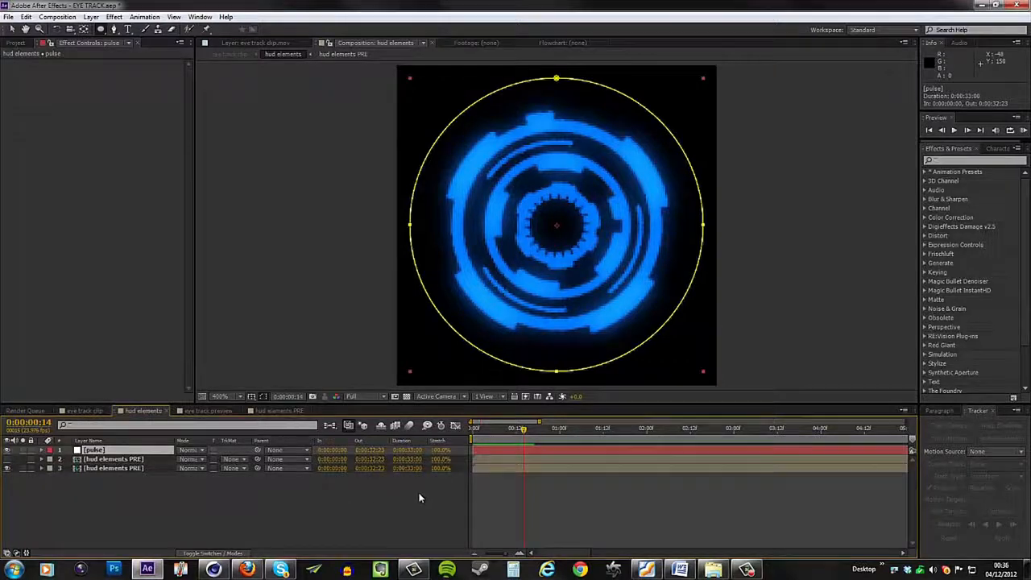
{"action": "key", "text": "ctrl+d"}
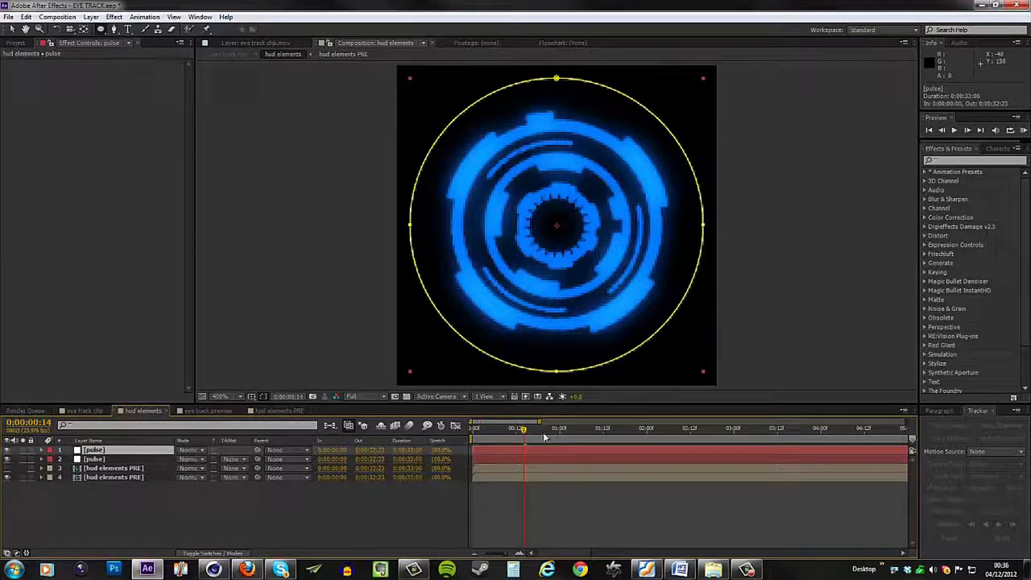
{"action": "left_click", "coordinate": [516, 431]}
{"action": "key", "text": "alt+bracketleft"}
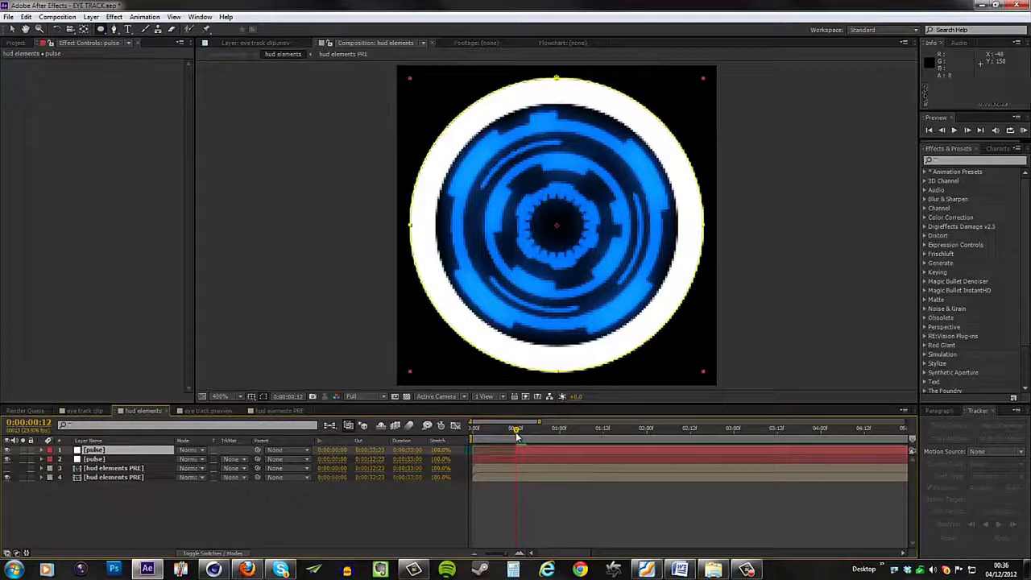
Step: Make two more copies of the pulse layer, starting at 0:00:01:00 and 0:00:01:12
{"action": "left_click_drag", "start_coordinate": [516, 432], "coordinate": [560, 442]}
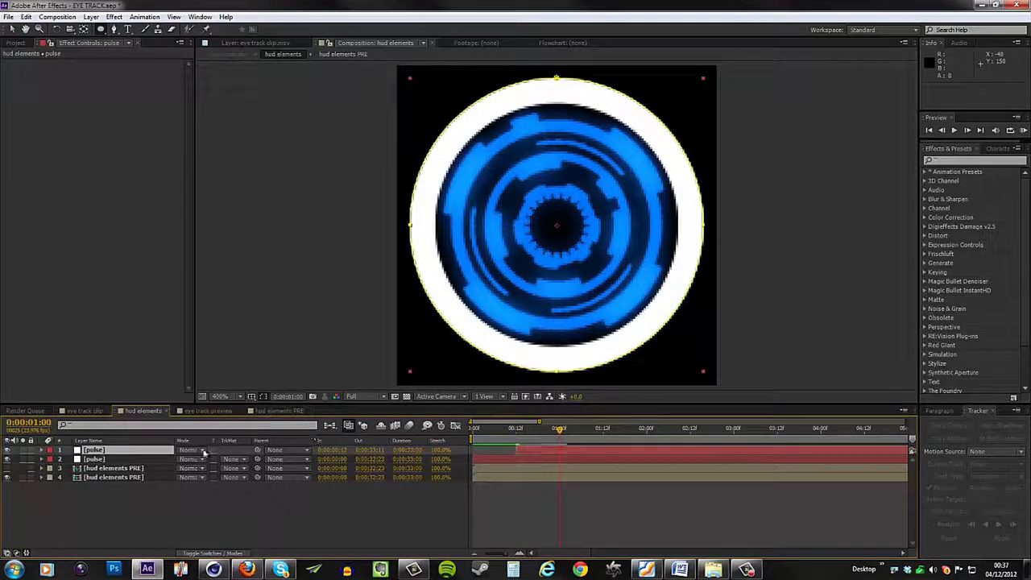
{"action": "key", "text": "ctrl+d"}
{"action": "key", "text": "bracketleft"}
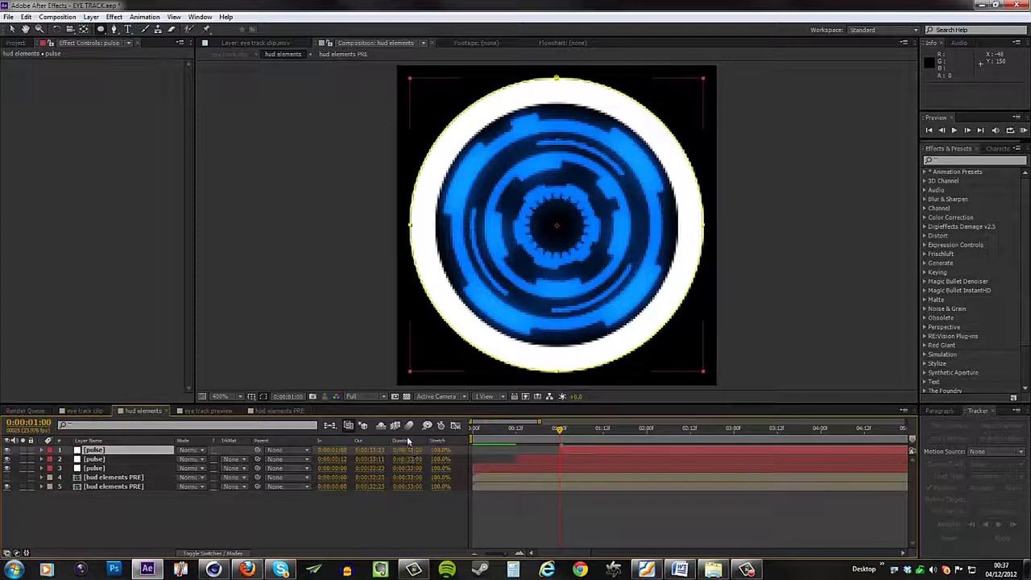
{"action": "left_click", "coordinate": [603, 429]}
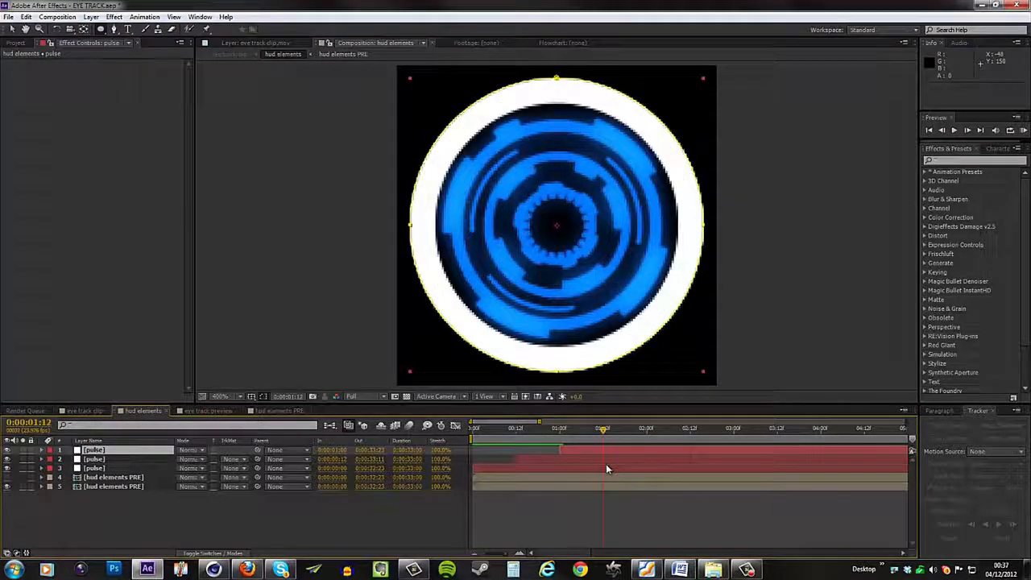
{"action": "key", "text": "ctrl+d"}
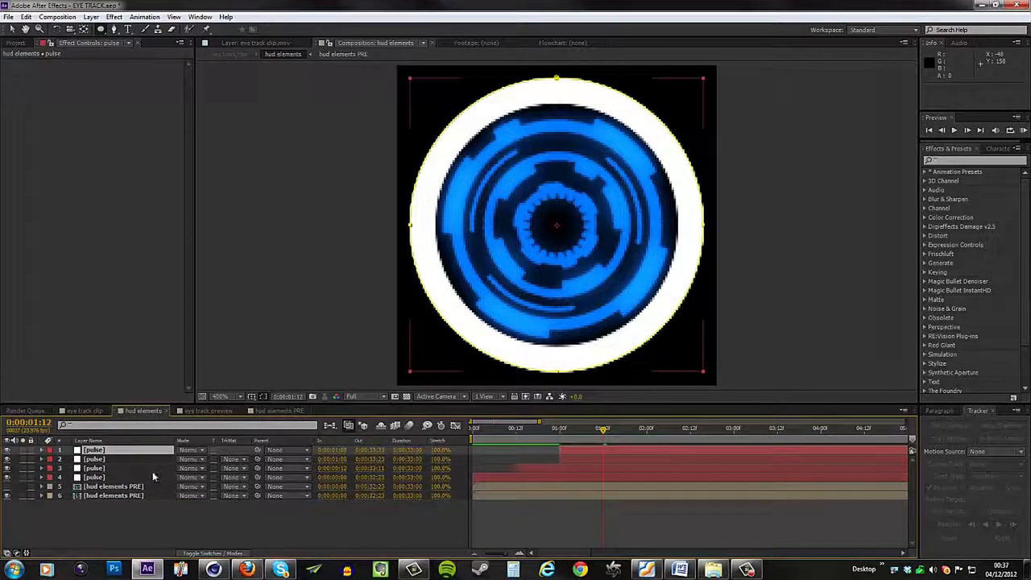
{"action": "key", "text": "bracketleft"}
Step: Make three more copies of the pulse layer, starting at 0:00:02:00, 0:00:02:12 and 0:00:03:00, and scrub through the repeating pulses
{"action": "left_click_drag", "start_coordinate": [603, 429], "coordinate": [648, 482]}
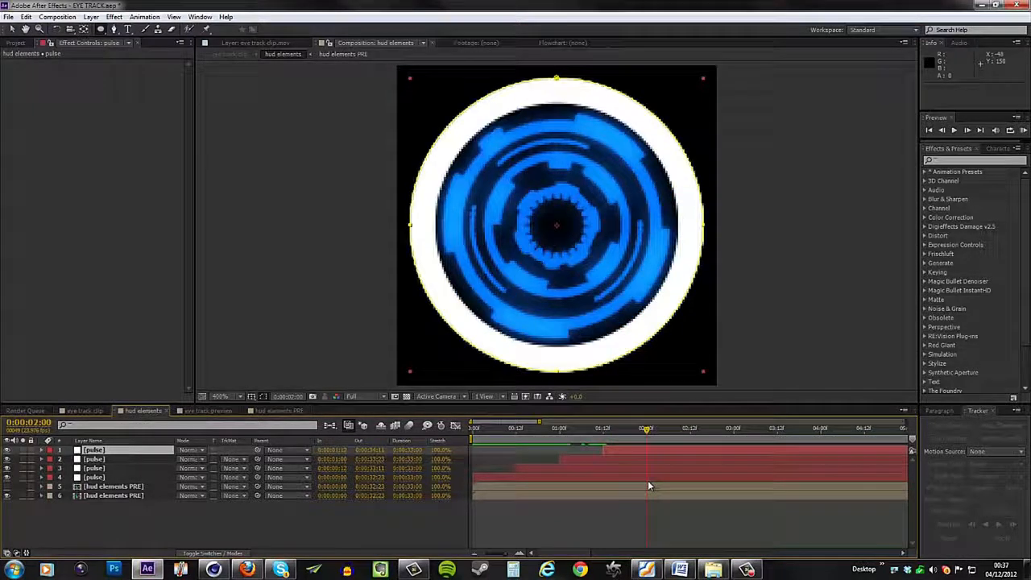
{"action": "key", "text": "ctrl+d"}
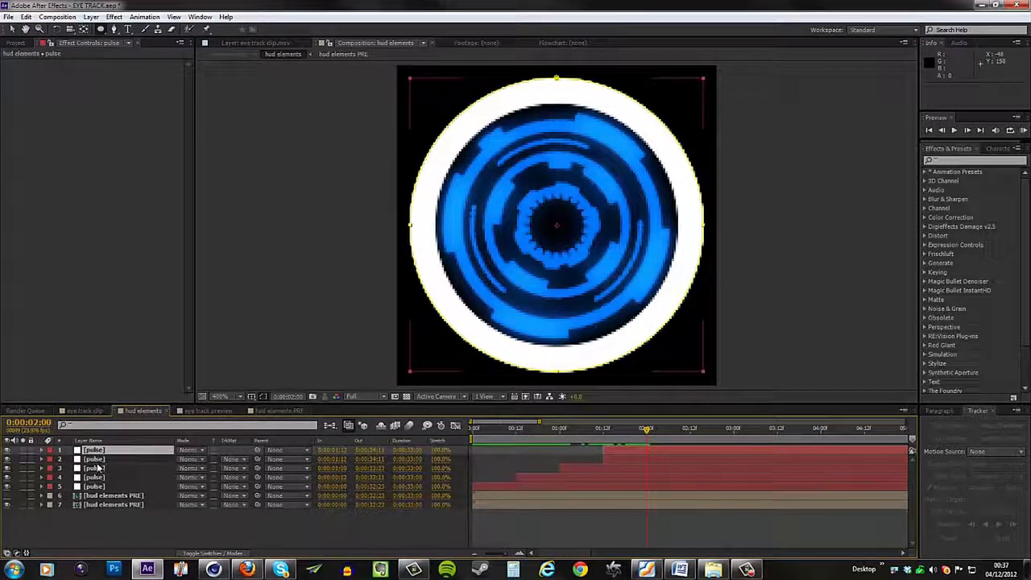
{"action": "key", "text": "bracketleft"}
{"action": "left_click_drag", "start_coordinate": [647, 435], "coordinate": [689, 465]}
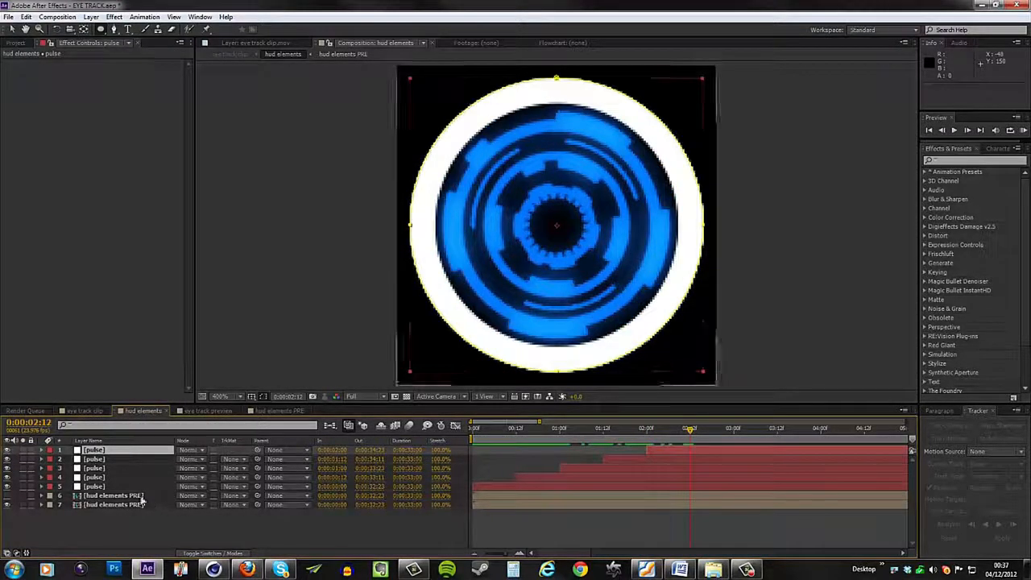
{"action": "key", "text": "ctrl+d"}
{"action": "key", "text": "bracketleft"}
{"action": "left_click_drag", "start_coordinate": [691, 428], "coordinate": [733, 475]}
{"action": "key", "text": "ctrl+d"}
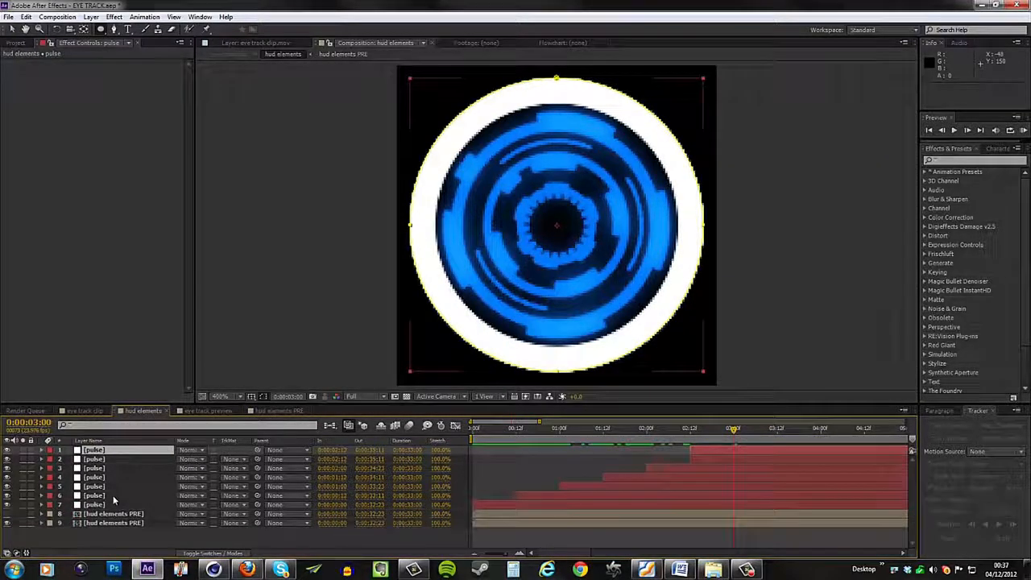
{"action": "key", "text": "bracketleft"}
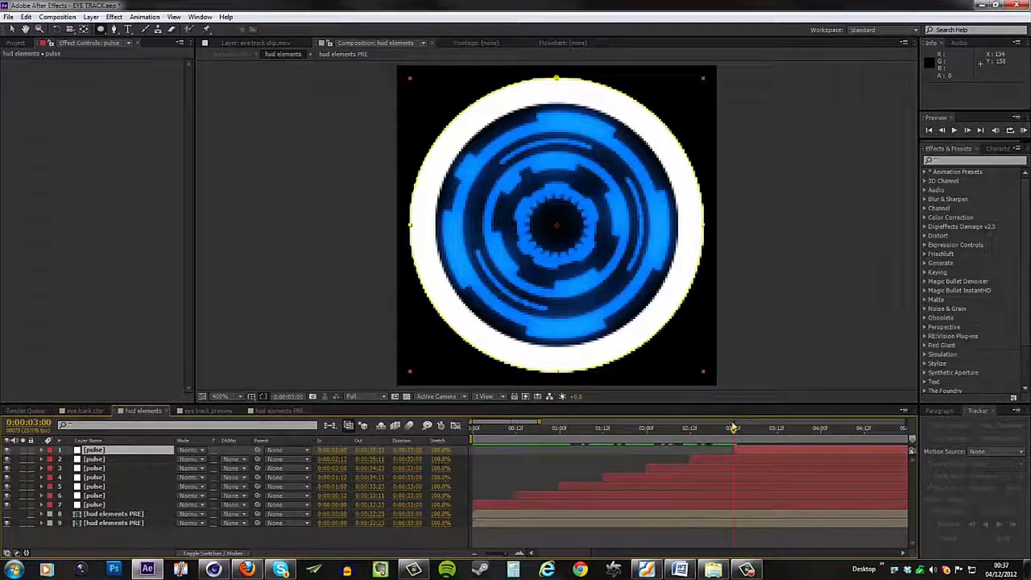
{"action": "left_click_drag", "start_coordinate": [735, 431], "coordinate": [614, 464]}
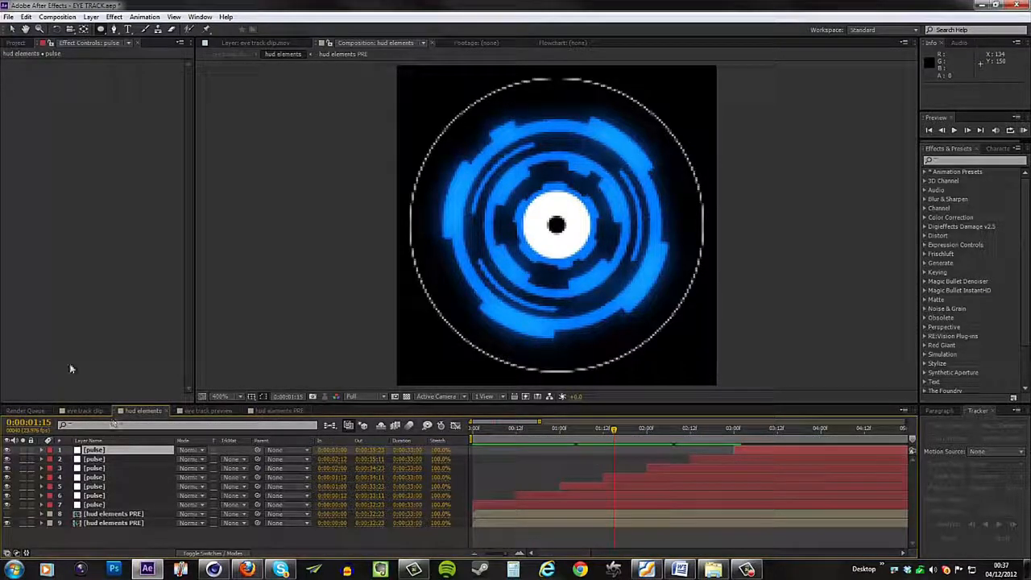
Step: Pre-compose all seven pulse layers into a composition named "pulses" and return to the hud elements composition
{"action": "left_click", "coordinate": [96, 504], "text": "shift"}
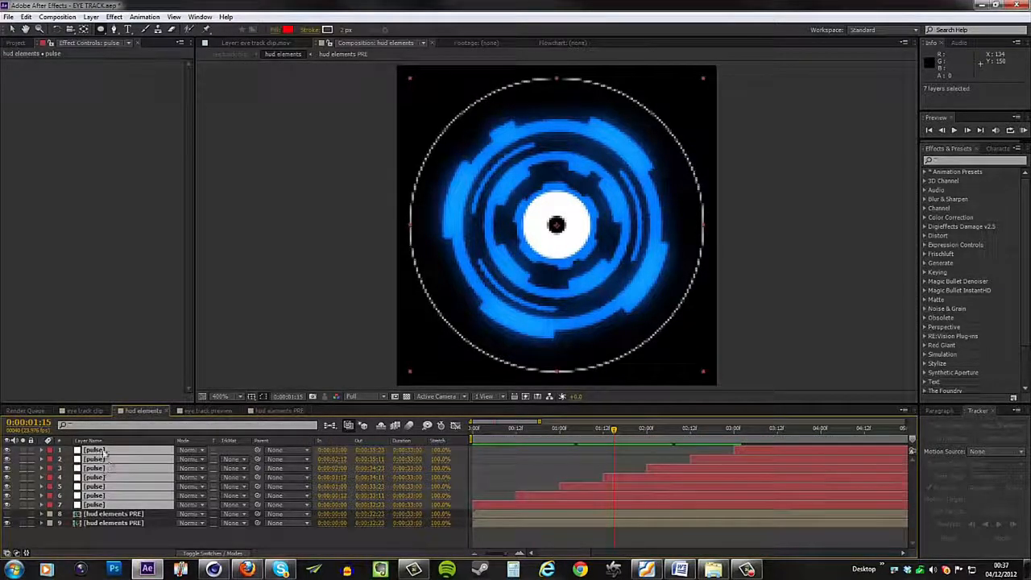
{"action": "right_click", "coordinate": [97, 505]}
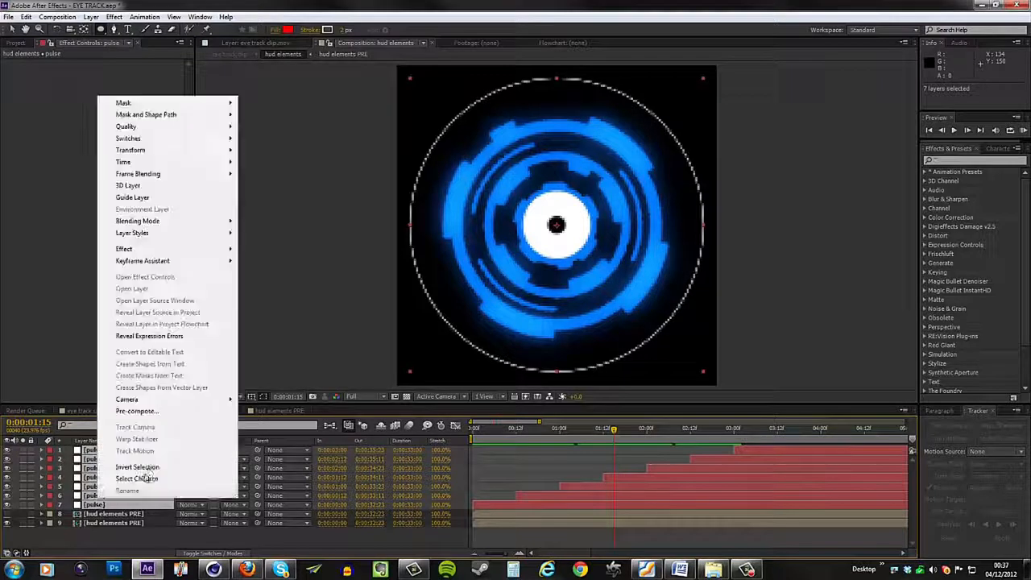
{"action": "left_click", "coordinate": [137, 411]}
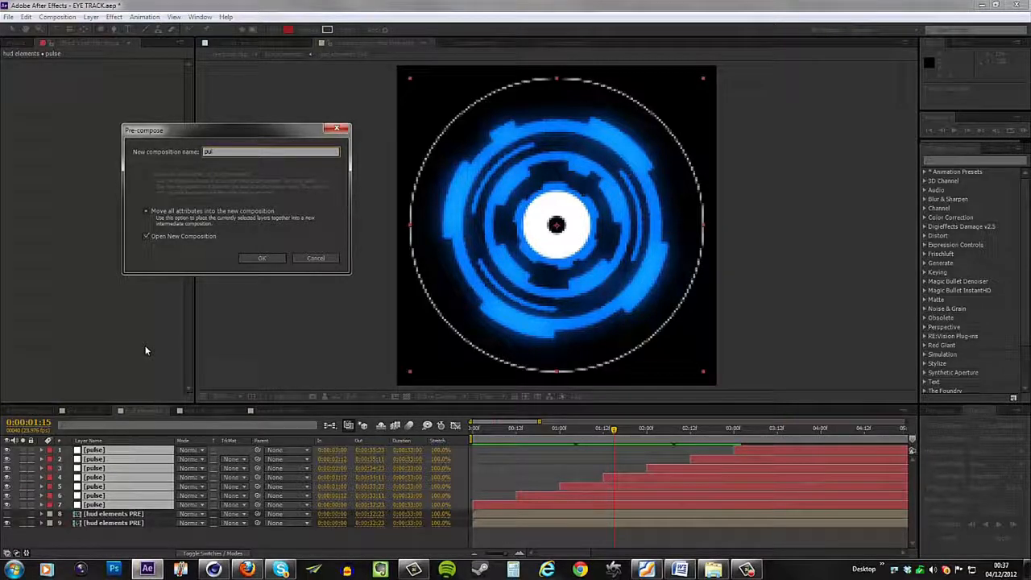
{"action": "left_click", "coordinate": [265, 257]}
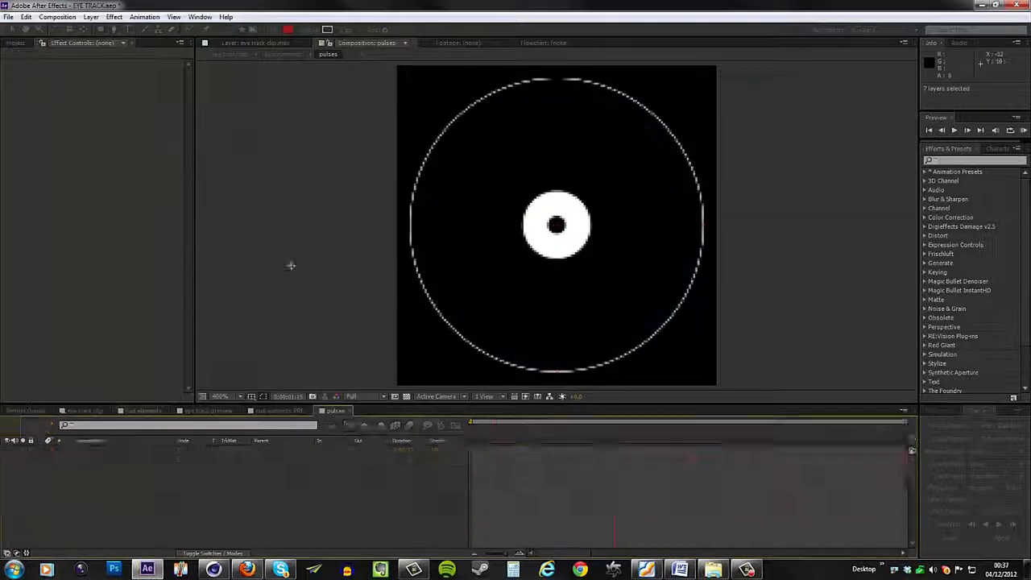
{"action": "left_click", "coordinate": [144, 412]}
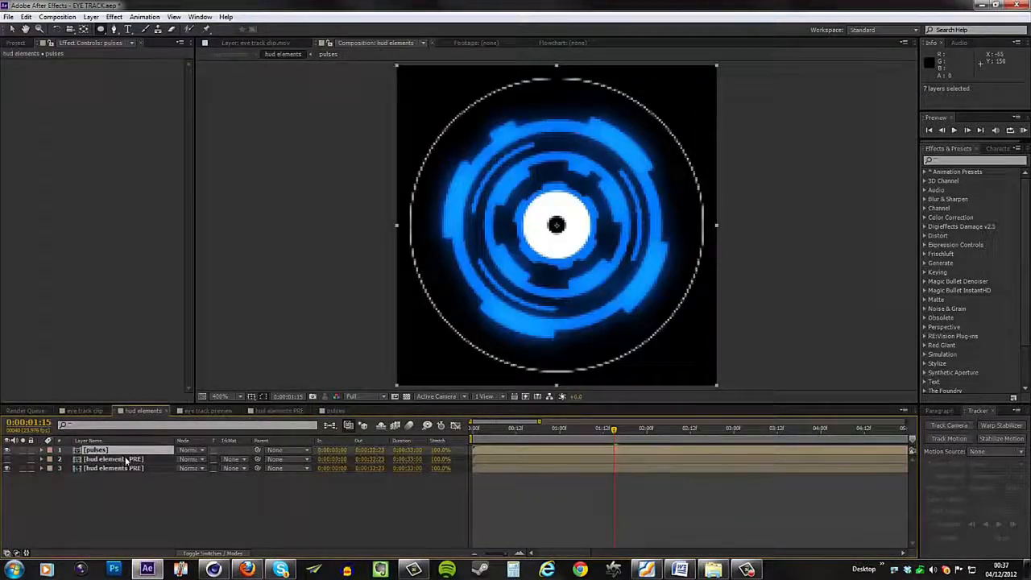
Step: Make the upper hud elements PRE layer visible, set its track matte to Luma Matte "[pulses]" and scrub through the result
{"action": "left_click", "coordinate": [121, 459]}
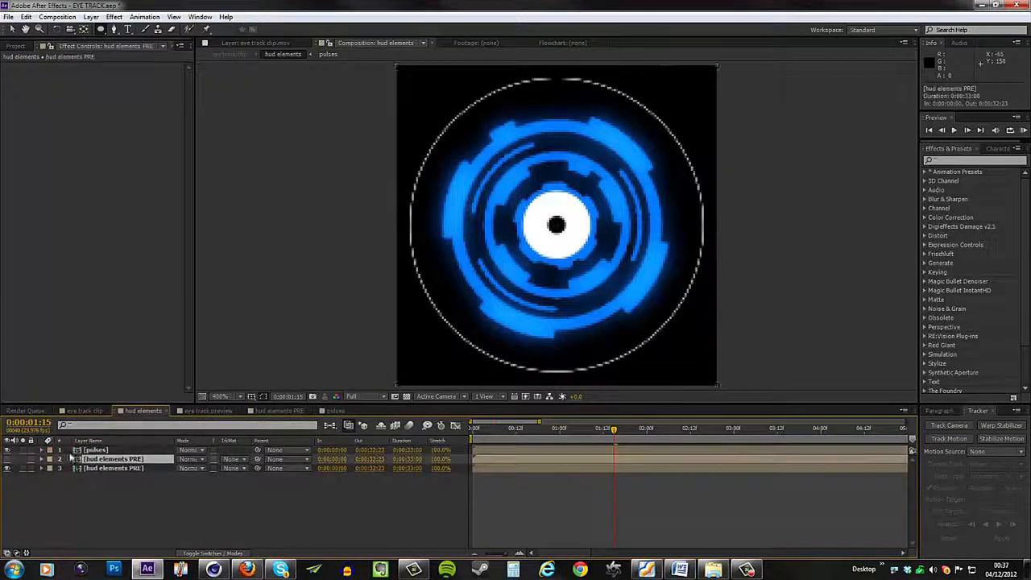
{"action": "left_click", "coordinate": [7, 459]}
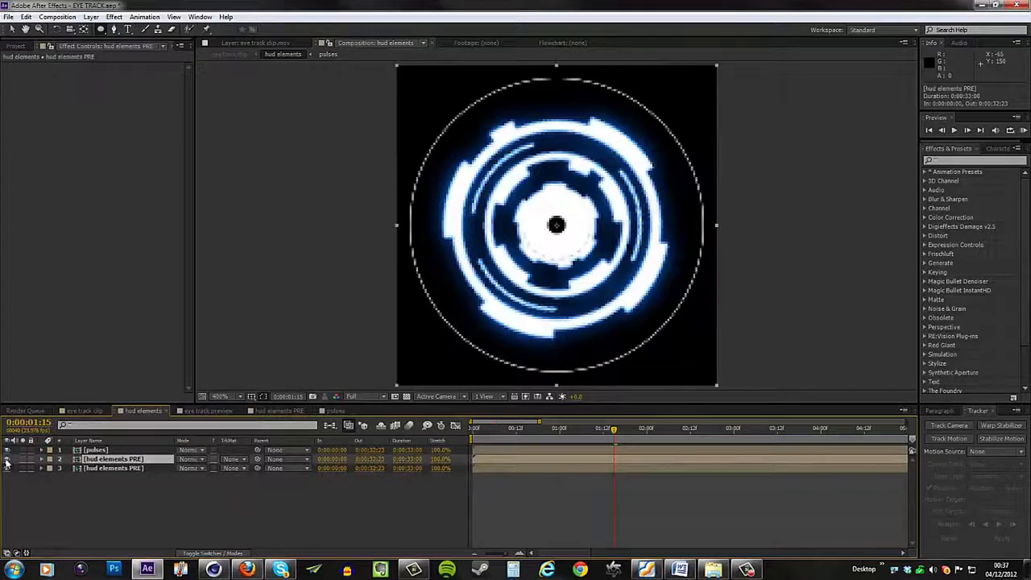
{"action": "left_click", "coordinate": [244, 460]}
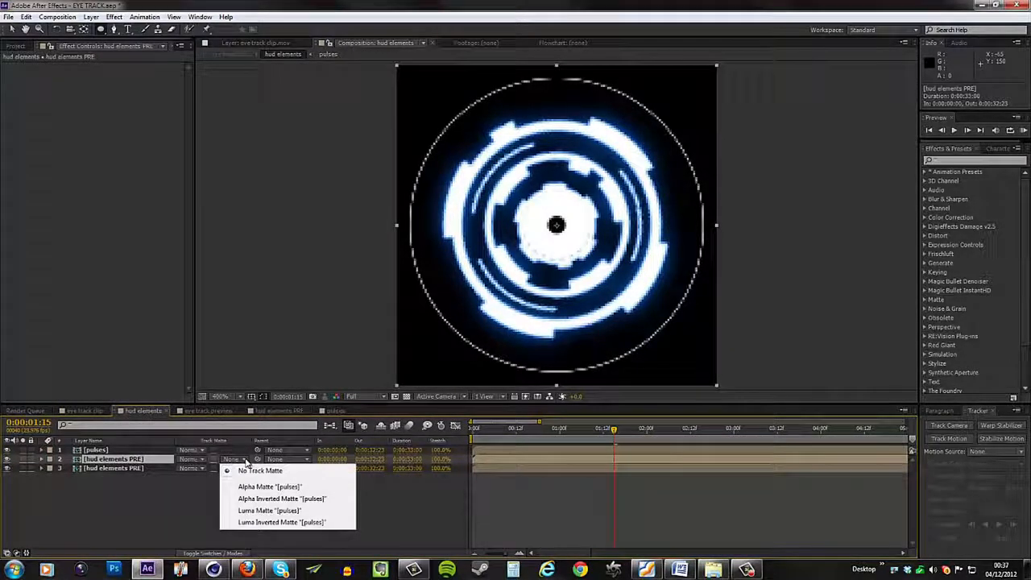
{"action": "left_click", "coordinate": [270, 510]}
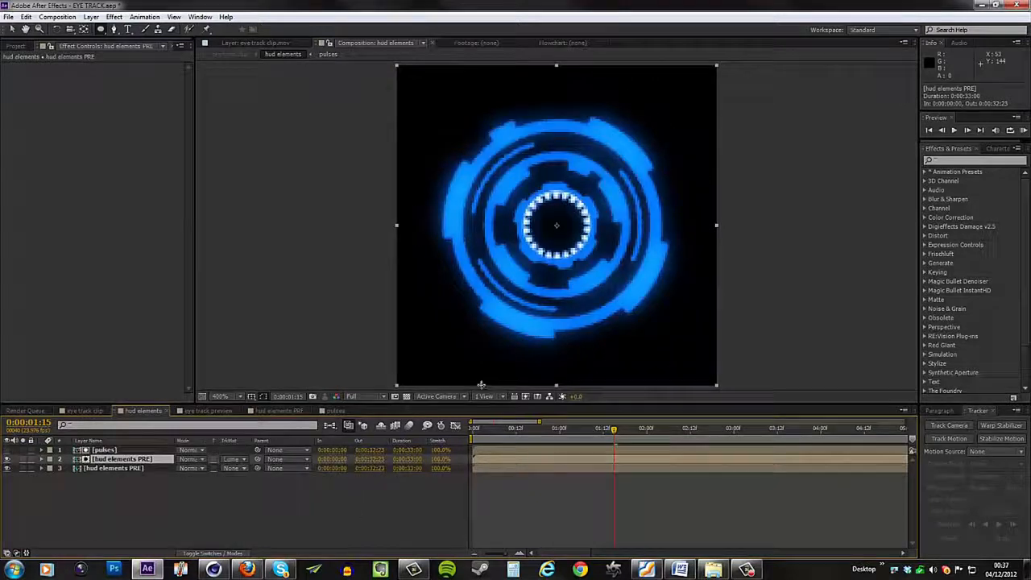
{"action": "left_click_drag", "start_coordinate": [510, 435], "coordinate": [753, 459]}
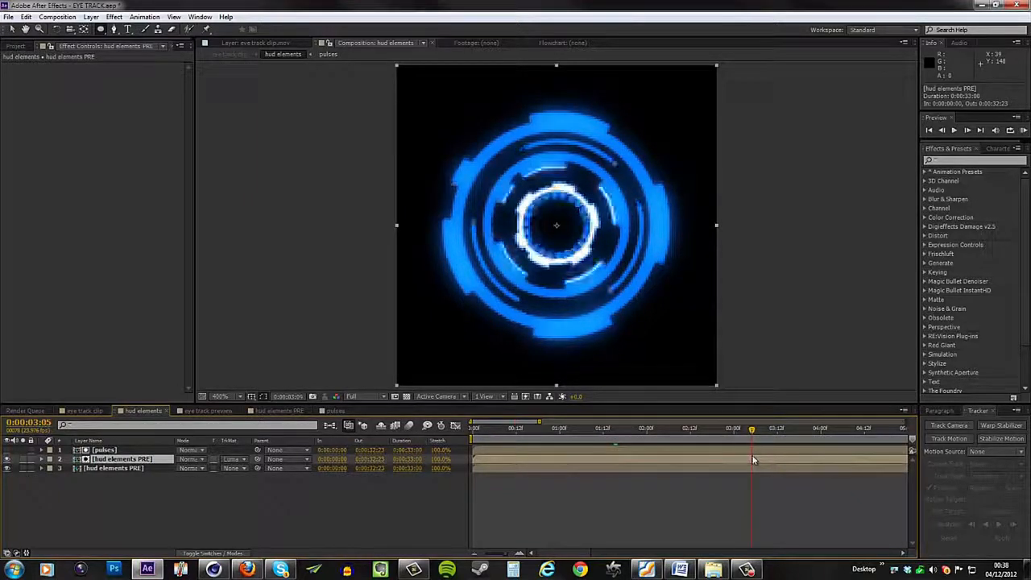
Step: In the pulses composition, reveal mask feather for all pulse layers and set both masks of the top layer to 5 pixels
{"action": "double_click", "coordinate": [112, 449]}
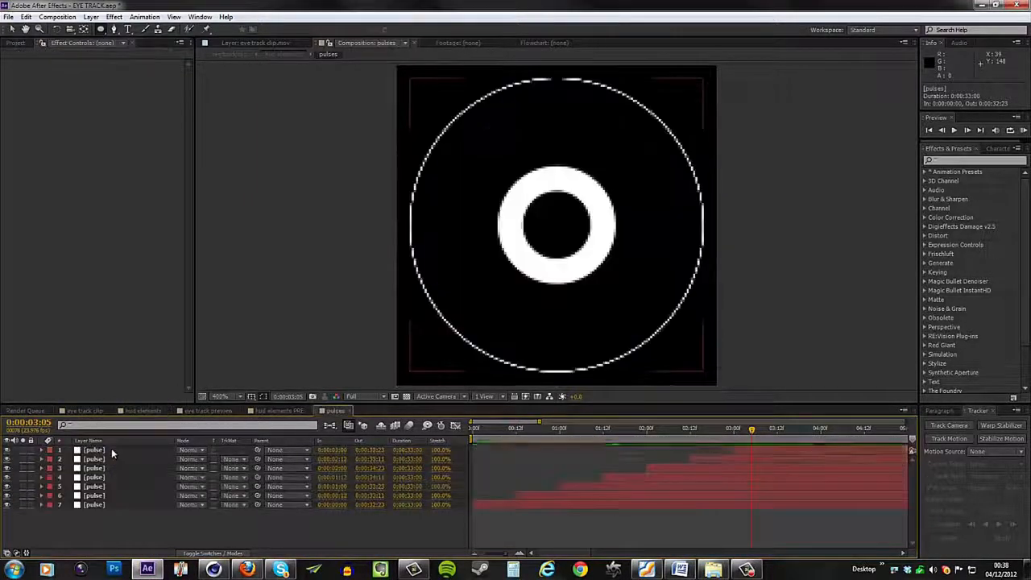
{"action": "left_click", "coordinate": [103, 506], "text": "shift"}
{"action": "key", "text": "f"}
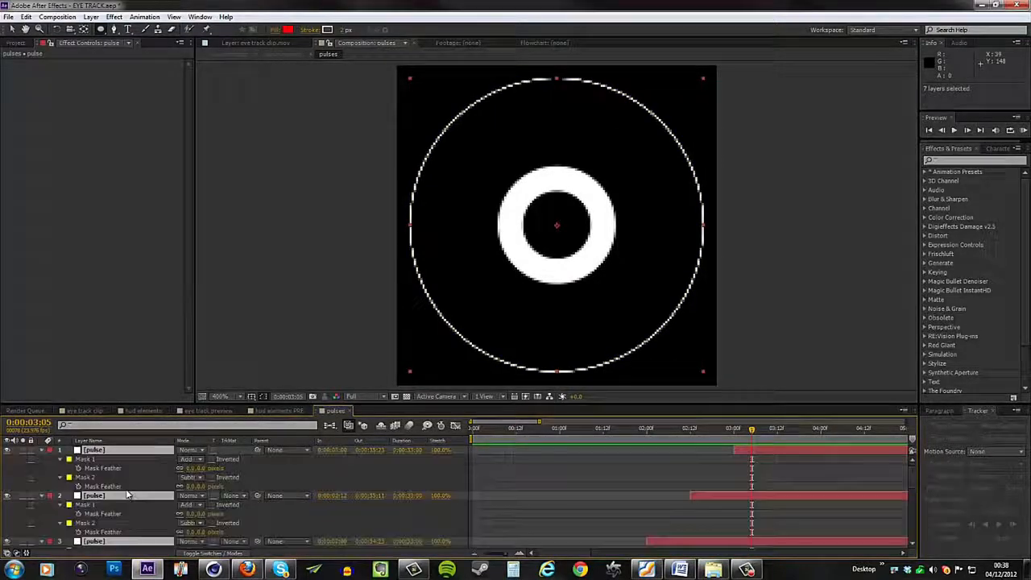
{"action": "left_click", "coordinate": [207, 467]}
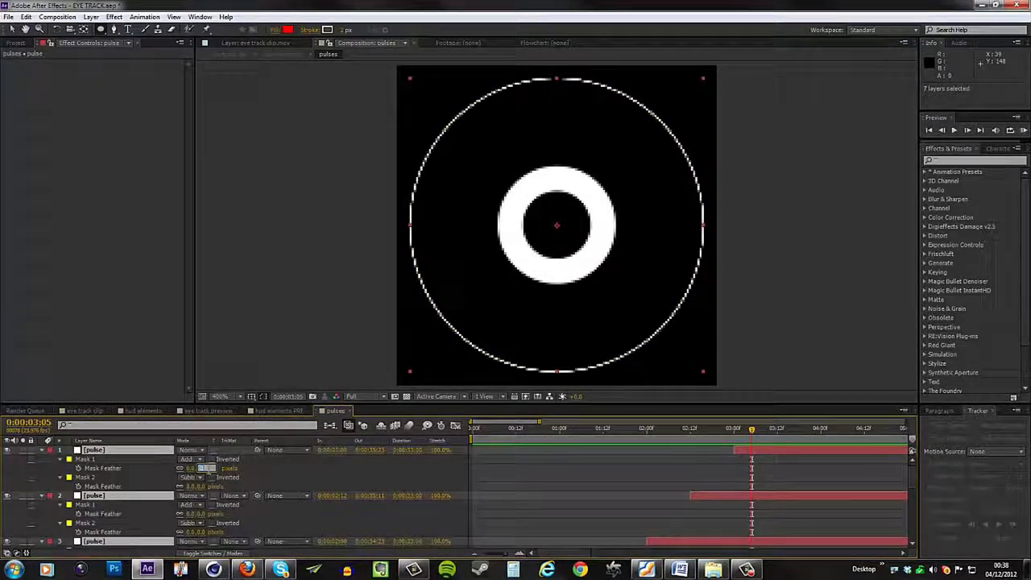
{"action": "type", "text": "5"}
{"action": "key", "text": "Return"}
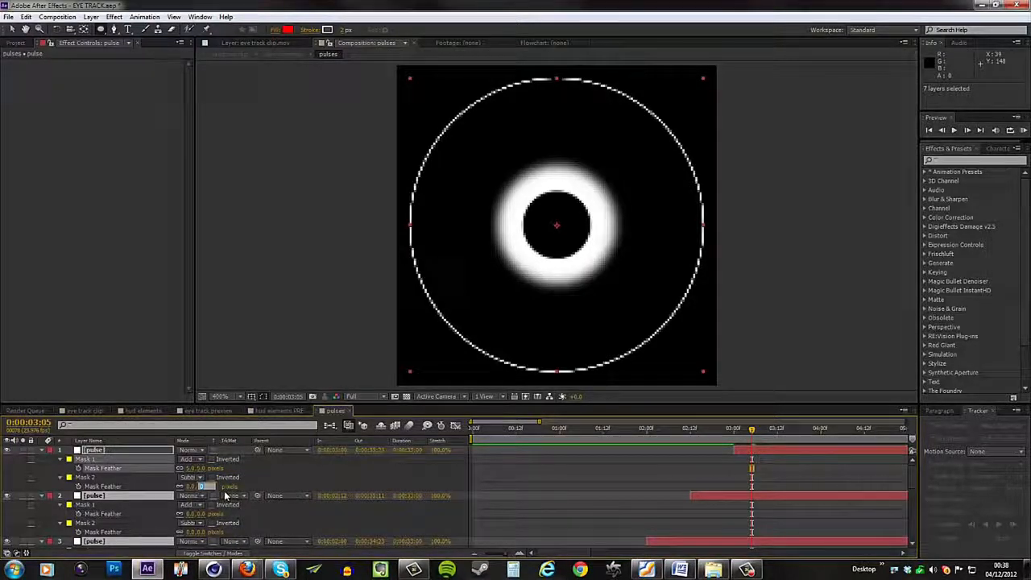
{"action": "type", "text": "5"}
{"action": "key", "text": "Return"}
{"action": "left_click_drag", "start_coordinate": [754, 441], "coordinate": [672, 445]}
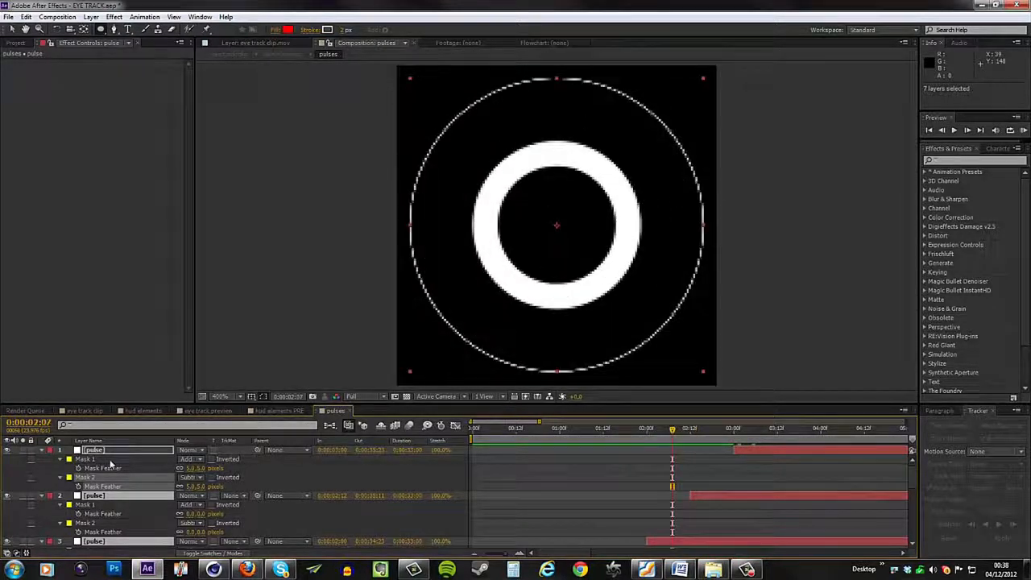
Step: Reselect all pulse layers and try to feather them together by setting the top layer's two mask feathers to 6 pixels
{"action": "left_click", "coordinate": [97, 460]}
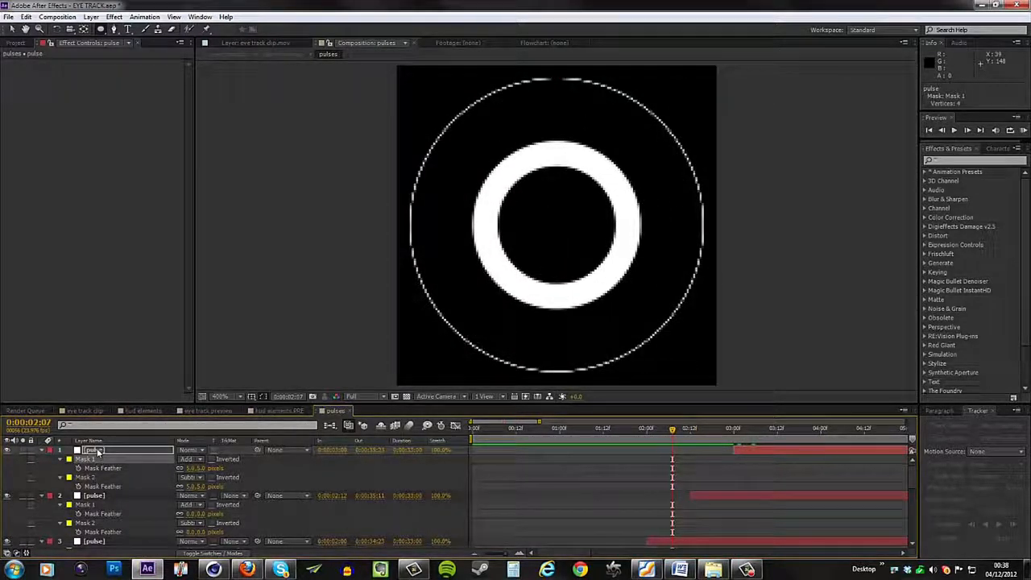
{"action": "left_click", "coordinate": [98, 452]}
{"action": "key", "text": "ctrl+a"}
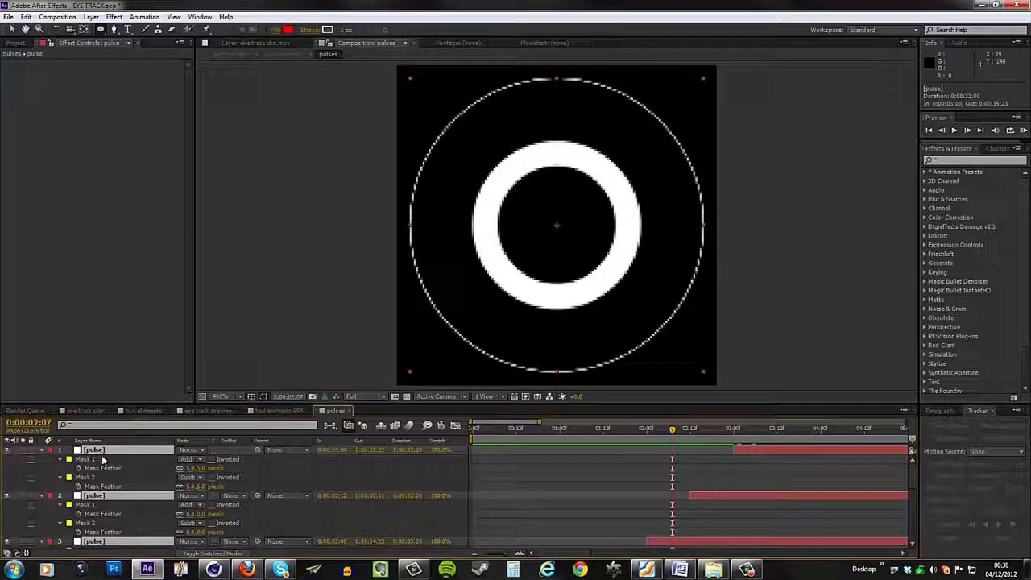
{"action": "key", "text": "ctrl+grave"}
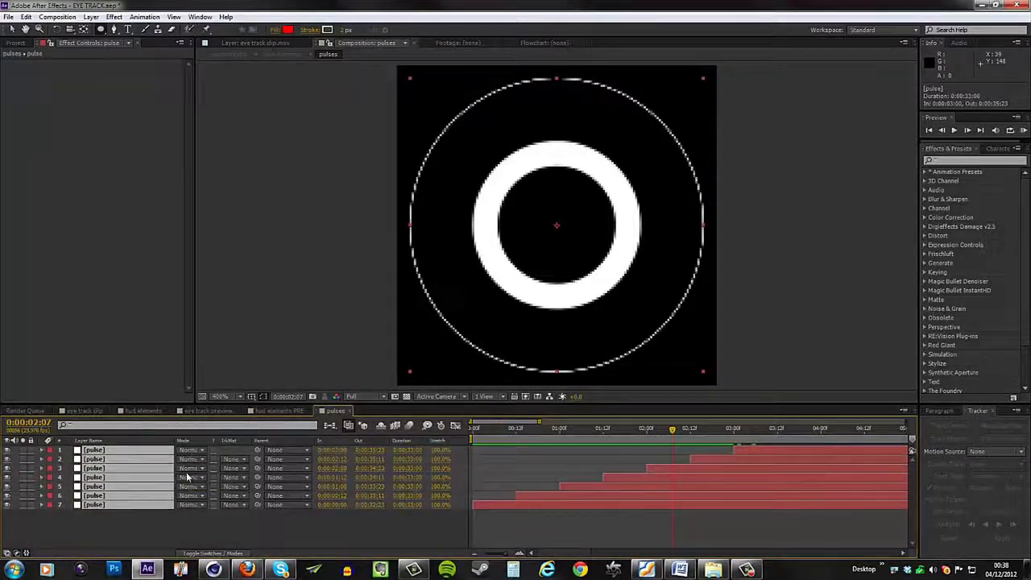
{"action": "key", "text": "f"}
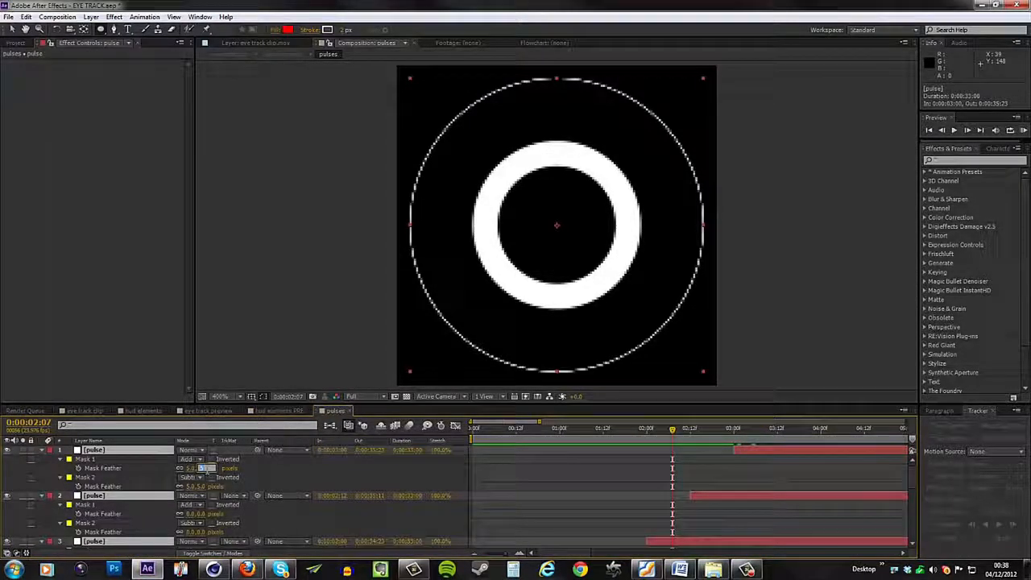
{"action": "left_click", "coordinate": [199, 471]}
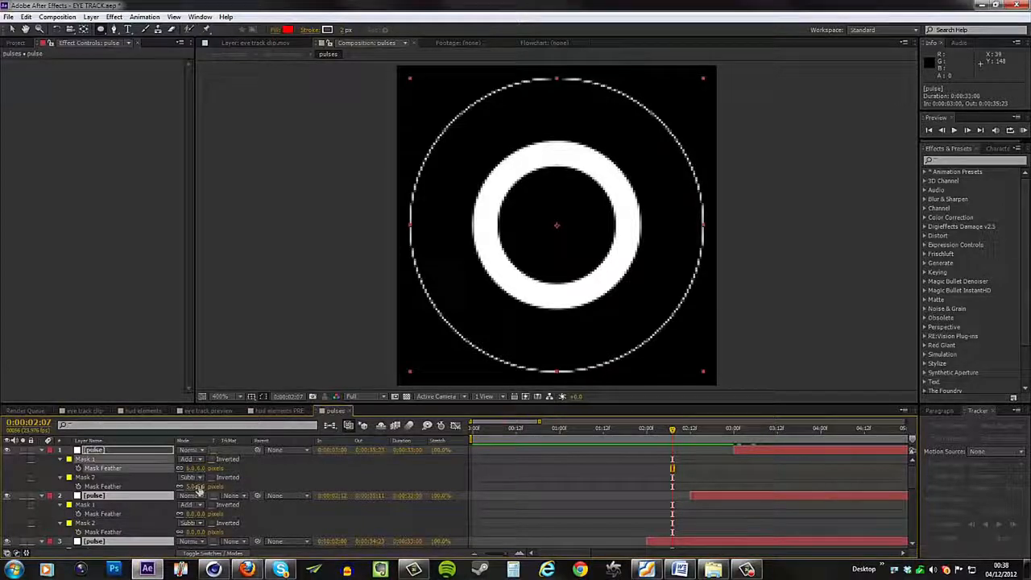
{"action": "left_click", "coordinate": [200, 487]}
{"action": "type", "text": "6"}
{"action": "key", "text": "Return"}
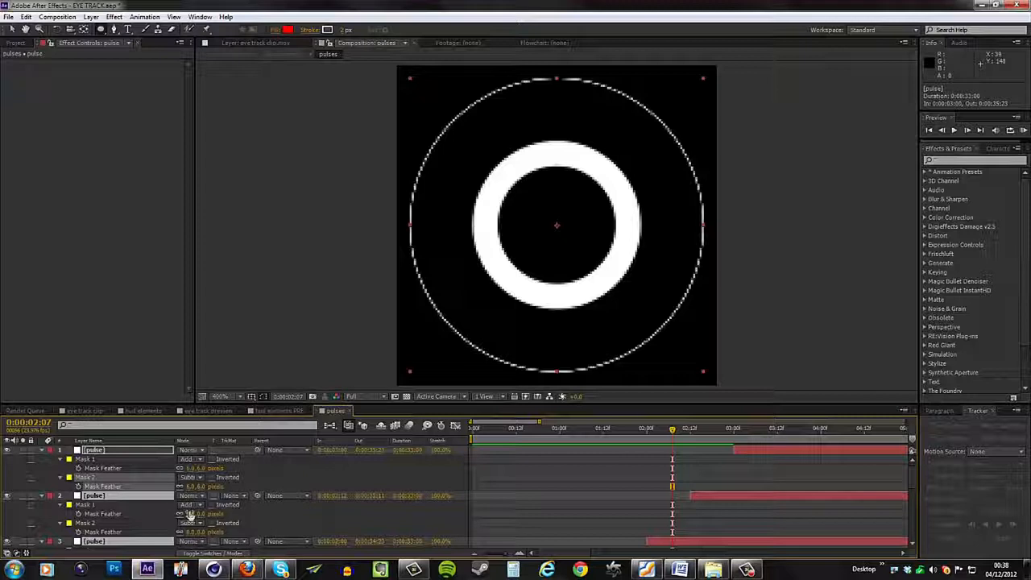
Step: Set the feather of both masks on the second pulse layer to 5 pixels
{"action": "type", "text": "5"}
{"action": "key", "text": "Return"}
{"action": "left_click", "coordinate": [200, 533]}
{"action": "type", "text": "5"}
{"action": "key", "text": "Return"}
Step: Set the feather of both masks on the third pulse layer to 5 pixels
{"action": "scroll", "coordinate": [247, 515], "scroll_direction": "down", "scroll_amount": 1}
{"action": "scroll", "coordinate": [247, 515], "scroll_direction": "down", "scroll_amount": 1}
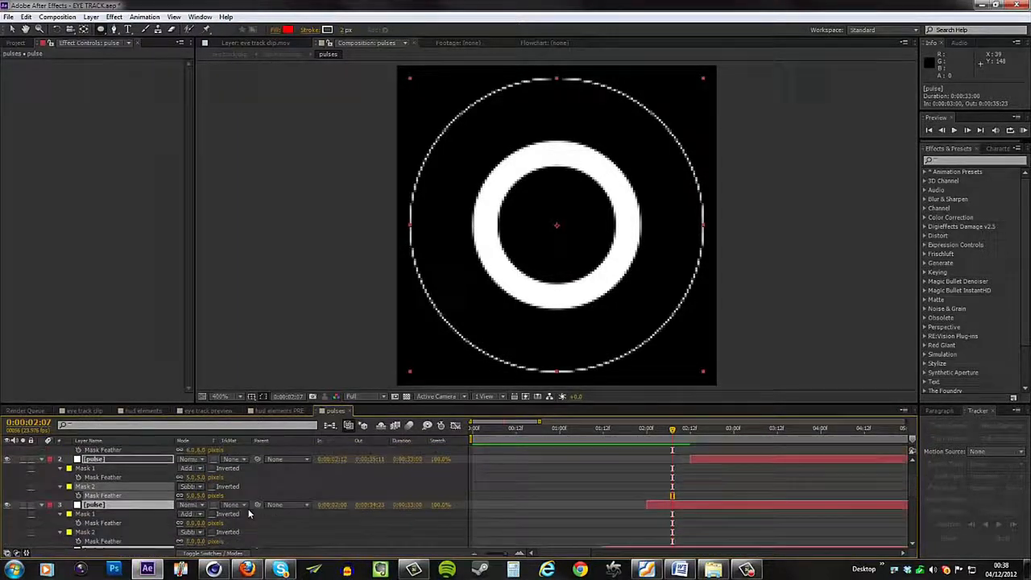
{"action": "left_click", "coordinate": [201, 524]}
{"action": "type", "text": "5"}
{"action": "key", "text": "Return"}
{"action": "left_click", "coordinate": [201, 542]}
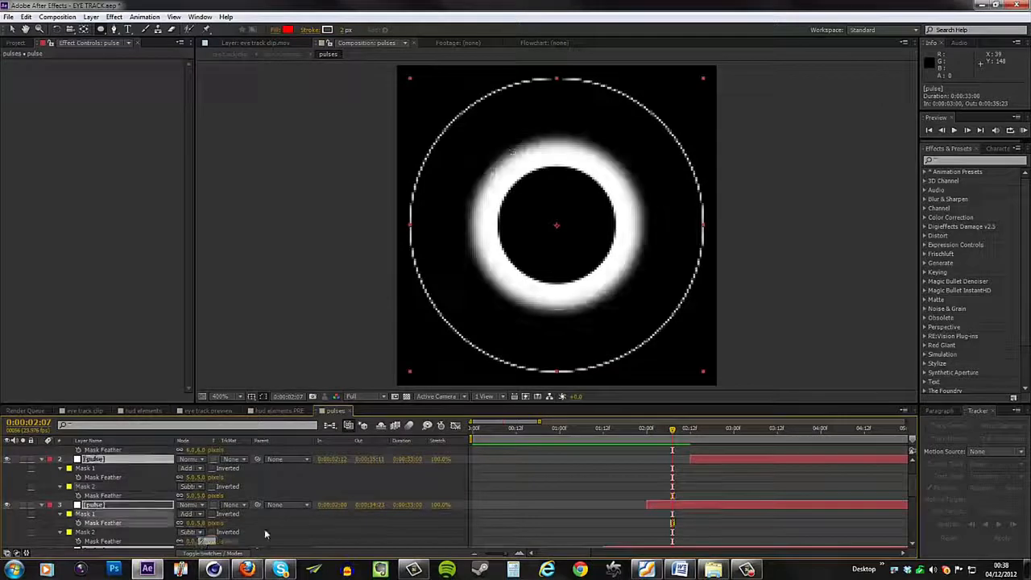
{"action": "type", "text": "5"}
{"action": "key", "text": "Return"}
Step: Set the feather of both masks on the fourth pulse layer to 5 pixels
{"action": "scroll", "coordinate": [264, 529], "scroll_direction": "down", "scroll_amount": 5}
{"action": "left_click", "coordinate": [200, 523]}
{"action": "type", "text": "5"}
{"action": "key", "text": "Return"}
{"action": "left_click", "coordinate": [202, 542]}
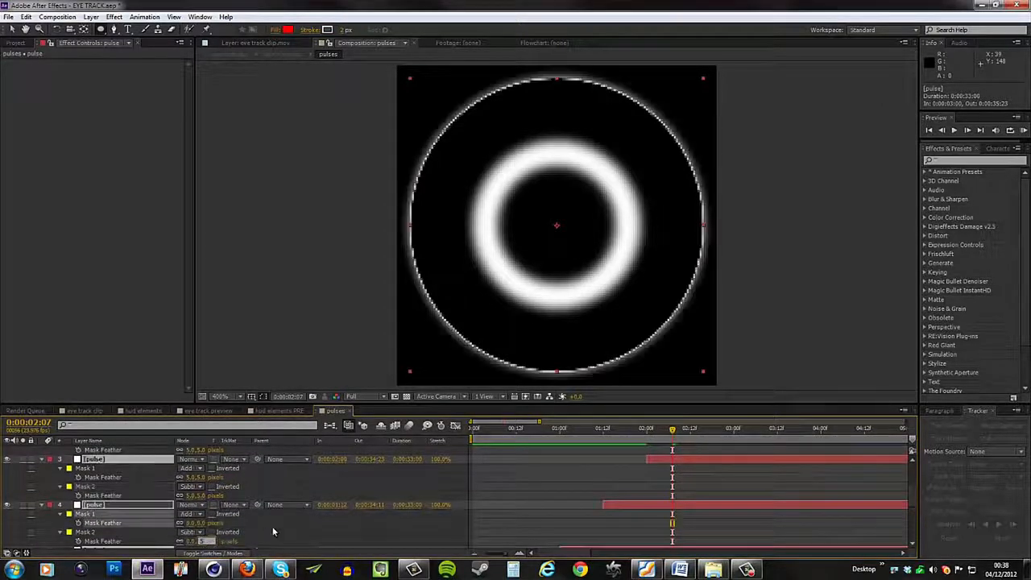
{"action": "type", "text": "5"}
{"action": "key", "text": "Return"}
Step: Set the feather of both masks on the fifth pulse layer to 5 pixels
{"action": "scroll", "coordinate": [269, 531], "scroll_direction": "down", "scroll_amount": 6}
{"action": "left_click", "coordinate": [201, 513]}
{"action": "type", "text": "5"}
{"action": "key", "text": "Return"}
{"action": "left_click", "coordinate": [202, 532]}
{"action": "type", "text": "5"}
{"action": "key", "text": "Return"}
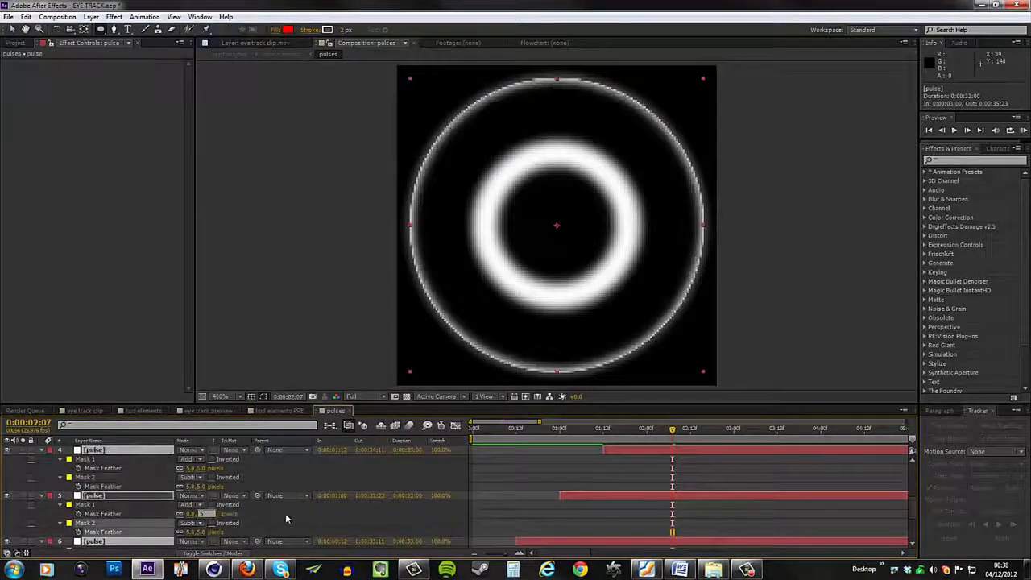
Step: Set the feather of both masks on the sixth and seventh pulse layers to 5 pixels
{"action": "scroll", "coordinate": [285, 513], "scroll_direction": "down", "scroll_amount": 8}
{"action": "left_click", "coordinate": [202, 480]}
{"action": "type", "text": "5"}
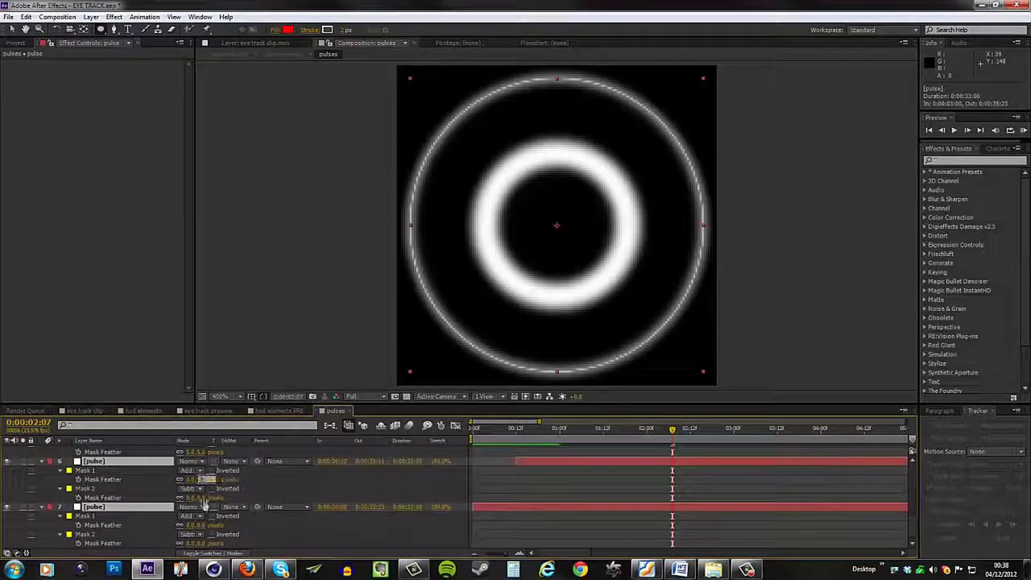
{"action": "left_click", "coordinate": [203, 498]}
{"action": "type", "text": "5"}
{"action": "left_click", "coordinate": [202, 525]}
{"action": "type", "text": "5"}
{"action": "left_click", "coordinate": [202, 543]}
{"action": "type", "text": "5"}
{"action": "key", "text": "Return"}
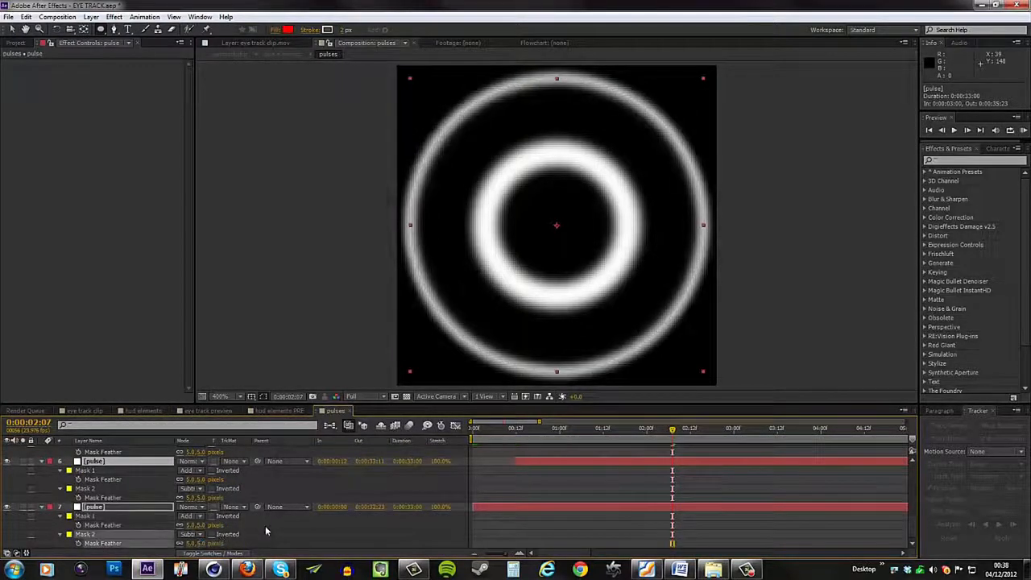
Step: Set the top pulse layer's mask feathers back to 5 pixels and deselect the layers
{"action": "scroll", "coordinate": [274, 516], "scroll_direction": "up", "scroll_amount": 3}
{"action": "scroll", "coordinate": [282, 506], "scroll_direction": "up", "scroll_amount": 5}
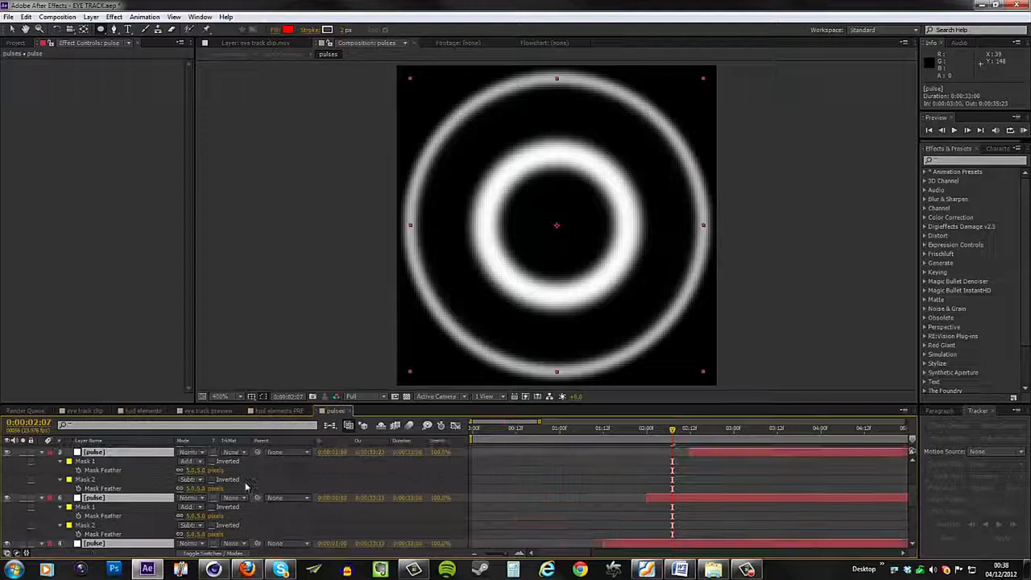
{"action": "left_click", "coordinate": [202, 486]}
{"action": "type", "text": "5"}
{"action": "left_click", "coordinate": [286, 487]}
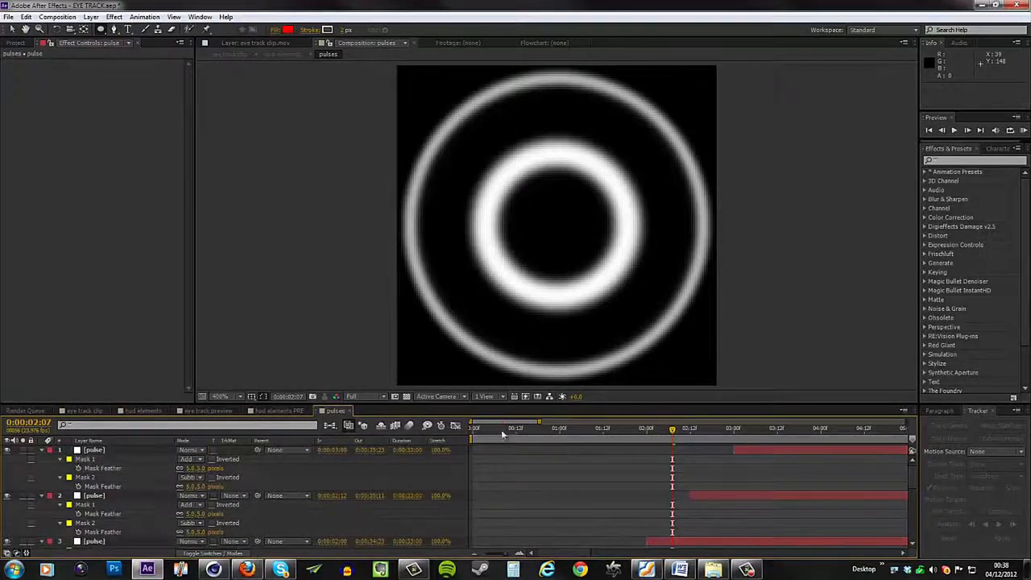
Step: Check the softened pulses in the hud elements composition and preview them on the eye in the eye track clip composition
{"action": "left_click", "coordinate": [145, 411]}
{"action": "left_click_drag", "start_coordinate": [681, 438], "coordinate": [704, 431]}
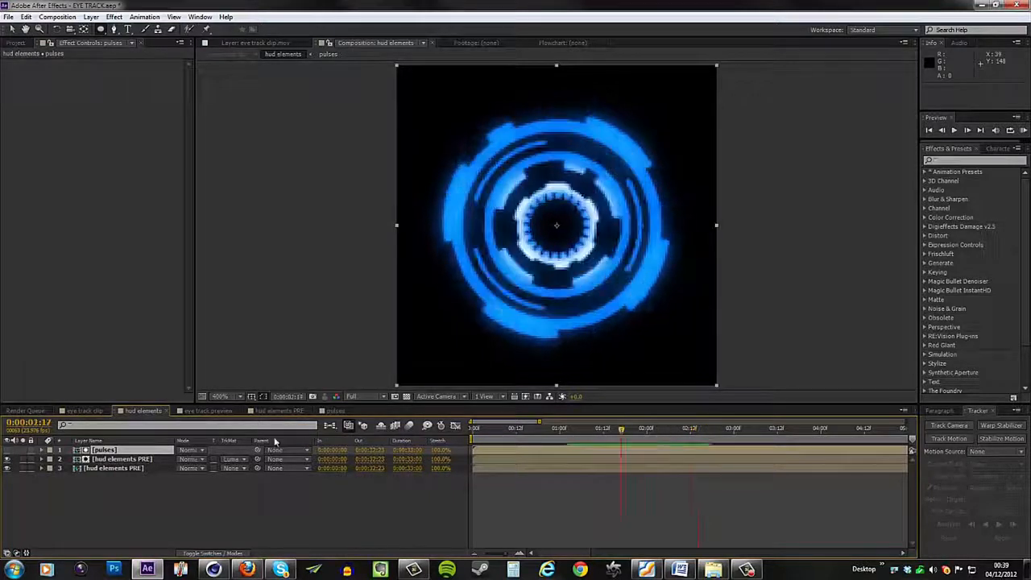
{"action": "left_click", "coordinate": [84, 410]}
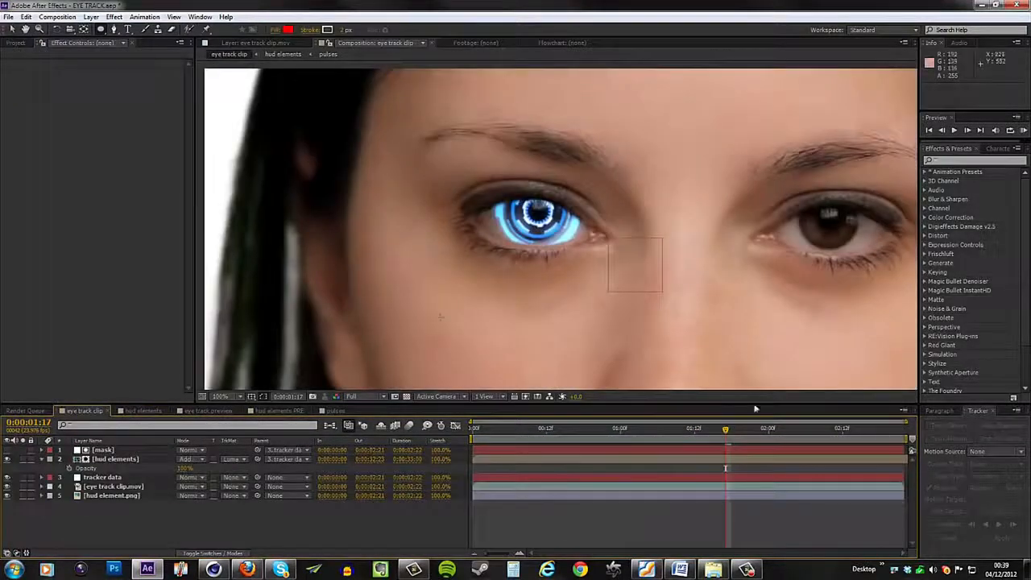
{"action": "left_click_drag", "start_coordinate": [726, 431], "coordinate": [515, 448]}
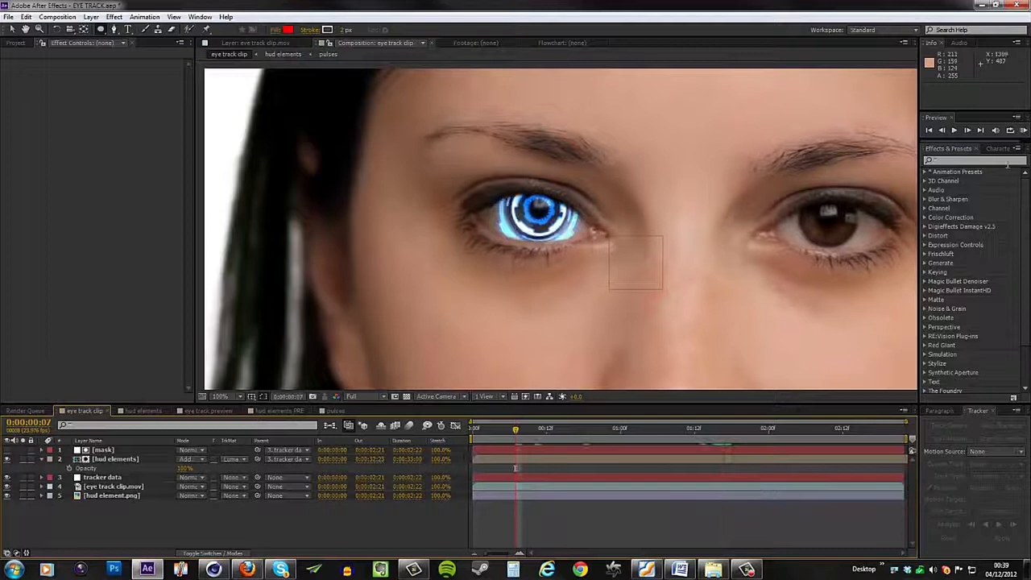
{"action": "left_click", "coordinate": [1023, 132]}
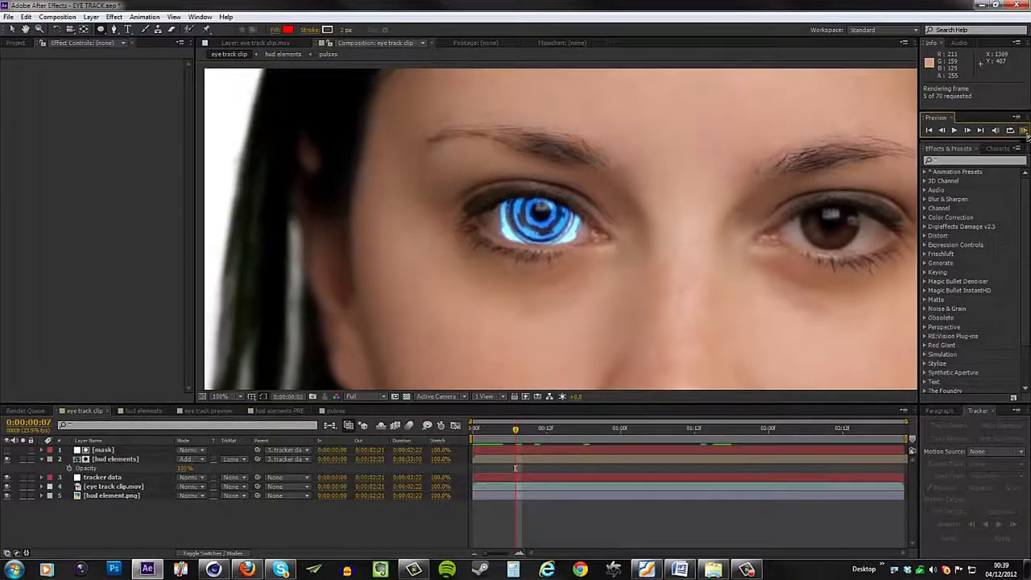
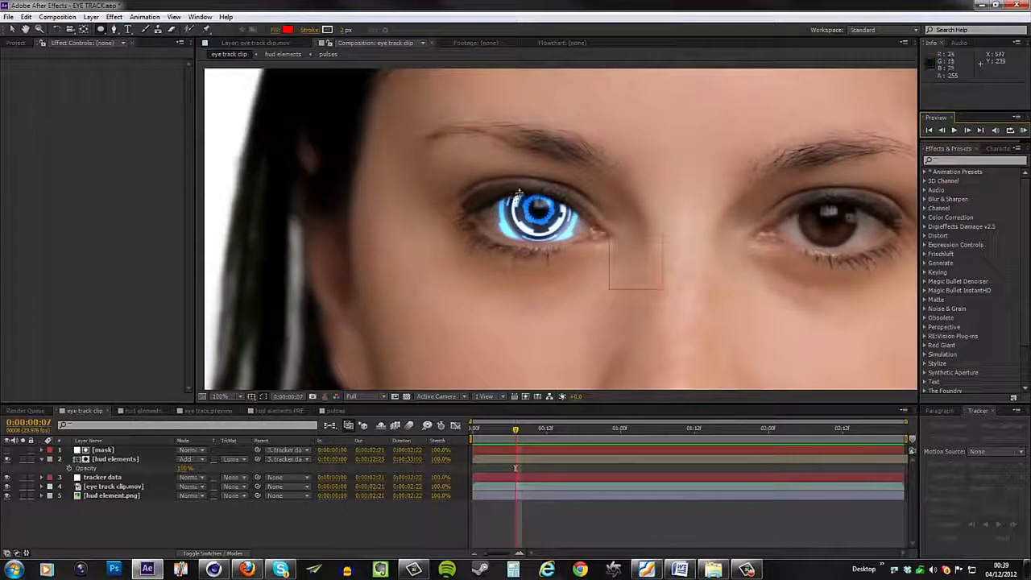
Step: Open the hud elements PRE composition and hide the hud element 2 layer
{"action": "double_click", "coordinate": [115, 459]}
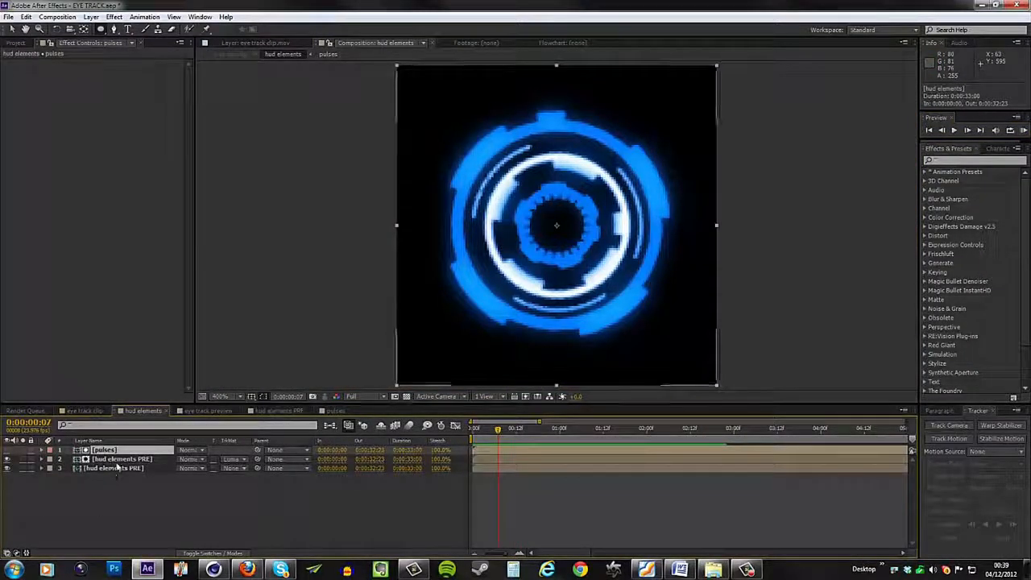
{"action": "double_click", "coordinate": [114, 468]}
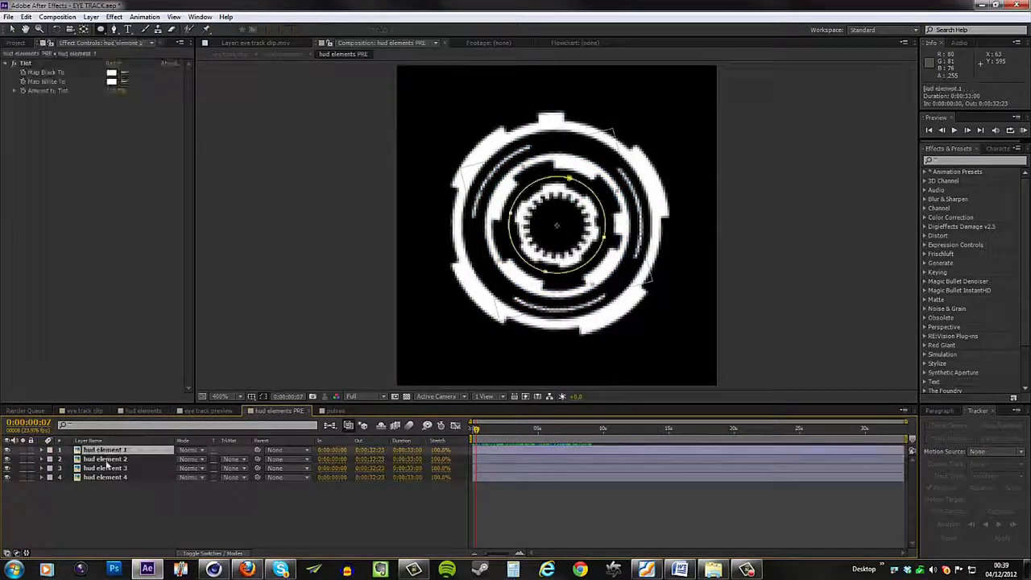
{"action": "left_click", "coordinate": [105, 461]}
{"action": "left_click", "coordinate": [105, 459]}
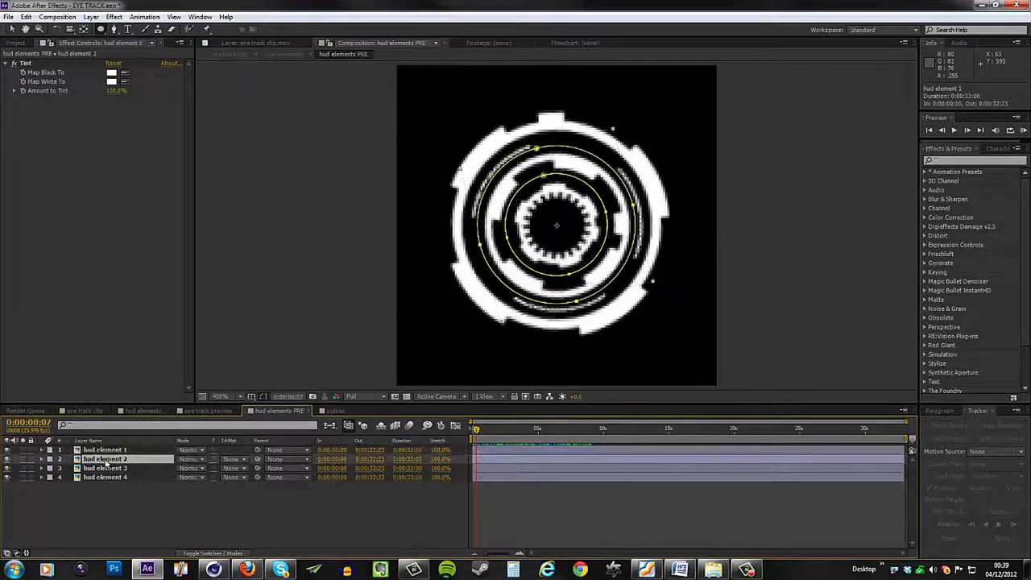
{"action": "left_click", "coordinate": [7, 459]}
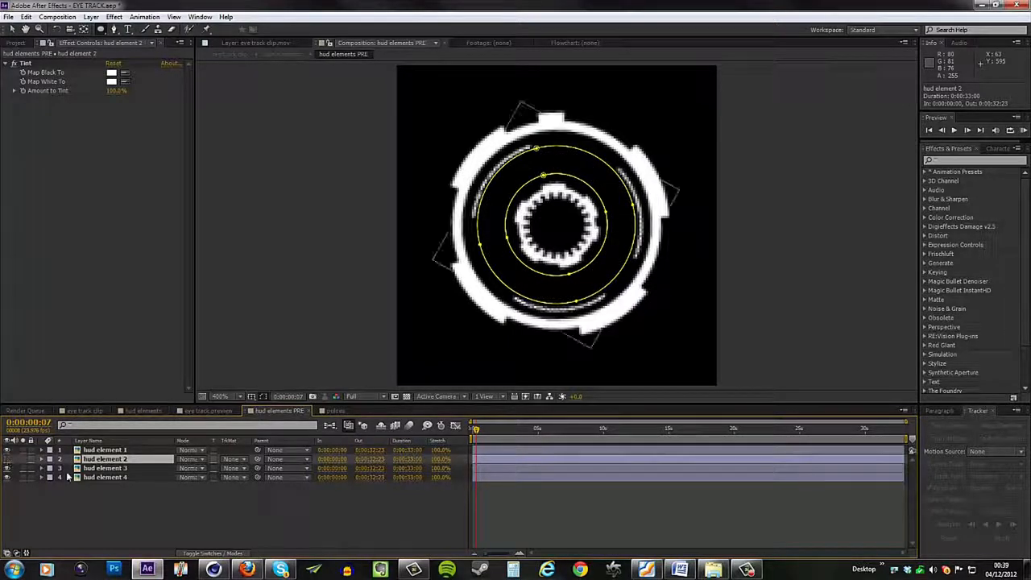
Step: Set the scale of the hud element 3 layer to 85%
{"action": "left_click", "coordinate": [98, 472]}
{"action": "left_click", "coordinate": [212, 477]}
{"action": "left_click", "coordinate": [202, 523]}
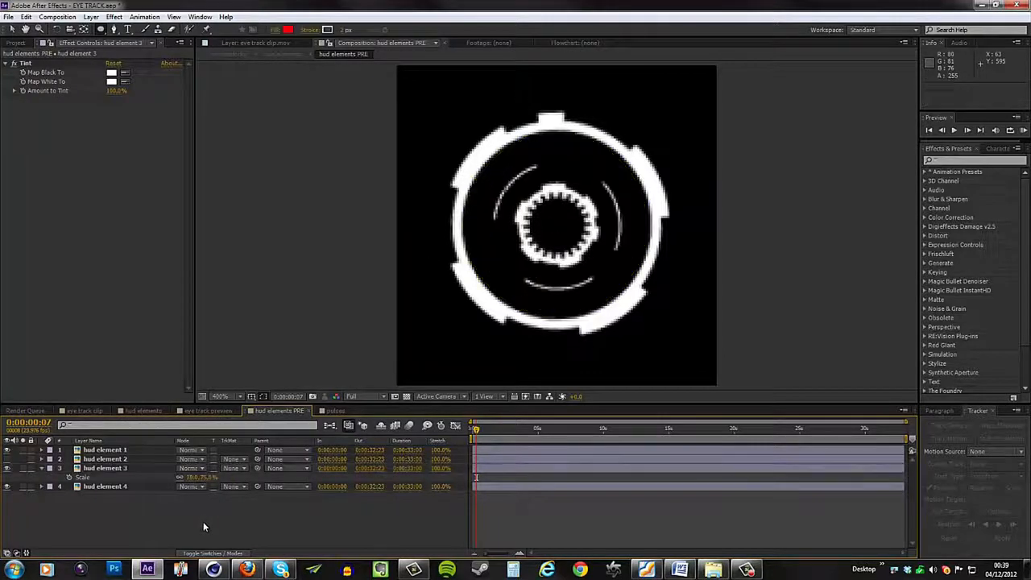
{"action": "left_click", "coordinate": [205, 479]}
{"action": "type", "text": "85"}
Step: Set the scale of the hud element 4 layer to 95%
{"action": "left_click", "coordinate": [123, 488]}
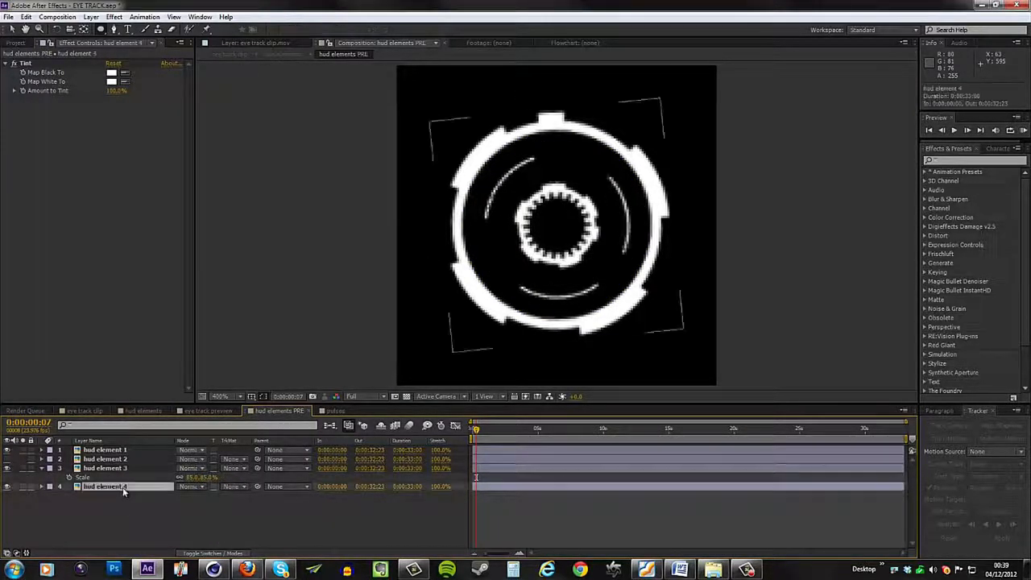
{"action": "key", "text": "s"}
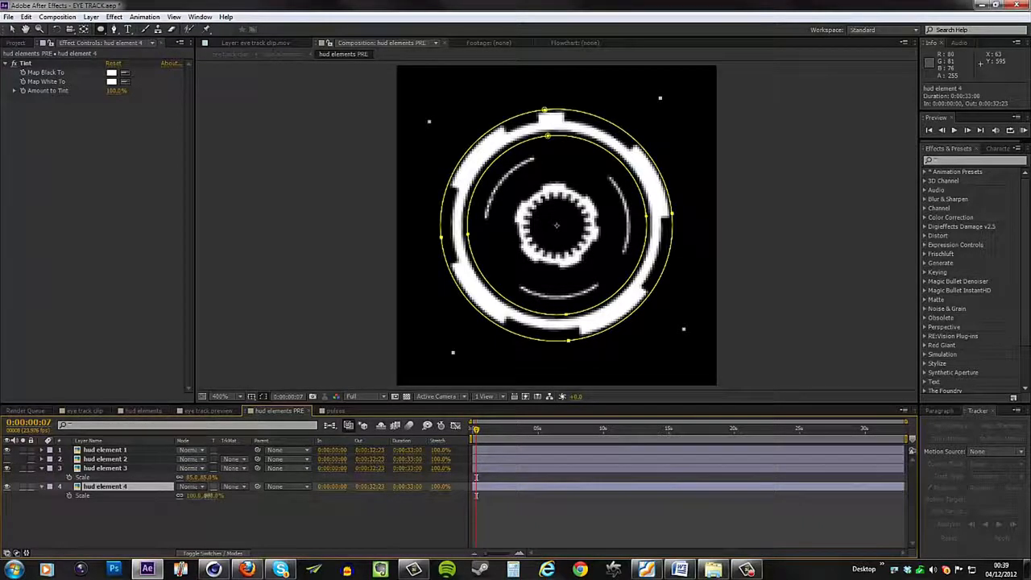
{"action": "left_click", "coordinate": [211, 495]}
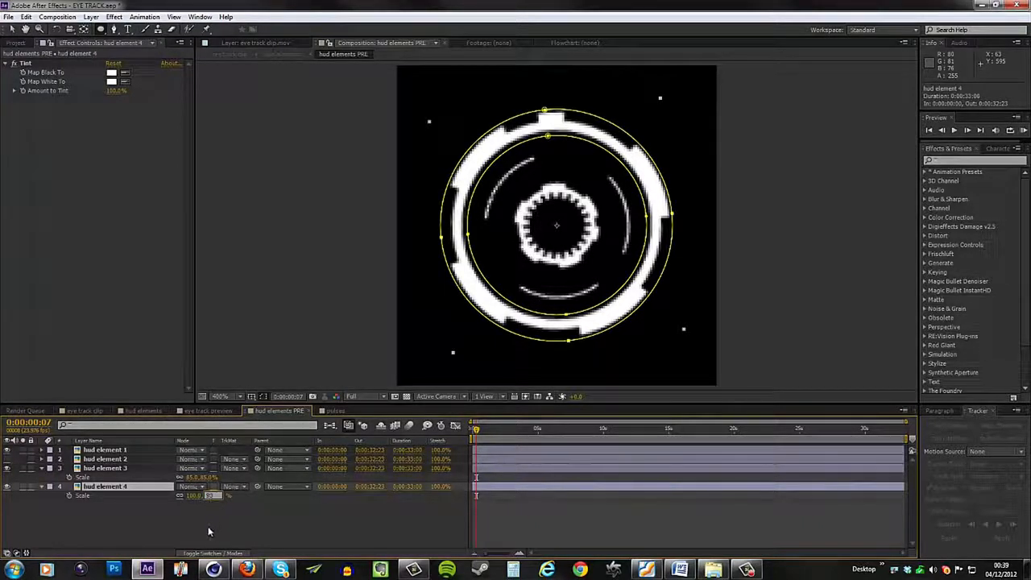
{"action": "left_click", "coordinate": [208, 527]}
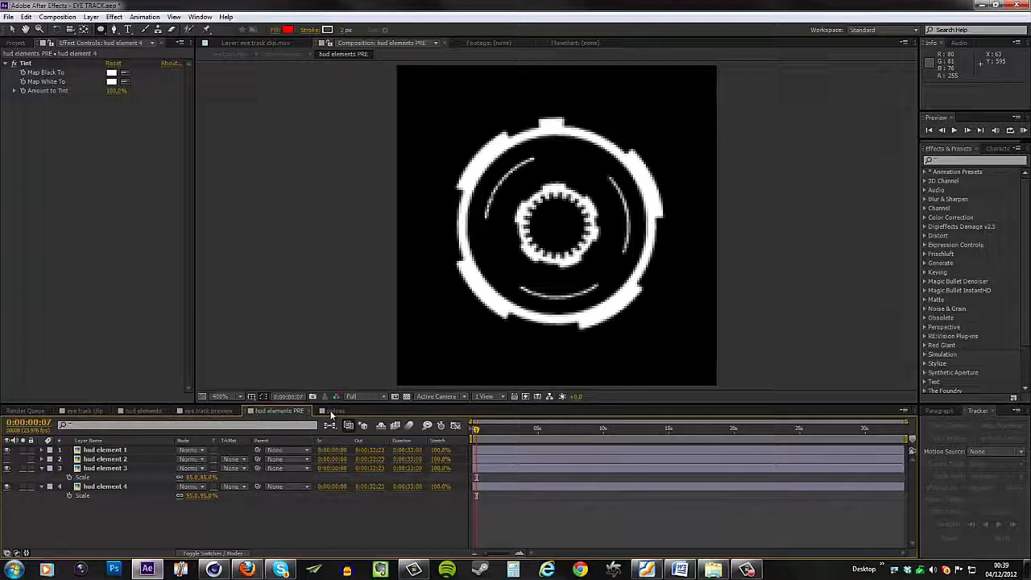
Step: Check the resized rings in the hud elements composition and preview them in the eye track clip composition
{"action": "left_click", "coordinate": [149, 412]}
{"action": "left_click", "coordinate": [120, 469]}
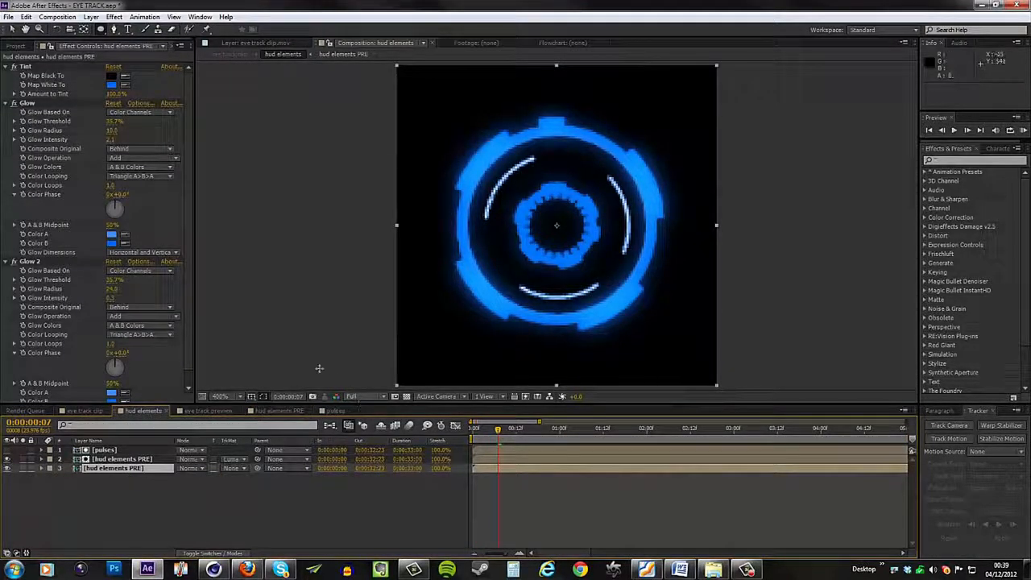
{"action": "left_click", "coordinate": [88, 412]}
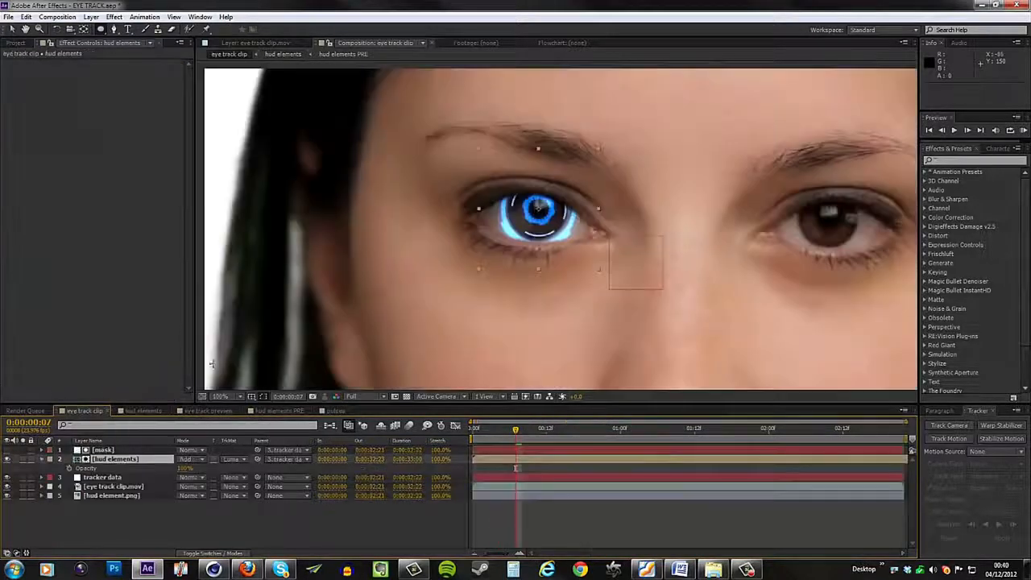
{"action": "left_click", "coordinate": [1022, 129]}
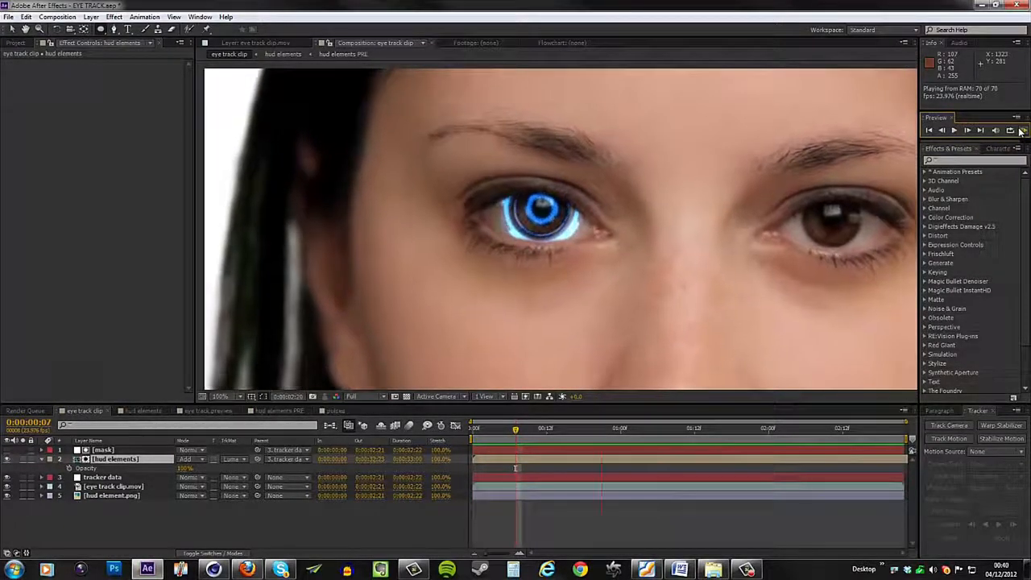
{"action": "key", "text": "space"}
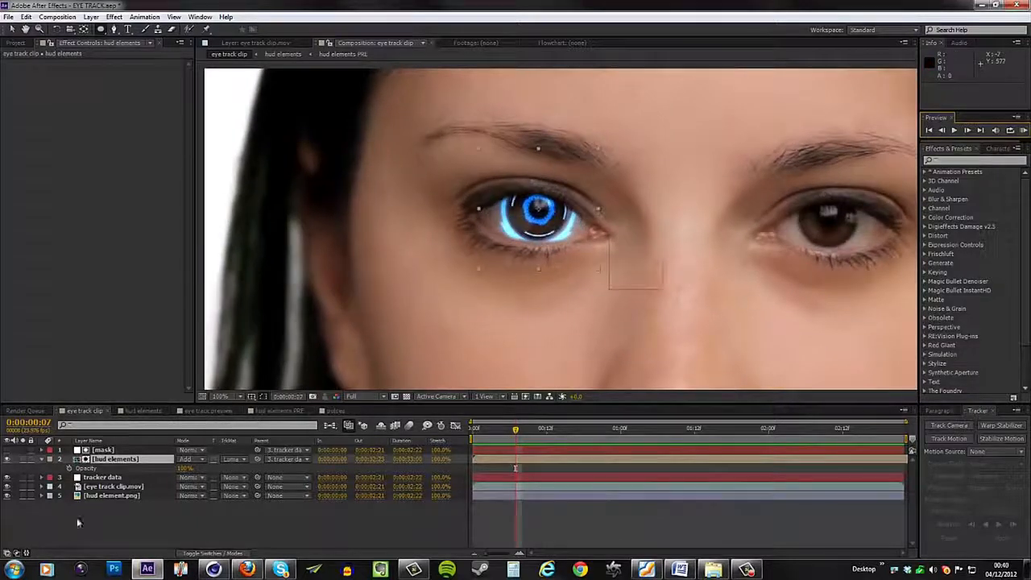
Step: Reopen the hud elements PRE composition and set the scale of the hud element 3 layer to 80%
{"action": "double_click", "coordinate": [117, 459]}
{"action": "left_click", "coordinate": [115, 454]}
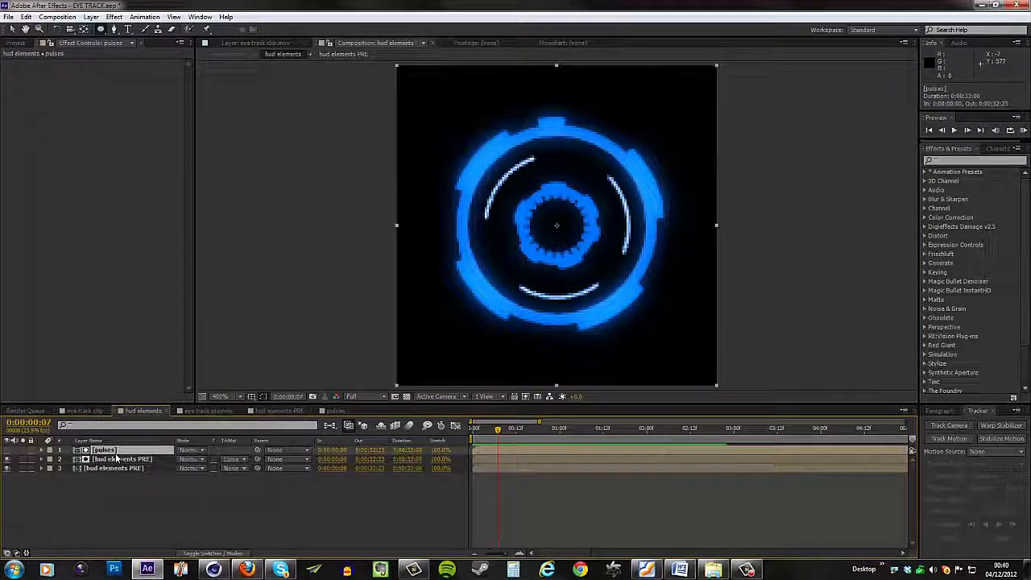
{"action": "double_click", "coordinate": [117, 459]}
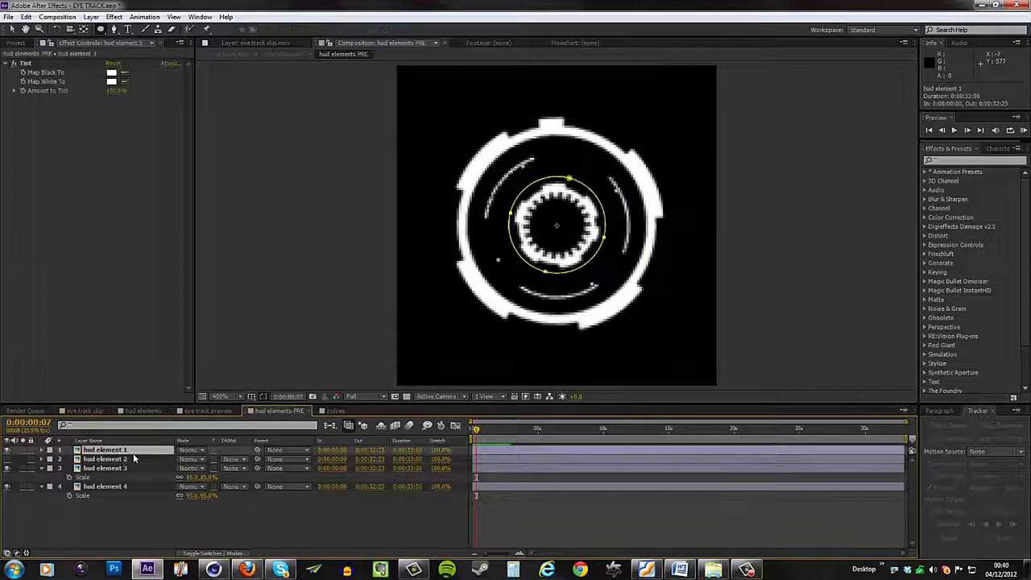
{"action": "left_click", "coordinate": [129, 460]}
{"action": "key", "text": "s"}
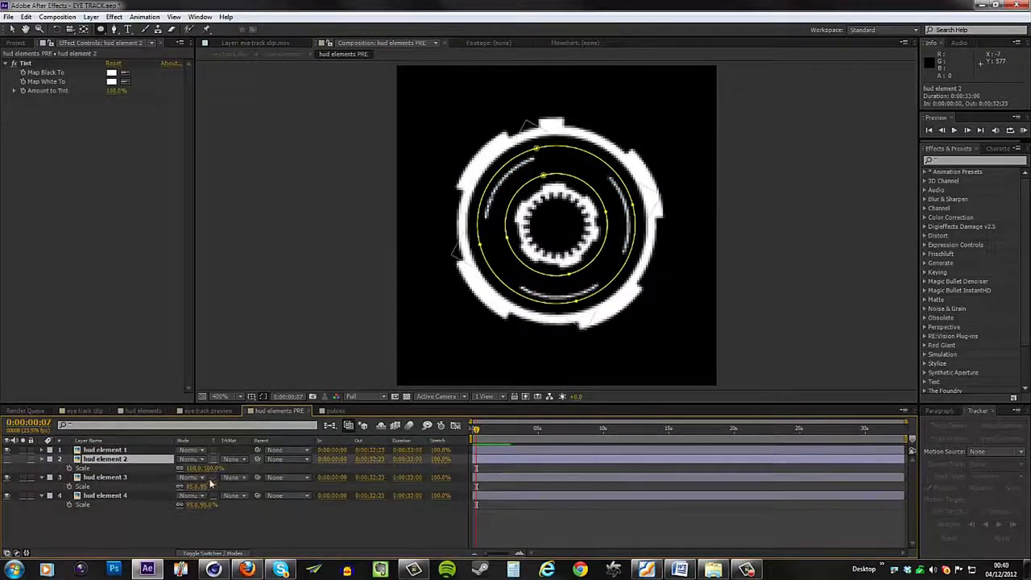
{"action": "left_click", "coordinate": [129, 478]}
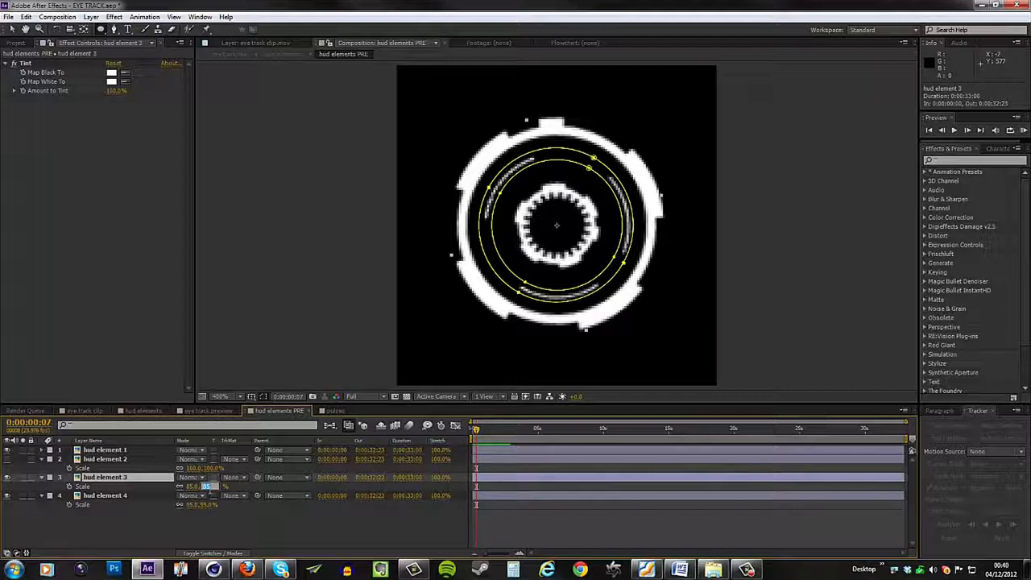
{"action": "type", "text": "80"}
{"action": "left_click", "coordinate": [200, 546]}
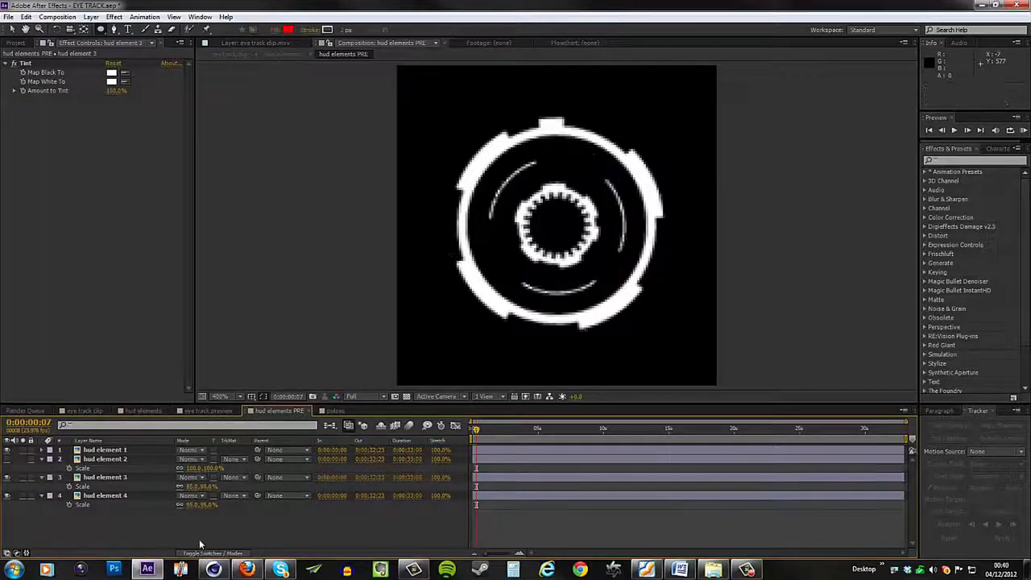
Step: Set the scale of the hud element 4 layer to 97%
{"action": "left_click", "coordinate": [208, 505]}
{"action": "type", "text": "9"}
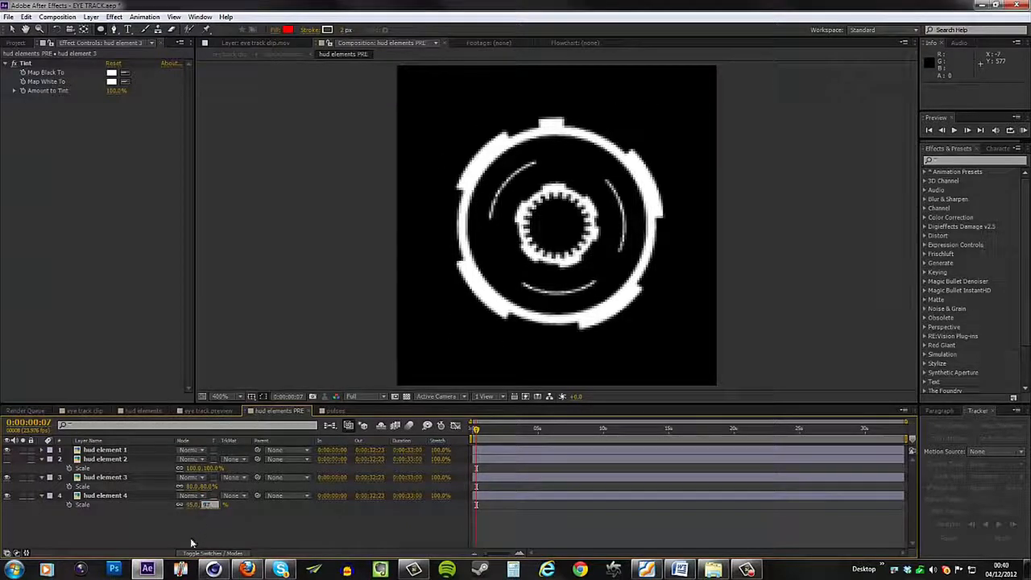
{"action": "left_click", "coordinate": [192, 545]}
Step: Inspect the rings on the eye at about 0:00:01:15 in the eye track clip composition, and return to hud elements PRE
{"action": "left_click", "coordinate": [89, 411]}
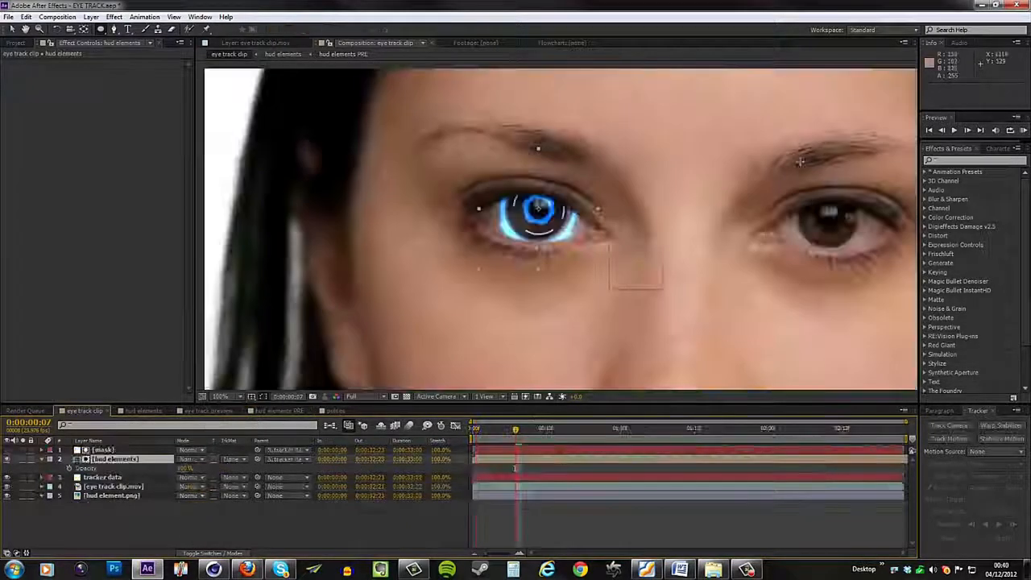
{"action": "left_click_drag", "start_coordinate": [516, 429], "coordinate": [715, 436]}
{"action": "double_click", "coordinate": [115, 458]}
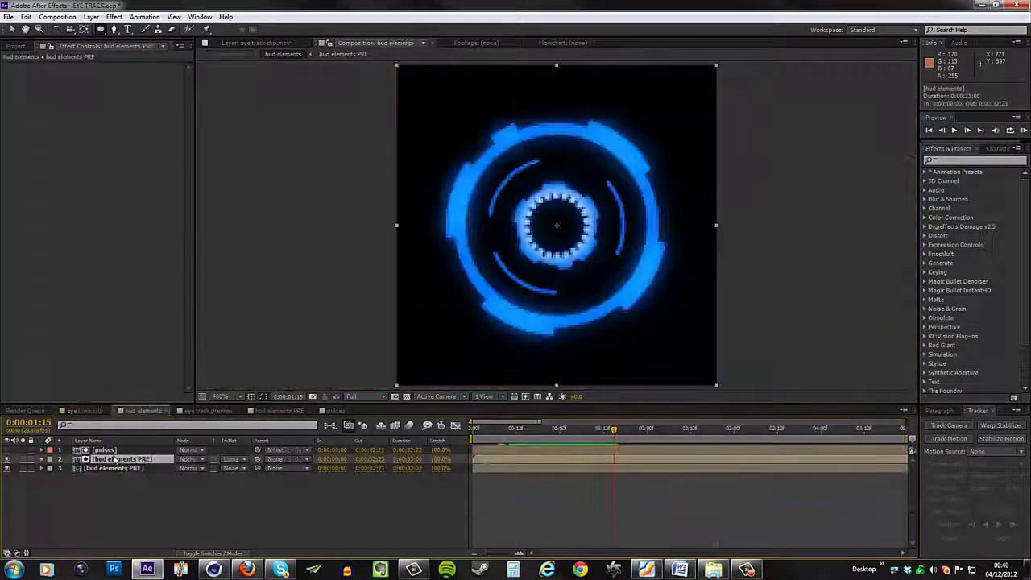
{"action": "double_click", "coordinate": [115, 459]}
{"action": "left_click", "coordinate": [129, 451]}
{"action": "key", "text": "t"}
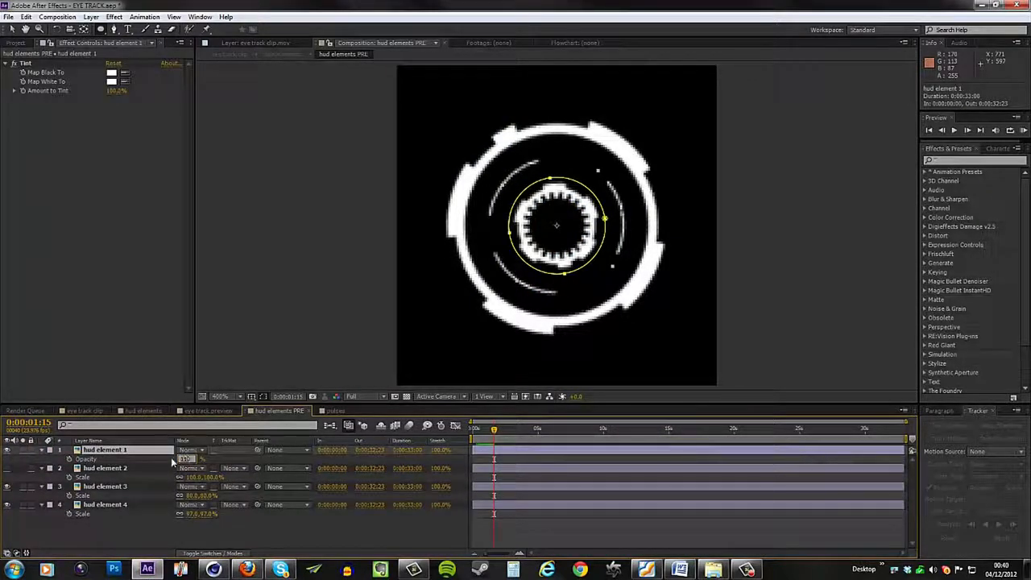
{"action": "key", "text": "Return"}
{"action": "left_click", "coordinate": [105, 505]}
{"action": "left_click", "coordinate": [185, 459]}
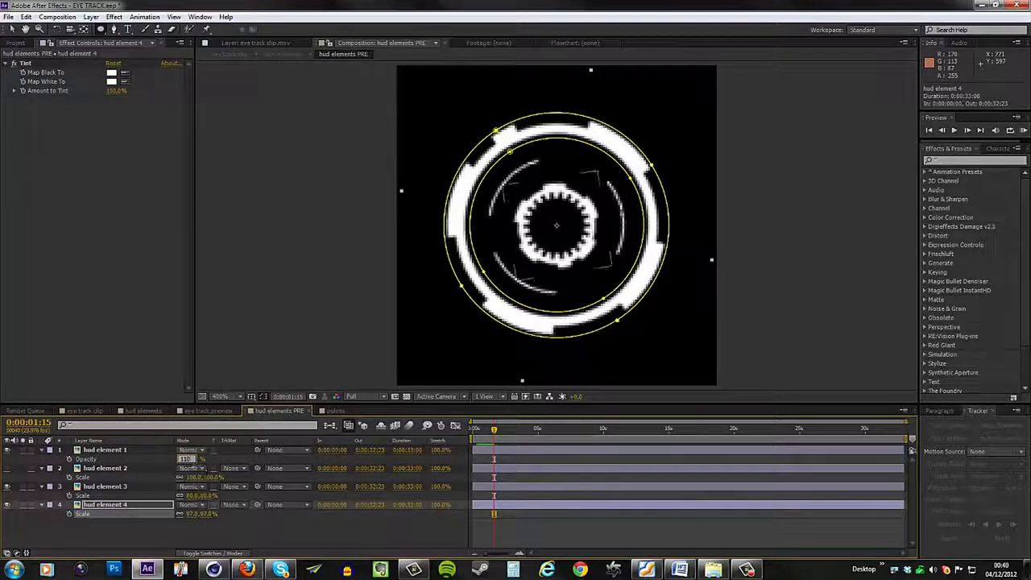
{"action": "key", "text": "Return"}
Step: Set the scale of the hud element 1 layer to 110%
{"action": "key", "text": "s"}
{"action": "left_click", "coordinate": [195, 459]}
{"action": "type", "text": "110"}
{"action": "key", "text": "Return"}
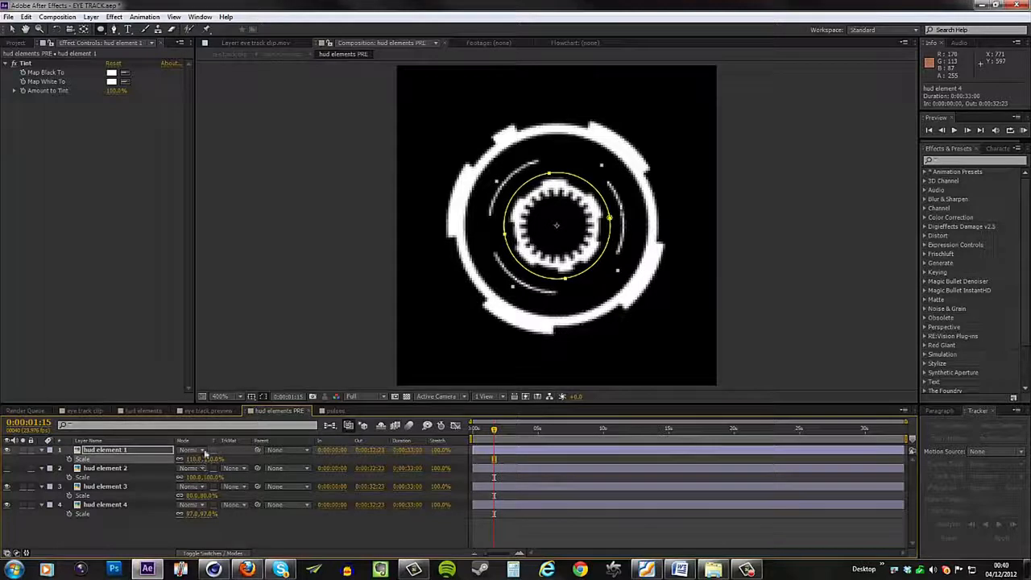
Step: Return to the eye track clip composition and preview the animated eye with the enlarged inner ring
{"action": "left_click", "coordinate": [85, 412]}
{"action": "left_click_drag", "start_coordinate": [713, 429], "coordinate": [744, 430]}
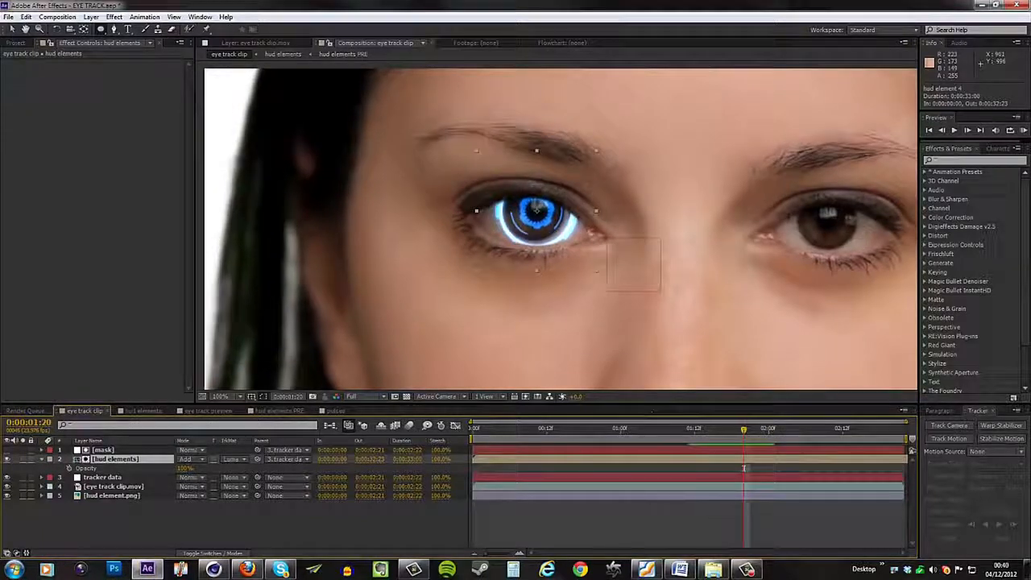
{"action": "left_click", "coordinate": [1022, 130]}
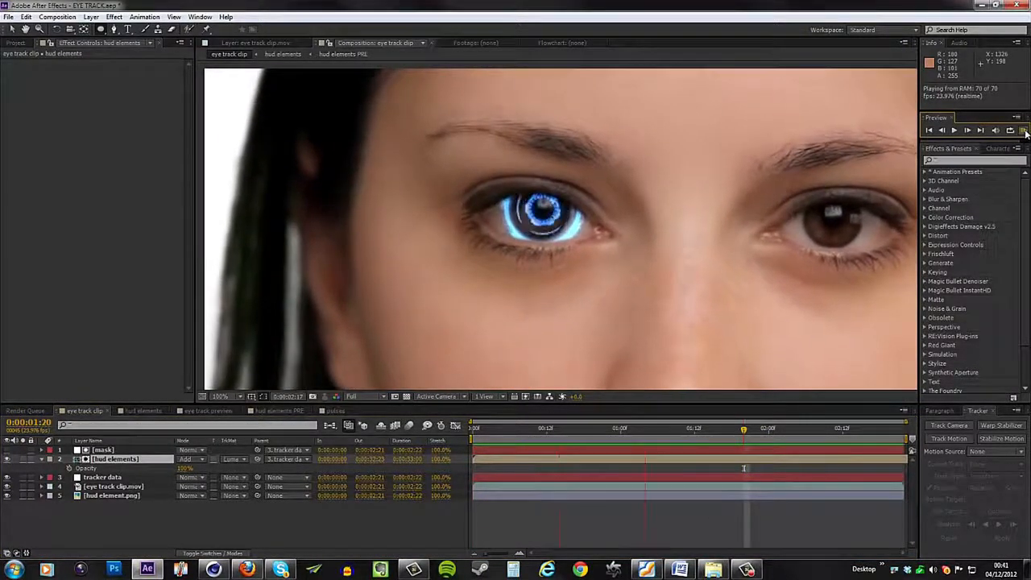
{"action": "left_click", "coordinate": [1023, 131]}
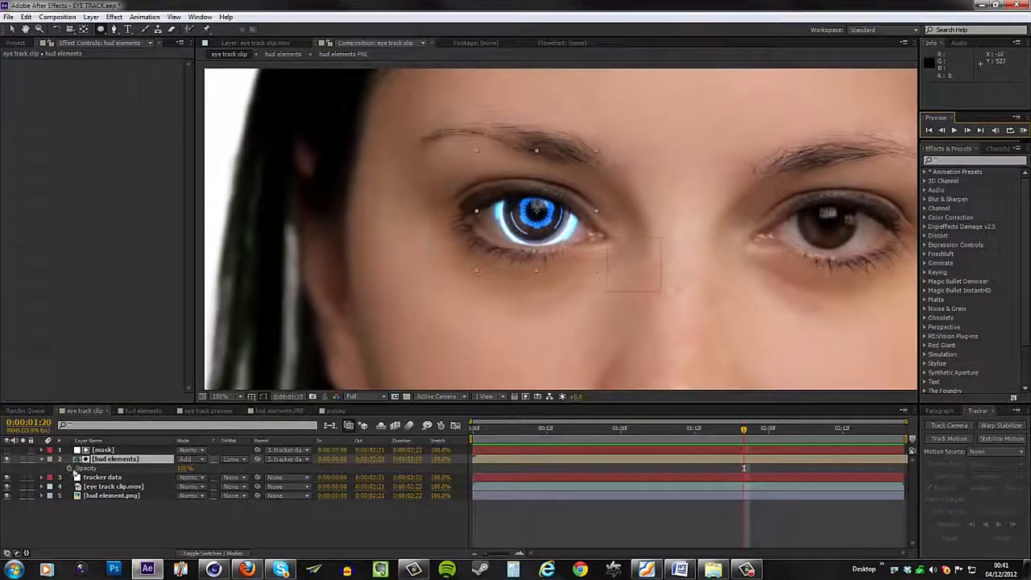
Step: Apply the Bulge distortion effect to the hud elements layer in the eye track clip composition
{"action": "right_click", "coordinate": [135, 462]}
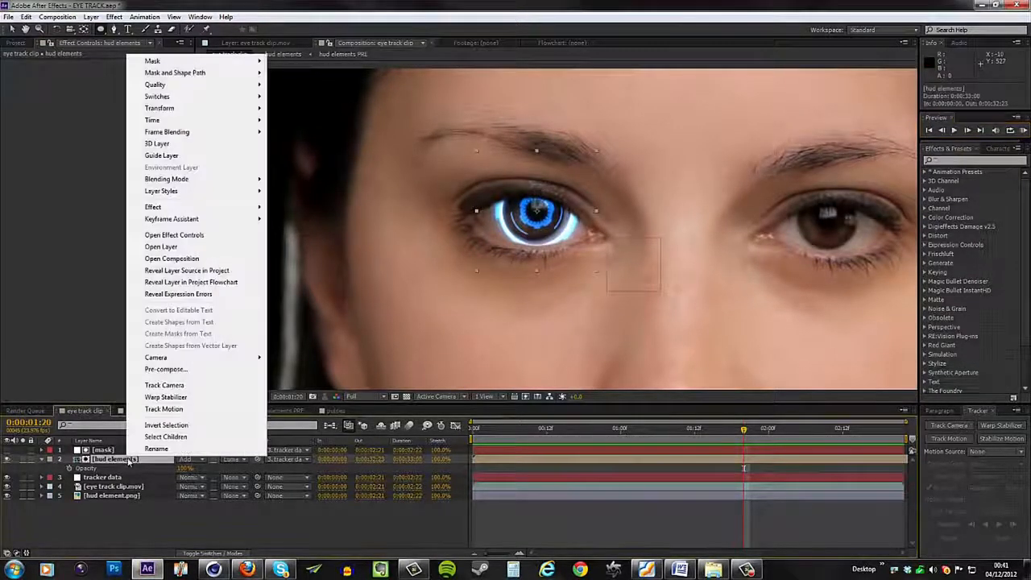
{"action": "mouse_move", "coordinate": [165, 209]}
{"action": "mouse_move", "coordinate": [317, 313]}
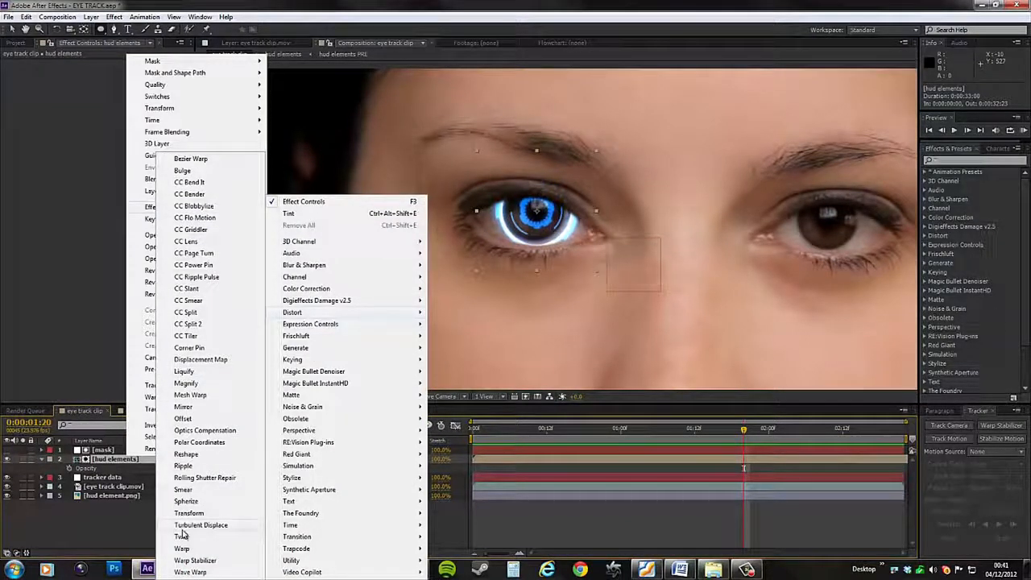
{"action": "left_click", "coordinate": [182, 171]}
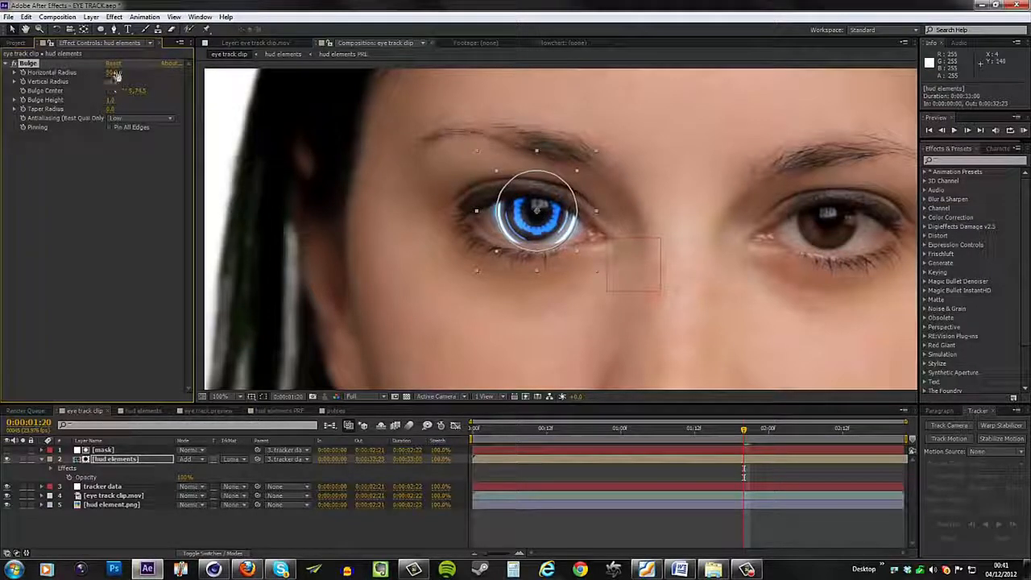
Step: Set the Bulge radii to about 76 horizontal and 69 vertical with height 0.5, and preview the eye animation
{"action": "mouse_move", "coordinate": [112, 72]}
{"action": "left_mouse_down"}
{"action": "mouse_move", "coordinate": [132, 72]}
{"action": "mouse_move", "coordinate": [120, 78]}
{"action": "left_mouse_up"}
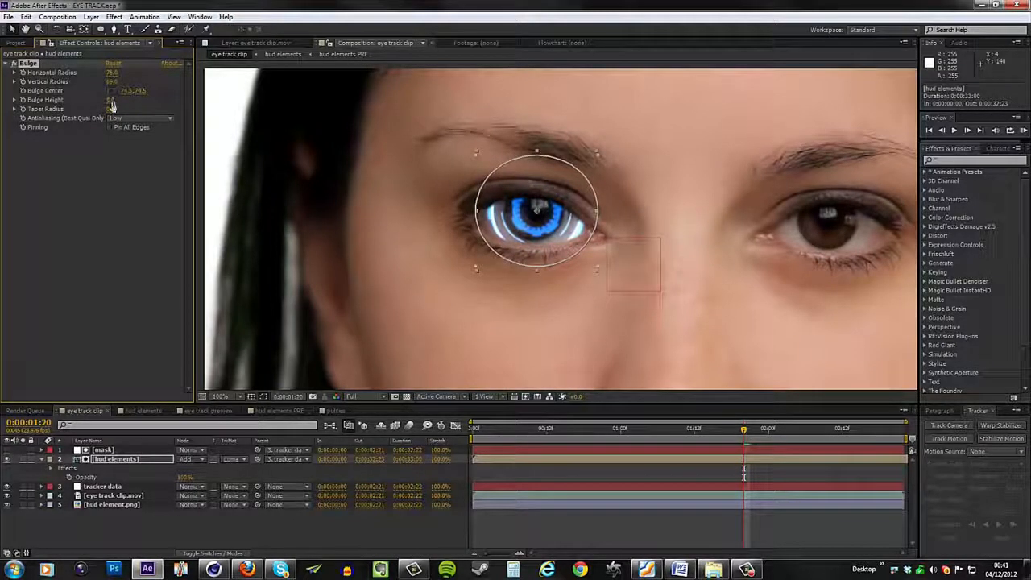
{"action": "left_click_drag", "start_coordinate": [108, 100], "coordinate": [84, 113]}
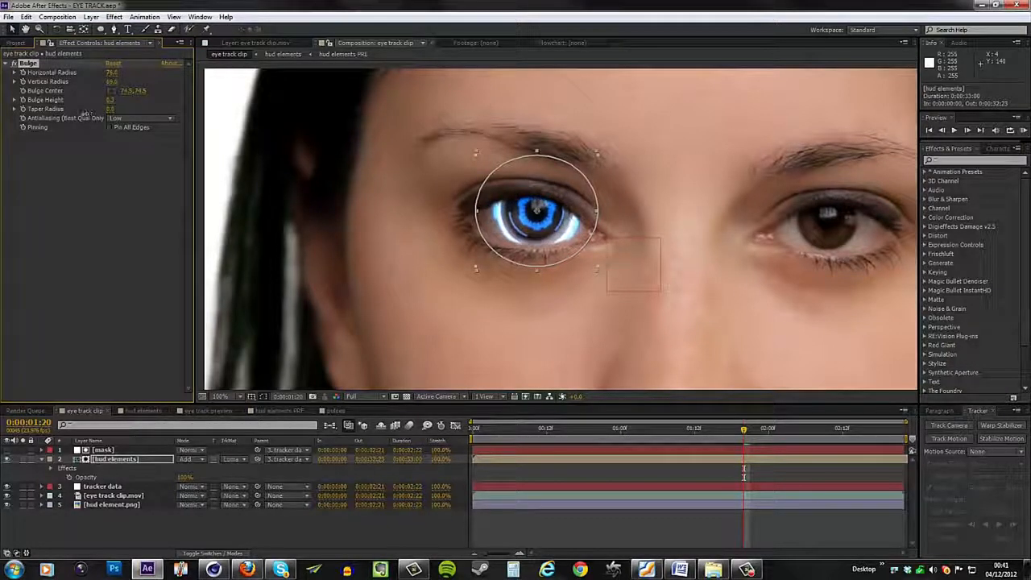
{"action": "left_click", "coordinate": [112, 100]}
{"action": "left_click", "coordinate": [146, 173]}
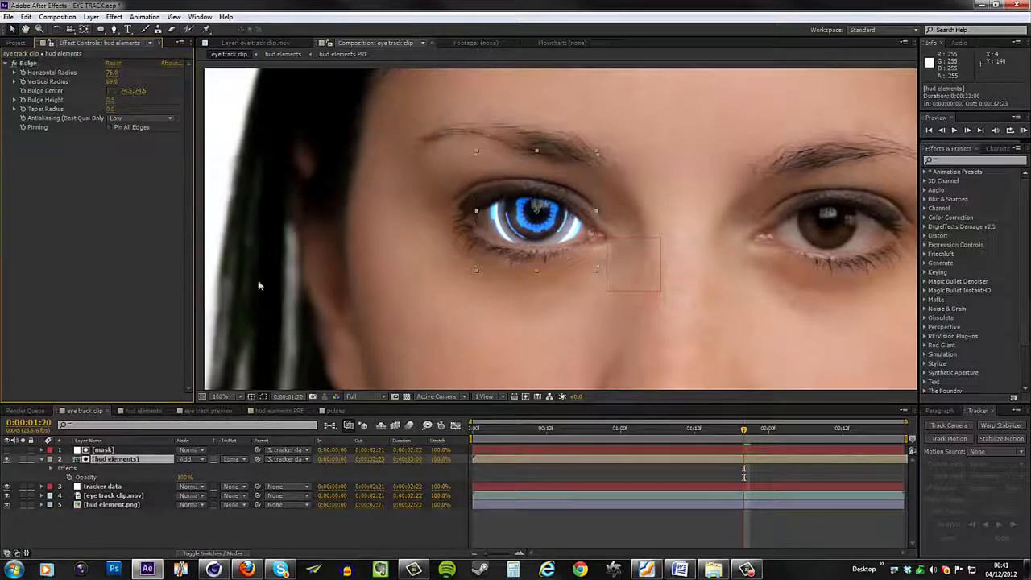
{"action": "left_click_drag", "start_coordinate": [742, 430], "coordinate": [732, 453]}
{"action": "key", "text": "space"}
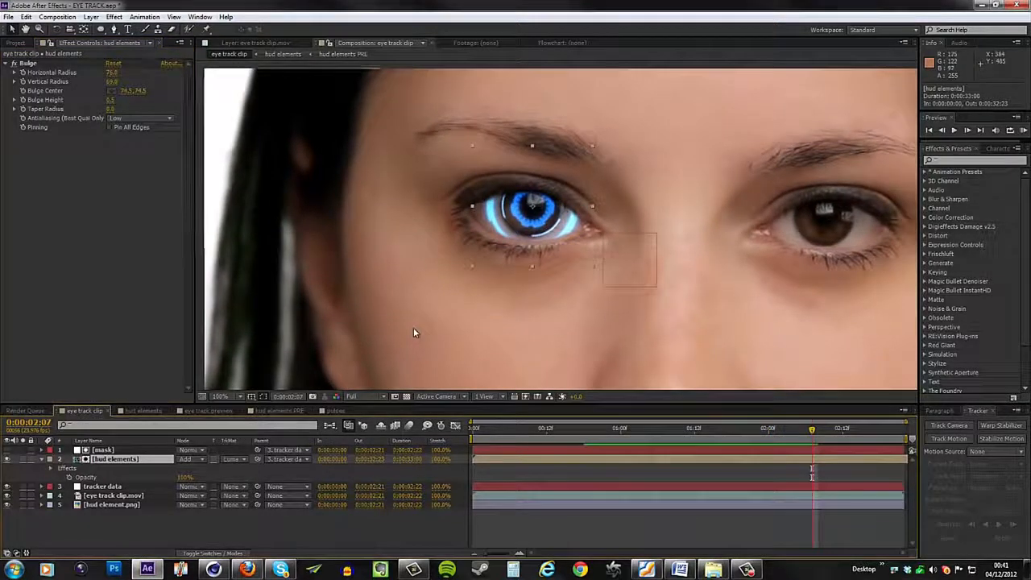
Step: Pre-compose all layers of the eye track clip composition into a new composition named "eye track full"
{"action": "key", "text": "comma"}
{"action": "left_click", "coordinate": [102, 516]}
{"action": "left_click_drag", "start_coordinate": [103, 519], "coordinate": [112, 452]}
{"action": "right_click", "coordinate": [113, 452]}
{"action": "left_click", "coordinate": [153, 367]}
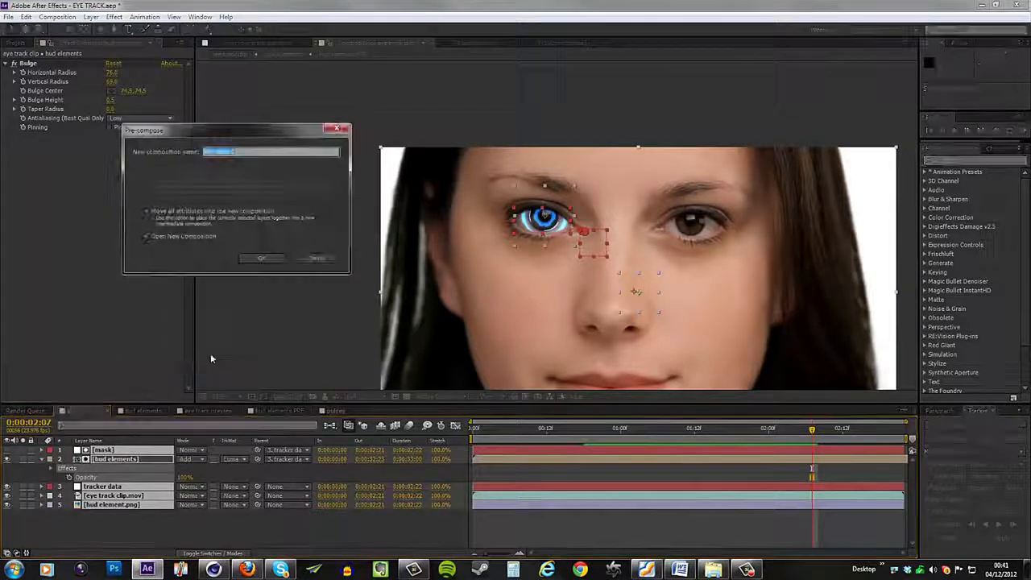
{"action": "type", "text": "eye track"}
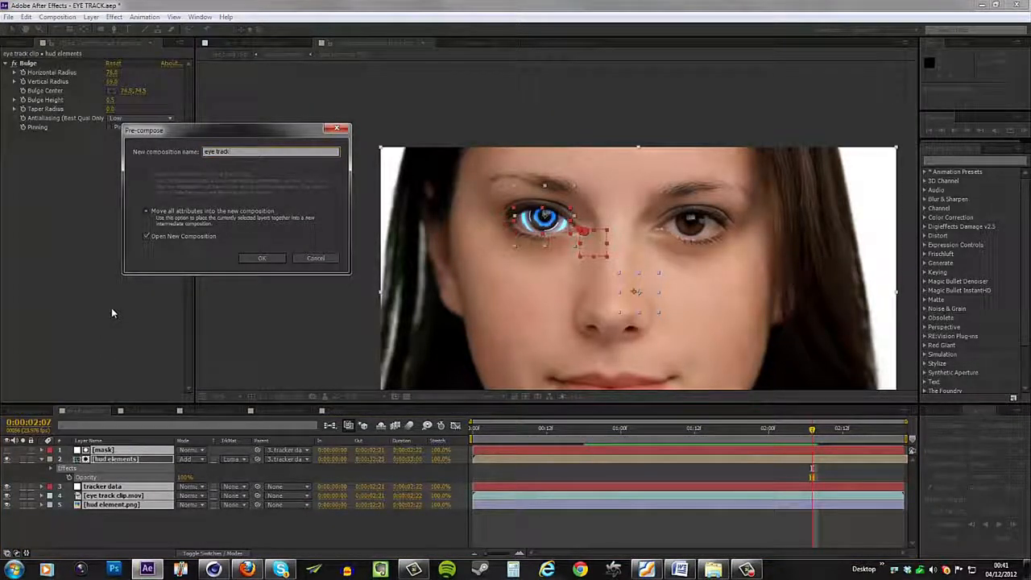
{"action": "type", "text": " full"}
{"action": "key", "text": "Return"}
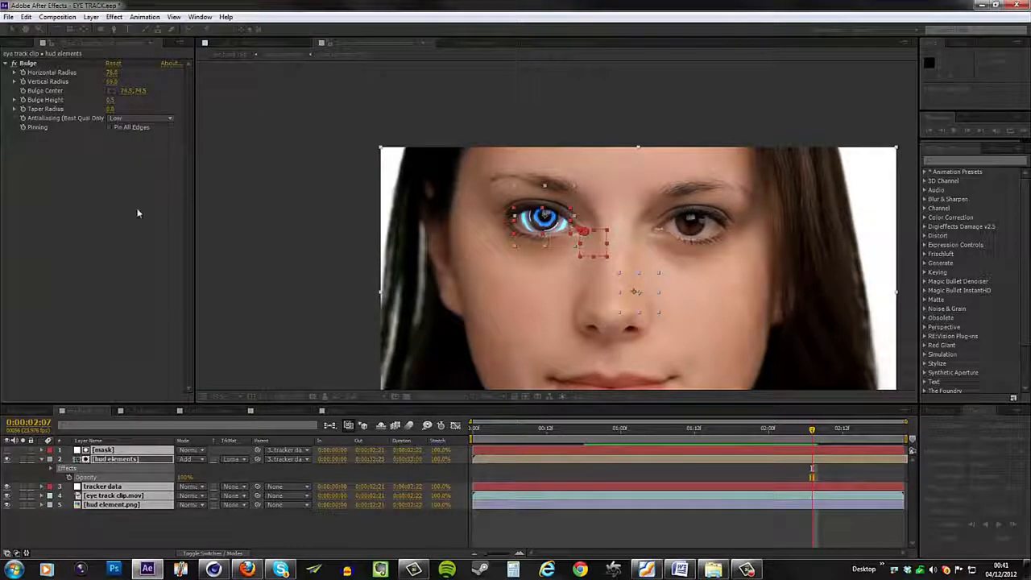
Step: Return to the eye track clip composition and set its size to 960 by 540 px
{"action": "left_click", "coordinate": [84, 411]}
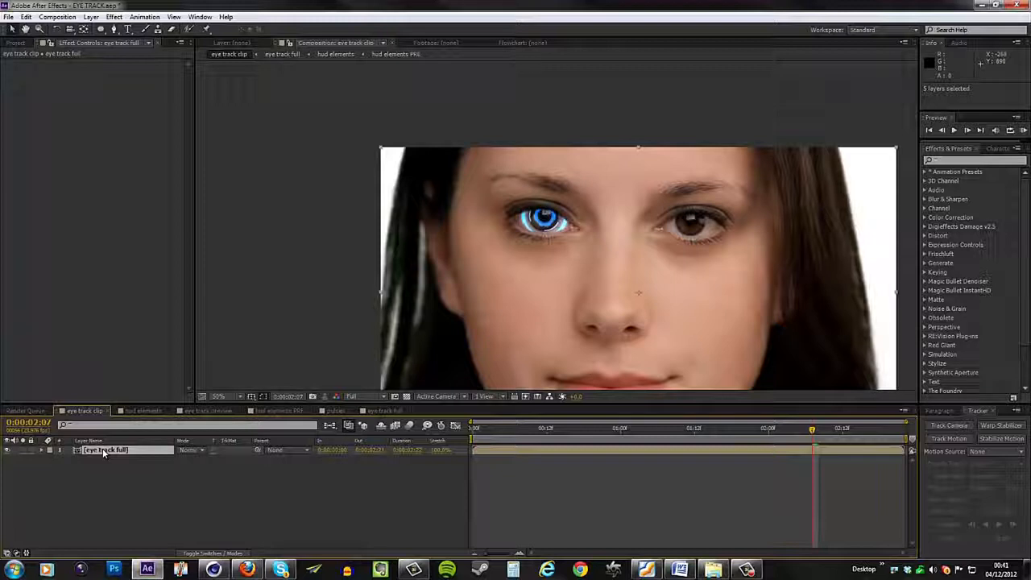
{"action": "left_click", "coordinate": [58, 16]}
{"action": "left_click", "coordinate": [85, 43]}
{"action": "left_click", "coordinate": [214, 166]}
{"action": "key", "text": "BackSpace"}
{"action": "type", "text": "960"}
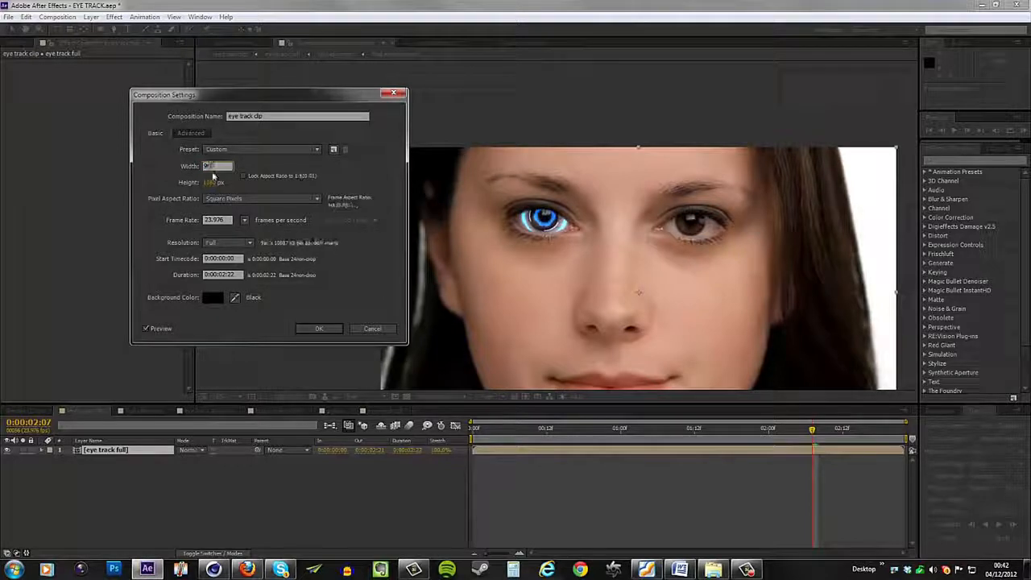
{"action": "key", "text": "Tab"}
{"action": "type", "text": "540"}
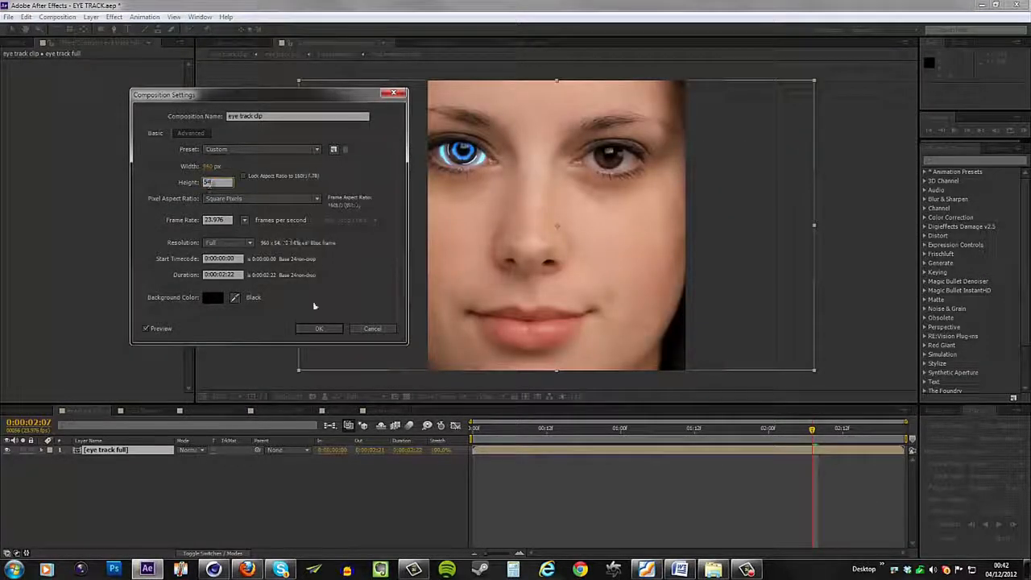
{"action": "left_click", "coordinate": [322, 328]}
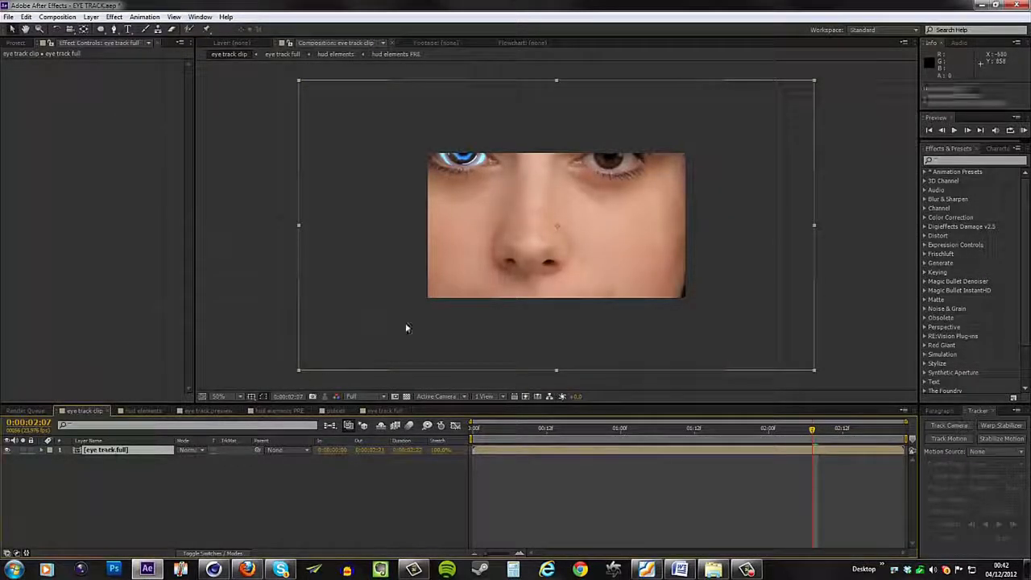
Step: Reposition the eye track full layer to about 958, 538 to frame the glowing eye, and check the framing through the clip
{"action": "left_click_drag", "start_coordinate": [495, 223], "coordinate": [624, 297]}
{"action": "left_click_drag", "start_coordinate": [493, 433], "coordinate": [892, 440]}
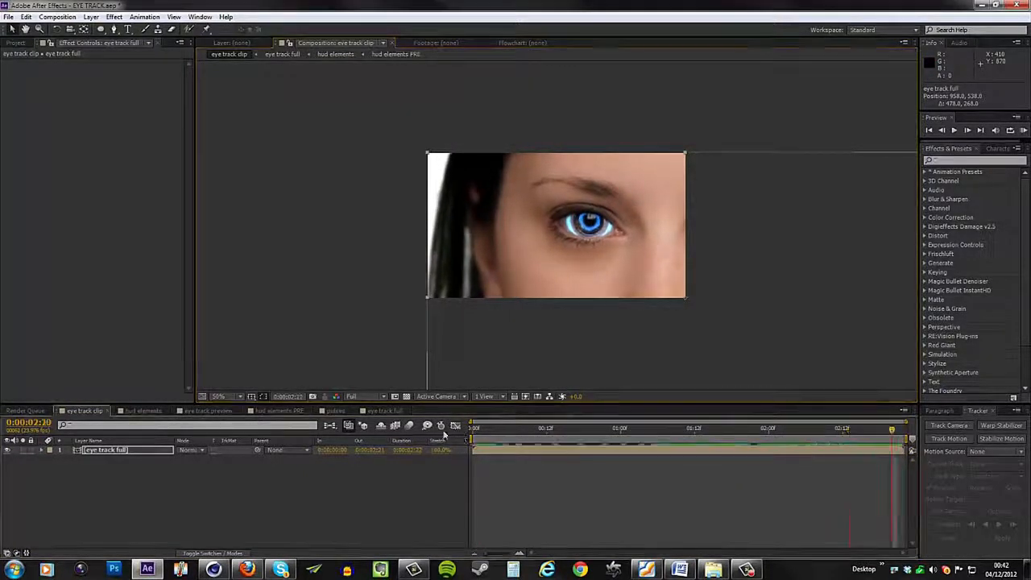
{"action": "scroll", "coordinate": [500, 281], "scroll_direction": "up", "scroll_amount": 1}
{"action": "scroll", "coordinate": [499, 282], "scroll_direction": "down", "scroll_amount": 1}
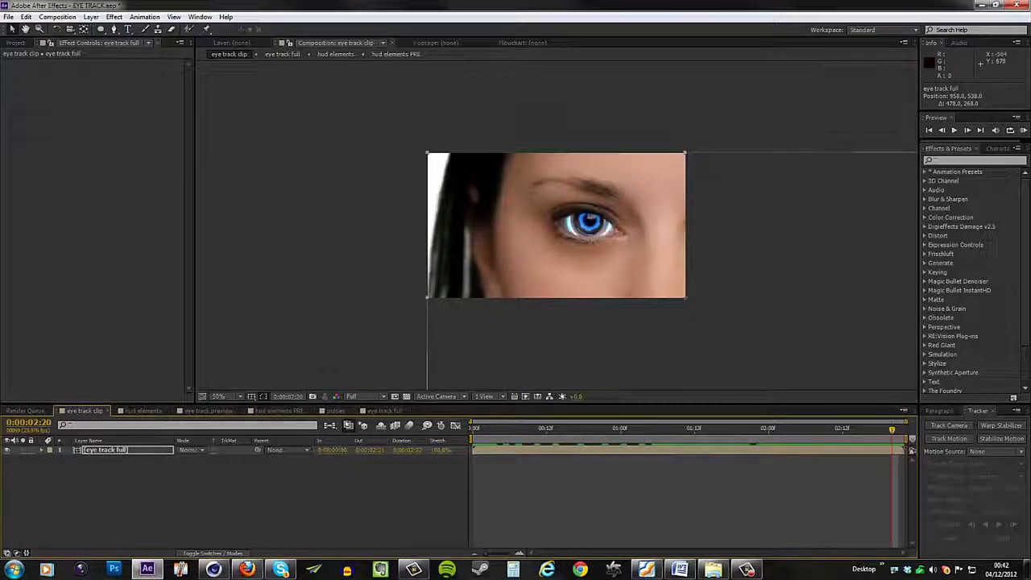
Step: Add an adjustment layer above eye track full and apply the Hue/Saturation effect to it
{"action": "left_click", "coordinate": [314, 460]}
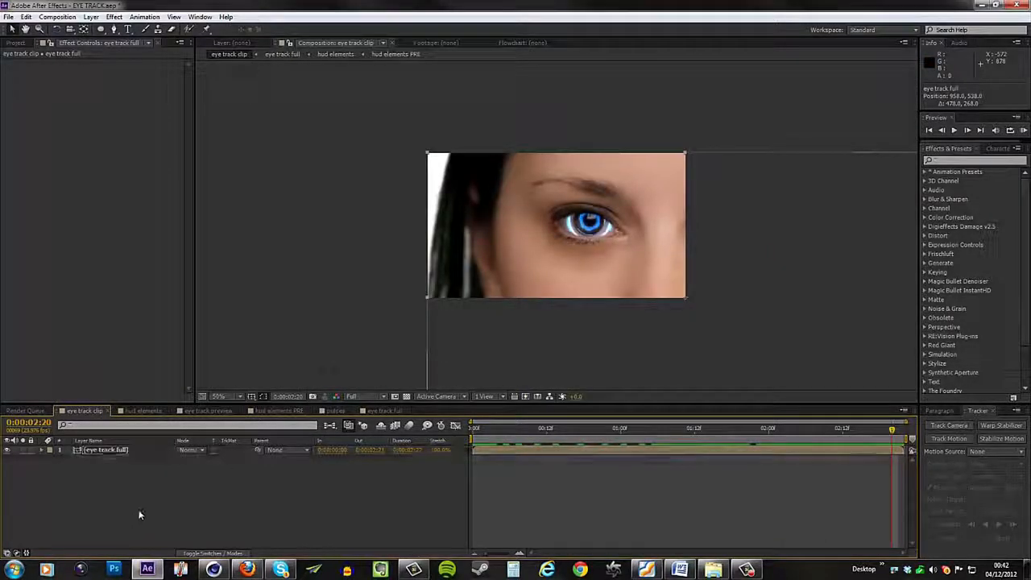
{"action": "right_click", "coordinate": [118, 471]}
{"action": "mouse_move", "coordinate": [144, 354]}
{"action": "left_click", "coordinate": [56, 444]}
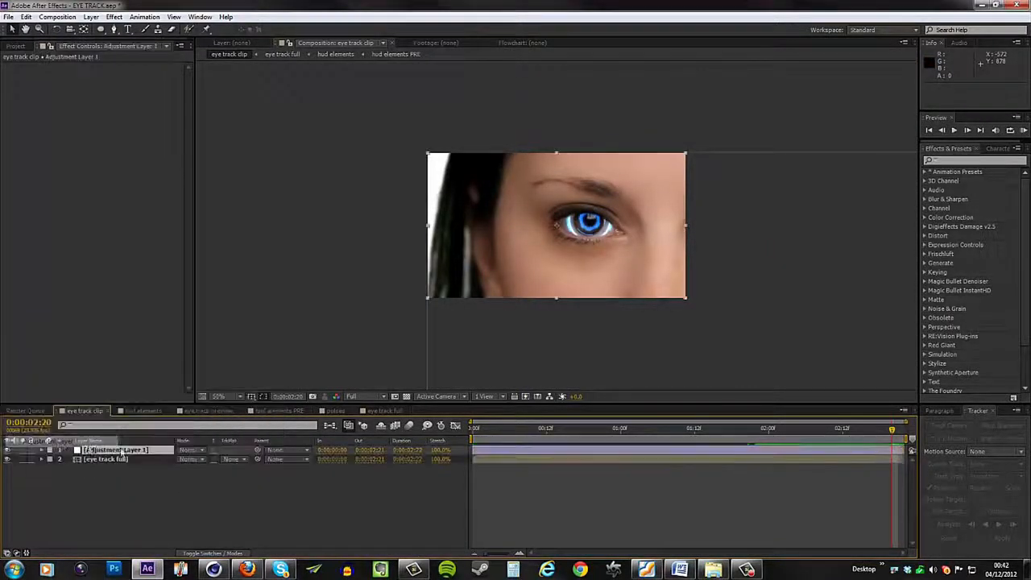
{"action": "right_click", "coordinate": [95, 449]}
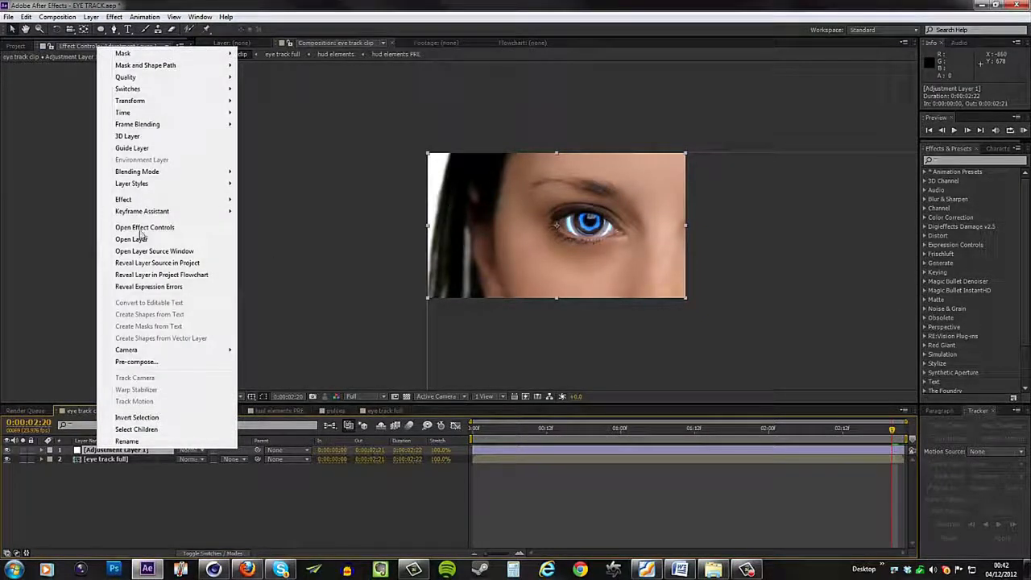
{"action": "mouse_move", "coordinate": [144, 202]}
{"action": "mouse_move", "coordinate": [320, 289]}
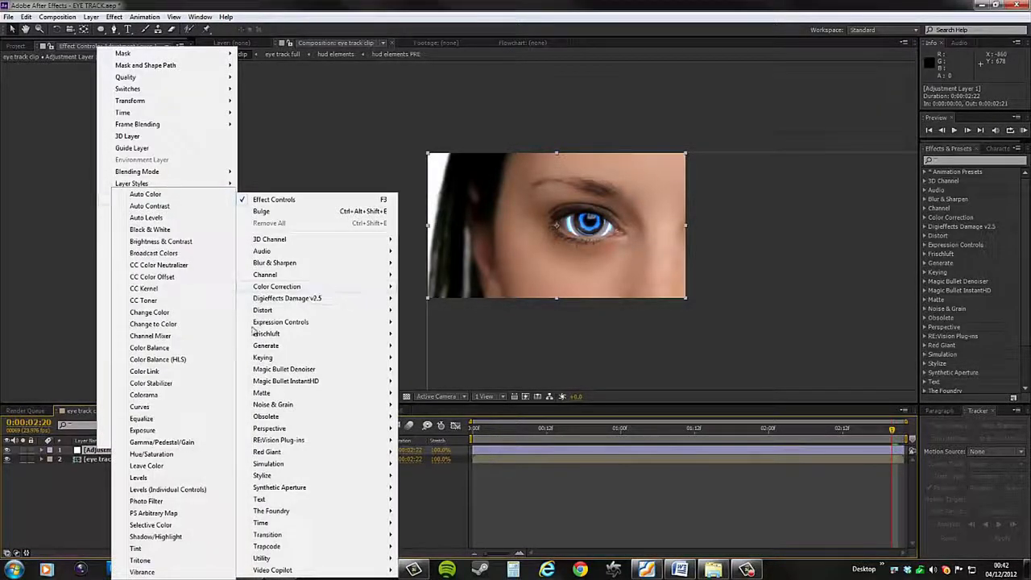
{"action": "left_click", "coordinate": [168, 456]}
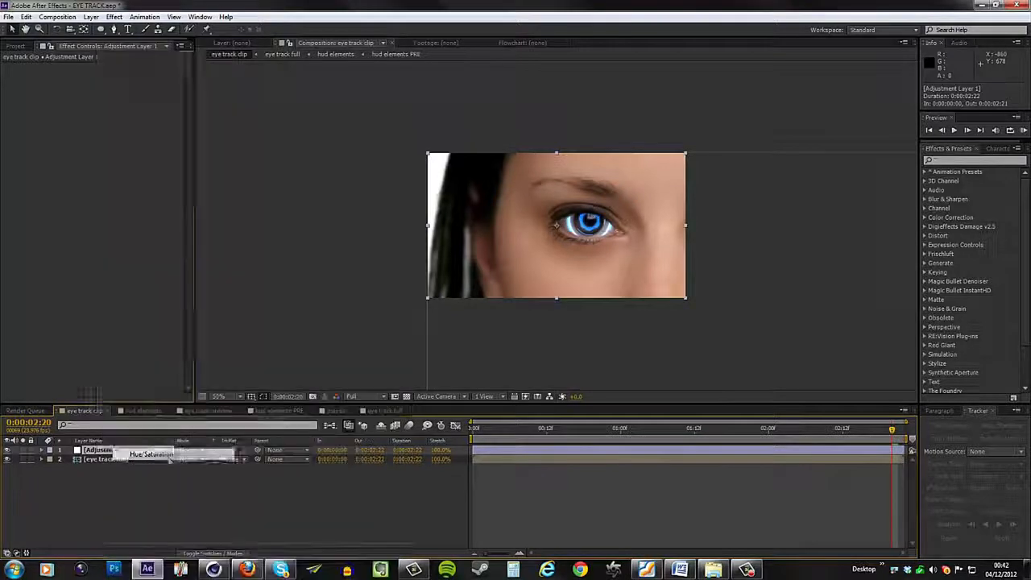
Step: Shift the hue of the Greens channel and widen its color range to remove the green tint from the hair
{"action": "left_click", "coordinate": [138, 76]}
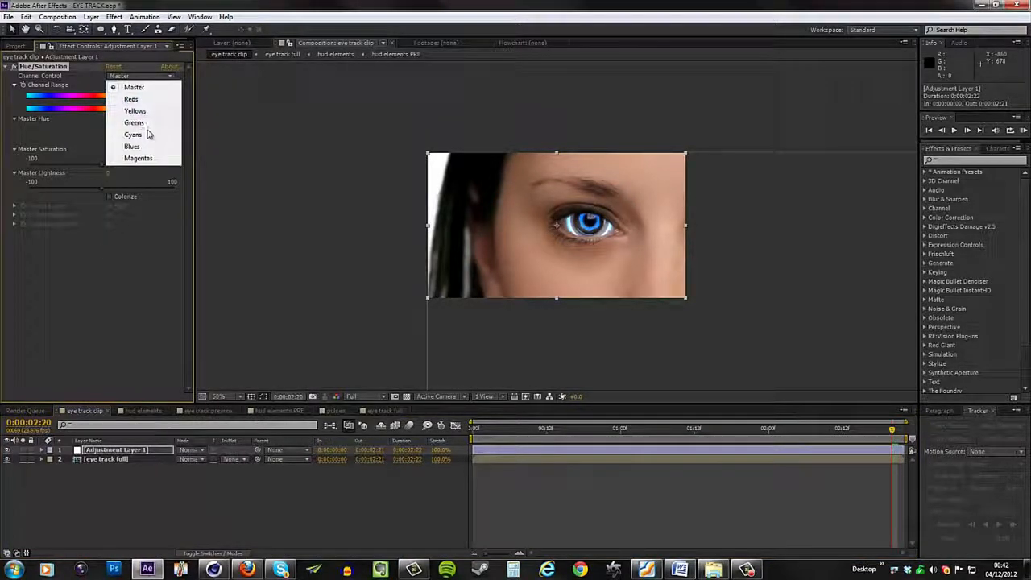
{"action": "left_click", "coordinate": [141, 123]}
{"action": "scroll", "coordinate": [390, 219], "scroll_direction": "up", "scroll_amount": 2}
{"action": "scroll", "coordinate": [345, 232], "scroll_direction": "up", "scroll_amount": 2}
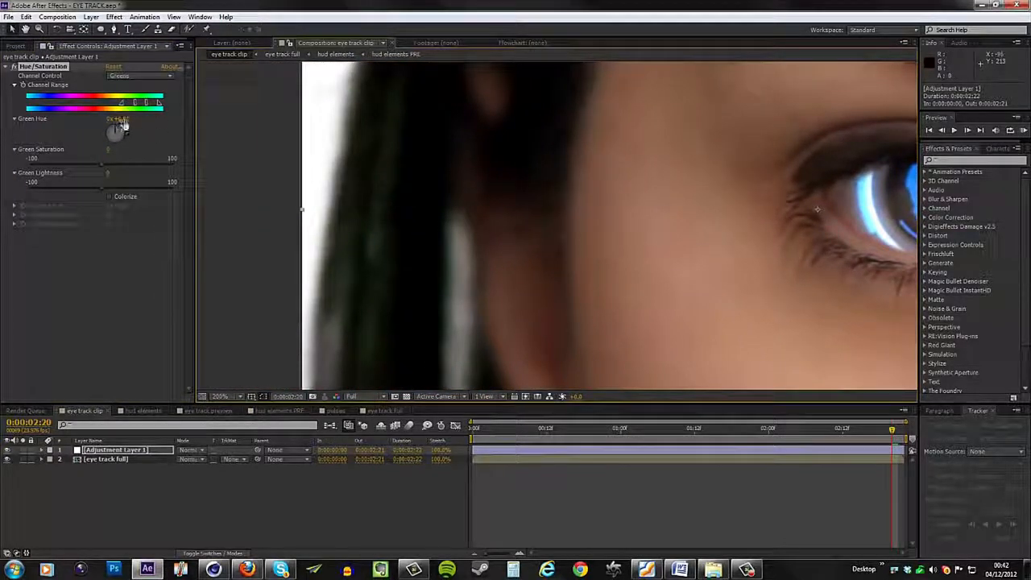
{"action": "left_click_drag", "start_coordinate": [115, 129], "coordinate": [79, 119]}
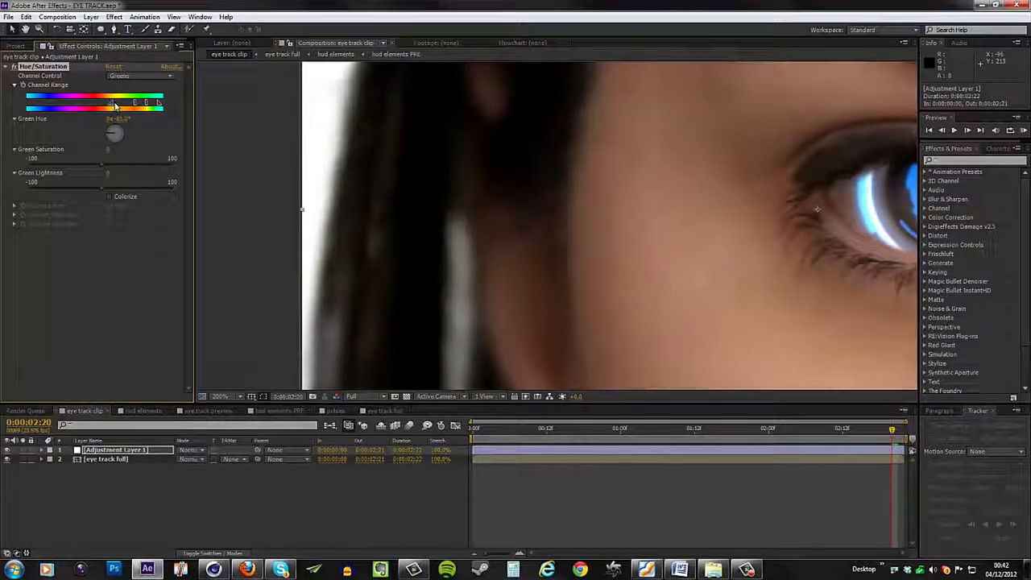
{"action": "scroll", "coordinate": [439, 202], "scroll_direction": "down", "scroll_amount": 2}
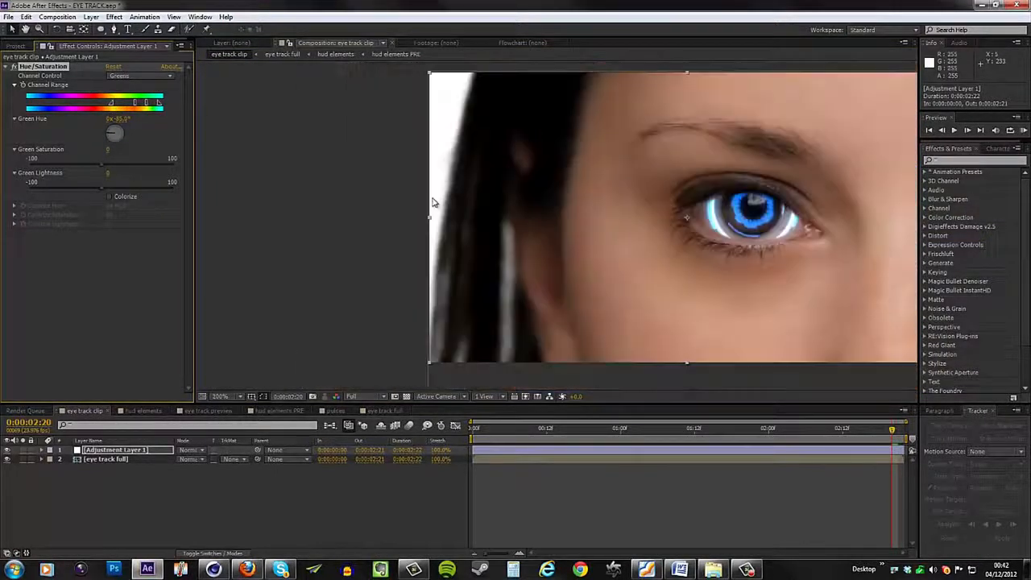
{"action": "scroll", "coordinate": [430, 198], "scroll_direction": "up", "scroll_amount": 2}
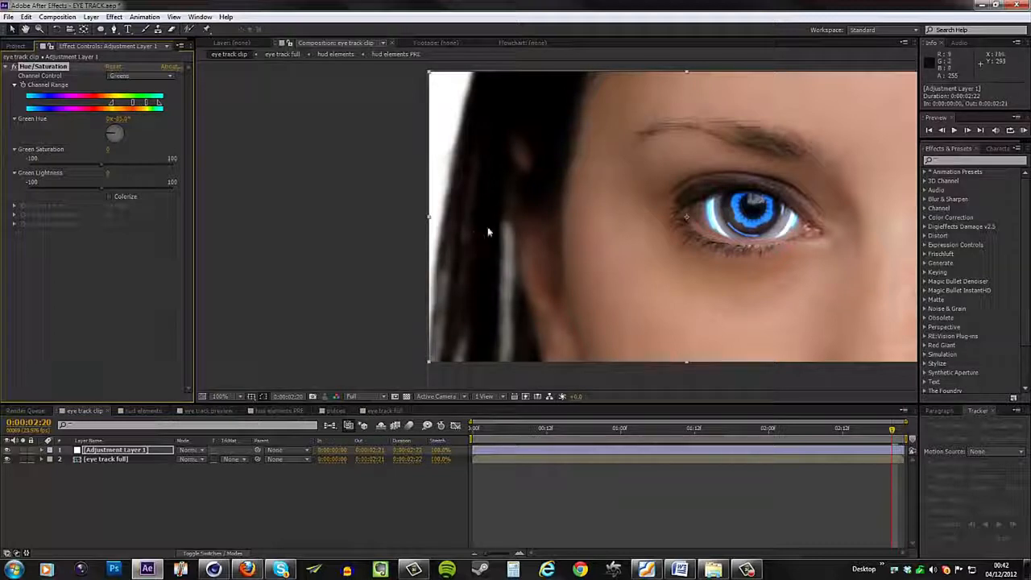
{"action": "scroll", "coordinate": [487, 232], "scroll_direction": "down", "scroll_amount": 1}
{"action": "left_click_drag", "start_coordinate": [529, 219], "coordinate": [460, 225]}
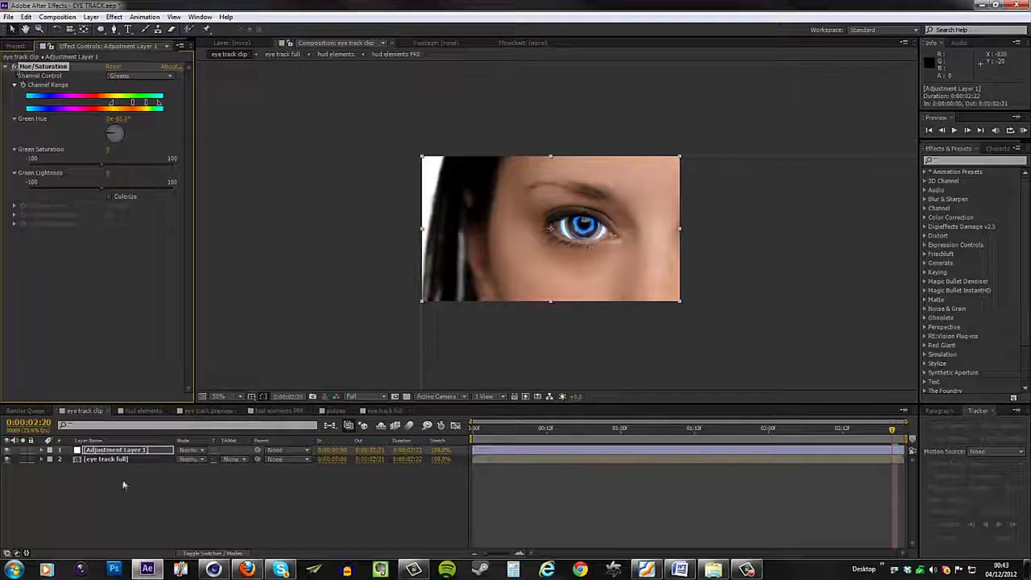
Step: Try a Curves effect on a second adjustment layer, and undo both the effect and the layer
{"action": "right_click", "coordinate": [79, 499]}
{"action": "left_click", "coordinate": [291, 504]}
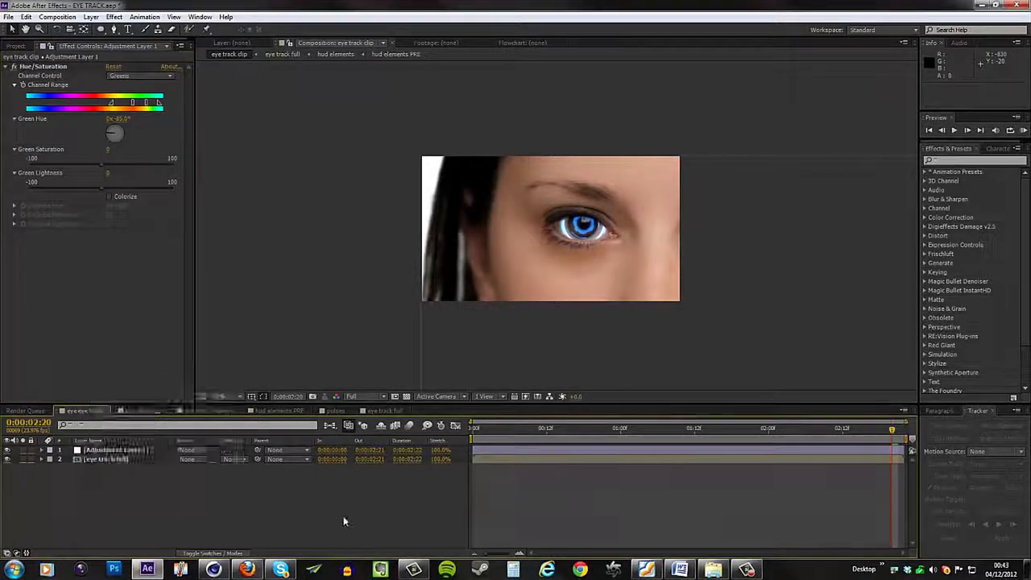
{"action": "right_click", "coordinate": [183, 509]}
{"action": "mouse_move", "coordinate": [222, 399]}
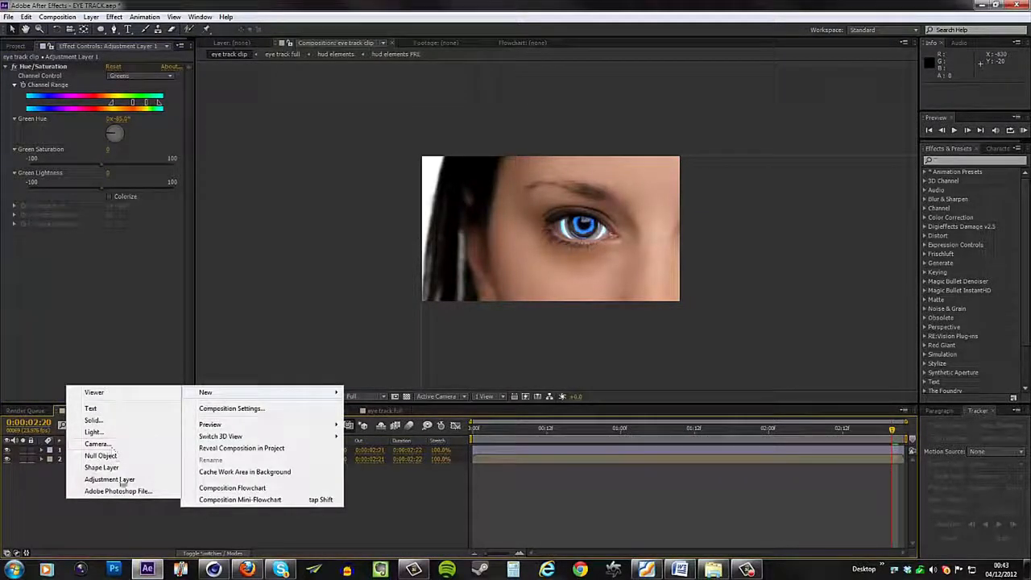
{"action": "left_click", "coordinate": [110, 479]}
{"action": "right_click", "coordinate": [93, 455]}
{"action": "mouse_move", "coordinate": [142, 206]}
{"action": "mouse_move", "coordinate": [322, 288]}
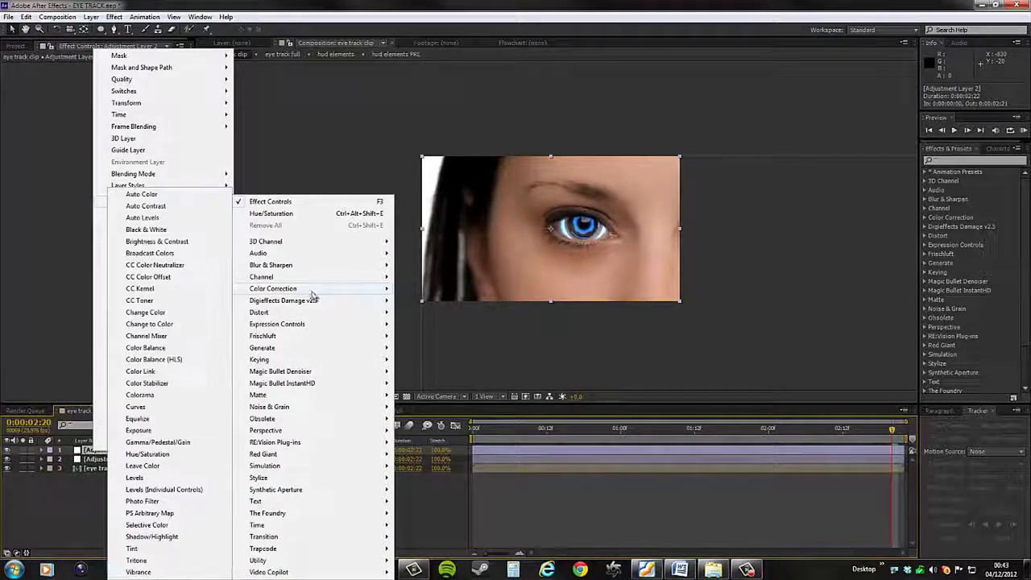
{"action": "left_click", "coordinate": [161, 412]}
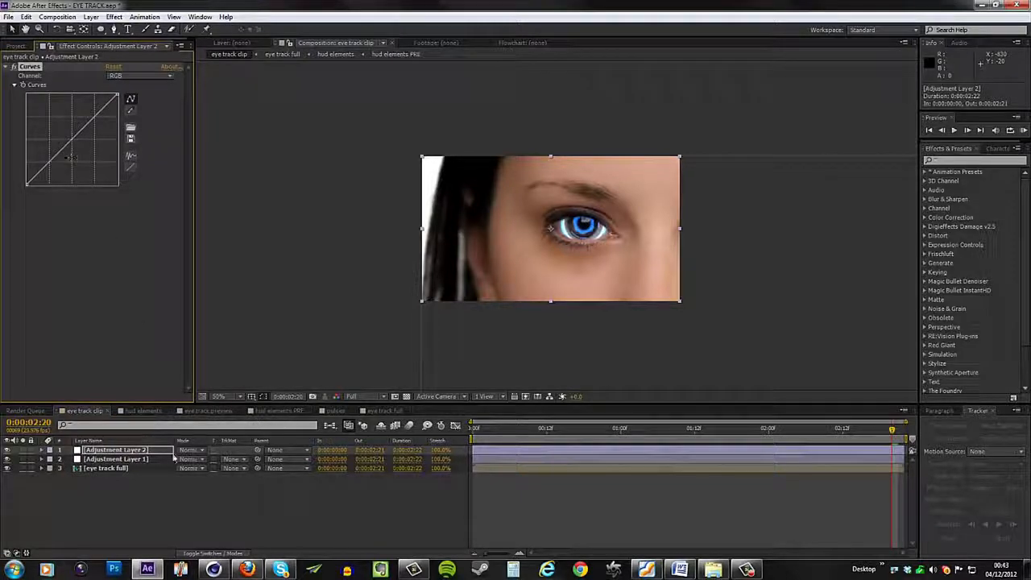
{"action": "key", "text": "ctrl+z"}
{"action": "key", "text": "ctrl+z"}
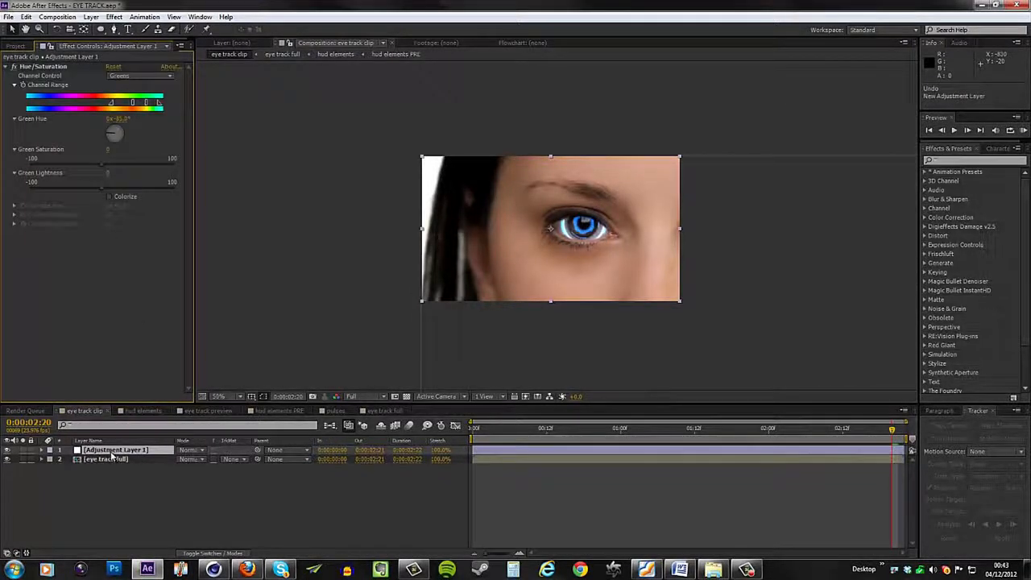
Step: Apply the Levels effect to Adjustment Layer 1 and lower the red channel's input white to 229
{"action": "right_click", "coordinate": [122, 451]}
{"action": "mouse_move", "coordinate": [211, 202]}
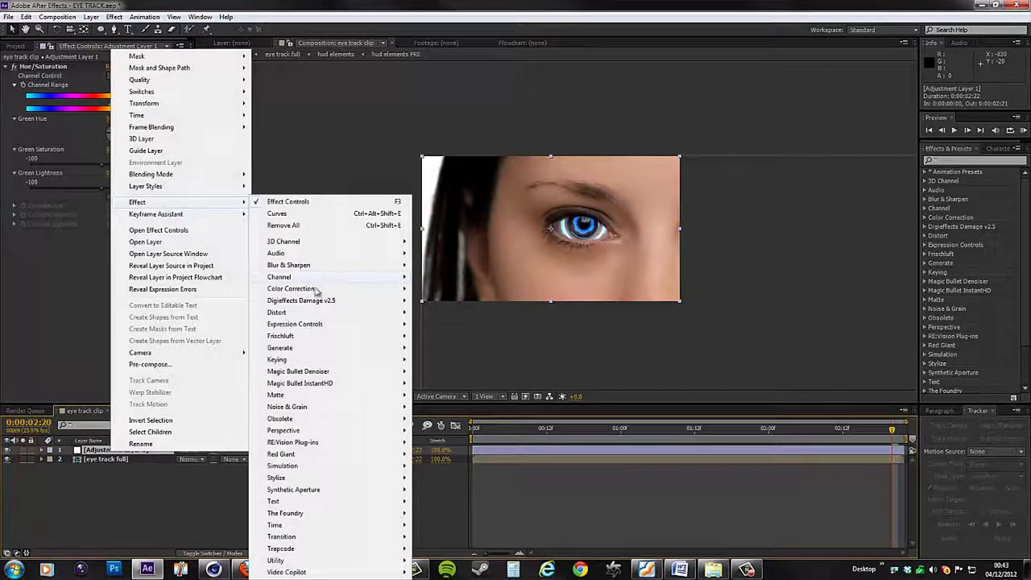
{"action": "mouse_move", "coordinate": [315, 289]}
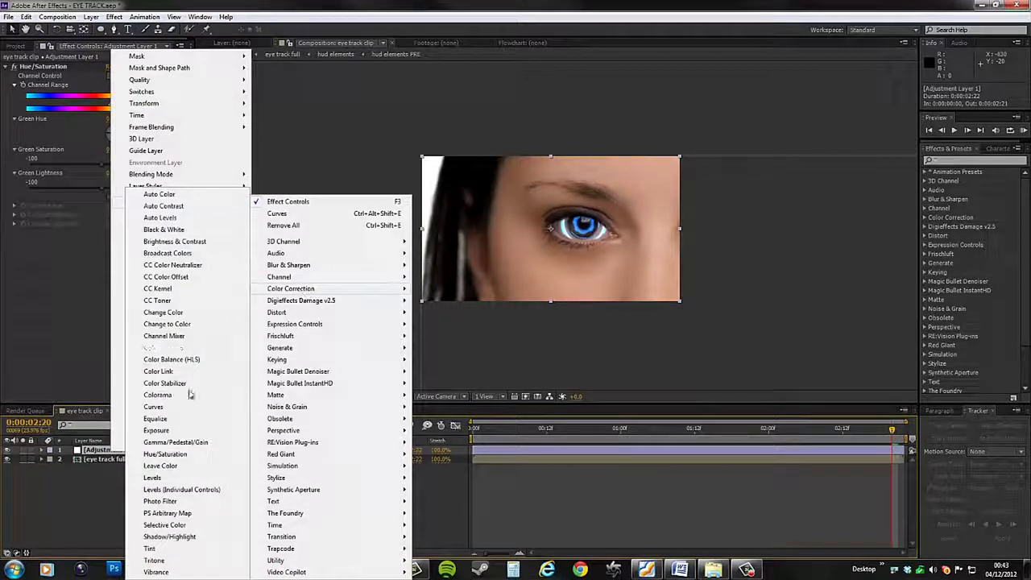
{"action": "left_click", "coordinate": [174, 480]}
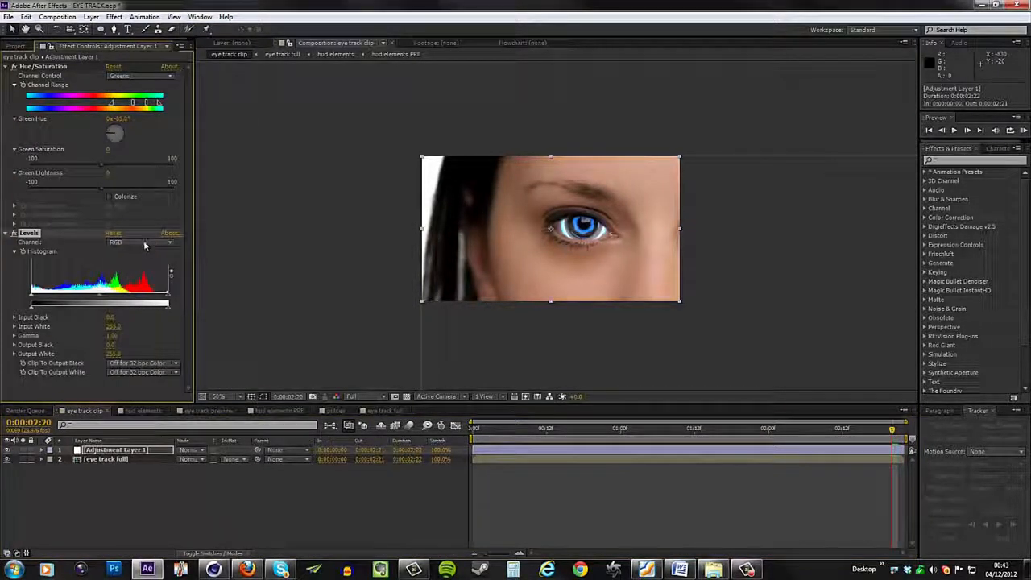
{"action": "left_click", "coordinate": [145, 245]}
{"action": "left_click", "coordinate": [136, 266]}
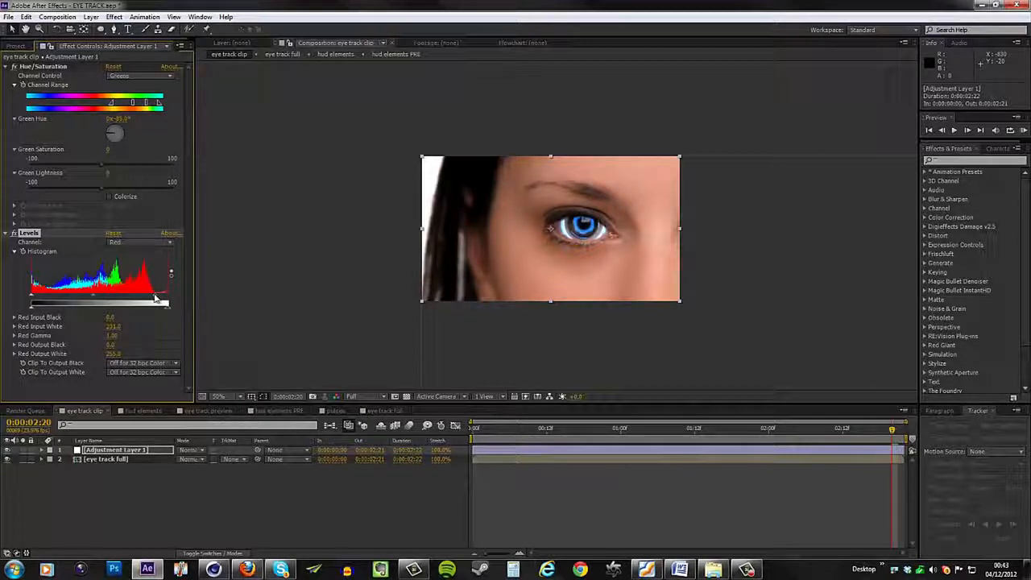
Step: Lower the green channel's input white to 190 in the Levels effect
{"action": "left_click", "coordinate": [133, 243]}
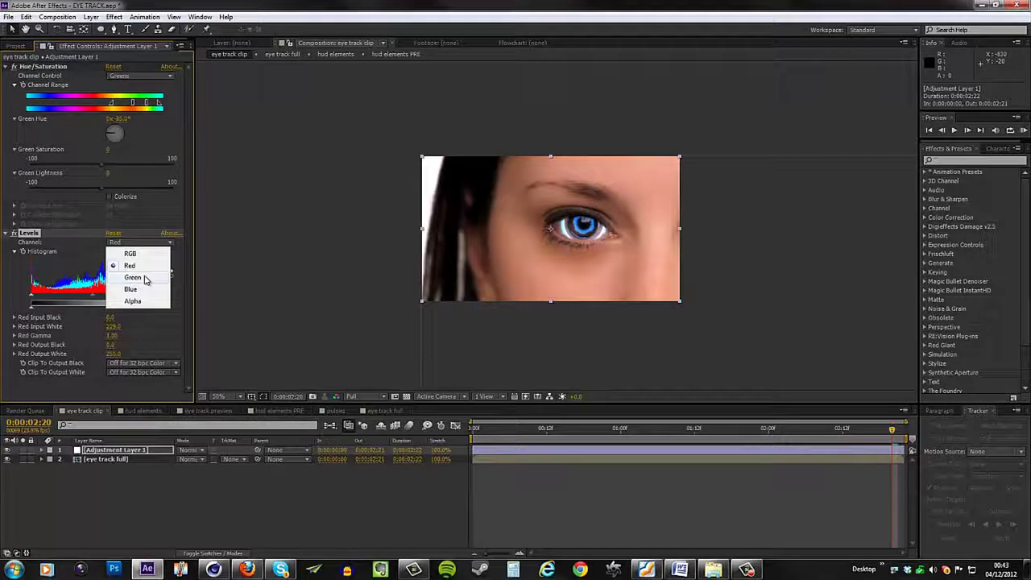
{"action": "left_click", "coordinate": [143, 279]}
{"action": "left_click_drag", "start_coordinate": [169, 300], "coordinate": [136, 302]}
{"action": "left_click", "coordinate": [123, 242]}
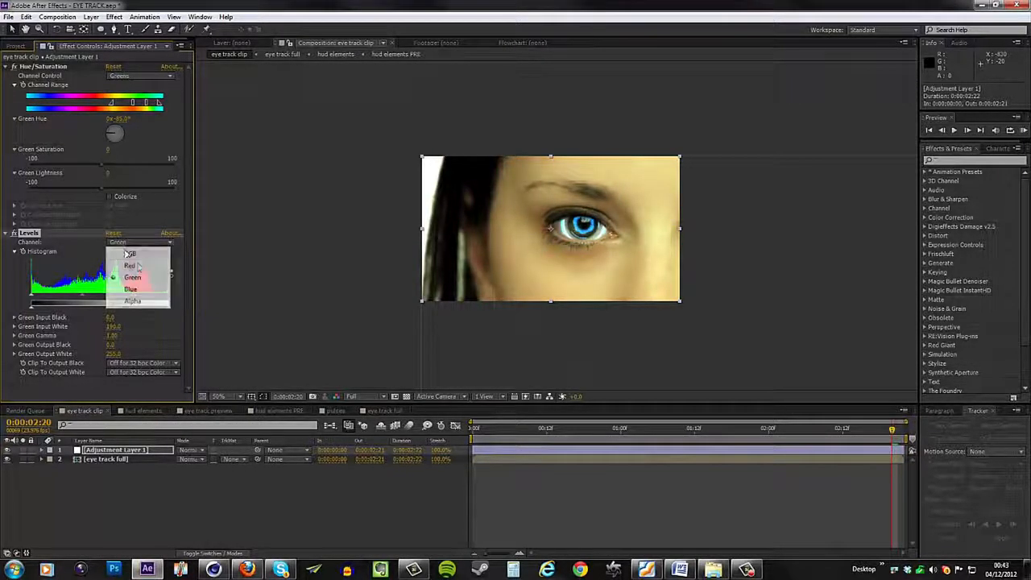
Step: Lower the blue channel's input white to 171 in the Levels effect and check the correction across the timeline
{"action": "left_click", "coordinate": [137, 290]}
{"action": "left_click_drag", "start_coordinate": [170, 301], "coordinate": [128, 302]}
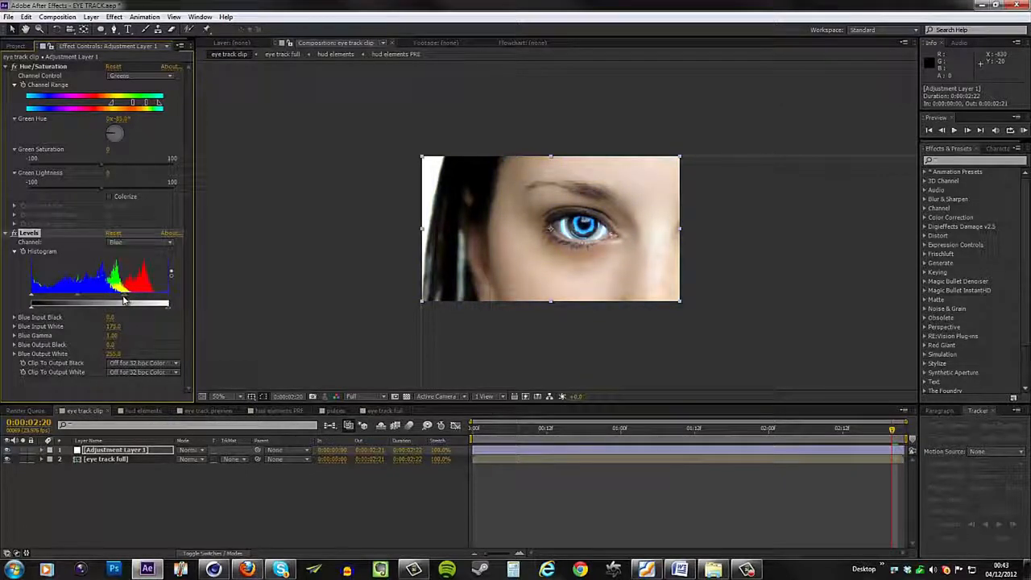
{"action": "scroll", "coordinate": [483, 221], "scroll_direction": "up", "scroll_amount": 1}
{"action": "scroll", "coordinate": [483, 222], "scroll_direction": "down", "scroll_amount": 1}
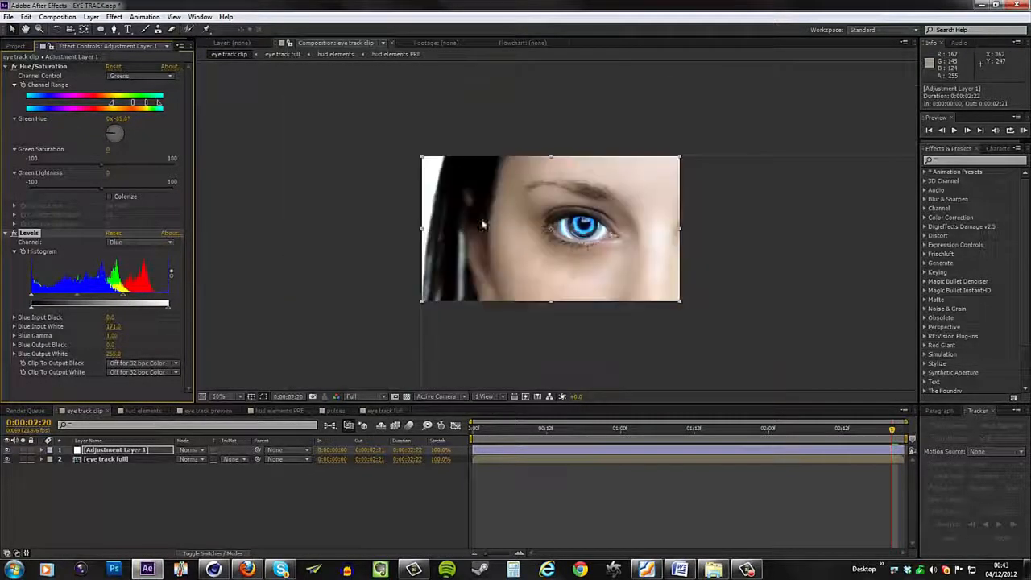
{"action": "left_click_drag", "start_coordinate": [524, 432], "coordinate": [861, 434]}
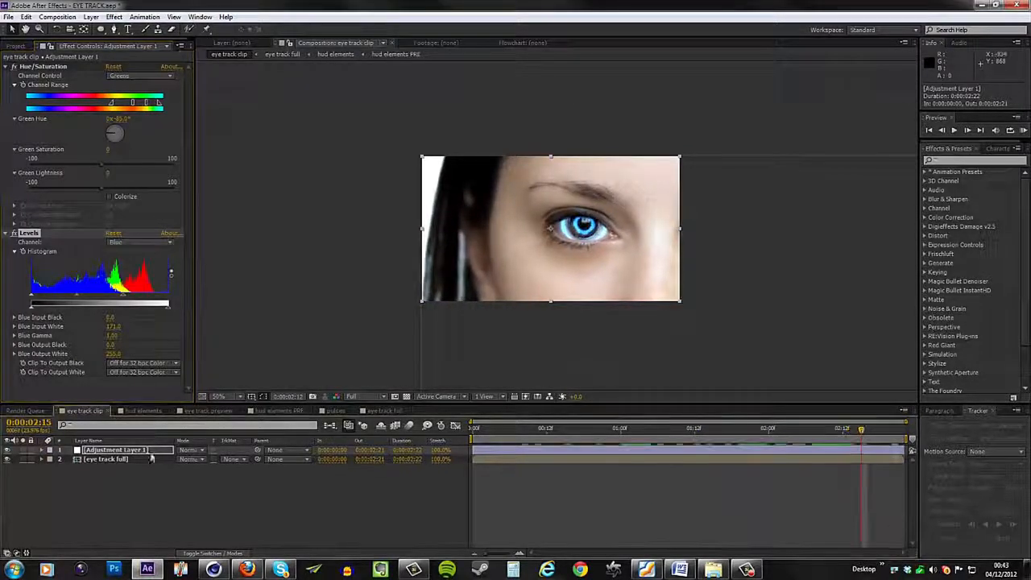
Step: Apply the Curves effect to Adjustment Layer 1 and pull the lower part of the RGB curve down to darken the shadows
{"action": "right_click", "coordinate": [128, 451]}
{"action": "mouse_move", "coordinate": [174, 197]}
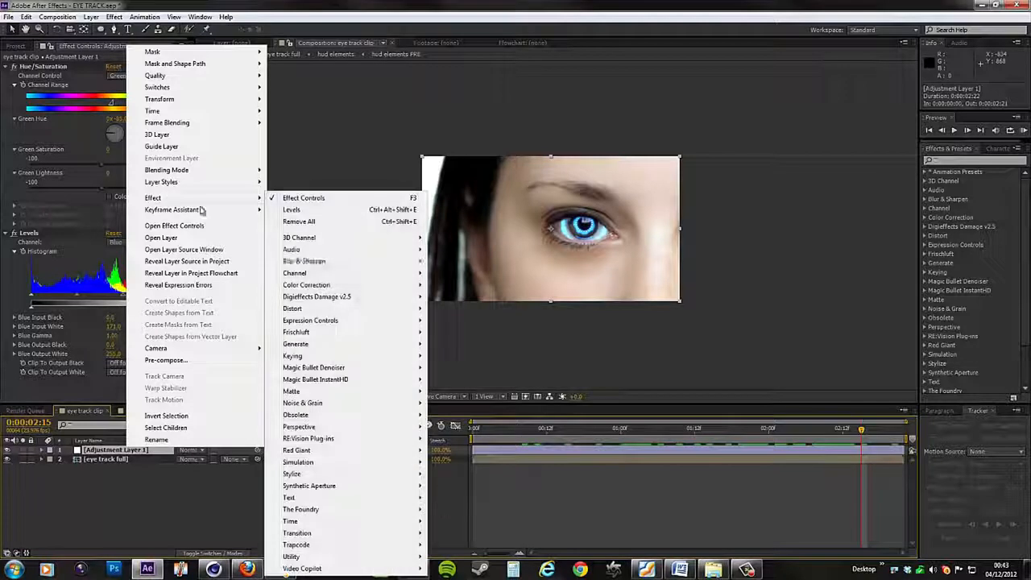
{"action": "mouse_move", "coordinate": [322, 285]}
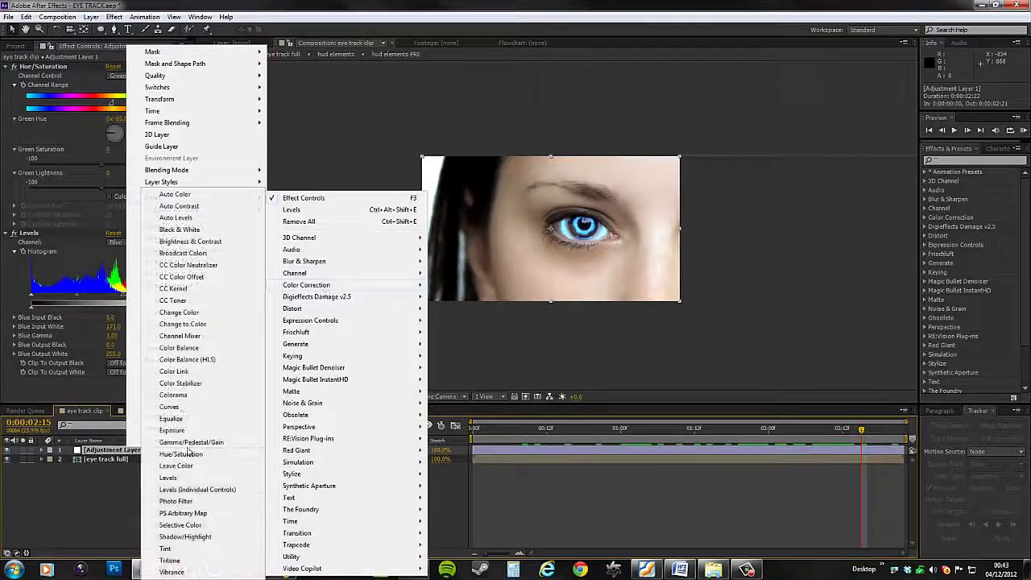
{"action": "left_click", "coordinate": [182, 407]}
{"action": "left_click_drag", "start_coordinate": [53, 368], "coordinate": [59, 384]}
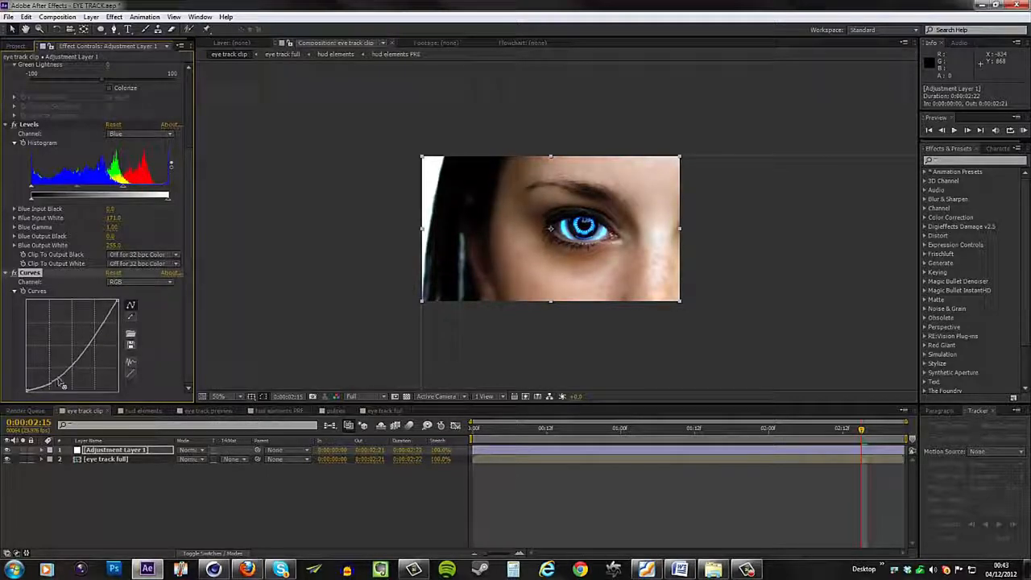
{"action": "scroll", "coordinate": [644, 200], "scroll_direction": "up", "scroll_amount": 1}
{"action": "scroll", "coordinate": [643, 200], "scroll_direction": "down", "scroll_amount": 1}
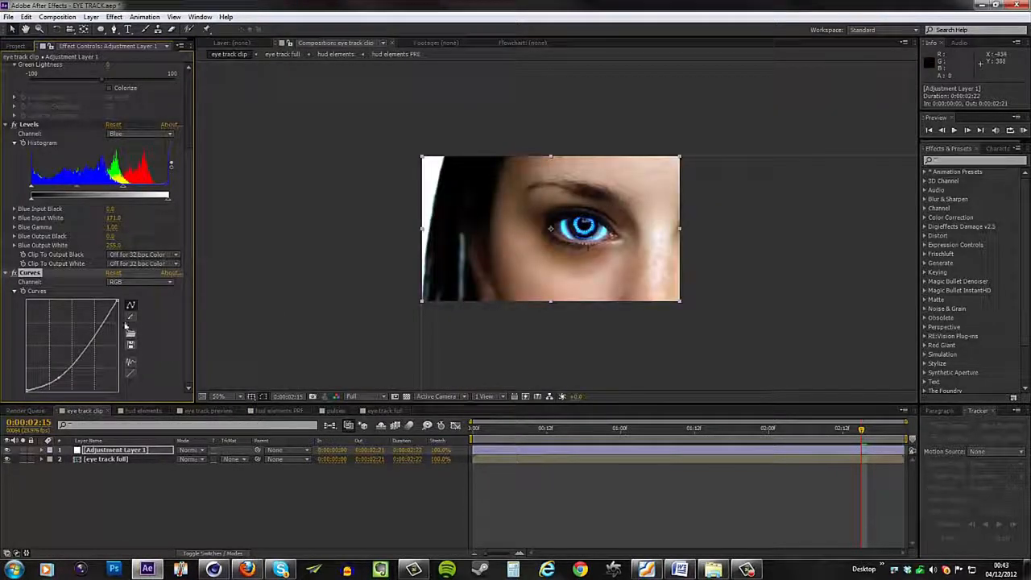
Step: Raise the upper part of the RGB curve slightly and shift its black point inward to strengthen the contrast
{"action": "mouse_move", "coordinate": [118, 301]}
{"action": "left_mouse_down"}
{"action": "mouse_move", "coordinate": [121, 336]}
{"action": "mouse_move", "coordinate": [130, 292]}
{"action": "left_mouse_up"}
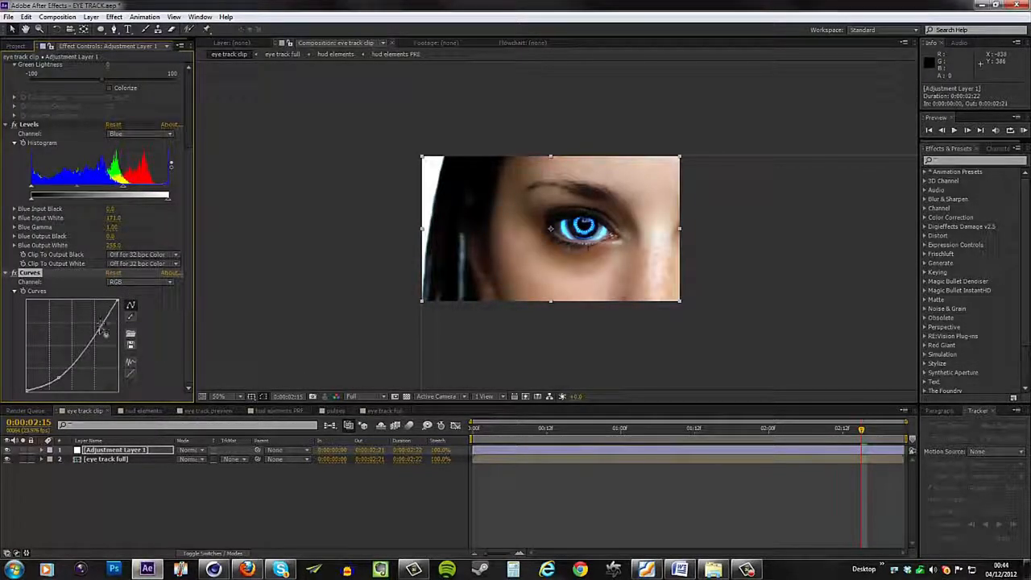
{"action": "left_click_drag", "start_coordinate": [98, 331], "coordinate": [98, 327]}
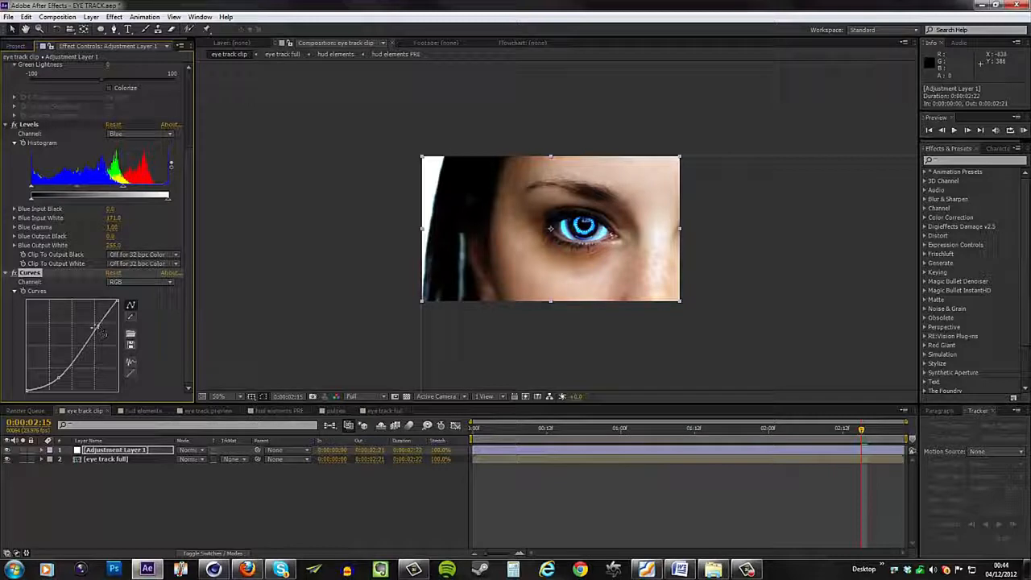
{"action": "mouse_move", "coordinate": [27, 389]}
{"action": "left_mouse_down"}
{"action": "mouse_move", "coordinate": [27, 379]}
{"action": "mouse_move", "coordinate": [26, 405]}
{"action": "left_mouse_up"}
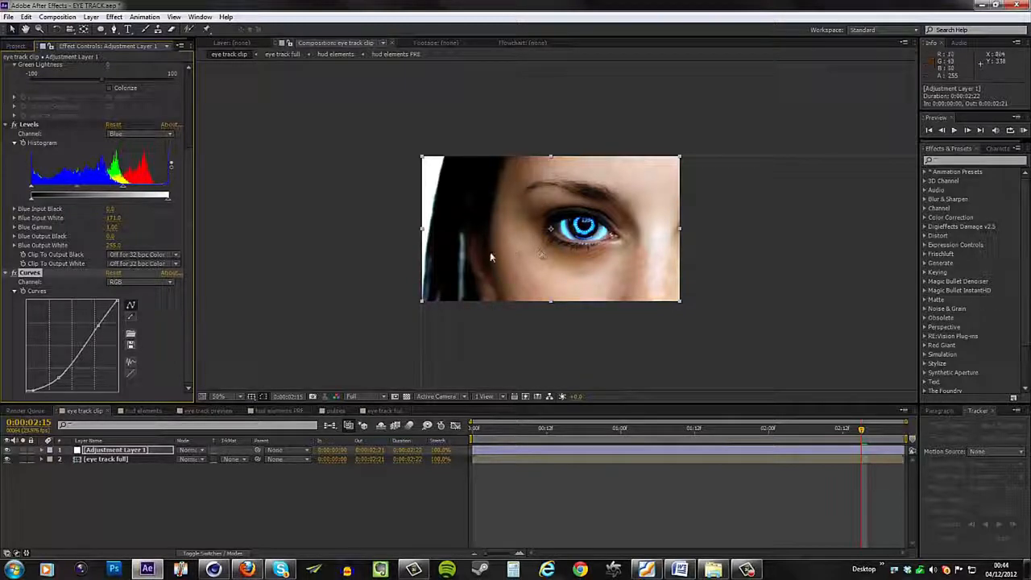
Step: Create a black 960x540 solid above the adjustment layer in the eye track clip composition
{"action": "right_click", "coordinate": [86, 500]}
{"action": "mouse_move", "coordinate": [125, 390]}
{"action": "left_click", "coordinate": [274, 416]}
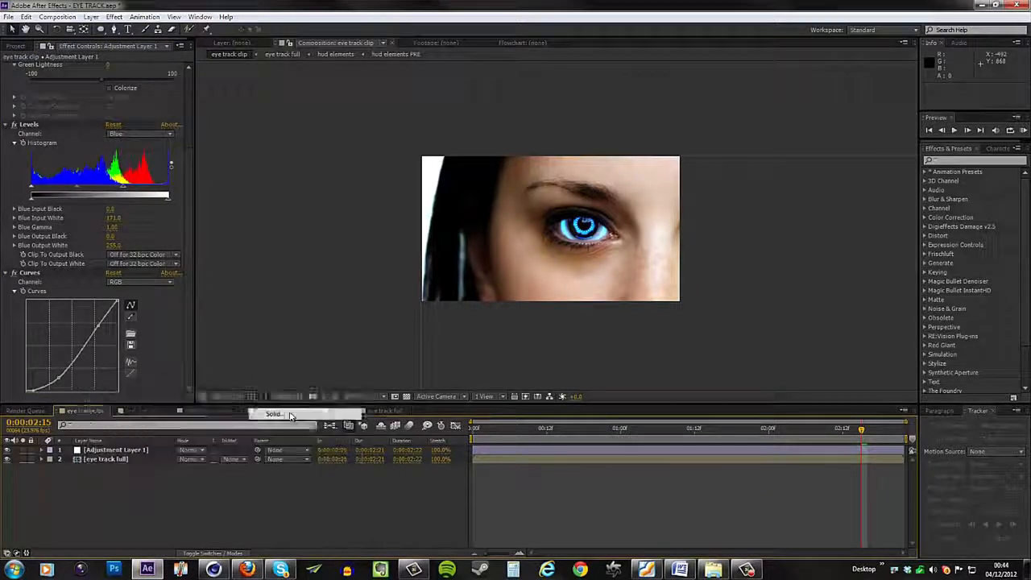
{"action": "left_click", "coordinate": [295, 310]}
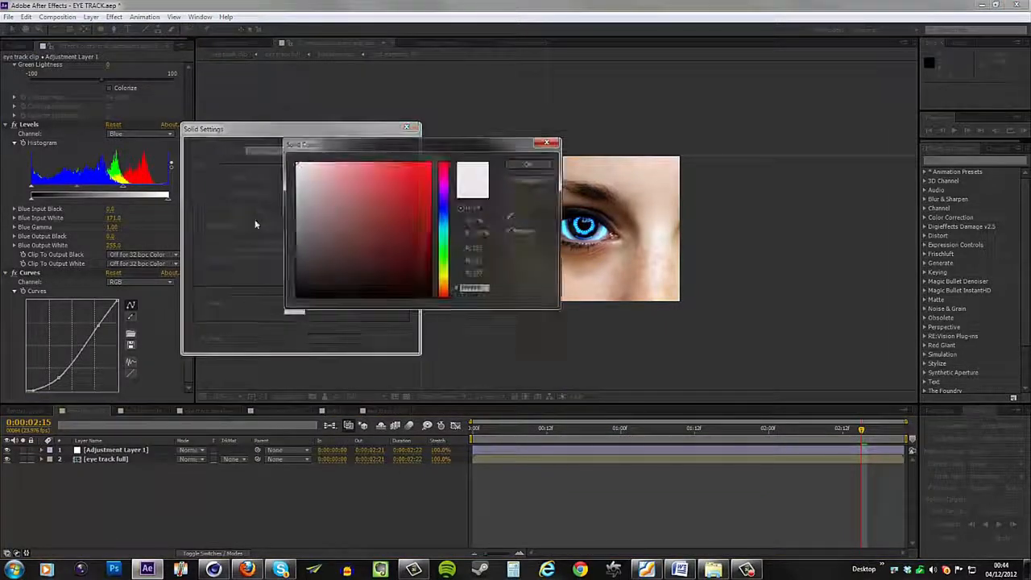
{"action": "left_click", "coordinate": [528, 163]}
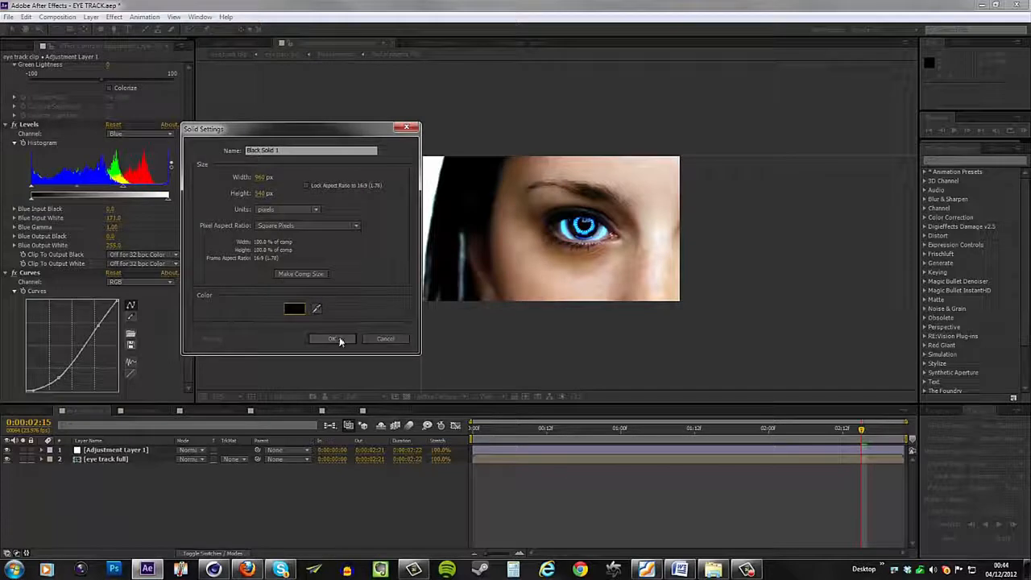
{"action": "left_click", "coordinate": [338, 338]}
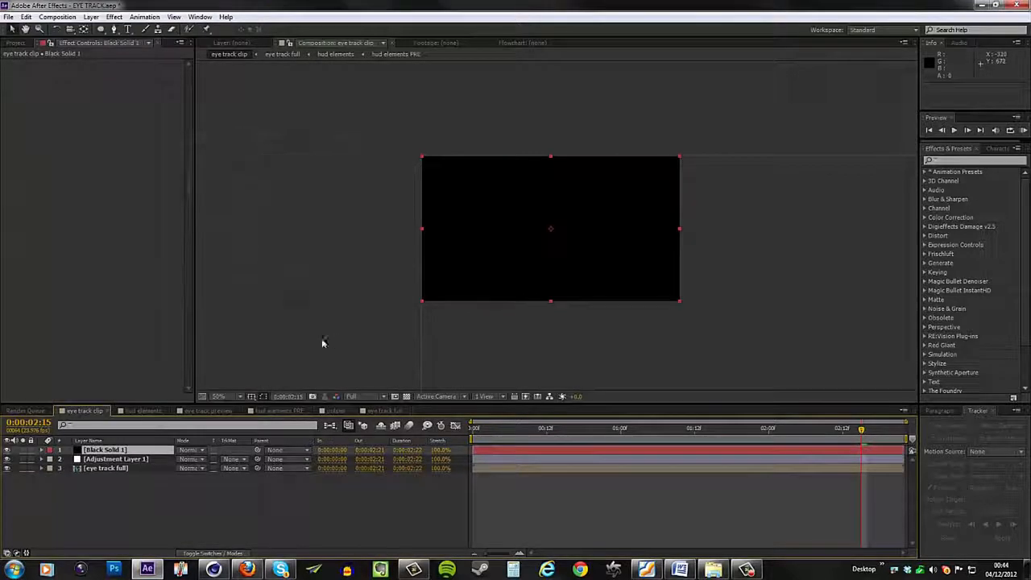
Step: Add a full-frame elliptical mask to the black solid and set its mode to Subtract
{"action": "double_click", "coordinate": [102, 30]}
{"action": "left_click", "coordinate": [190, 468]}
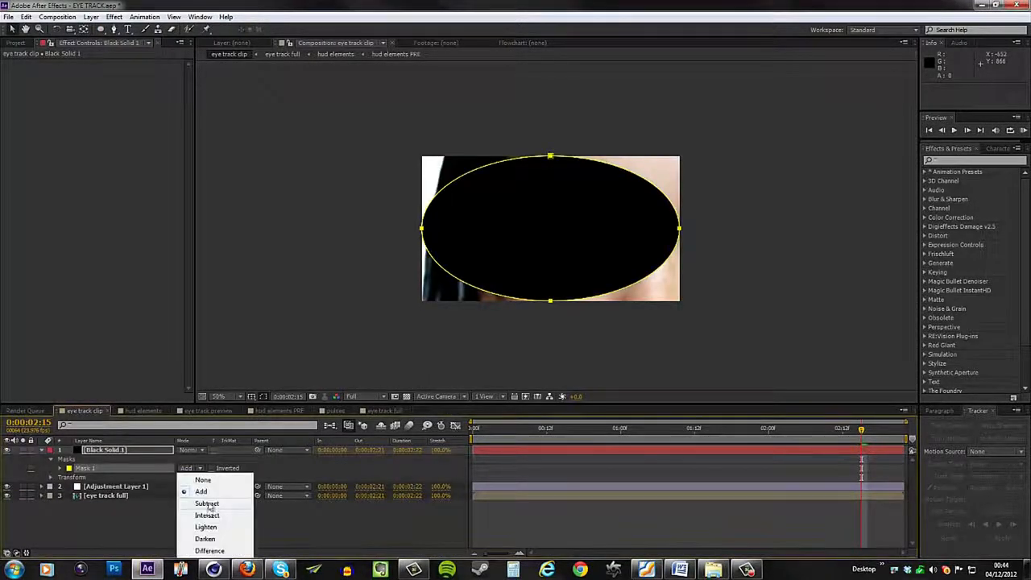
{"action": "left_click", "coordinate": [207, 504]}
Step: Set the elliptical mask's feather to 200 pixels and save the project
{"action": "key", "text": "f"}
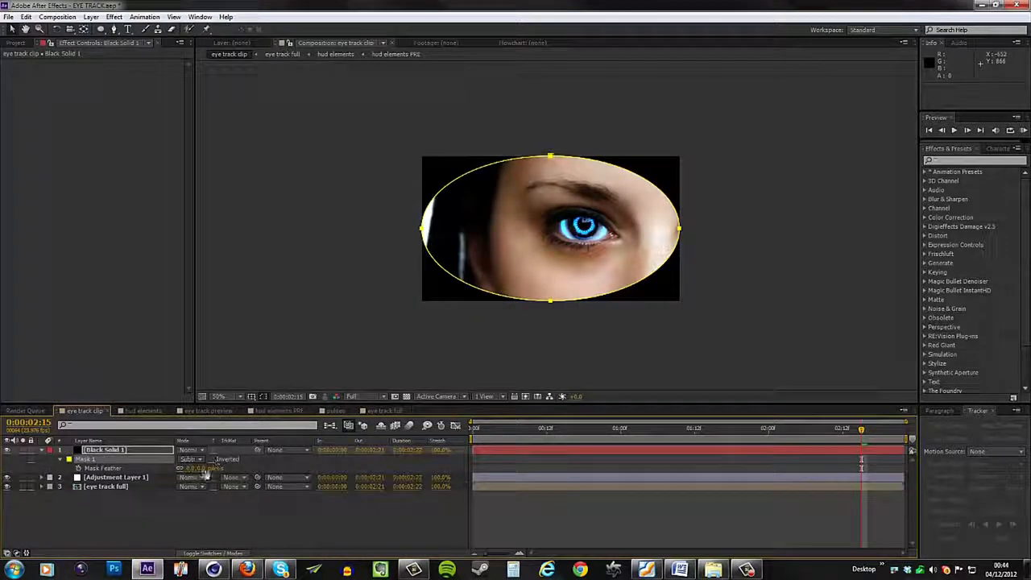
{"action": "left_click_drag", "start_coordinate": [199, 468], "coordinate": [298, 466]}
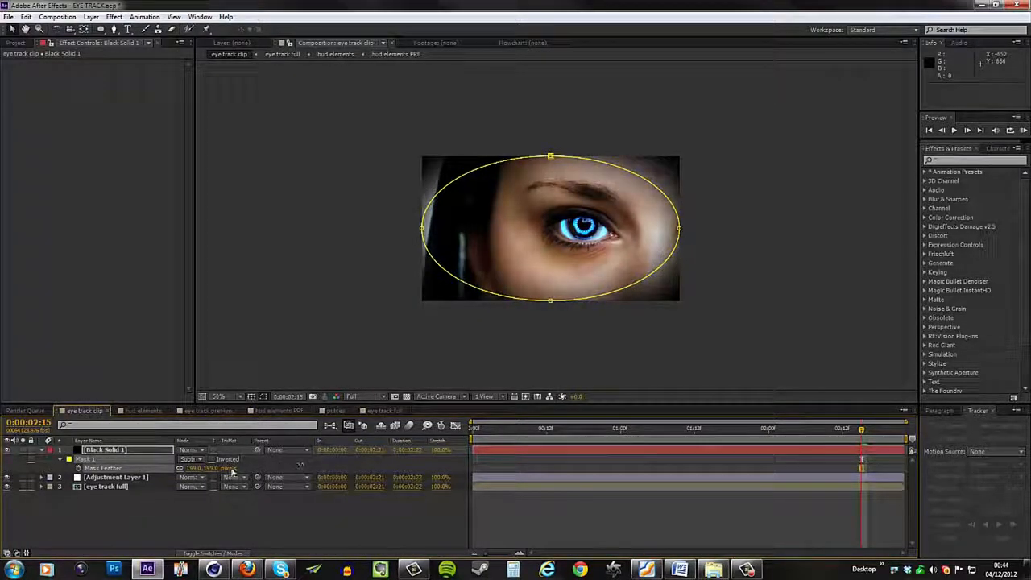
{"action": "type", "text": "200"}
{"action": "left_click", "coordinate": [200, 524]}
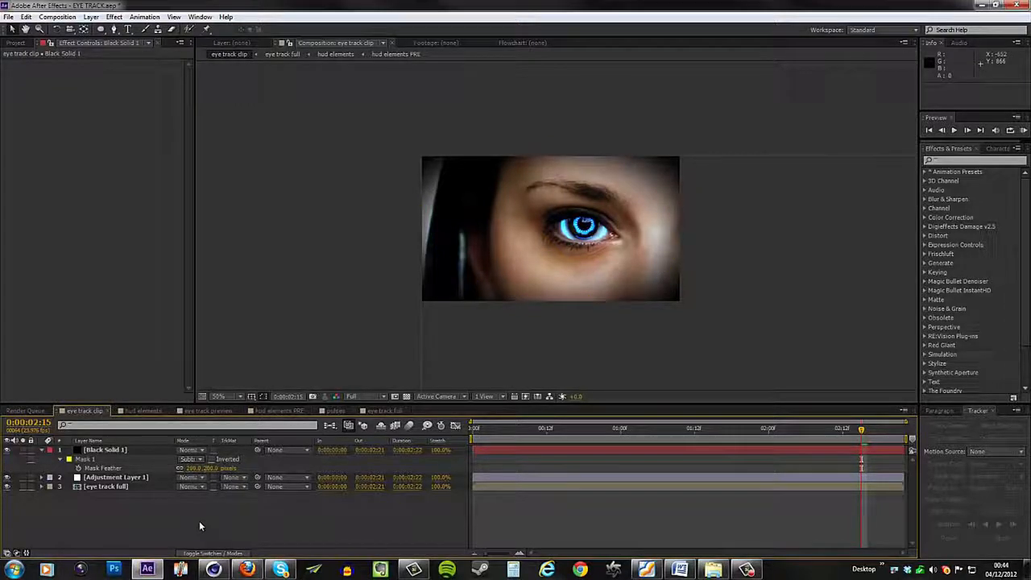
{"action": "key", "text": "ctrl+s"}
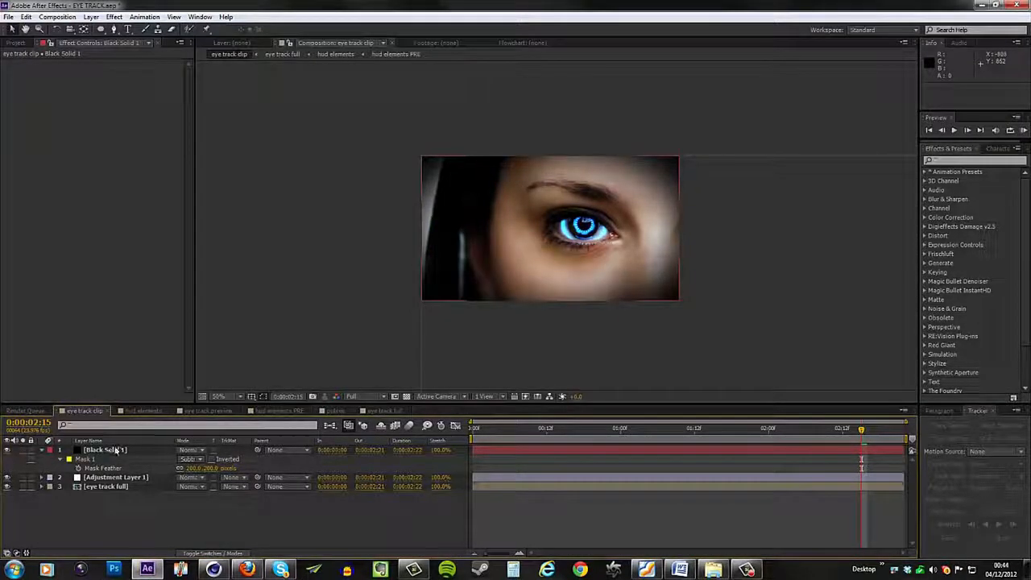
Step: Square off the vignette mask on the hair side, move that side inward, and extend the opposite side beyond the frame
{"action": "left_click", "coordinate": [117, 451]}
{"action": "left_click", "coordinate": [422, 228]}
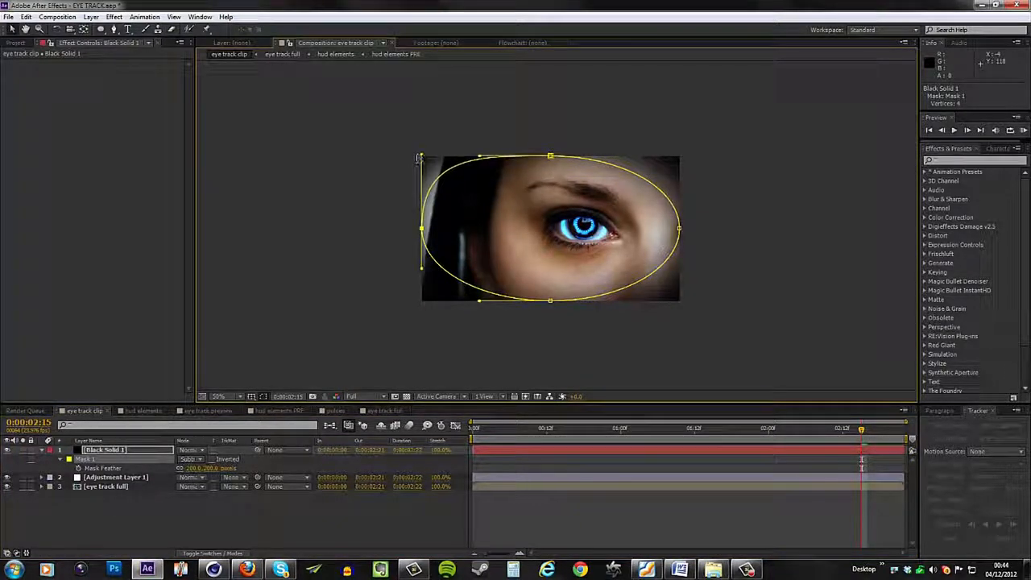
{"action": "left_click_drag", "start_coordinate": [422, 272], "coordinate": [420, 309]}
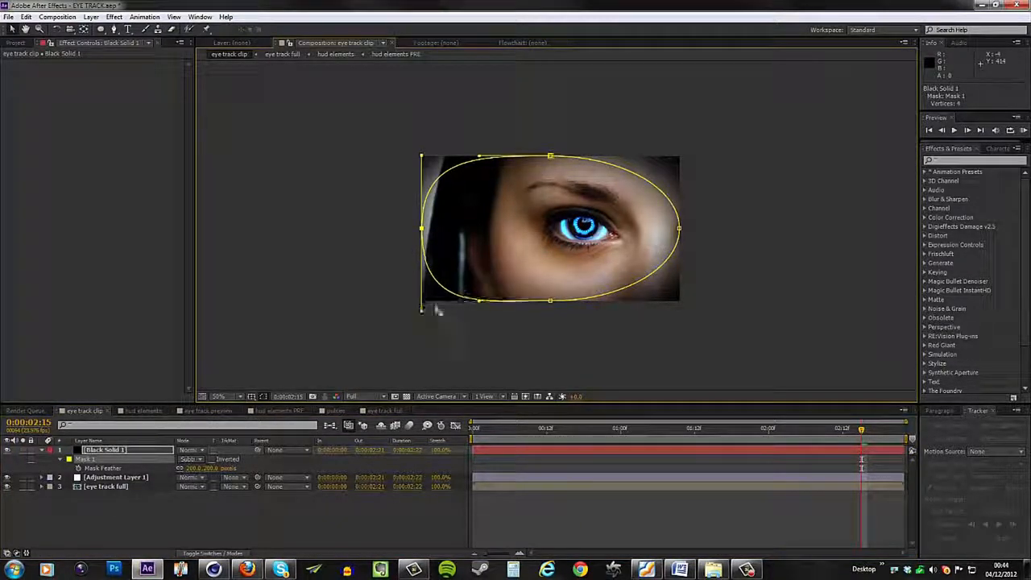
{"action": "left_click_drag", "start_coordinate": [681, 230], "coordinate": [741, 239]}
{"action": "left_click", "coordinate": [274, 517]}
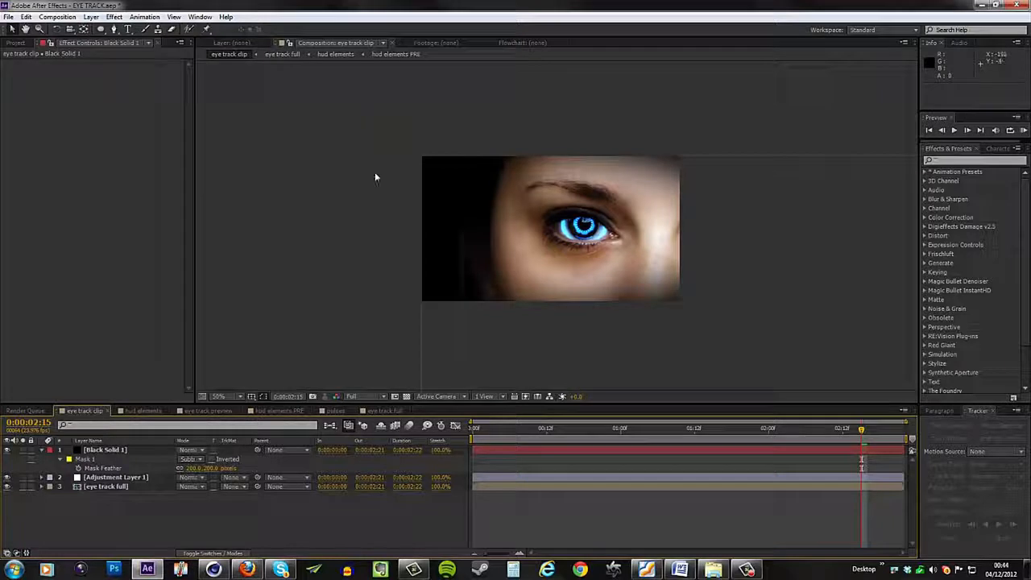
Step: Lengthen both curve handles of the mask's vertex on the nose side and move that vertex closer to the frame
{"action": "left_click", "coordinate": [116, 449]}
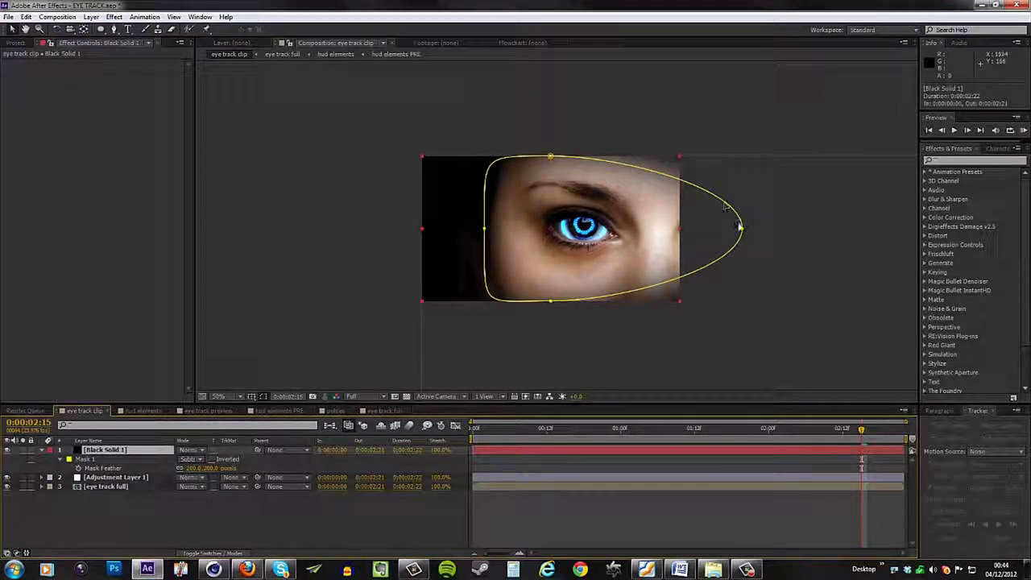
{"action": "left_click", "coordinate": [740, 228]}
{"action": "left_click_drag", "start_coordinate": [741, 189], "coordinate": [743, 165]}
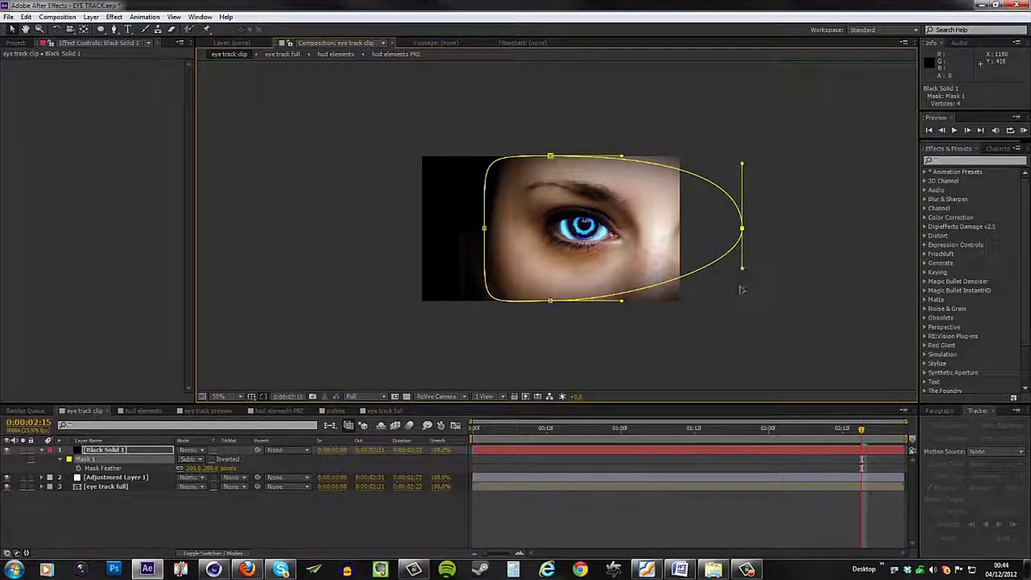
{"action": "left_click_drag", "start_coordinate": [741, 290], "coordinate": [742, 321]}
{"action": "left_click_drag", "start_coordinate": [742, 164], "coordinate": [743, 149]}
{"action": "left_click", "coordinate": [740, 232]}
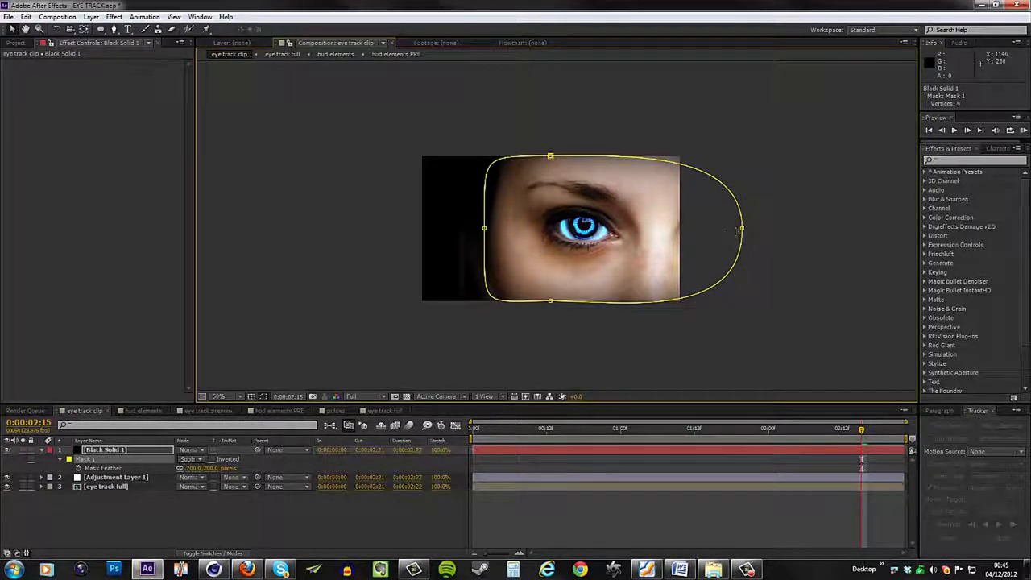
{"action": "left_click", "coordinate": [742, 232]}
{"action": "left_click_drag", "start_coordinate": [743, 231], "coordinate": [708, 229]}
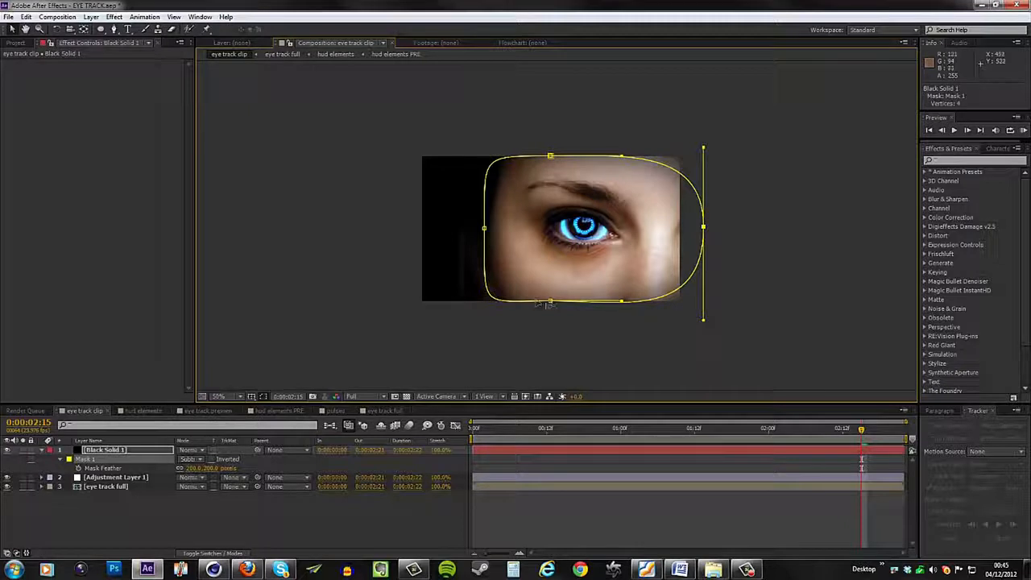
Step: Nudge the mask's lower, upper and hair-side vertices and round its lower corner on the hair side
{"action": "left_click_drag", "start_coordinate": [550, 301], "coordinate": [550, 299]}
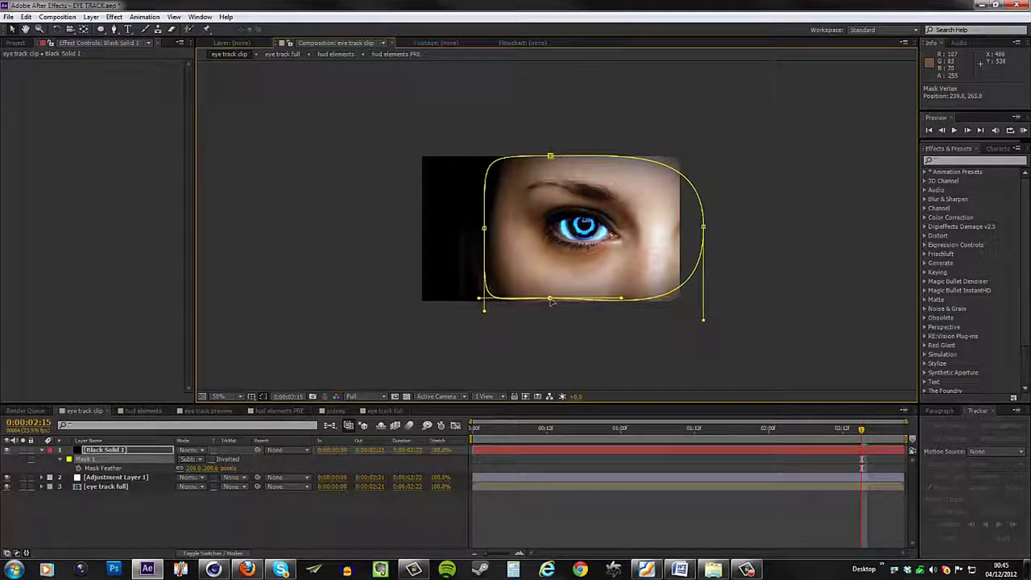
{"action": "left_click_drag", "start_coordinate": [550, 156], "coordinate": [551, 160]}
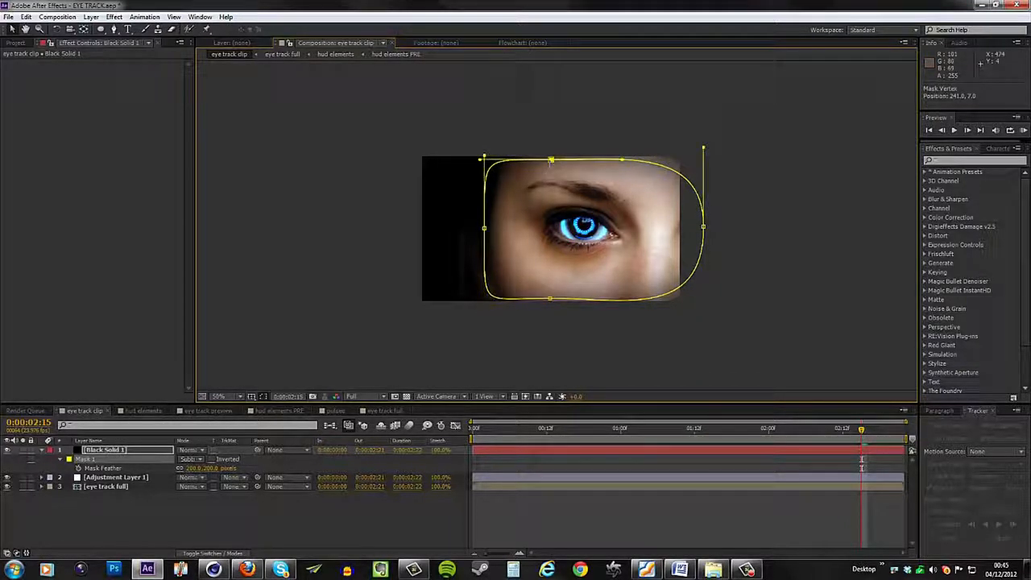
{"action": "left_click_drag", "start_coordinate": [485, 231], "coordinate": [485, 228]}
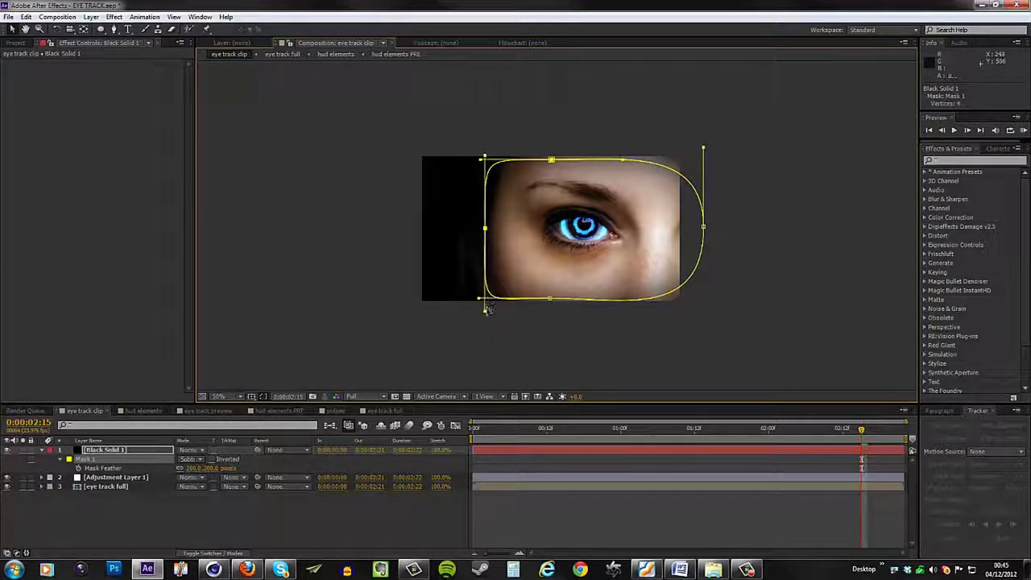
{"action": "left_click_drag", "start_coordinate": [485, 309], "coordinate": [500, 287]}
{"action": "left_click", "coordinate": [483, 228]}
{"action": "left_click_drag", "start_coordinate": [485, 231], "coordinate": [485, 234]}
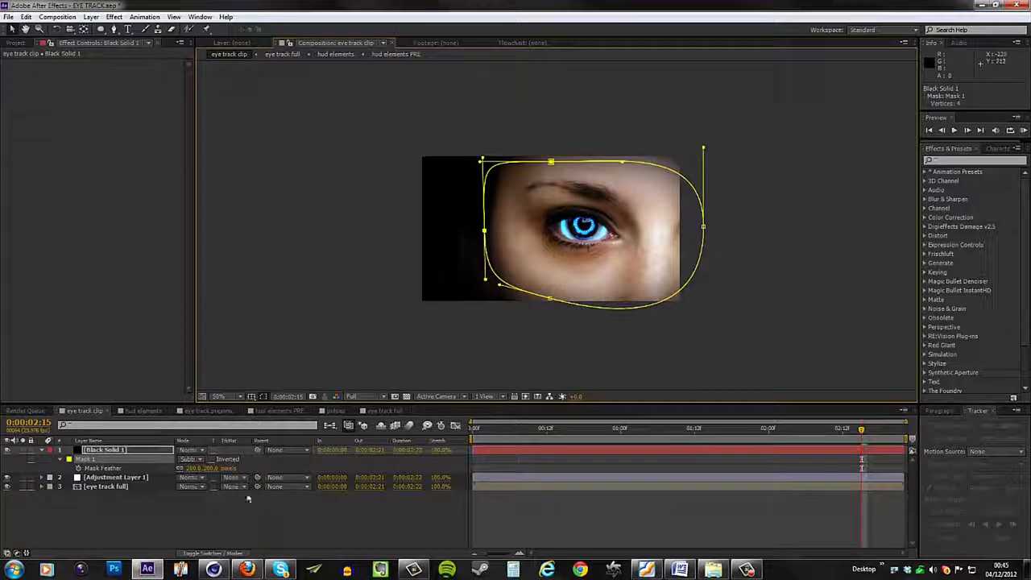
{"action": "left_click", "coordinate": [383, 288]}
Step: Enlarge the composition view to 100% and run a RAM preview of the graded shot with its vignette
{"action": "left_click_drag", "start_coordinate": [862, 430], "coordinate": [900, 444]}
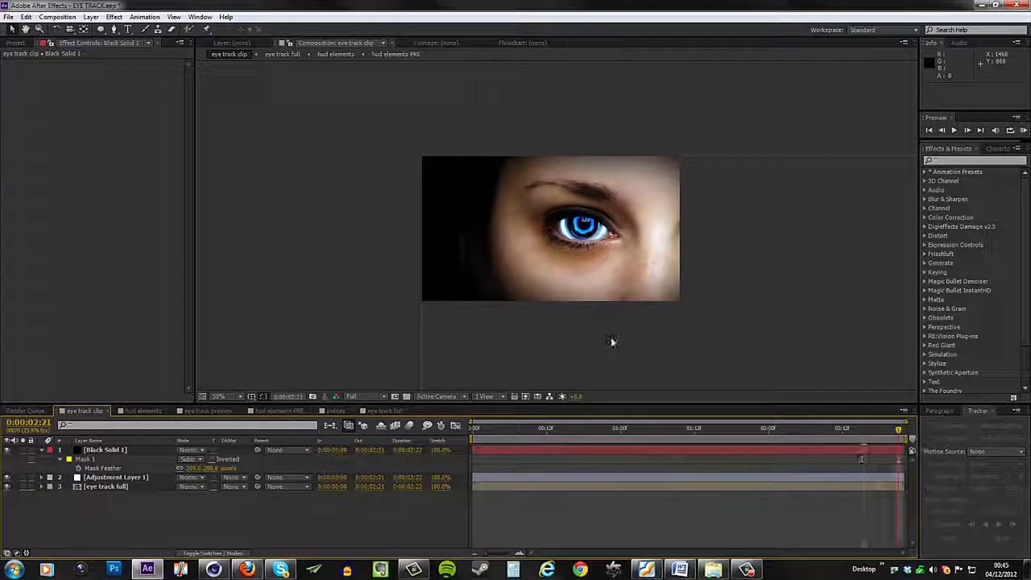
{"action": "left_click", "coordinate": [816, 219]}
{"action": "key", "text": "period"}
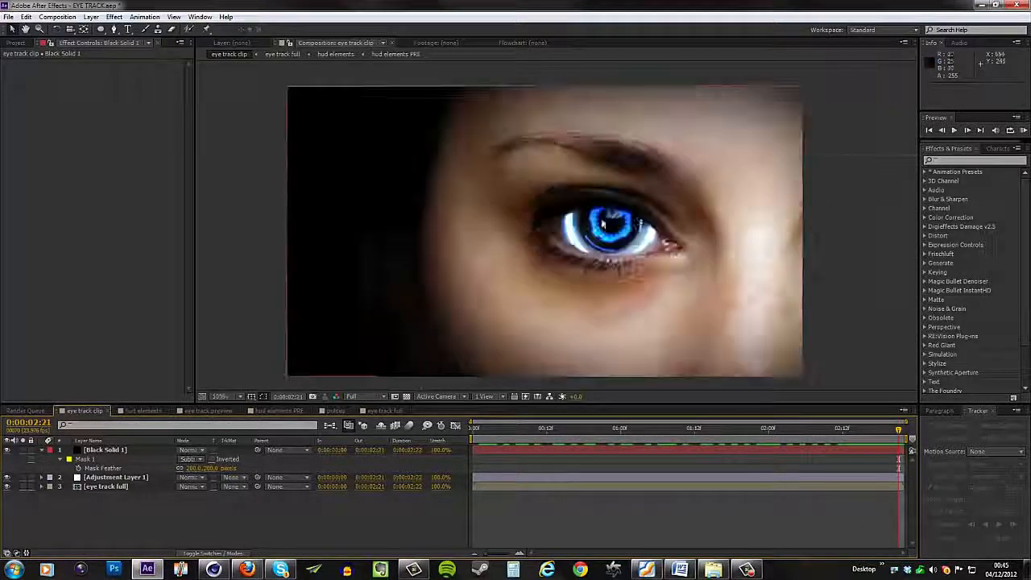
{"action": "left_click", "coordinate": [1021, 130]}
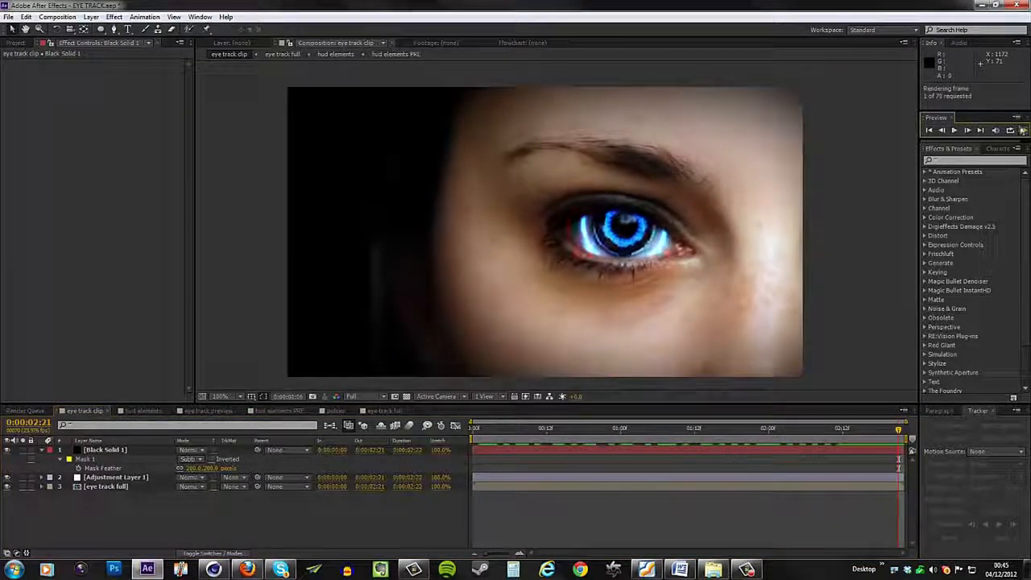